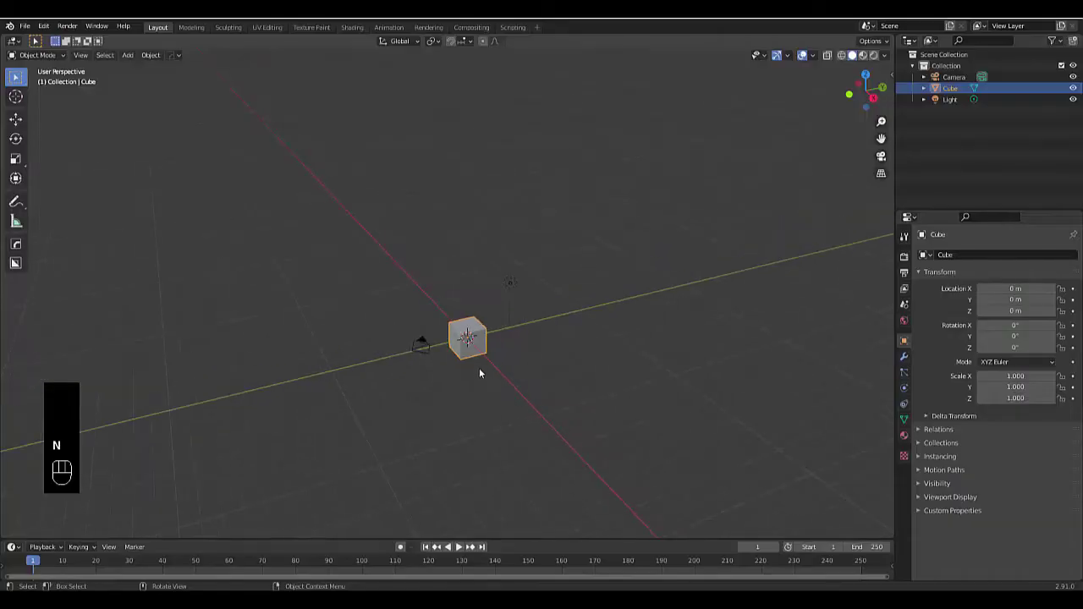
Step: In Edit Mode, extrude one Y-facing end face of the default cube outward about 1.1 m along the Y axis
scroll(479, 369, up, 3)
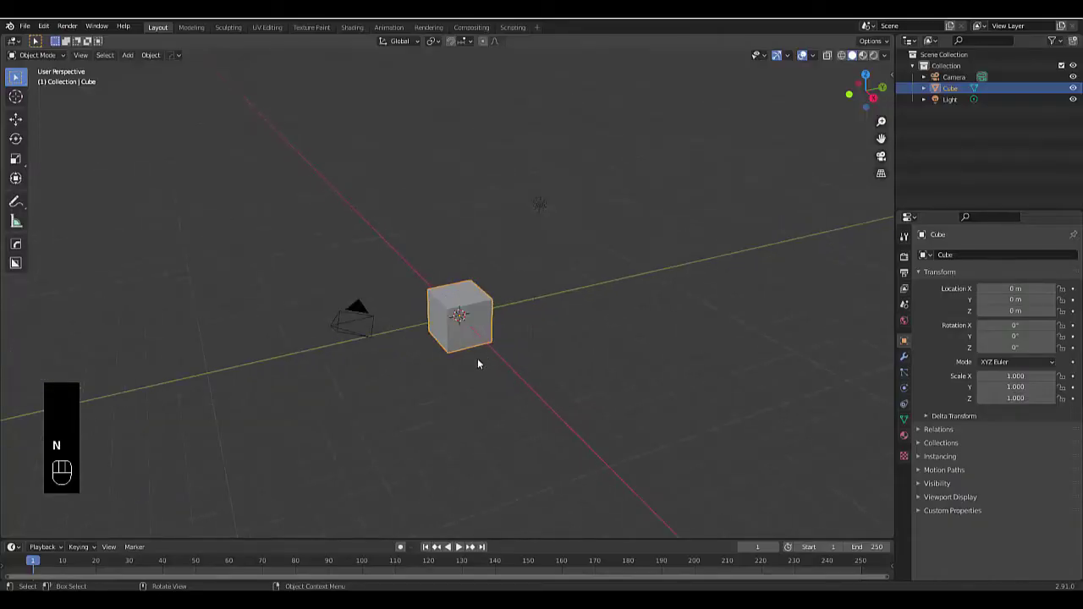
key(KP_1)
shift+middle_drag(4, 166, 430, 448)
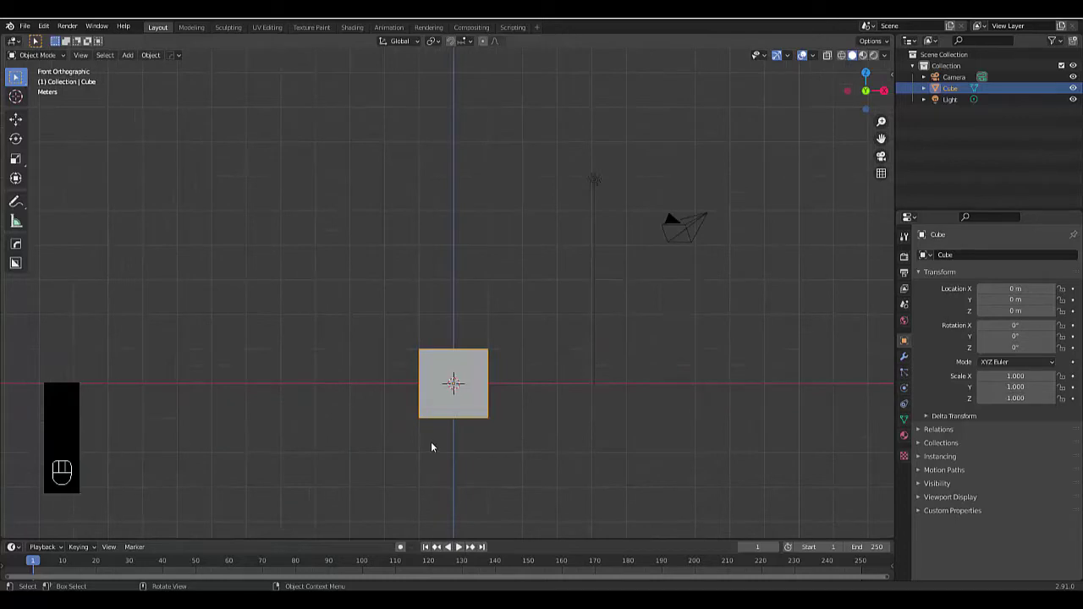
key(Tab)
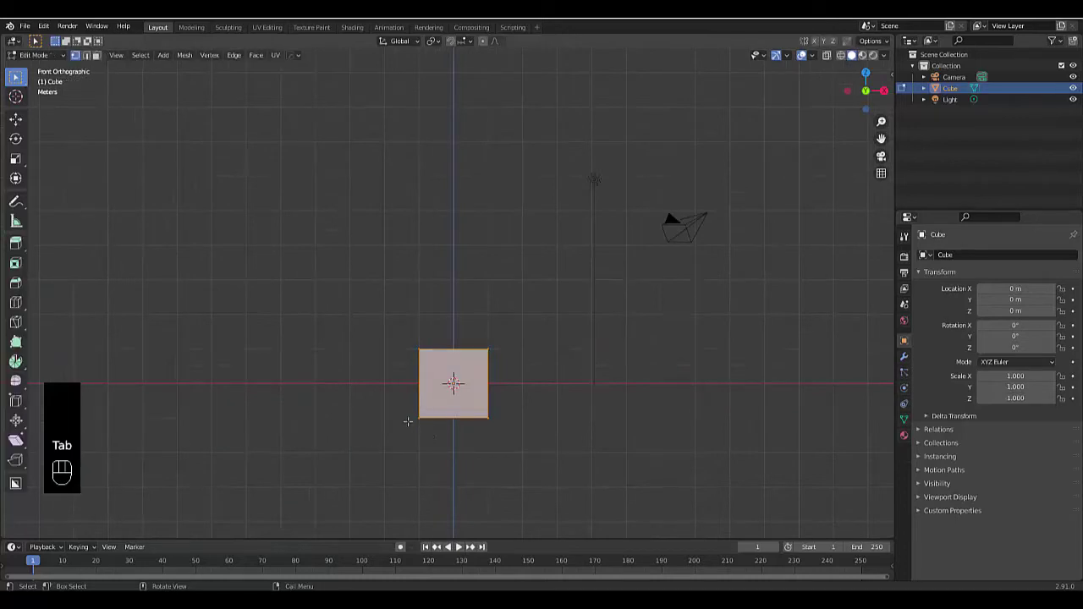
key(3)
middle_drag(449, 386, 477, 436)
key(e)
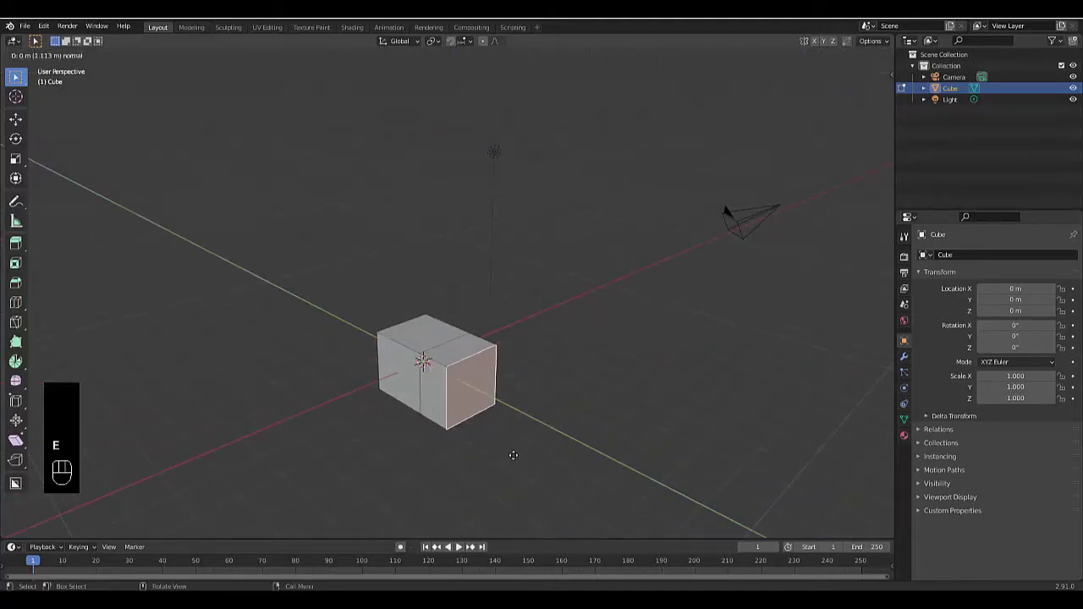
click(510, 449)
Step: Extrude the opposite end face of the block outward along the Y axis to lengthen it
middle_drag(354, 396, 288, 365)
key(e)
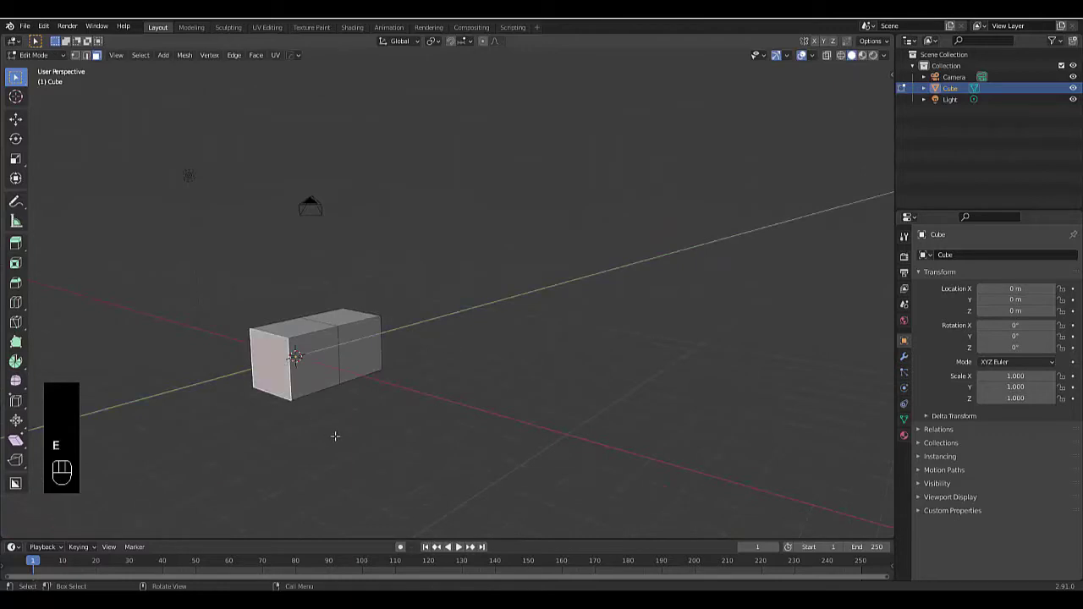
click(335, 436)
Step: Add two centred lengthwise loop cuts to the block, one vertical and one horizontal at mid-height
middle_drag(351, 381, 234, 341)
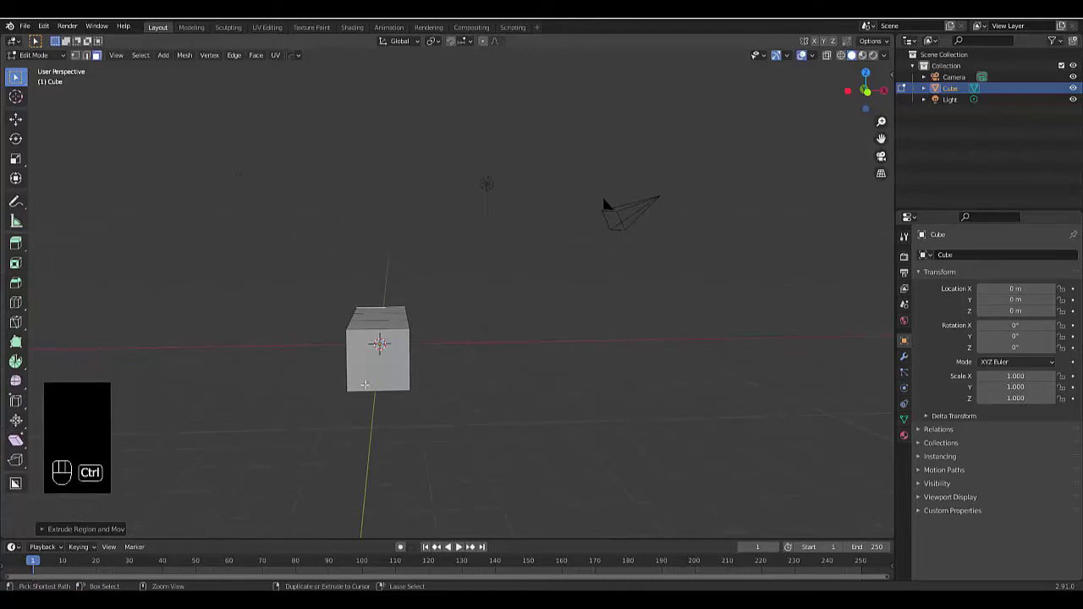
key(ctrl+r)
click(358, 378)
right_click(356, 374)
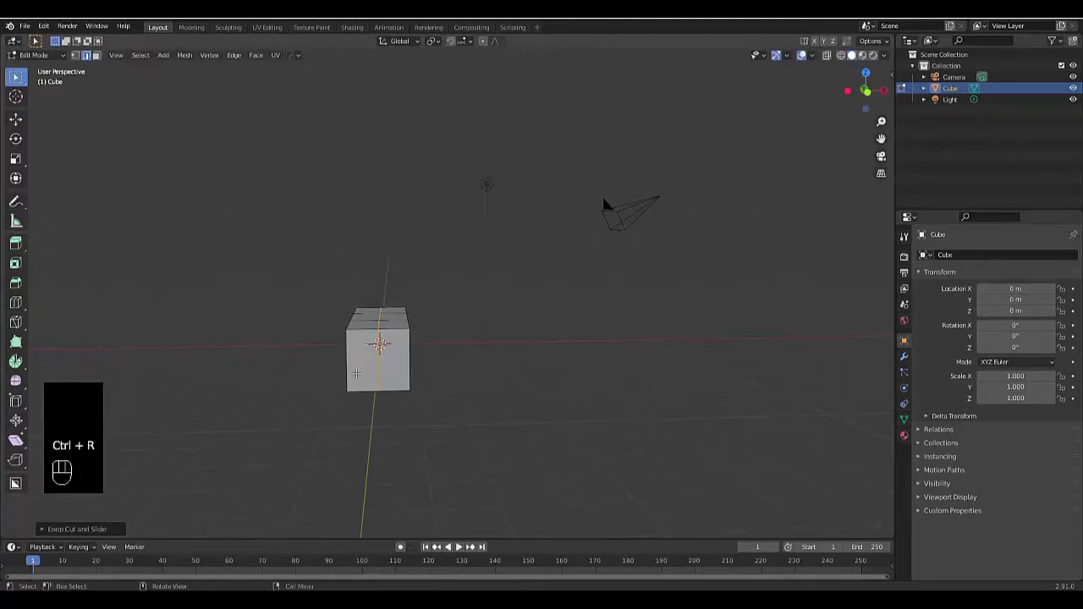
key(ctrl+r)
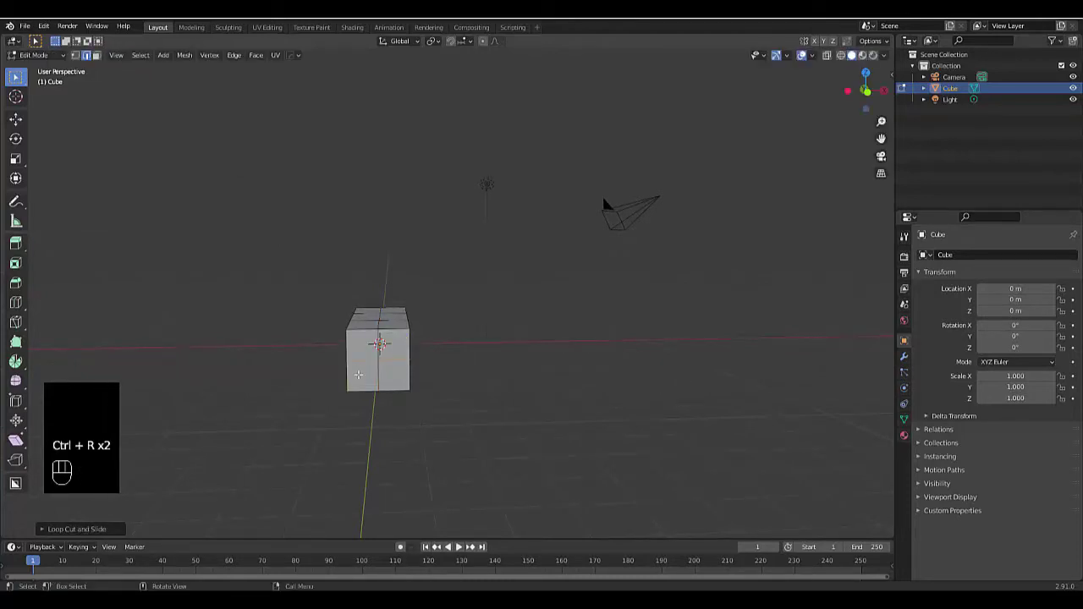
middle_drag(362, 412, 369, 386)
Step: In wireframe front view, move the bottom centre vertices down about 0.95 m along Z to form a keel
key(KP_1)
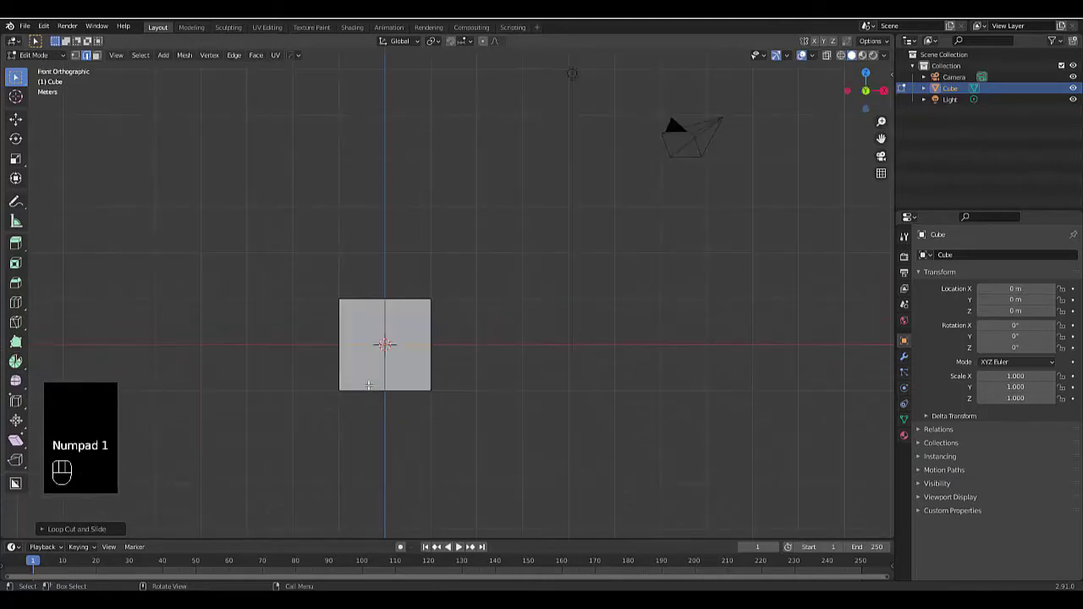
scroll(386, 394, up, 4)
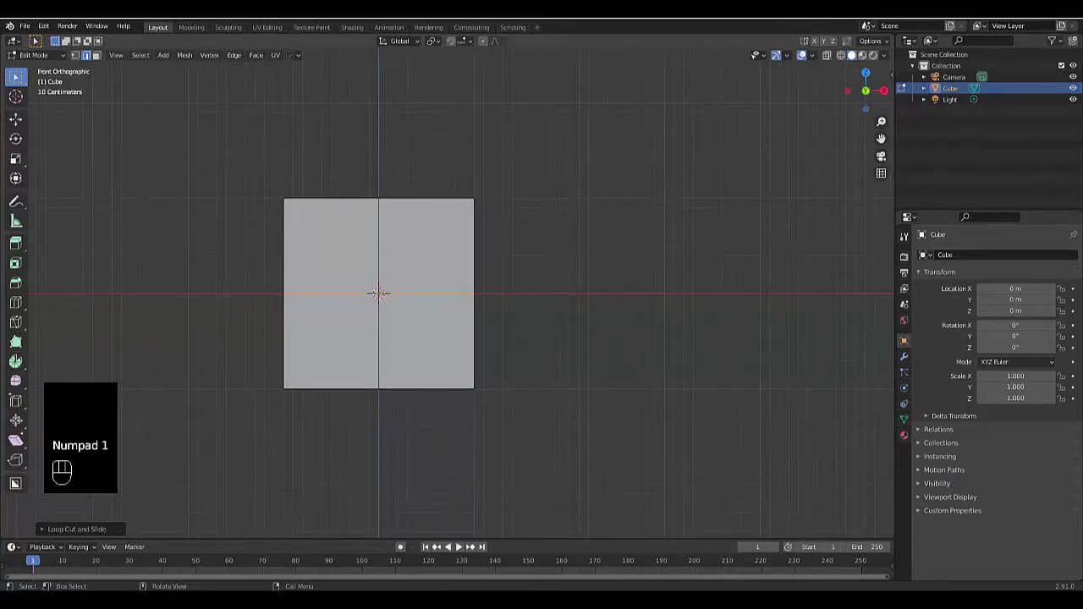
click(841, 55)
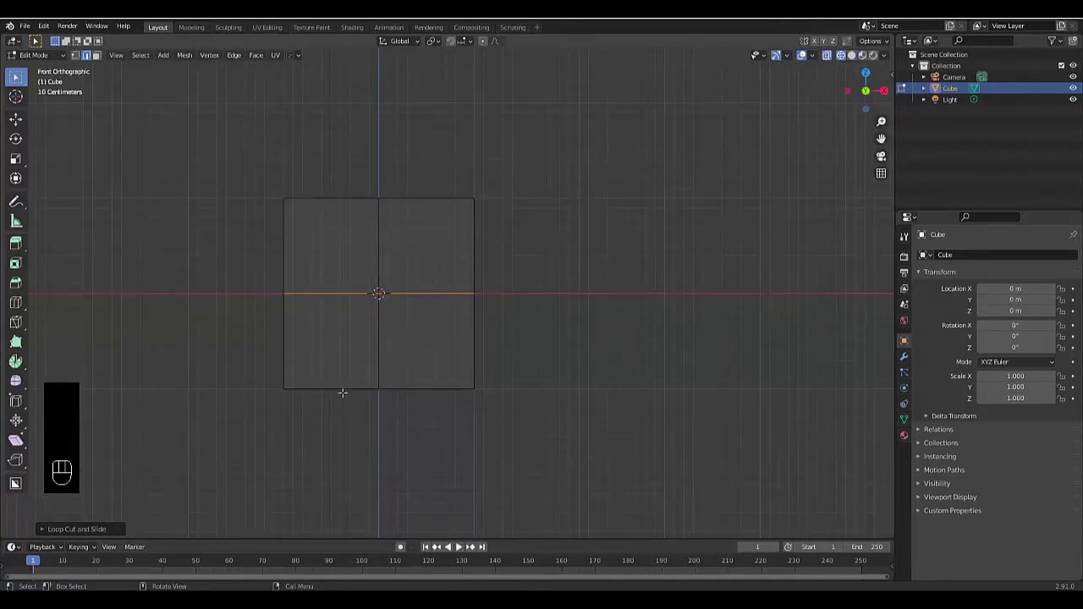
key(1)
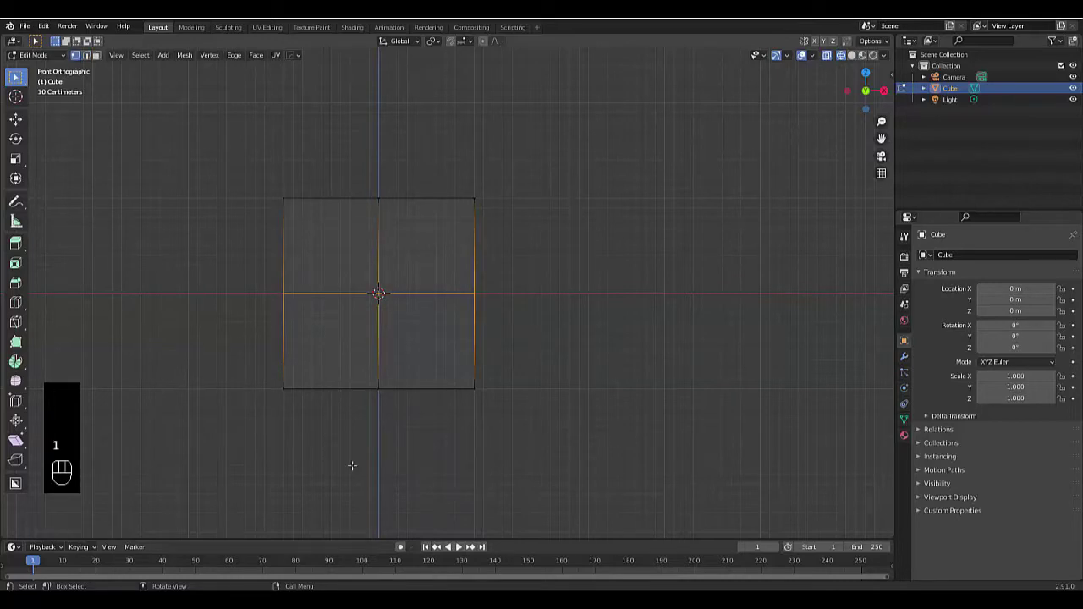
drag(350, 363, 430, 462)
scroll(381, 331, down, 3)
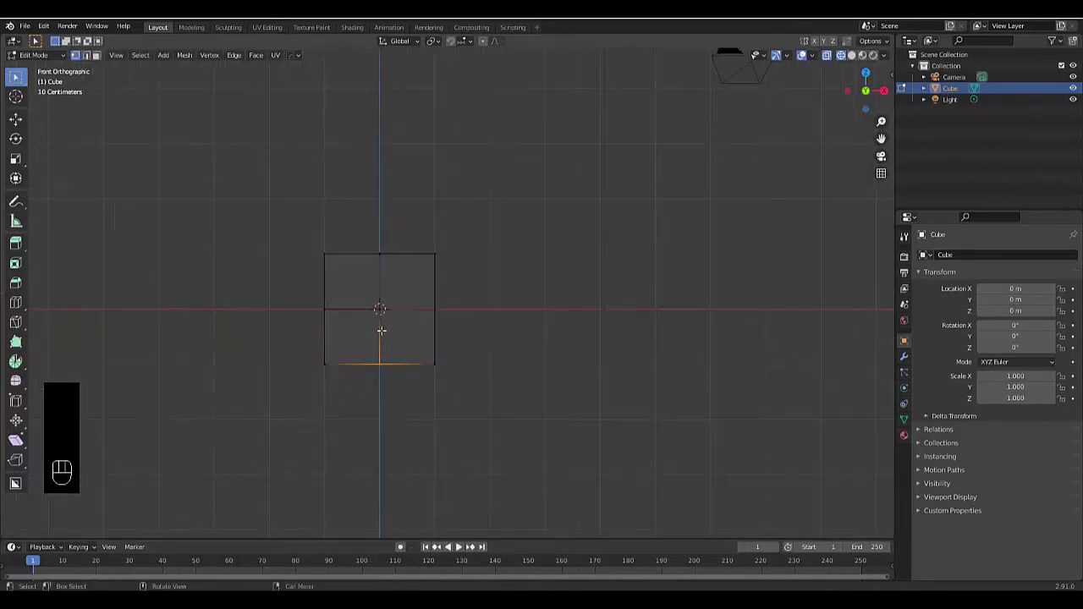
scroll(374, 425, up, 1)
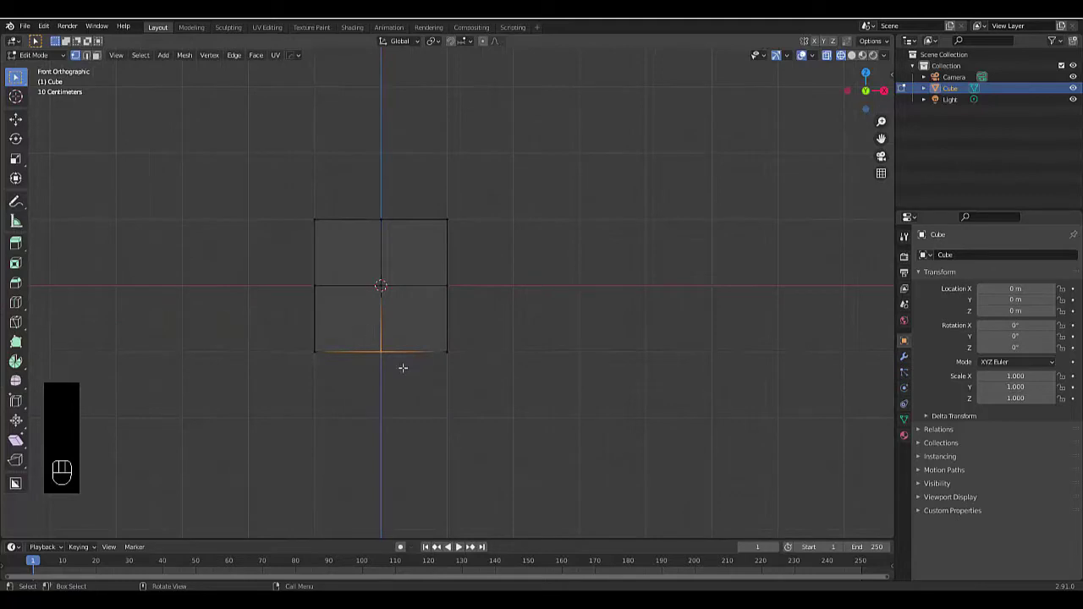
key(g)
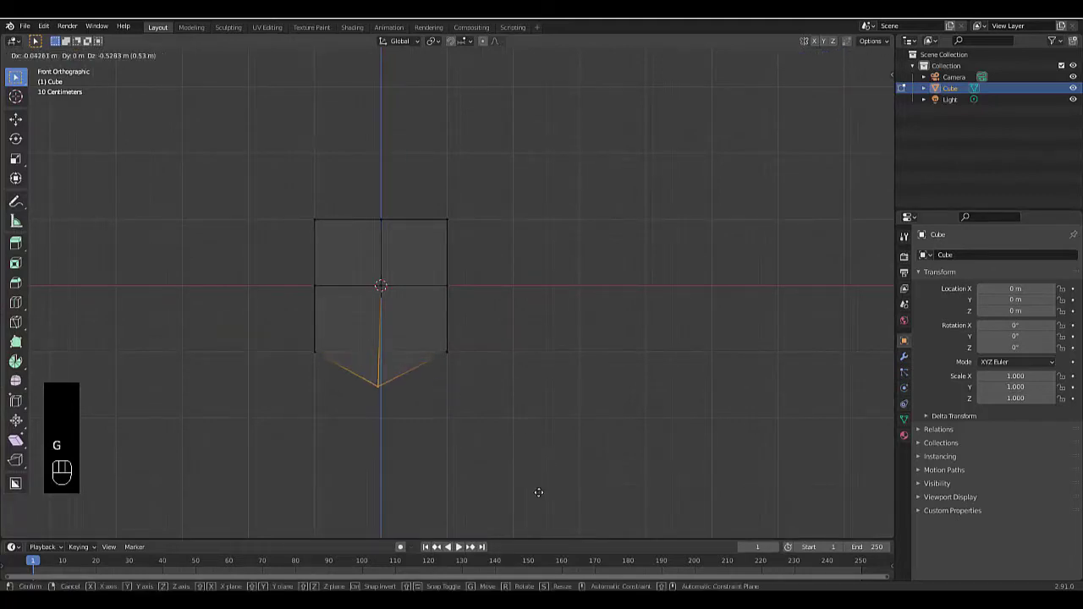
key(z)
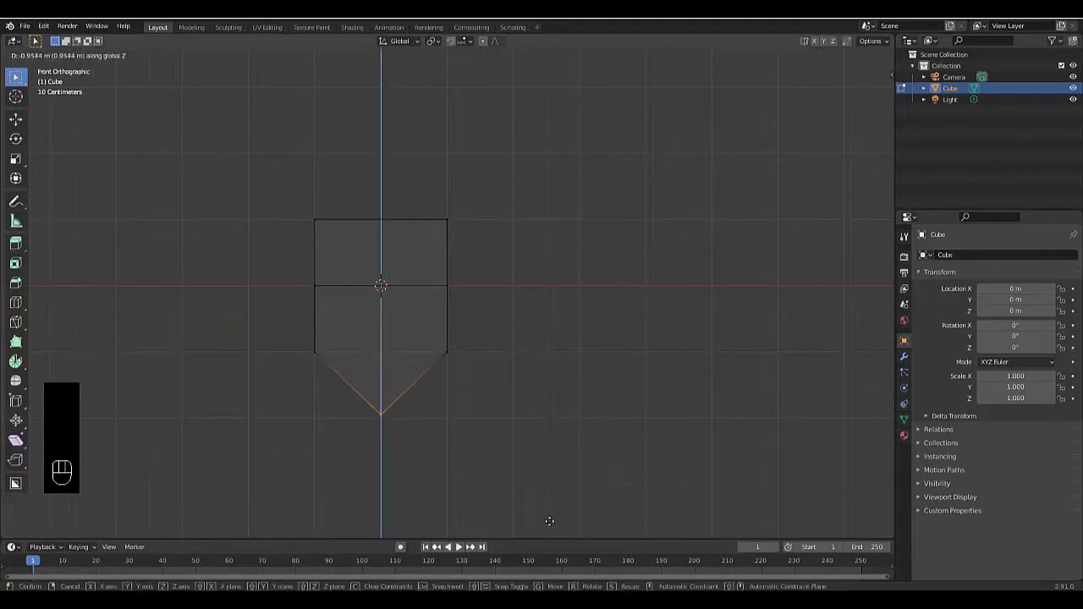
click(550, 521)
Step: Scale the lower outer corner vertices on both sides inward to about 0.66 to taper the hull
drag(296, 324, 494, 368)
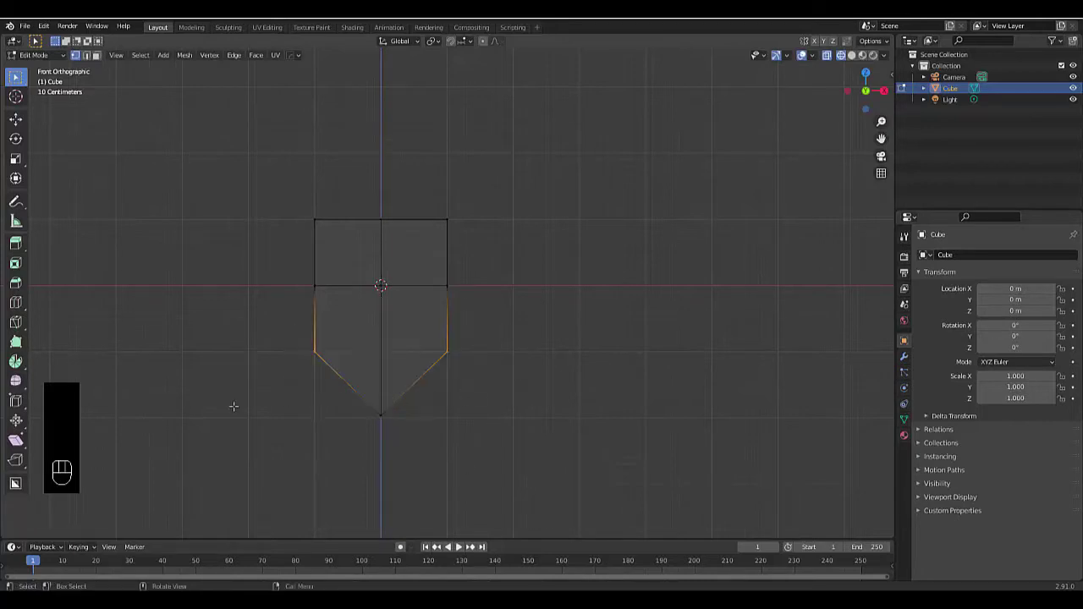
key(s)
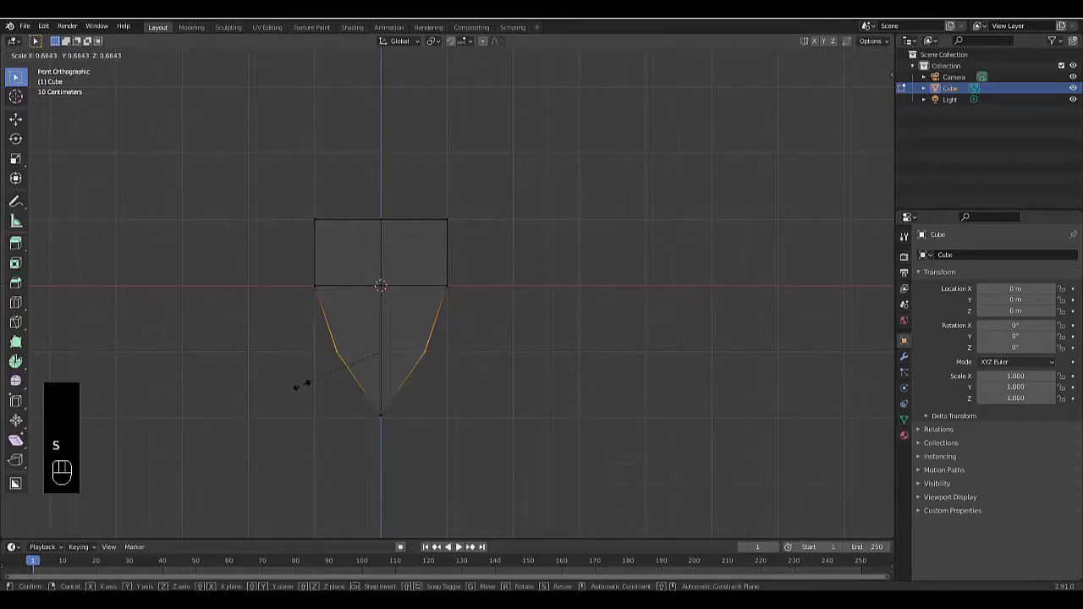
click(301, 385)
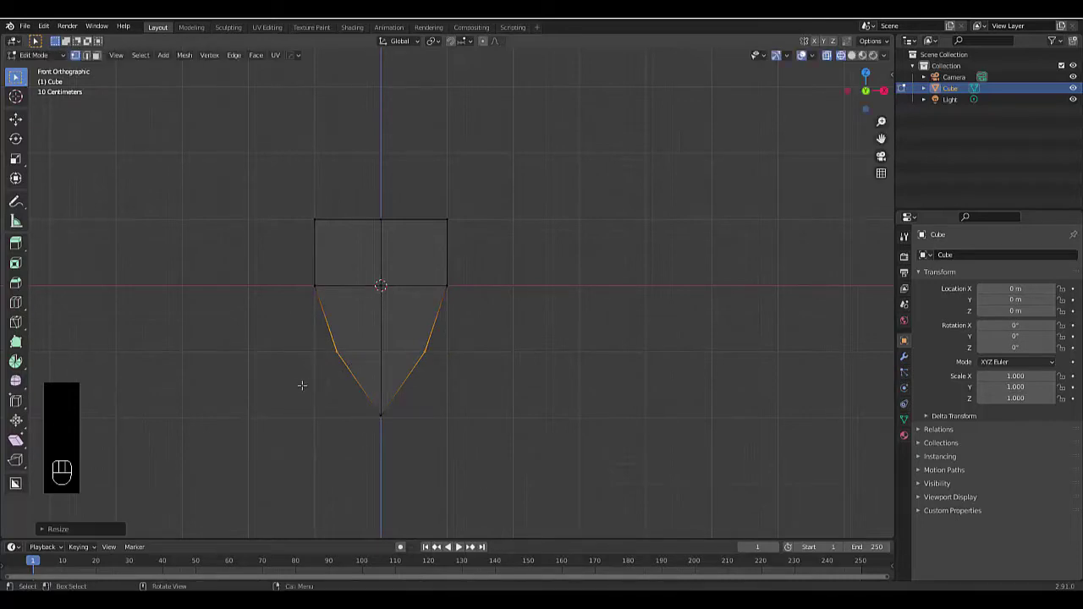
Step: Extrude the upper half of the block in place and scale it to about 0.7 with the Z axis locked
scroll(333, 364, down, 4)
scroll(330, 334, up, 3)
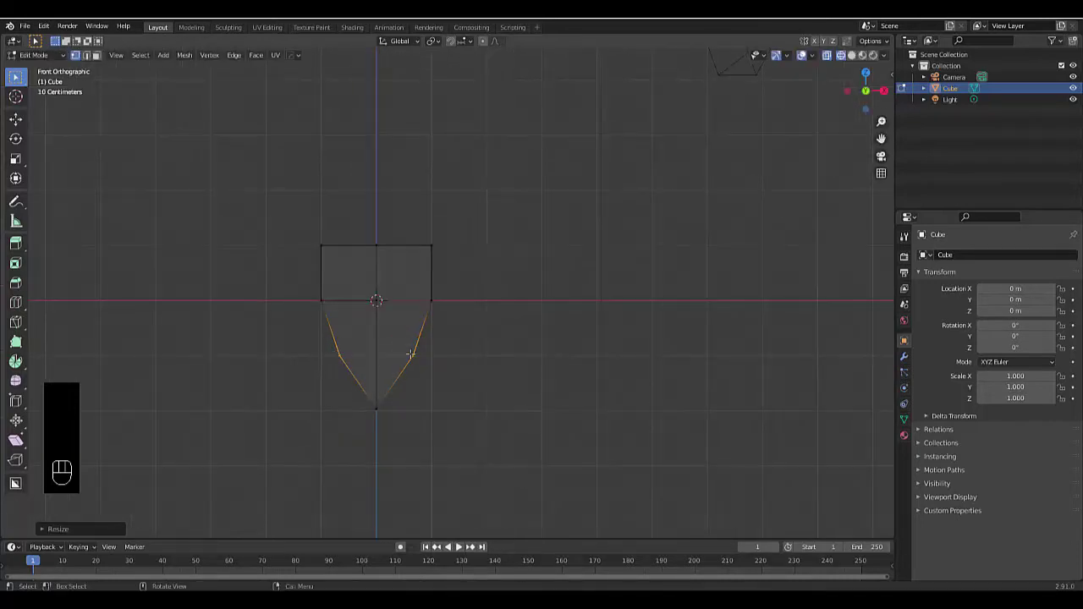
scroll(305, 262, up, 2)
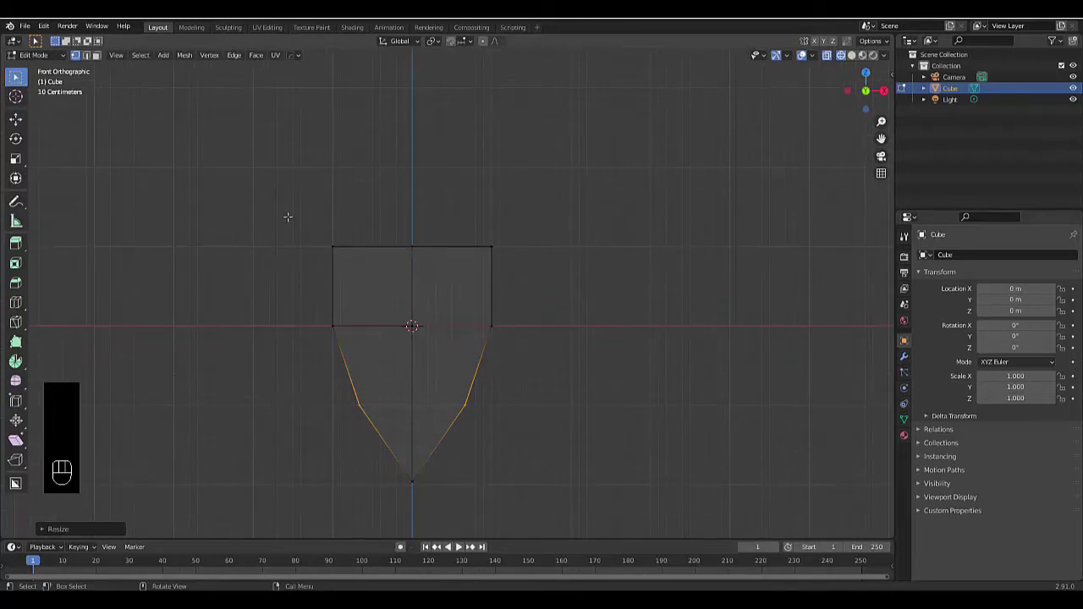
drag(281, 212, 541, 347)
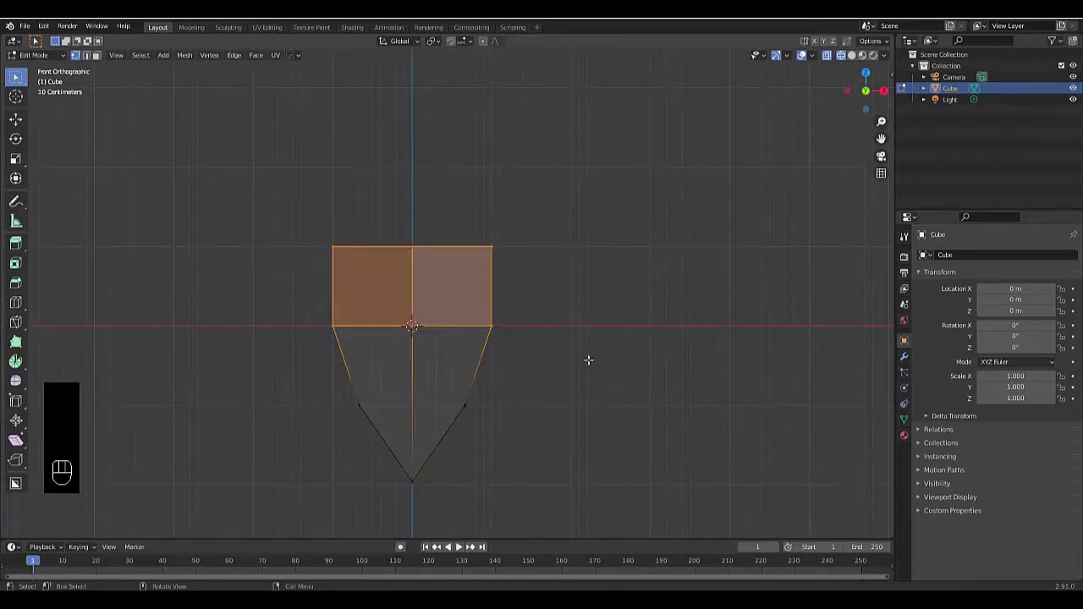
key(3)
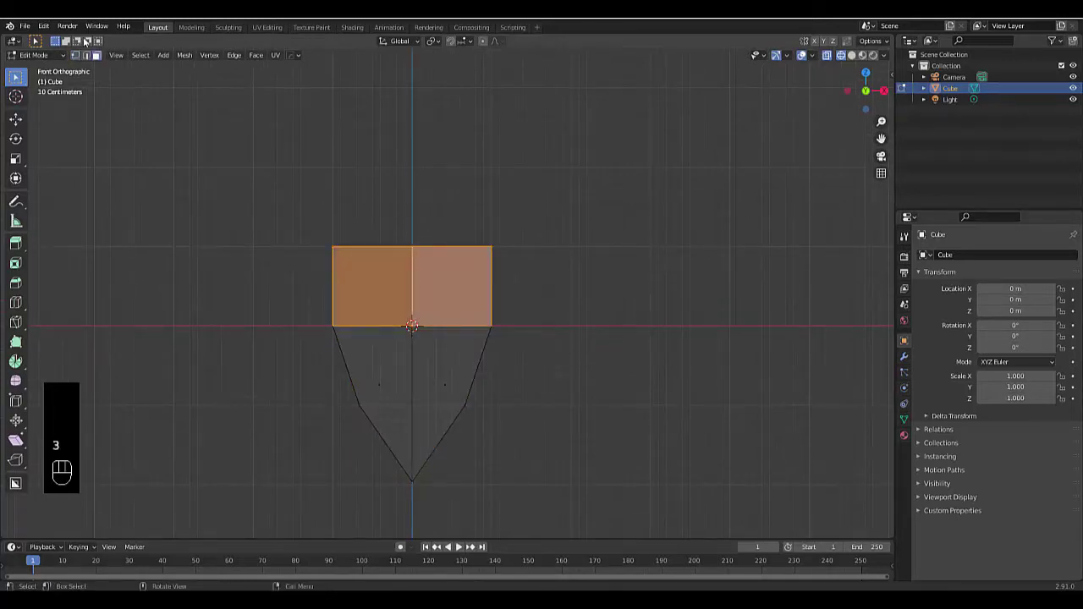
key(e)
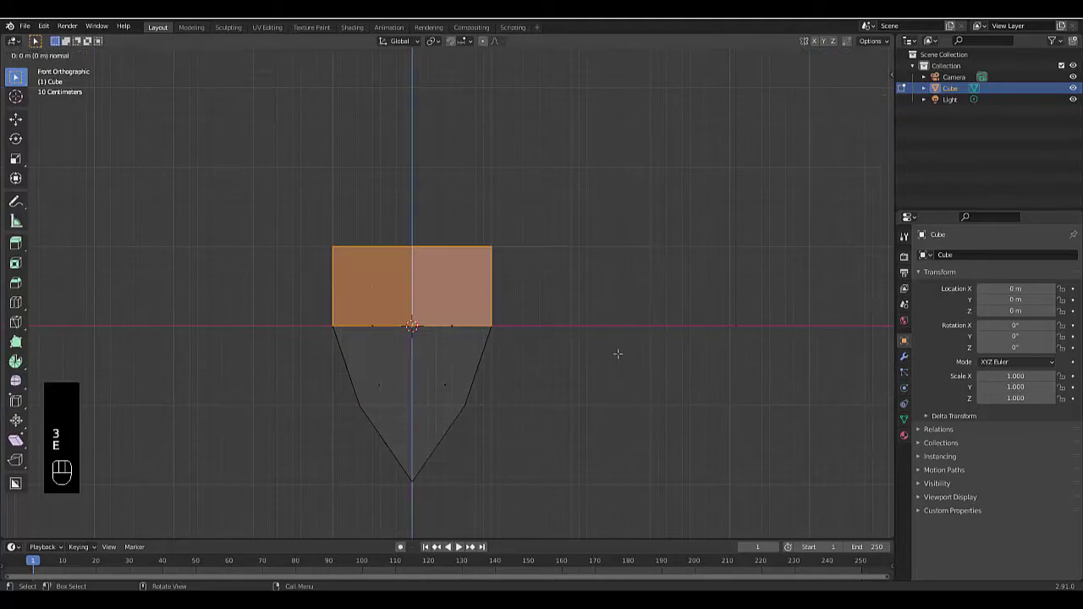
key(s)
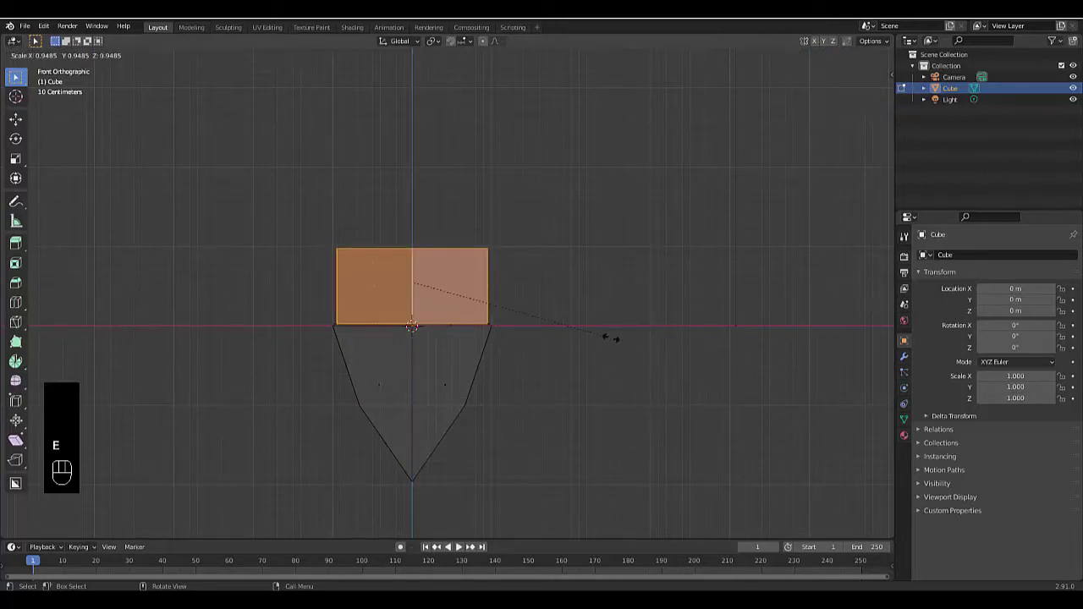
key(shift+z)
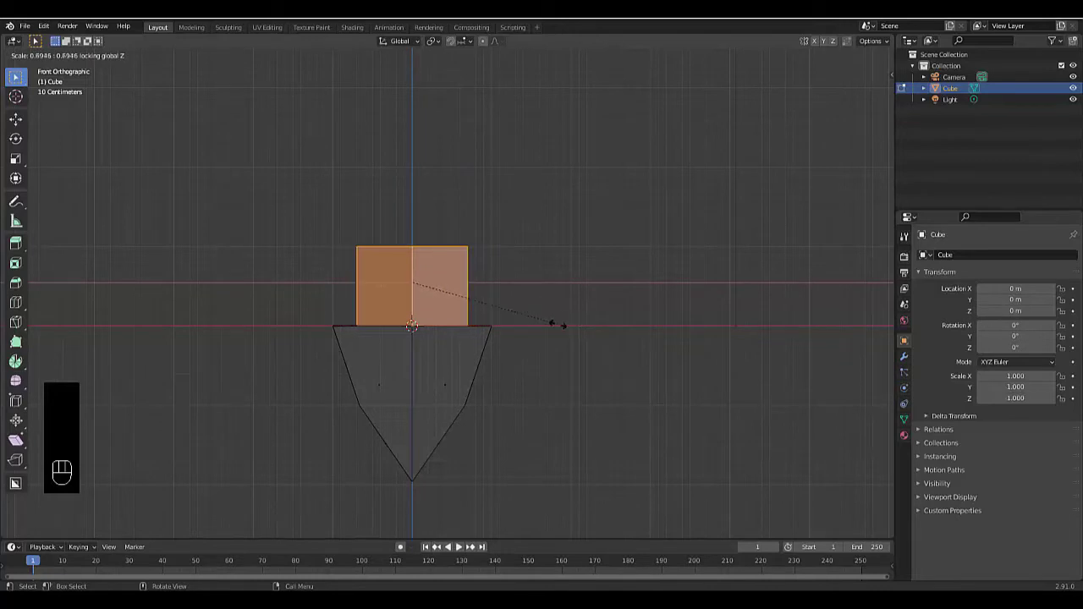
click(562, 329)
Step: Add a loop cut around the deck ledge and slide it by about 0.6 toward the outer edge
middle_drag(563, 329, 429, 356)
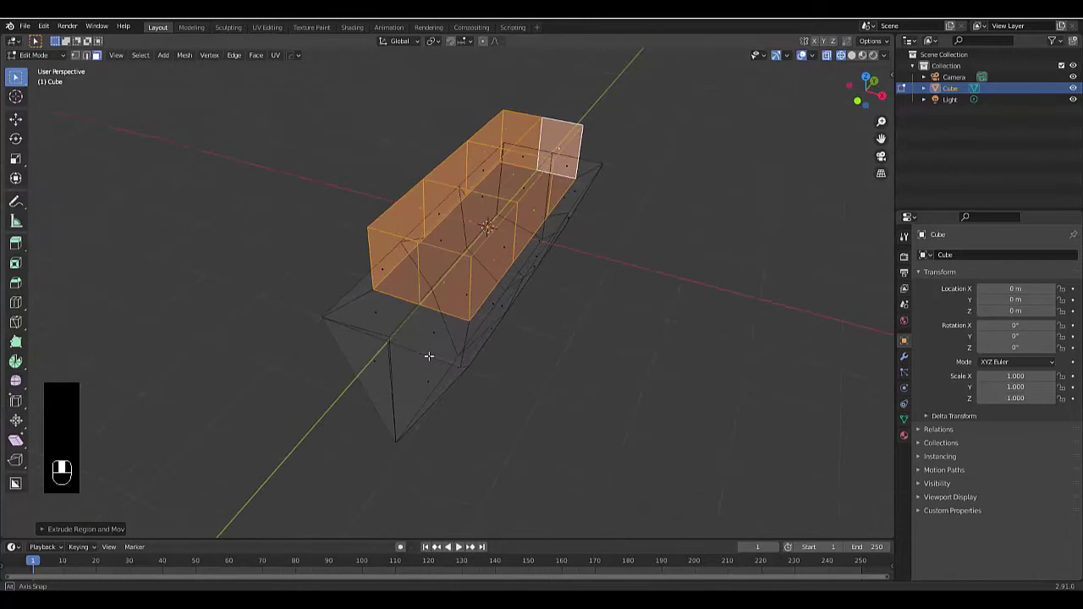
key(ctrl+r)
click(364, 311)
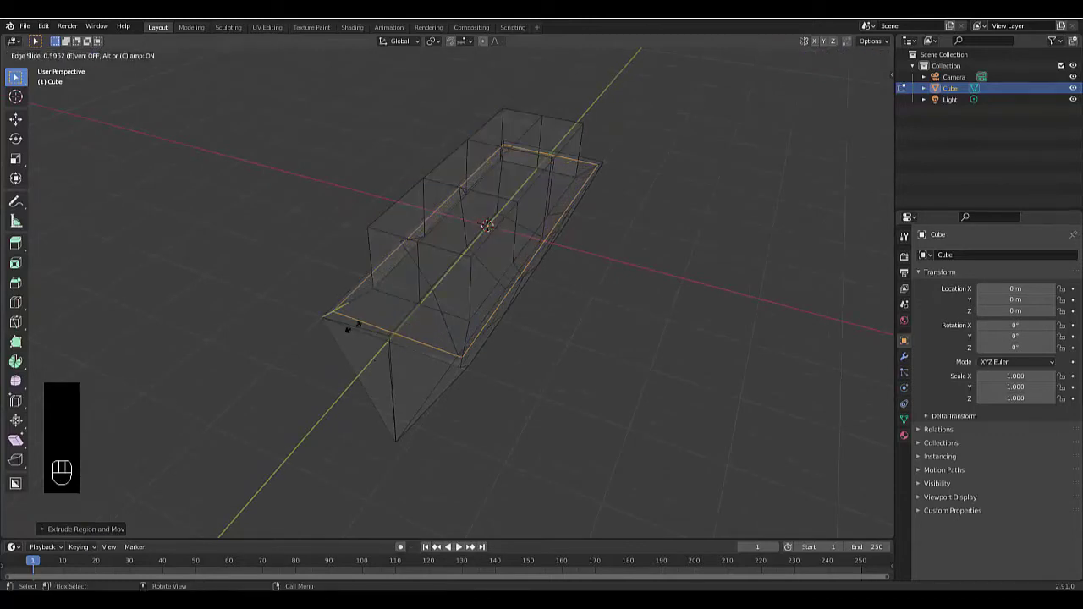
click(355, 326)
scroll(348, 317, up, 3)
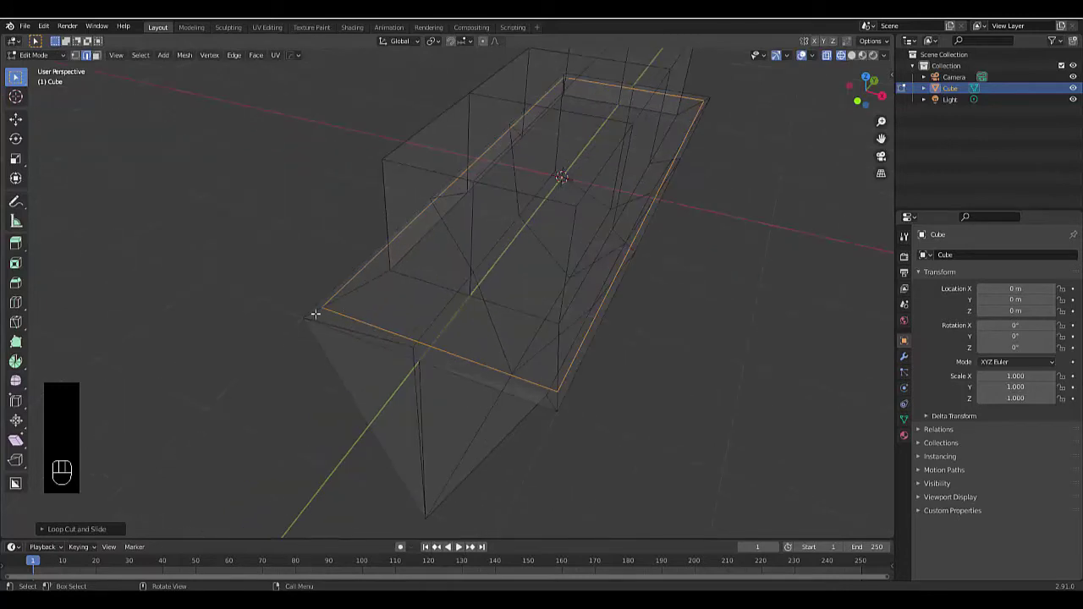
Step: Select the ring of deck faces between the new loop and the upper block and extrude it downward into the hull
key(3)
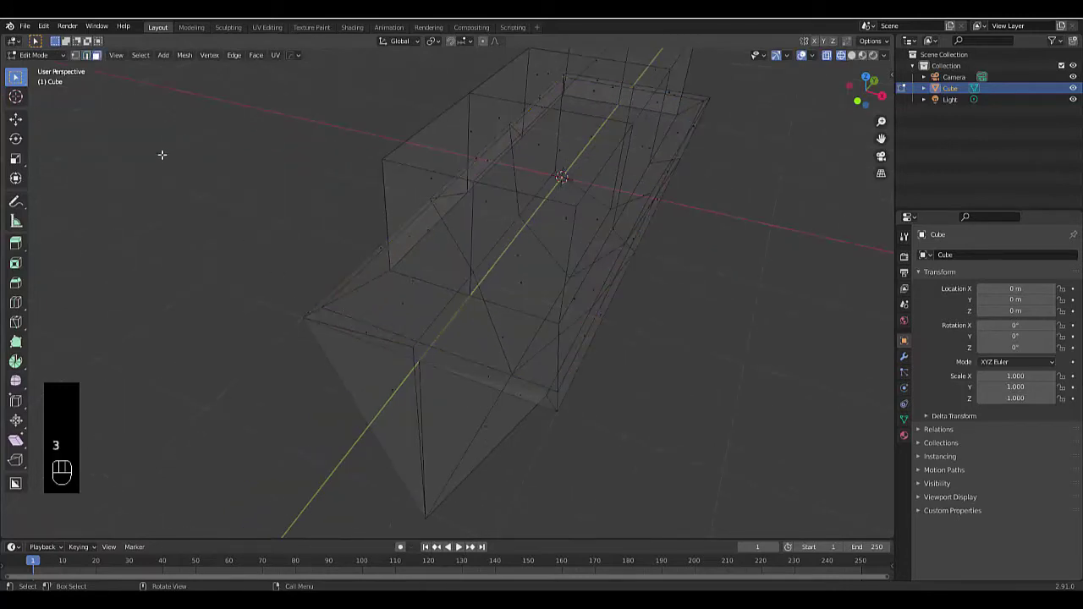
key(alt)
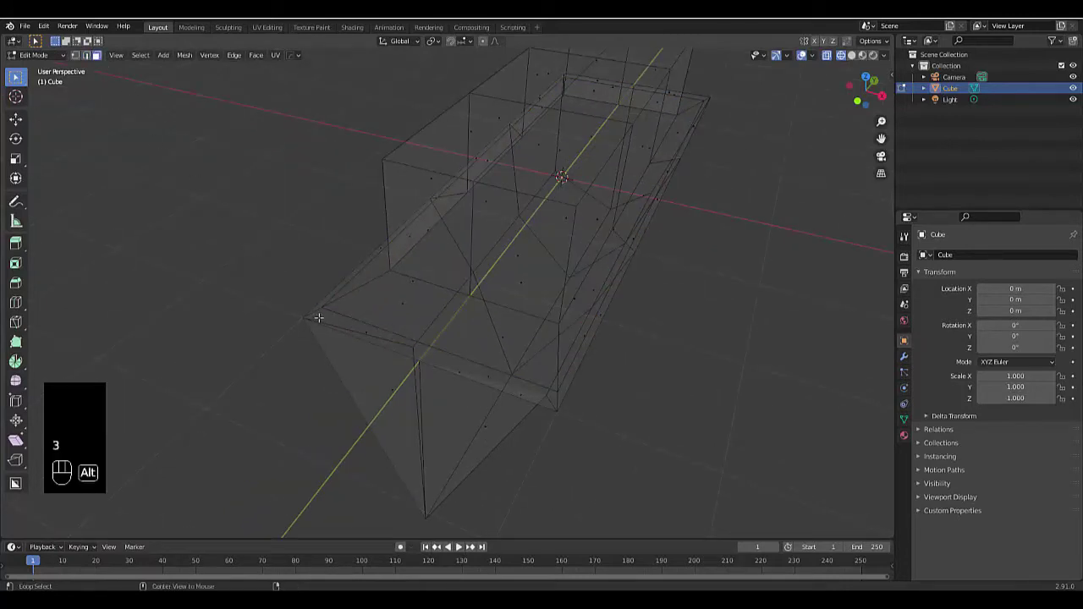
alt+click(314, 310)
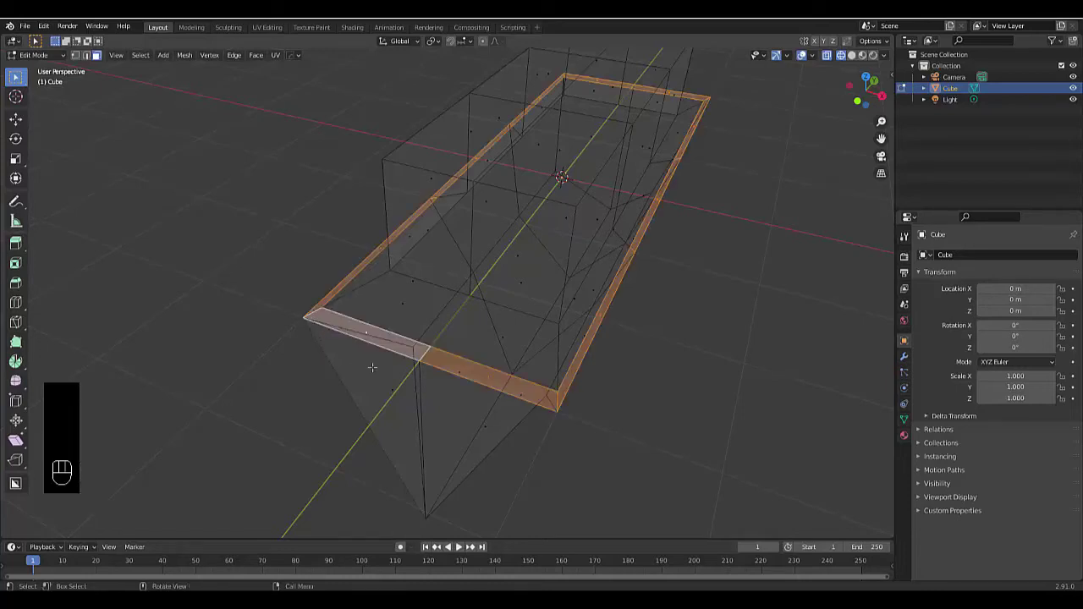
middle_drag(432, 363, 361, 313)
alt+click(330, 302)
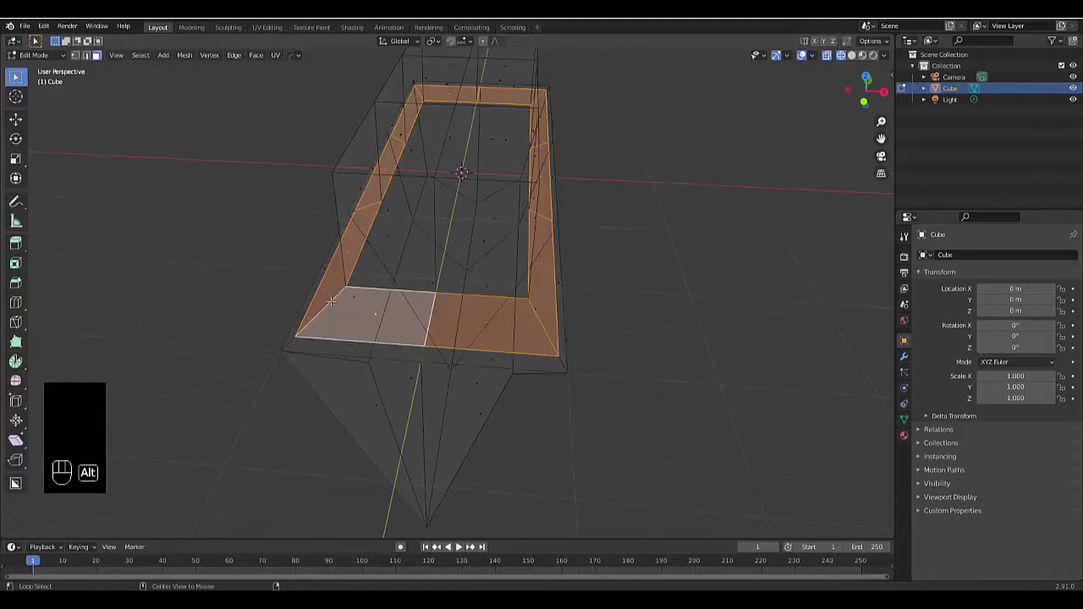
key(e)
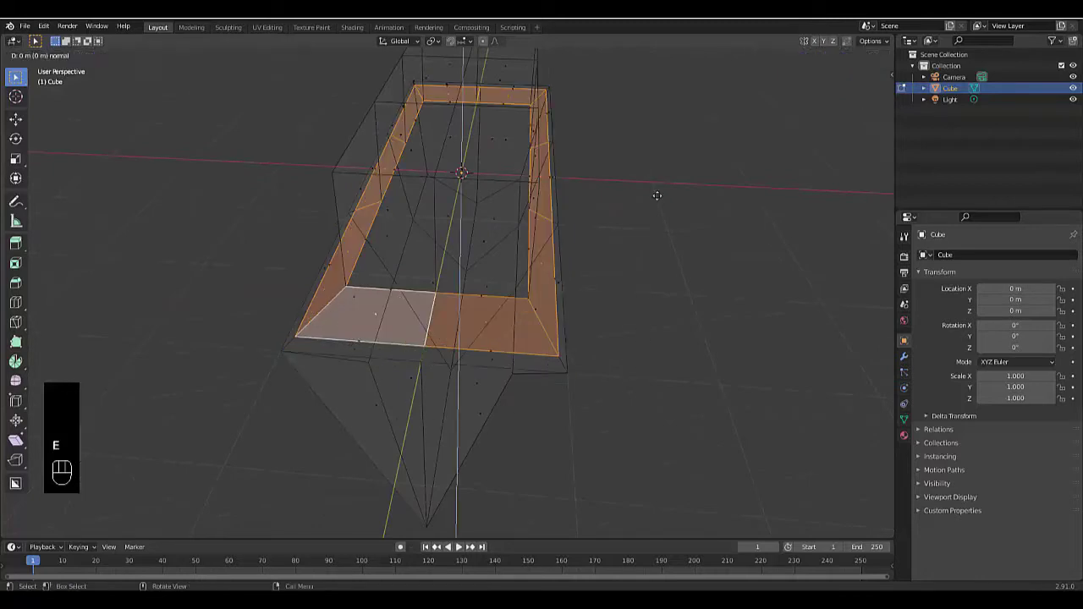
click(665, 240)
middle_drag(621, 424, 589, 385)
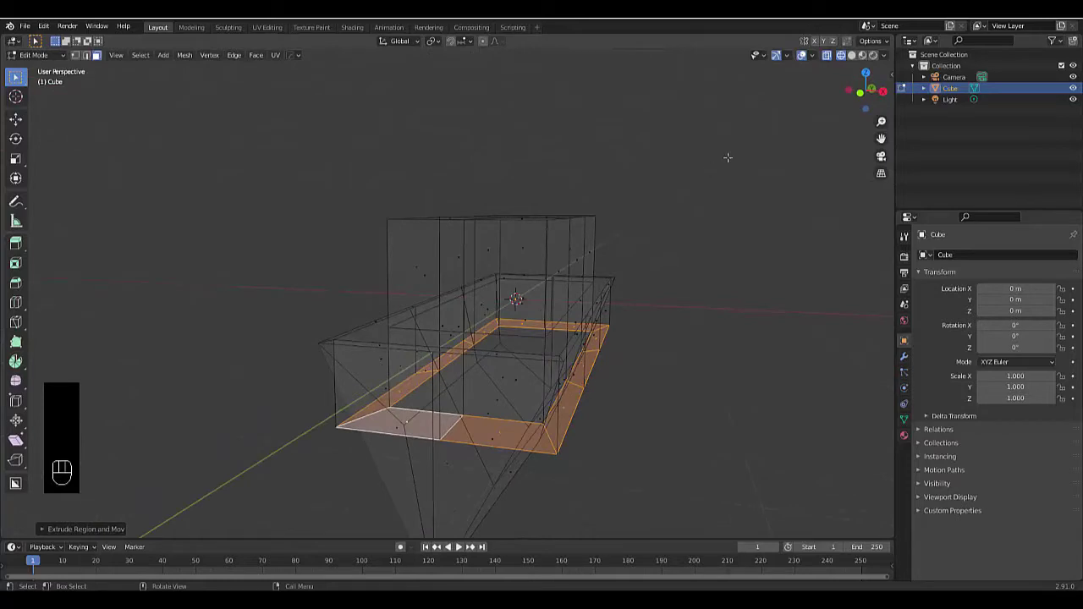
Step: Scale the extruded ring of deck floor faces inward uniformly to about 0.57 so the recess fits within the hull
click(850, 57)
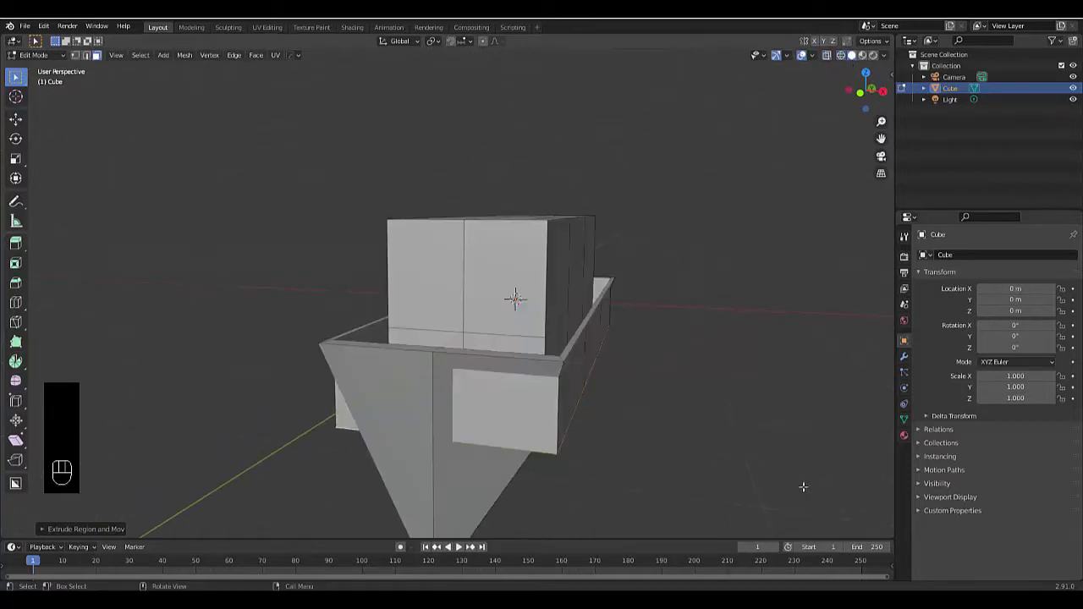
key(s)
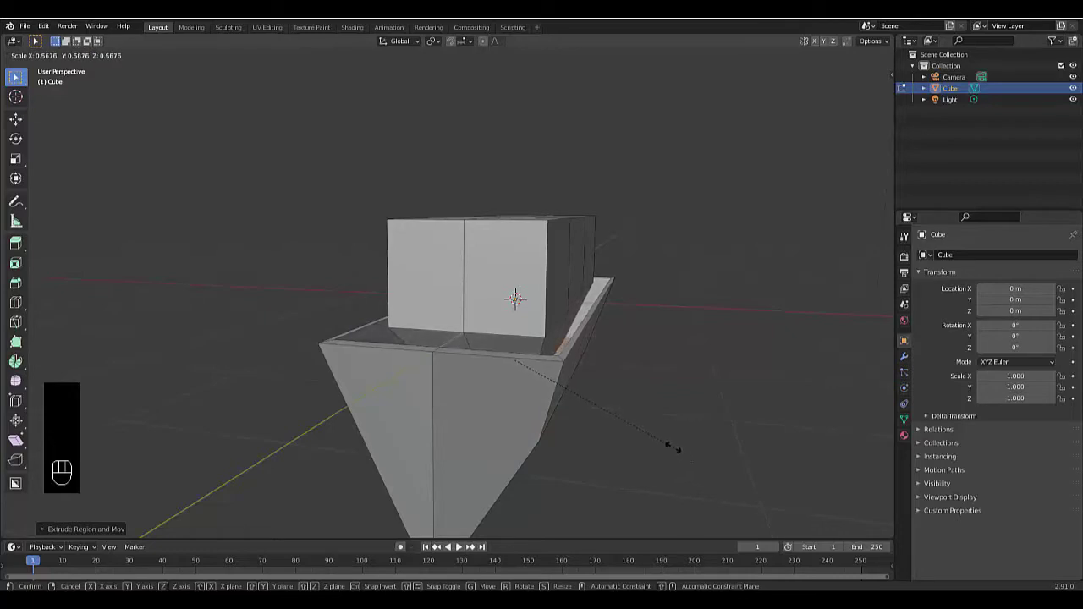
click(673, 448)
middle_drag(344, 295, 422, 359)
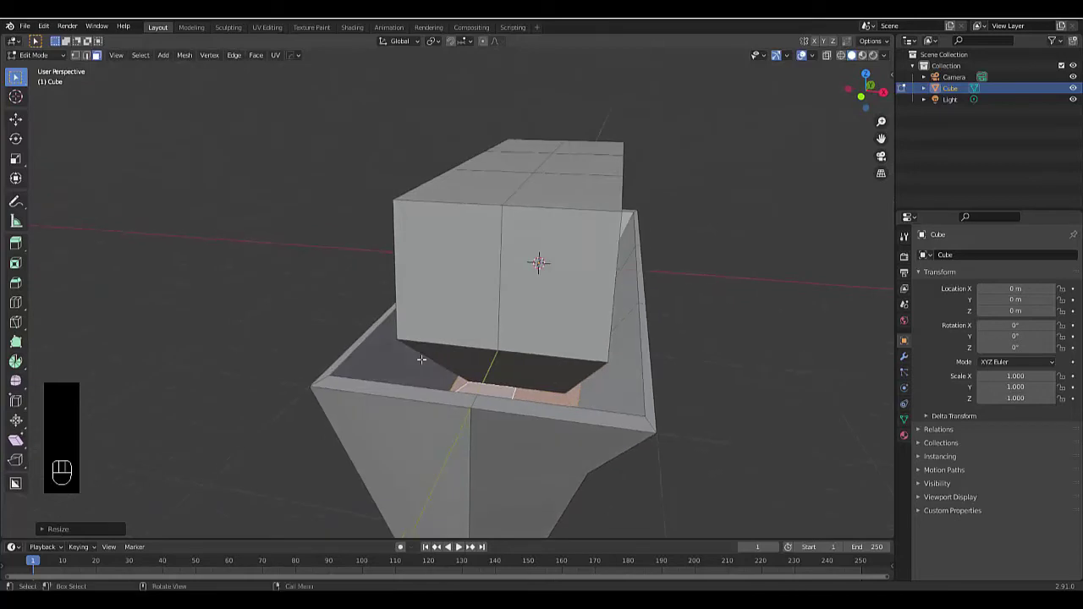
Step: Raise the selected deck floor faces by about 0.47 m along the Z axis to make the recess shallower
key(KP_1)
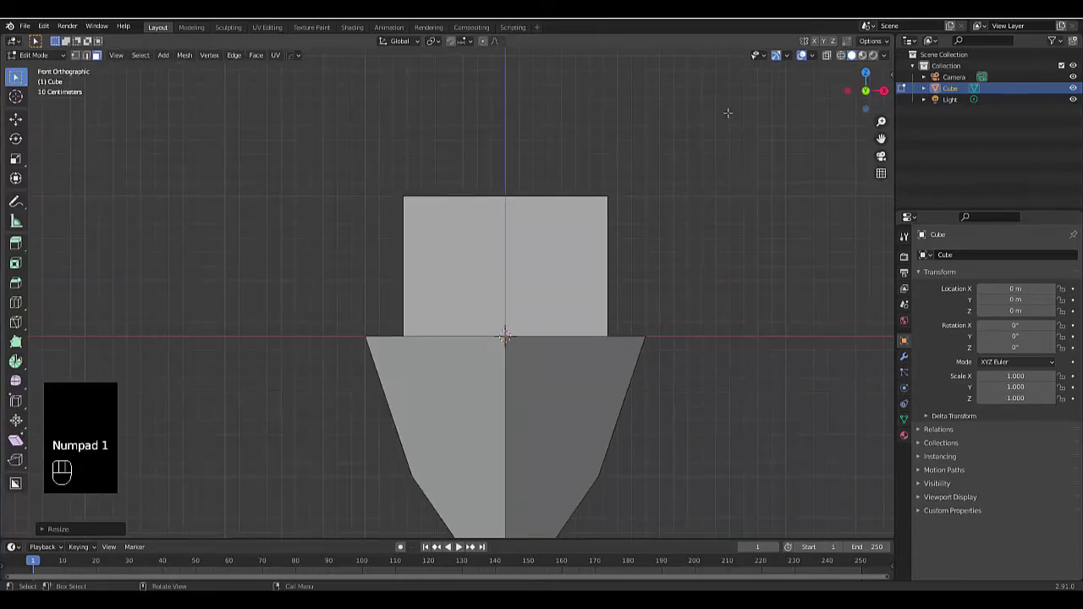
click(842, 55)
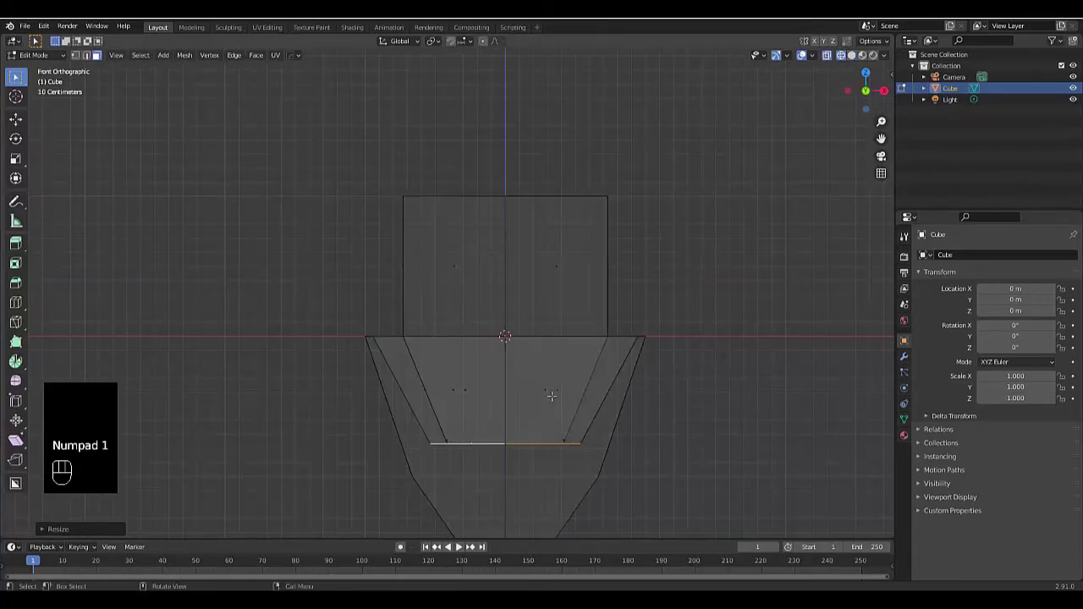
key(g)
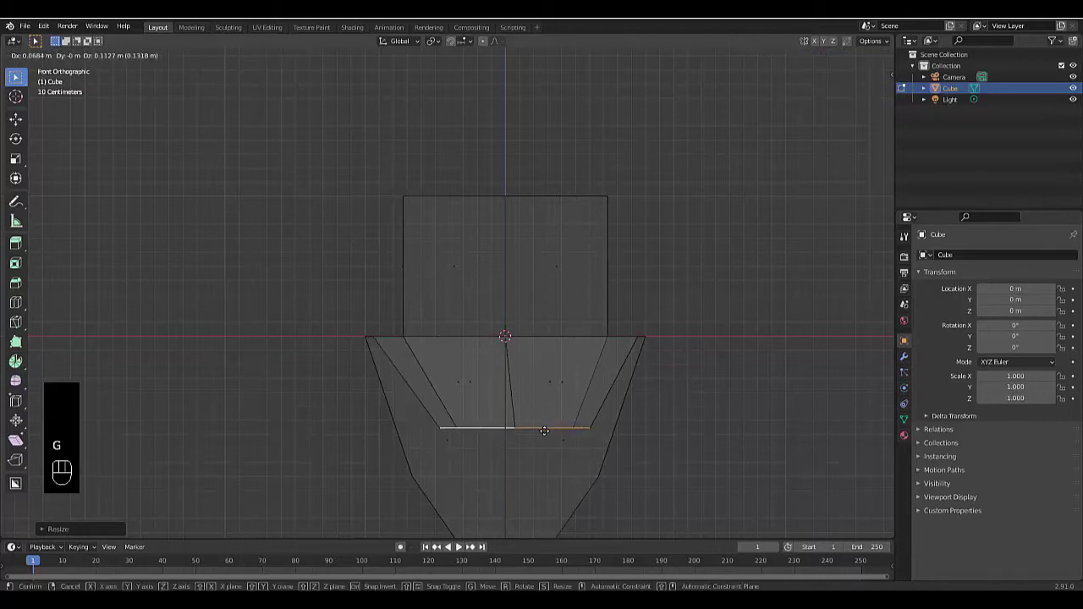
key(z)
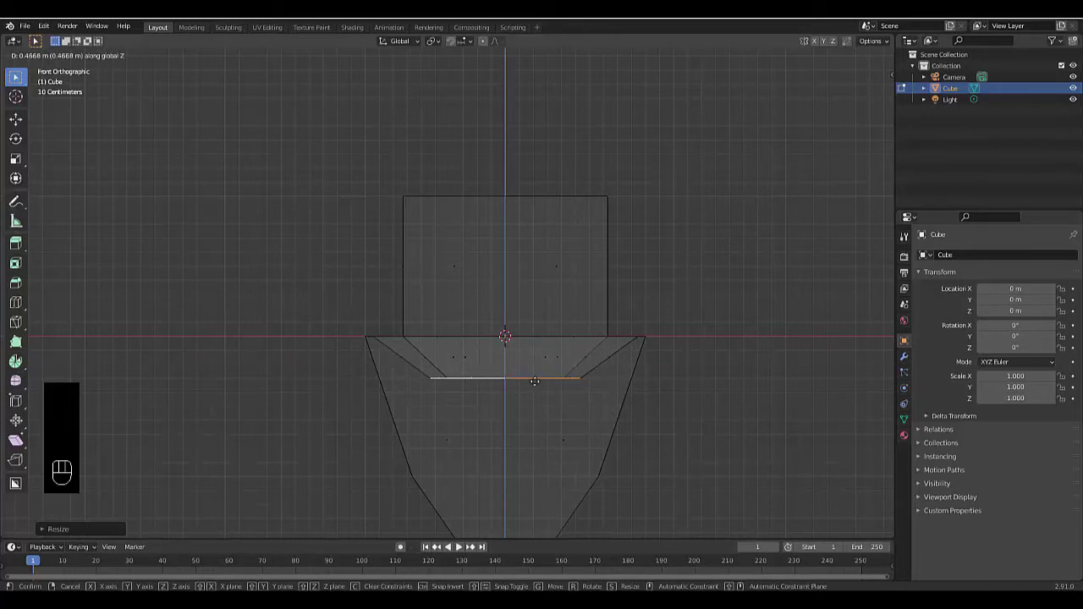
click(535, 381)
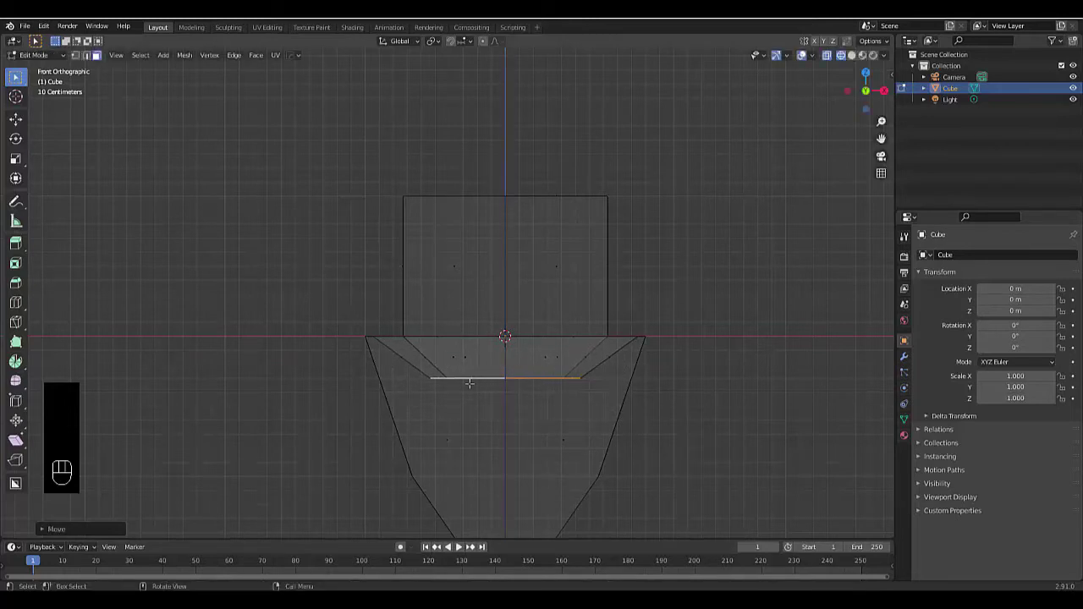
Step: Select the vertices at the middle of the deck floor and snap the 3D cursor to the selection
scroll(480, 398, up, 2)
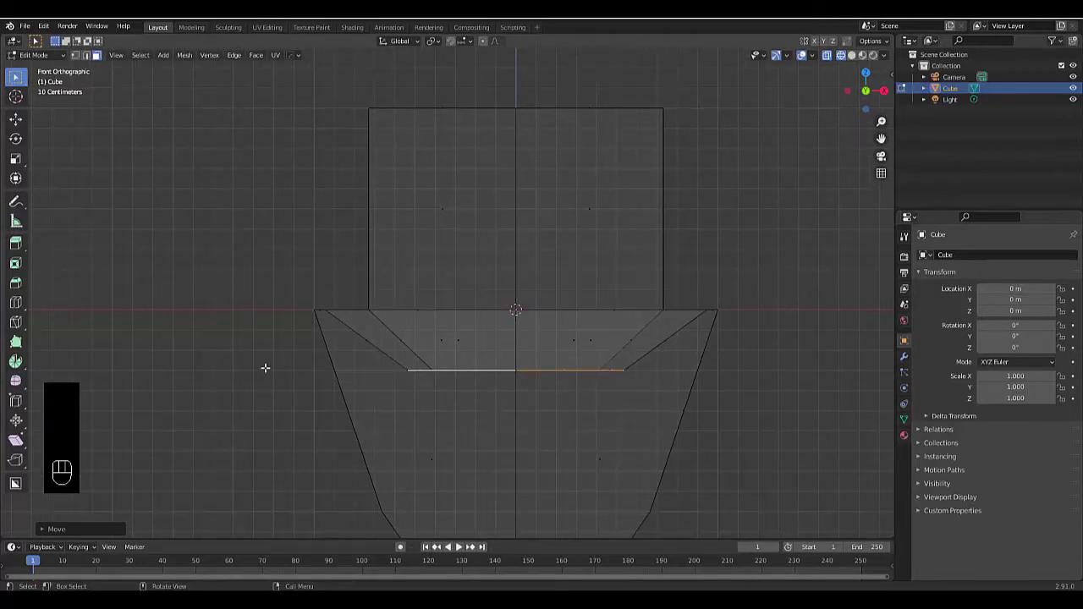
key(1)
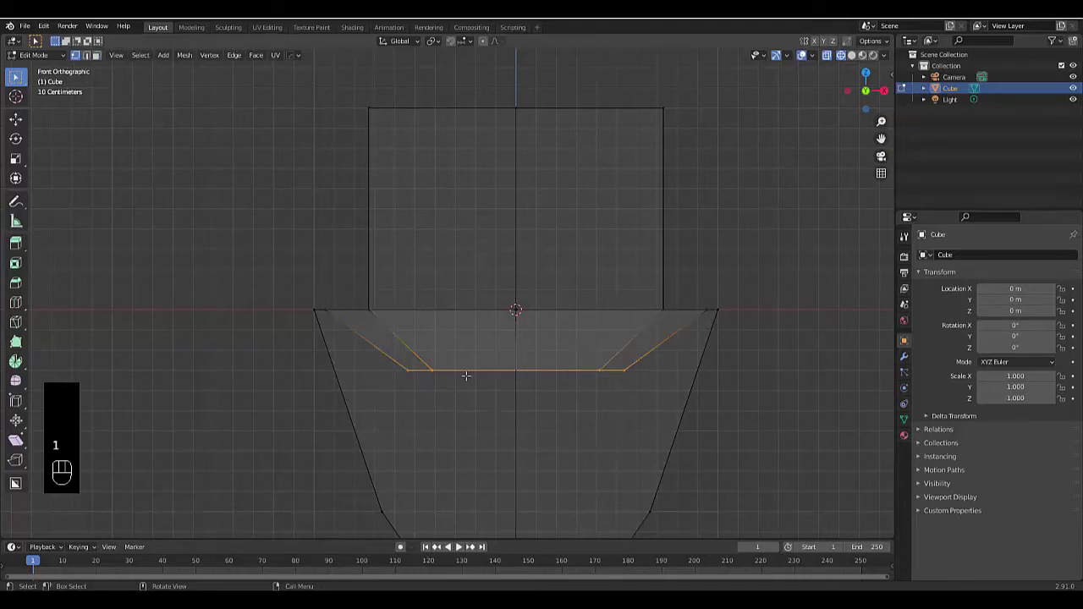
drag(486, 344, 542, 405)
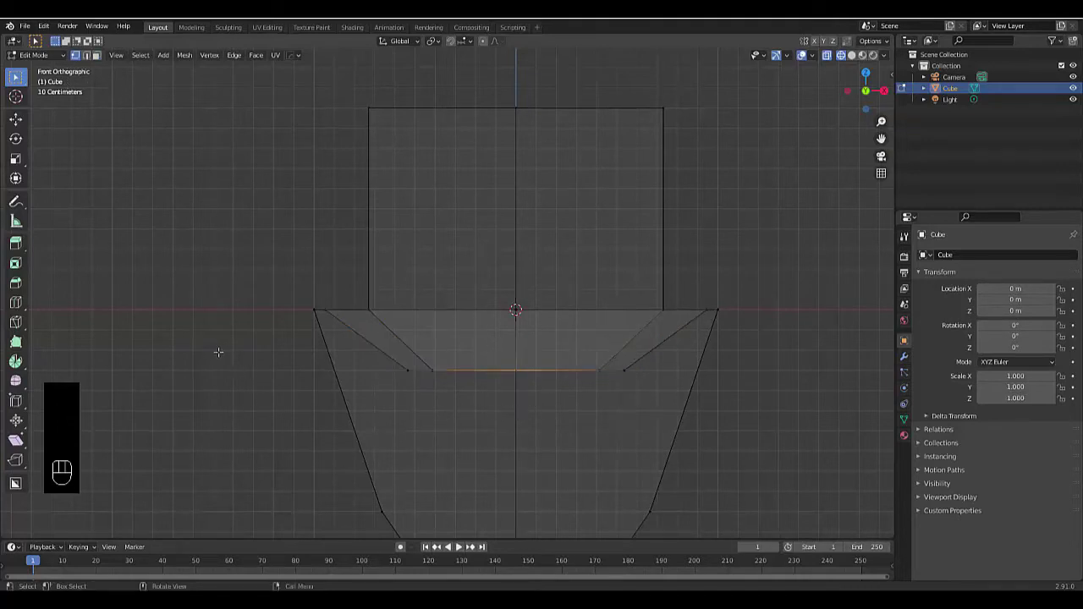
key(shift+s)
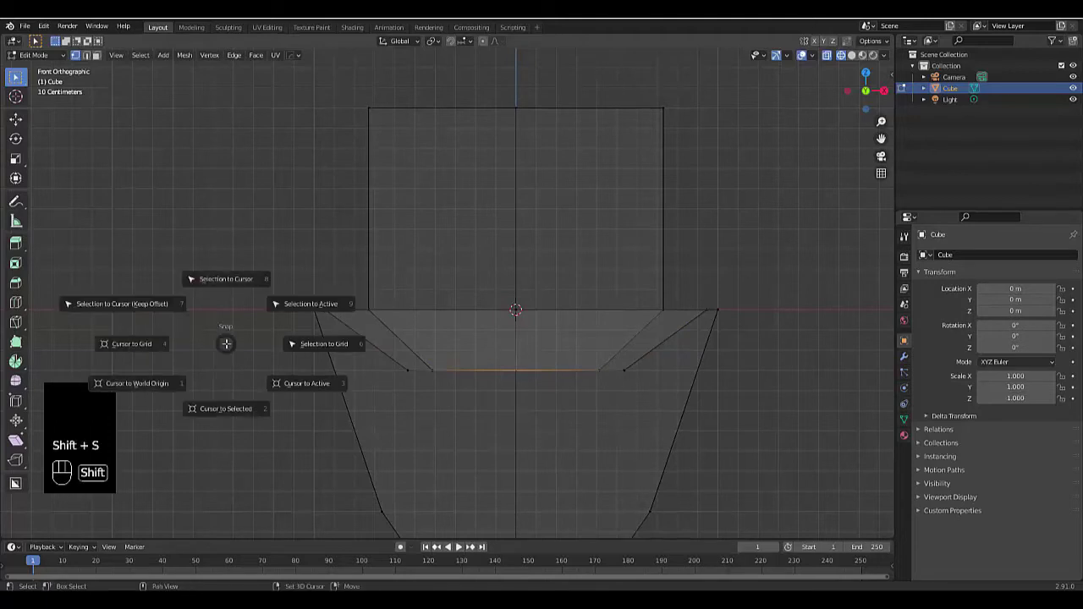
click(232, 410)
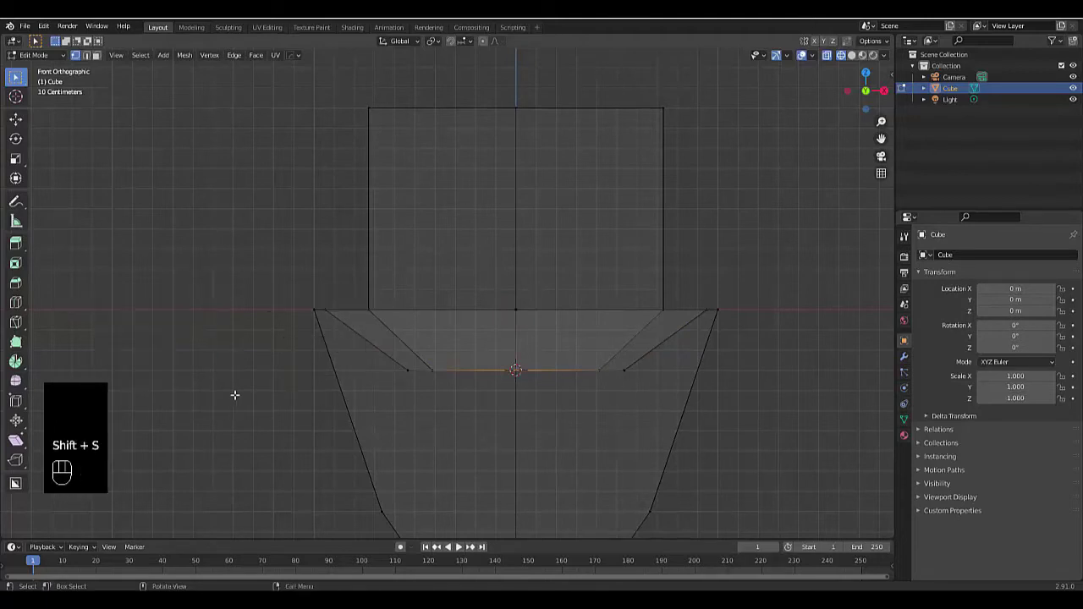
Step: Set the hull object's origin to the 3D cursor in Object Mode
key(Tab)
right_click(158, 198)
mouse_move(166, 225)
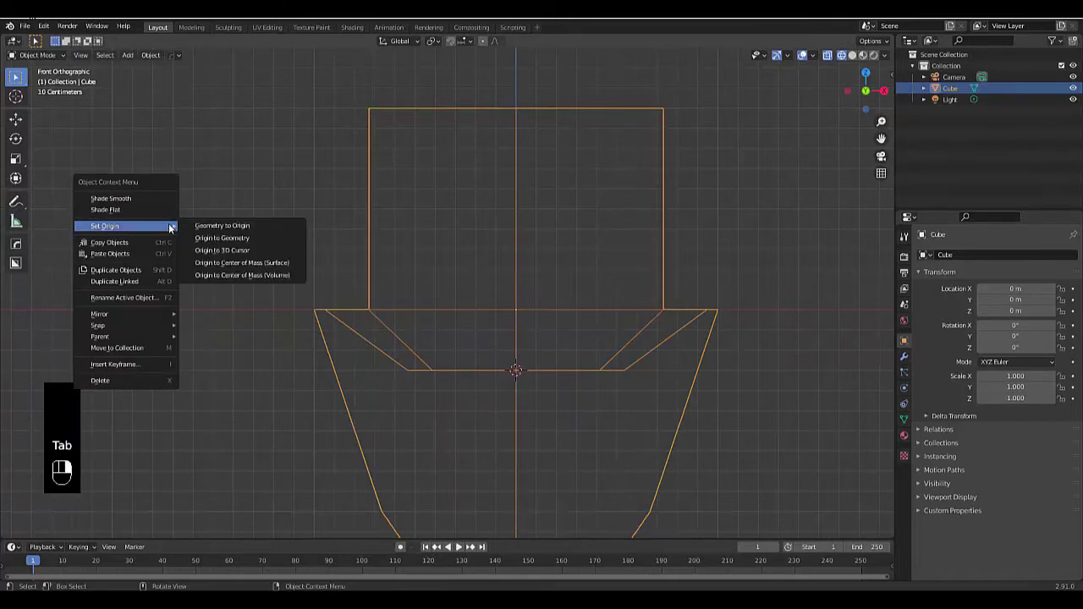
click(219, 251)
scroll(316, 365, down, 6)
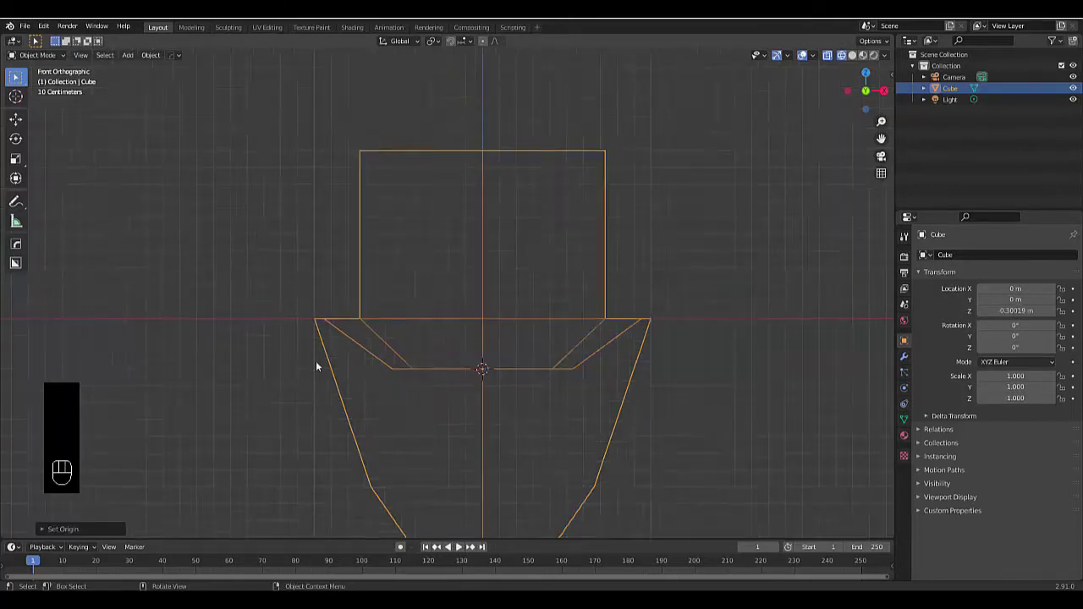
scroll(381, 370, up, 2)
Step: Bevel the loop of outer edges around the top of the upper block by about 0.34 m with one segment
key(Tab)
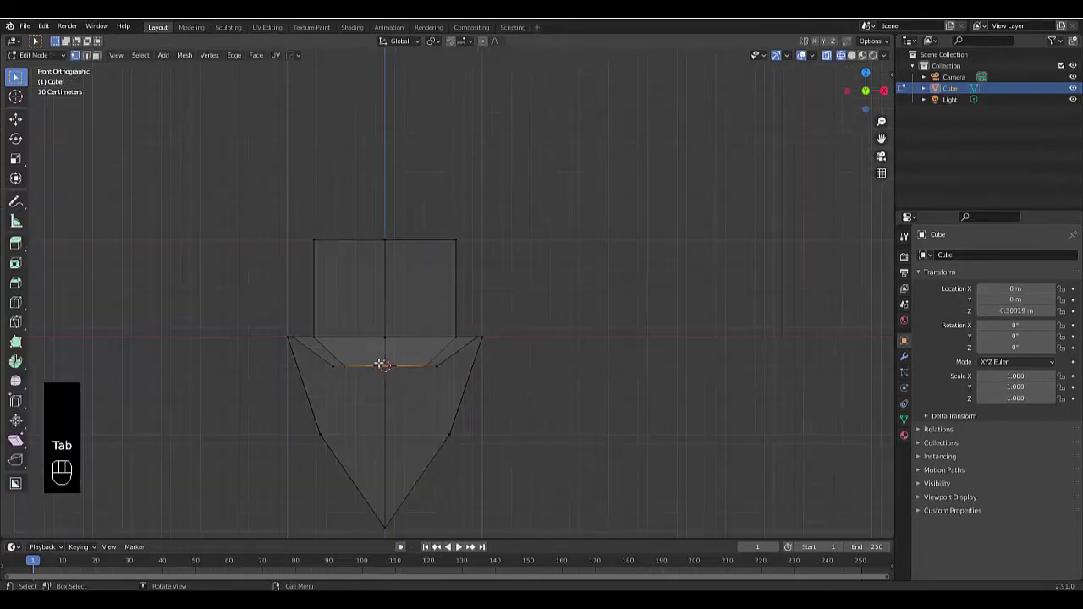
click(851, 55)
scroll(294, 266, up, 1)
middle_drag(293, 265, 225, 265)
scroll(370, 280, up, 2)
scroll(376, 283, up, 2)
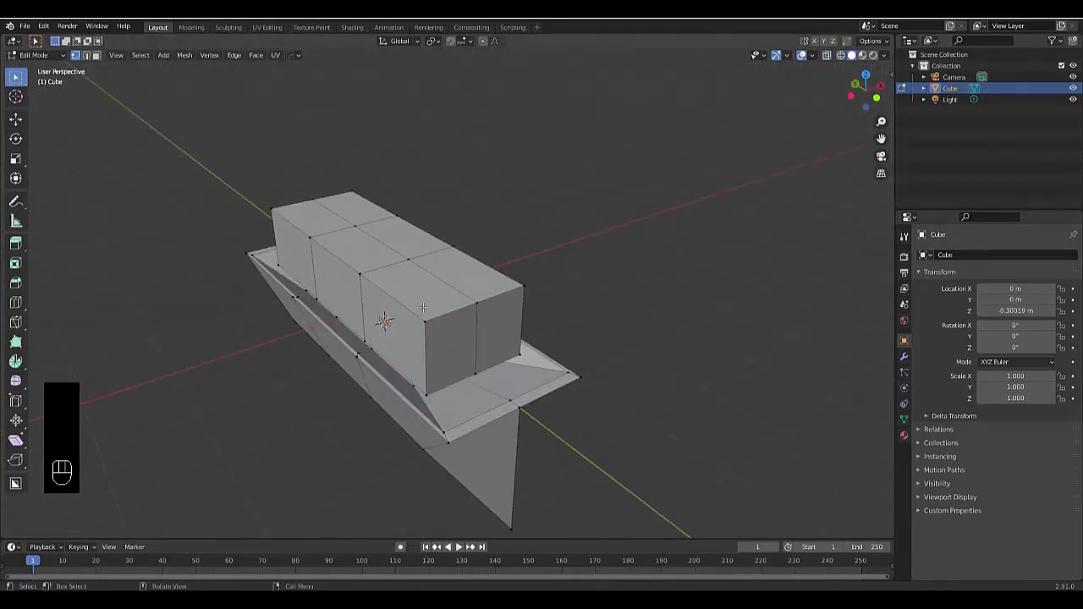
key(alt)
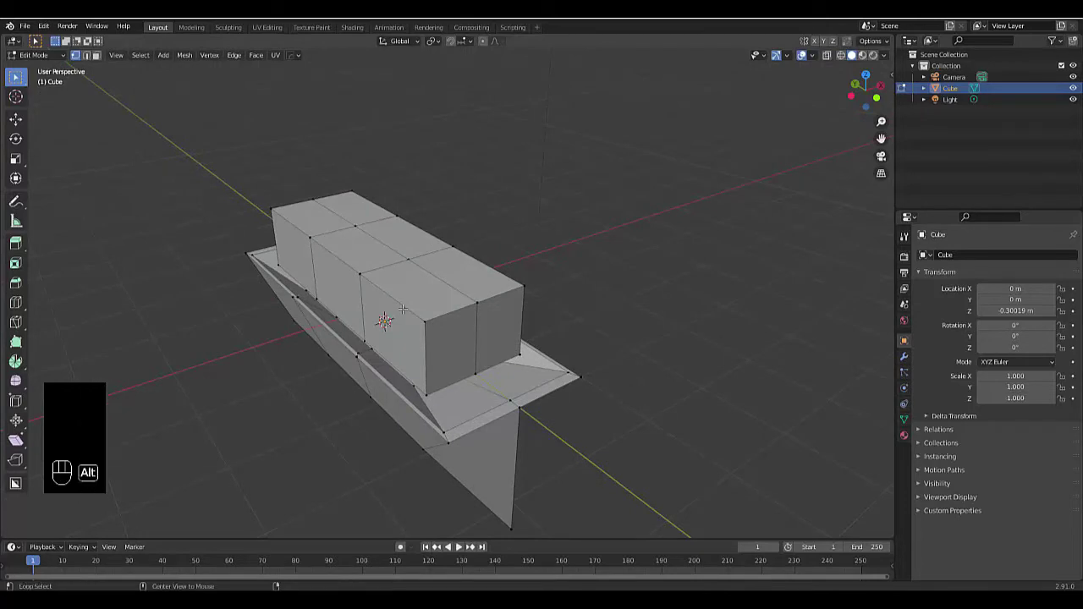
alt+click(402, 310)
alt+shift+click(459, 306)
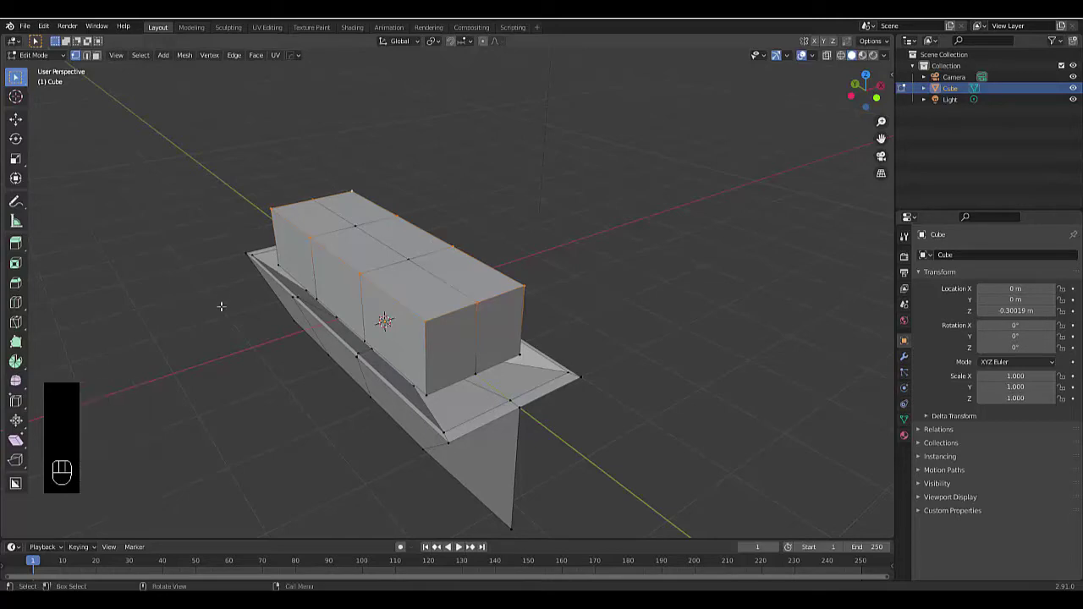
key(ctrl+b)
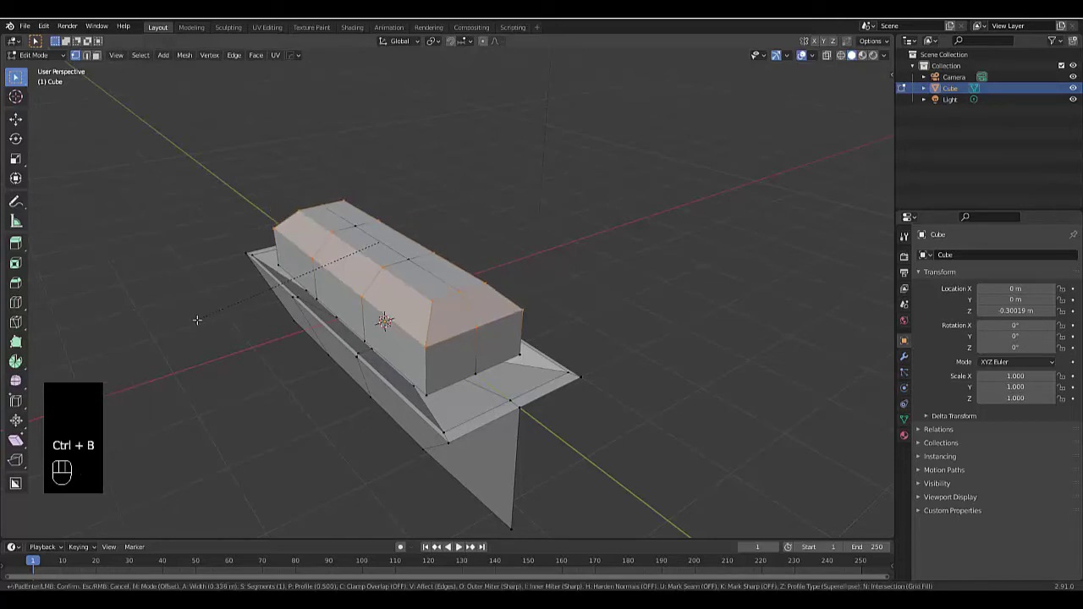
click(194, 320)
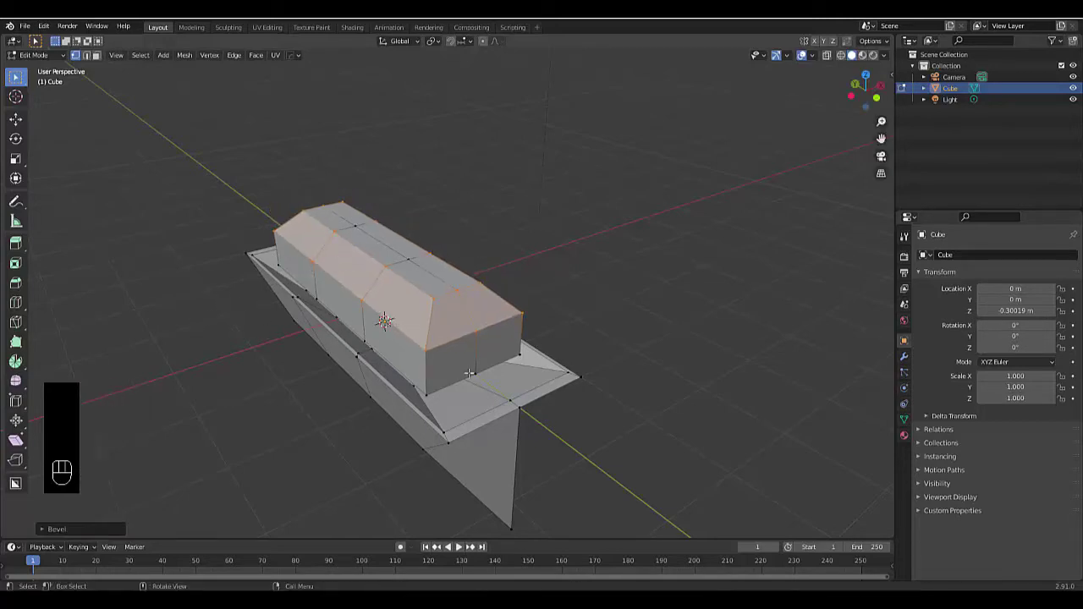
Step: Select the top middle vertex on the outer rim at the hull's negative Y end
middle_drag(346, 323, 476, 383)
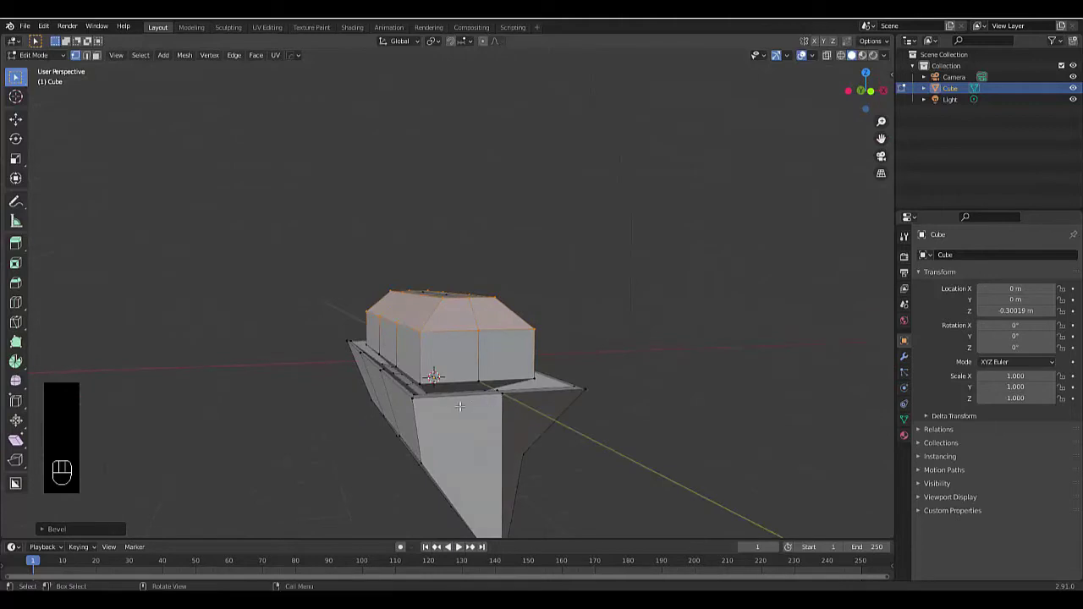
click(499, 394)
middle_drag(463, 446, 529, 475)
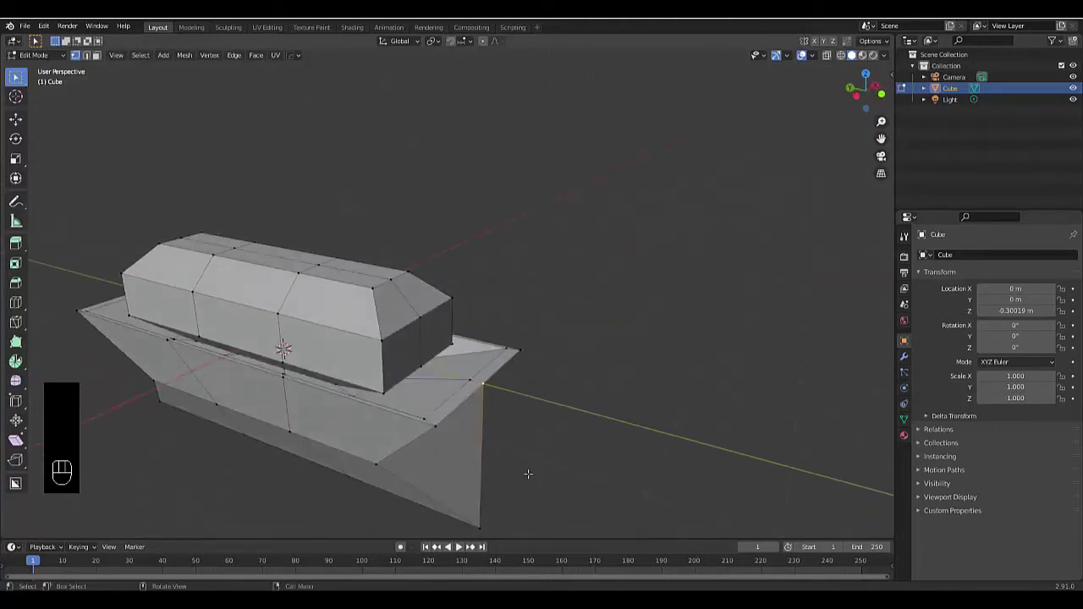
Step: Try to move the selected end vertex freehand, undo that, and try offsetting it by 2 m along Y
key(g)
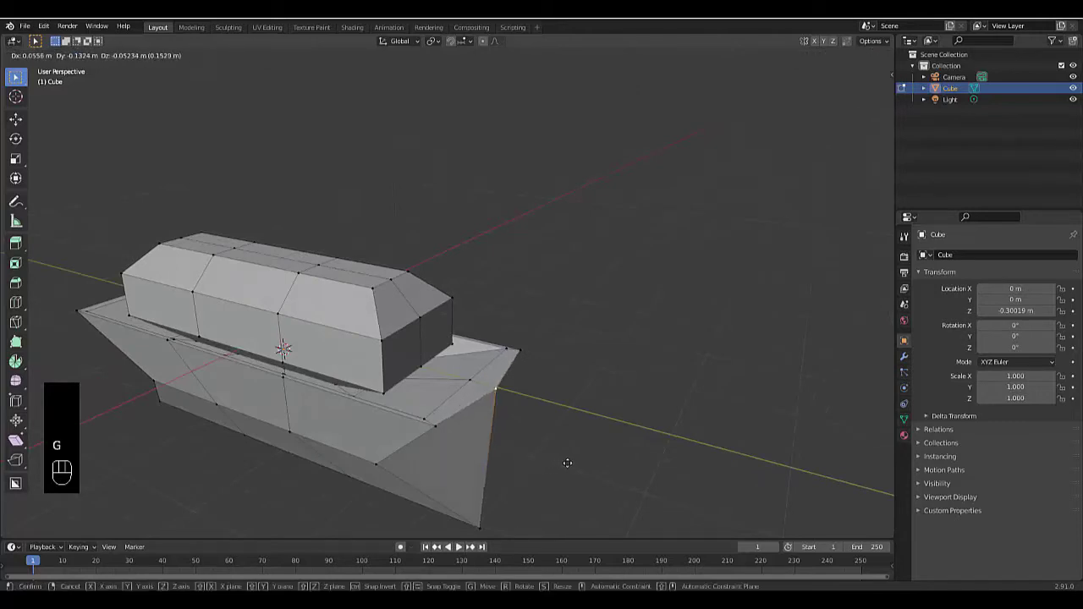
click(567, 463)
middle_drag(584, 459, 176, 376)
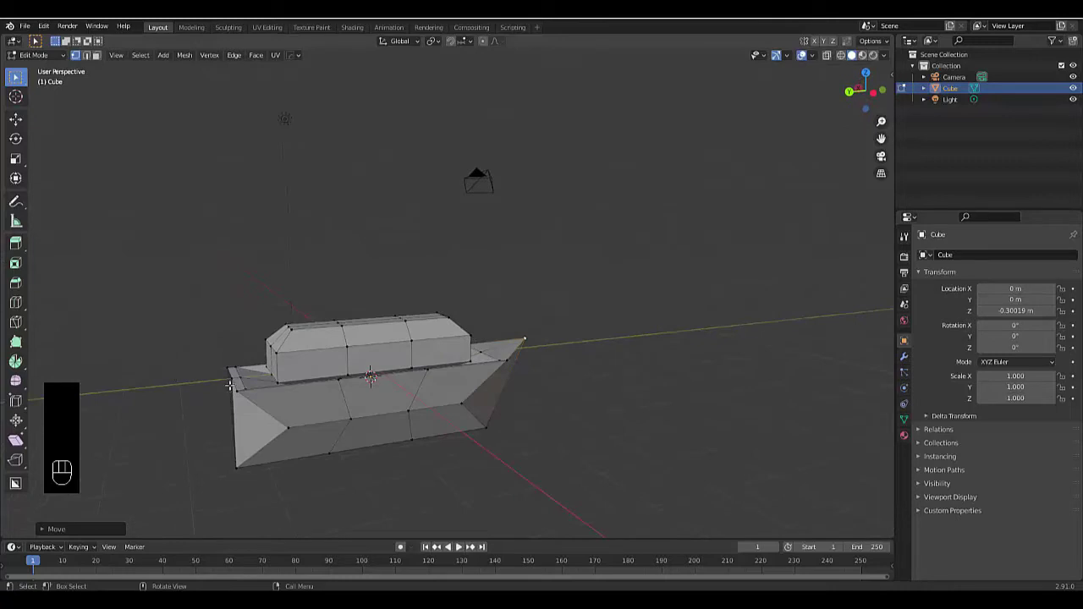
key(ctrl+z)
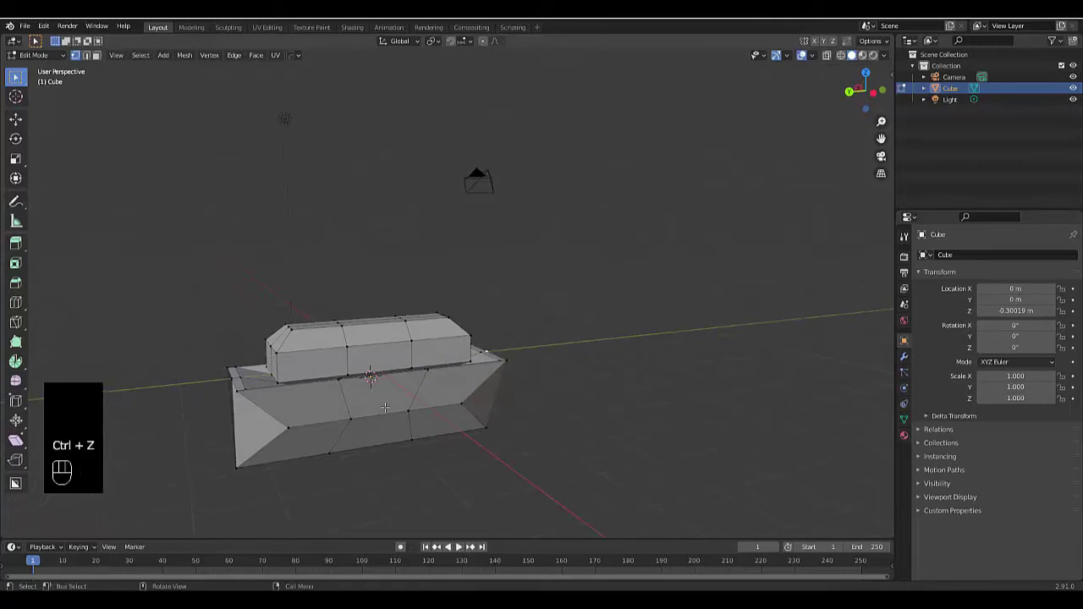
key(g)
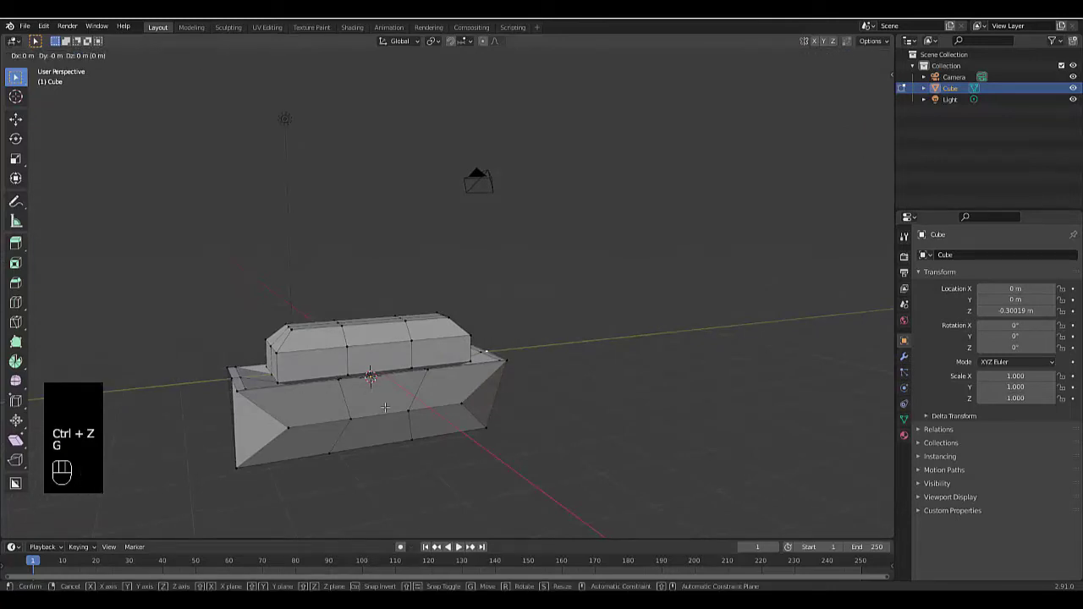
text(2y)
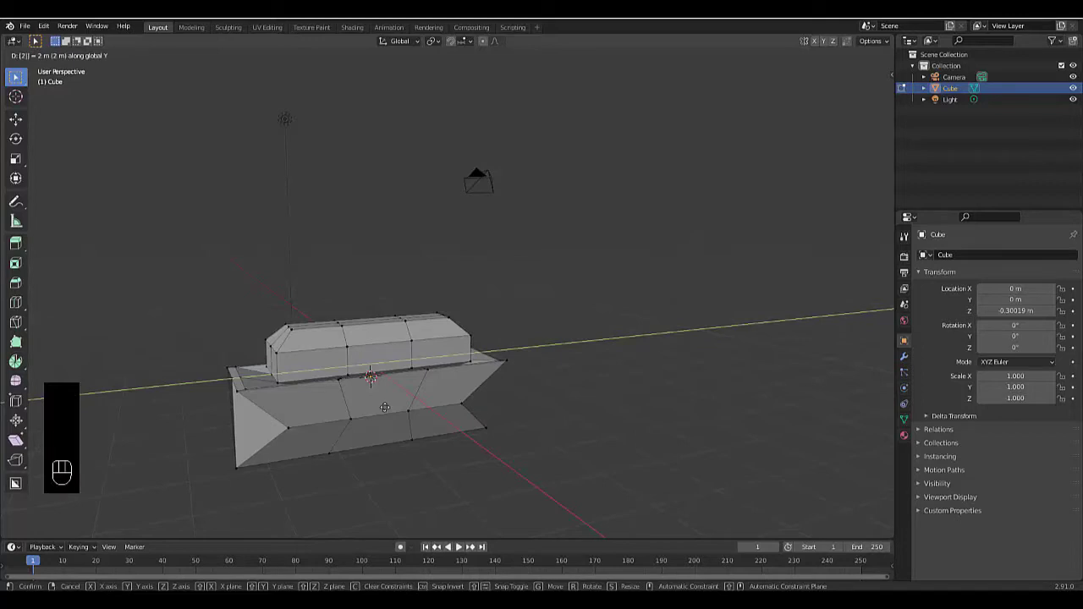
click(384, 408)
Step: Move the selected rim vertex outward by about -1.7 m along the Y axis to form a pointed end
mouse_move(558, 363)
middle_down()
mouse_move(460, 375)
mouse_move(577, 372)
middle_up()
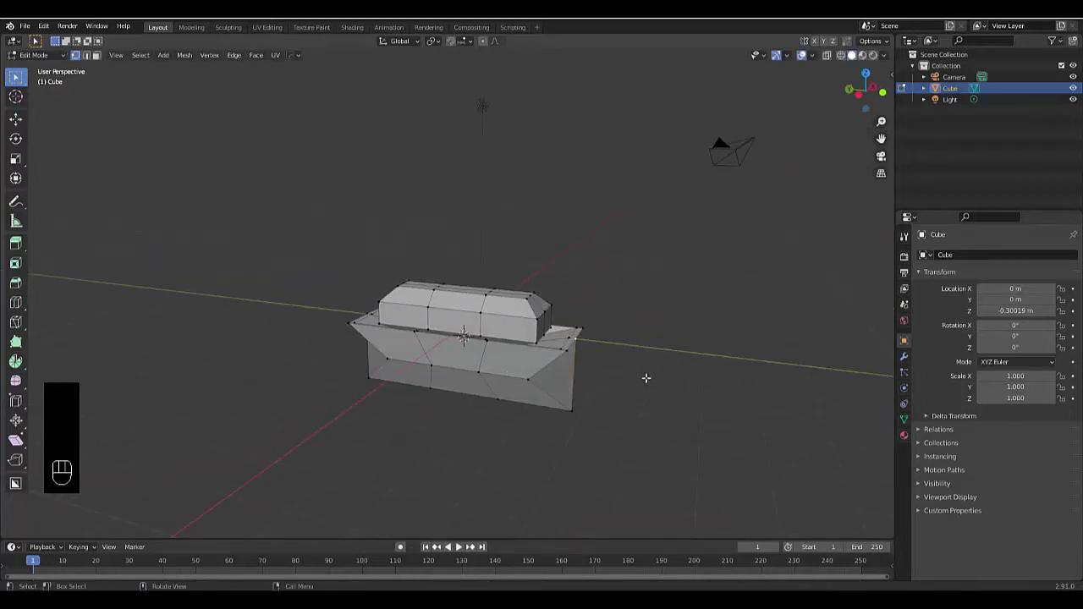
key(g)
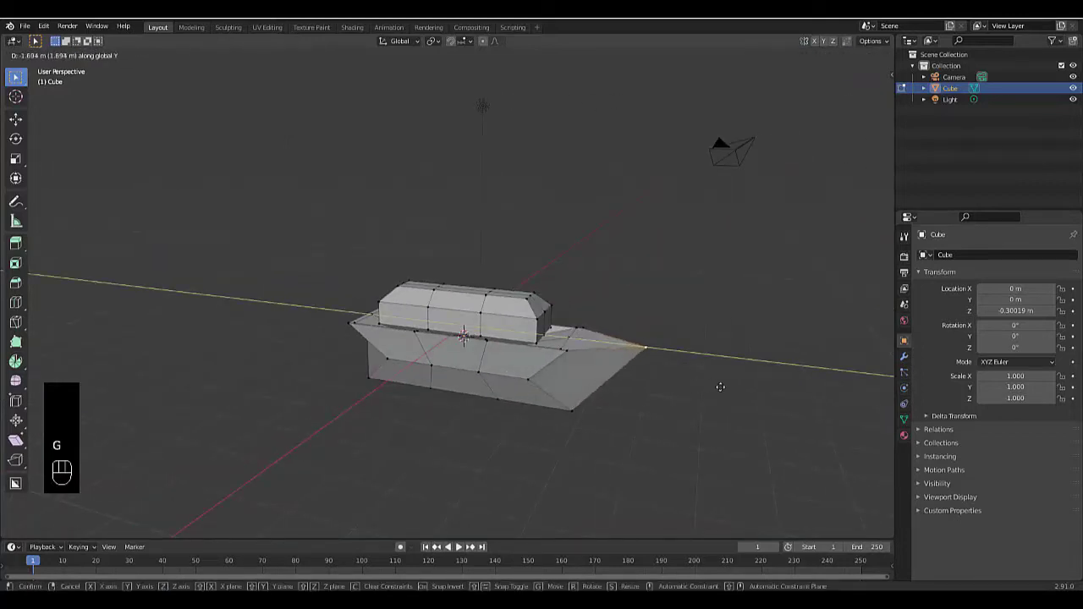
click(717, 382)
Step: Select the top middle rim vertex at the hull's opposite end and move it outward by about 2.6 m along Y
middle_drag(718, 382, 475, 353)
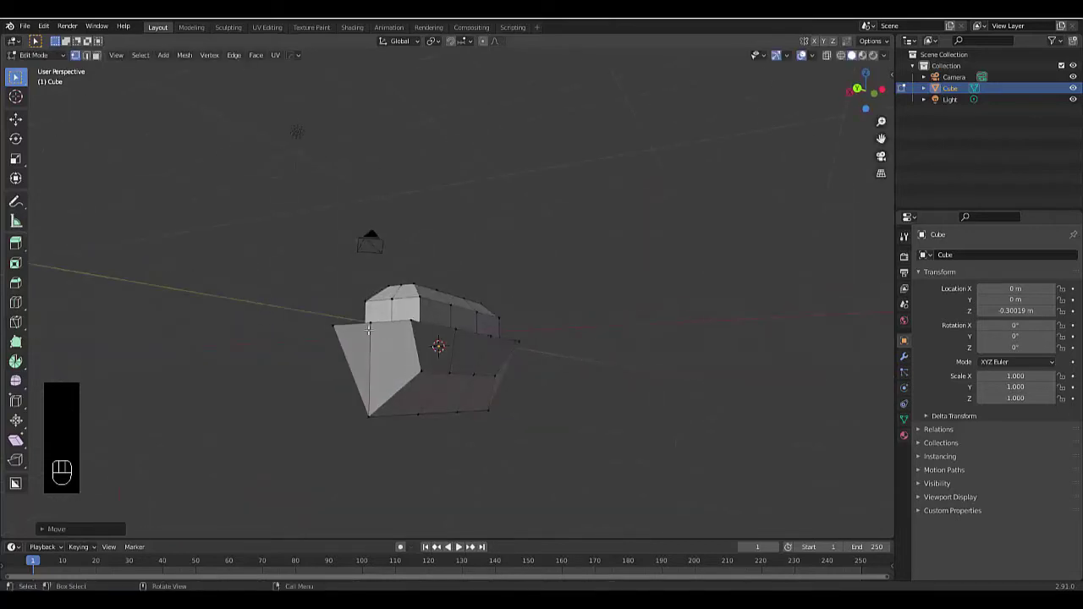
click(369, 331)
middle_drag(288, 375, 249, 392)
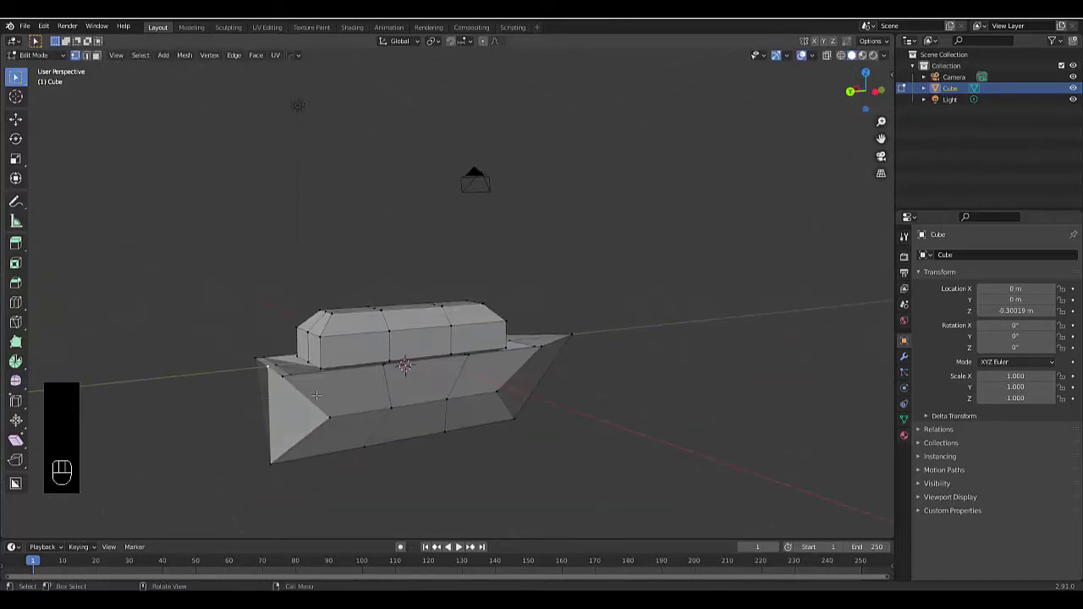
key(g)
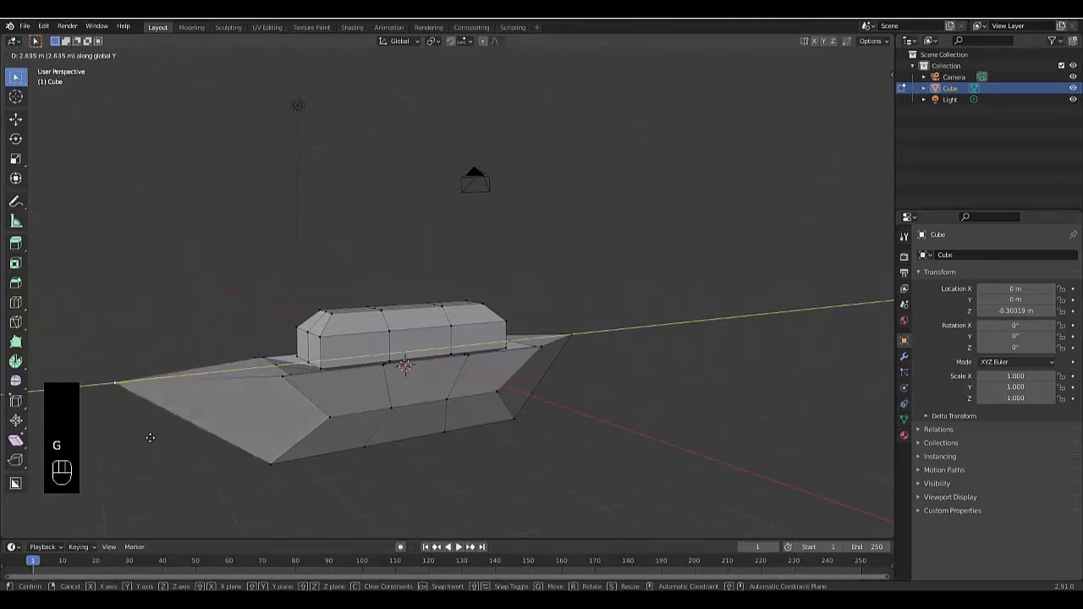
click(128, 439)
middle_drag(129, 439, 215, 337)
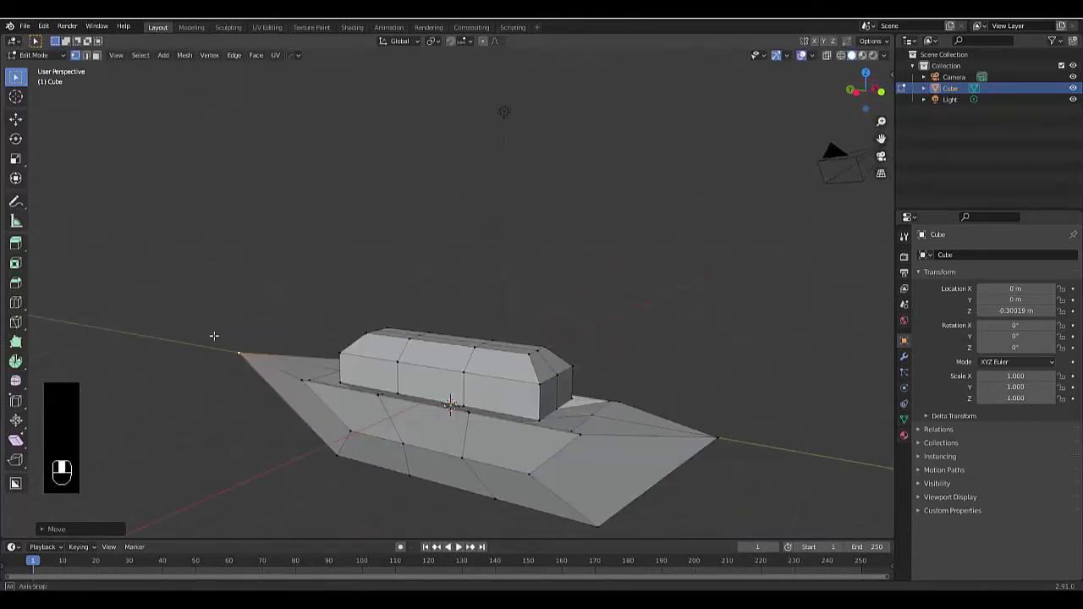
middle_drag(349, 423, 317, 426)
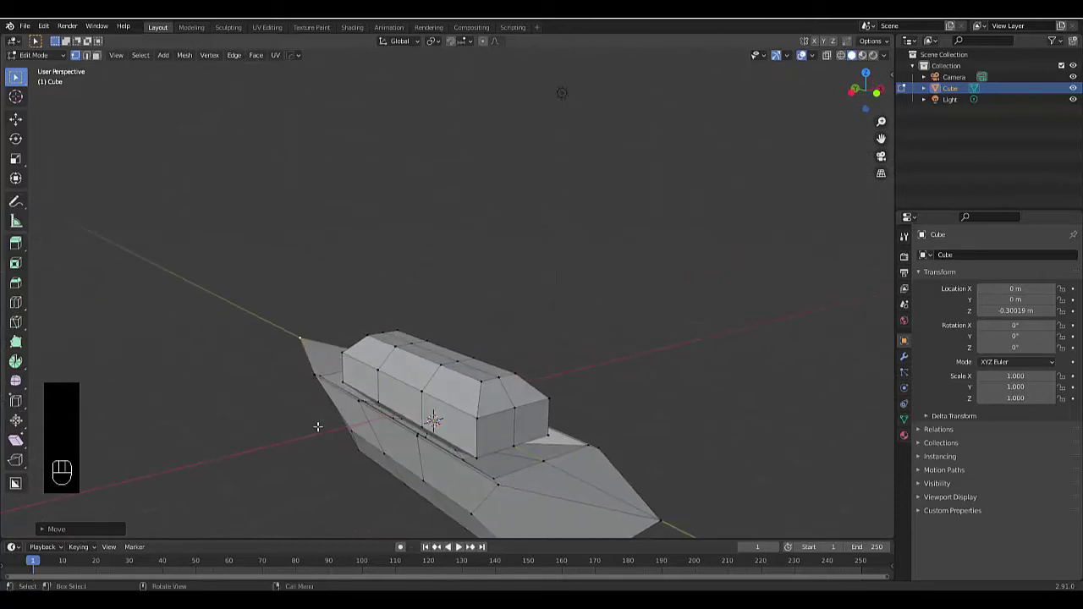
Step: Widen the whole boat by scaling it about 1.85 times along the X axis in Object Mode
key(KP_1)
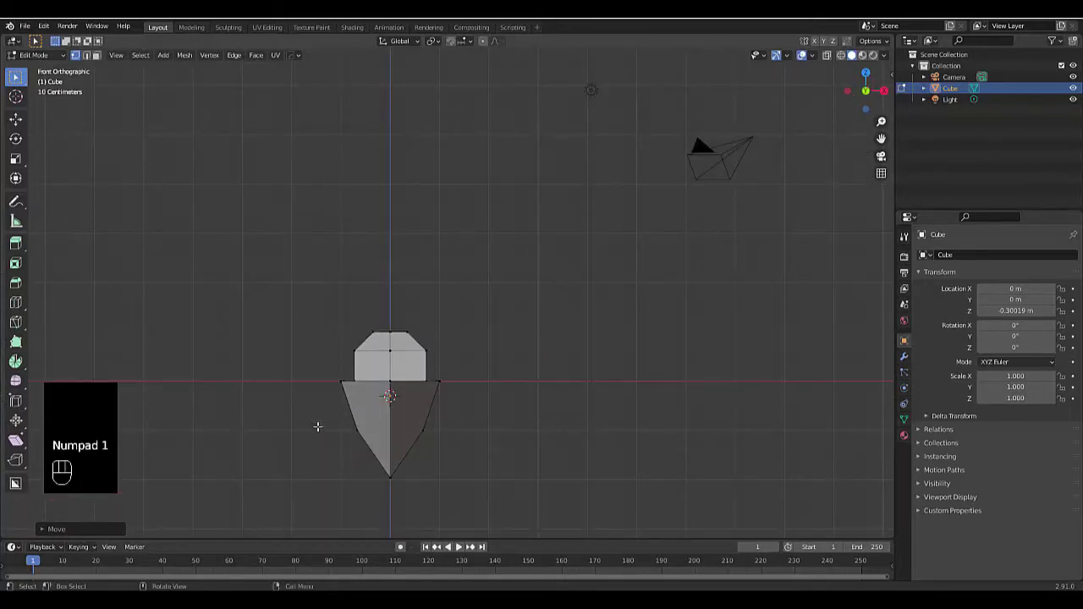
key(Tab)
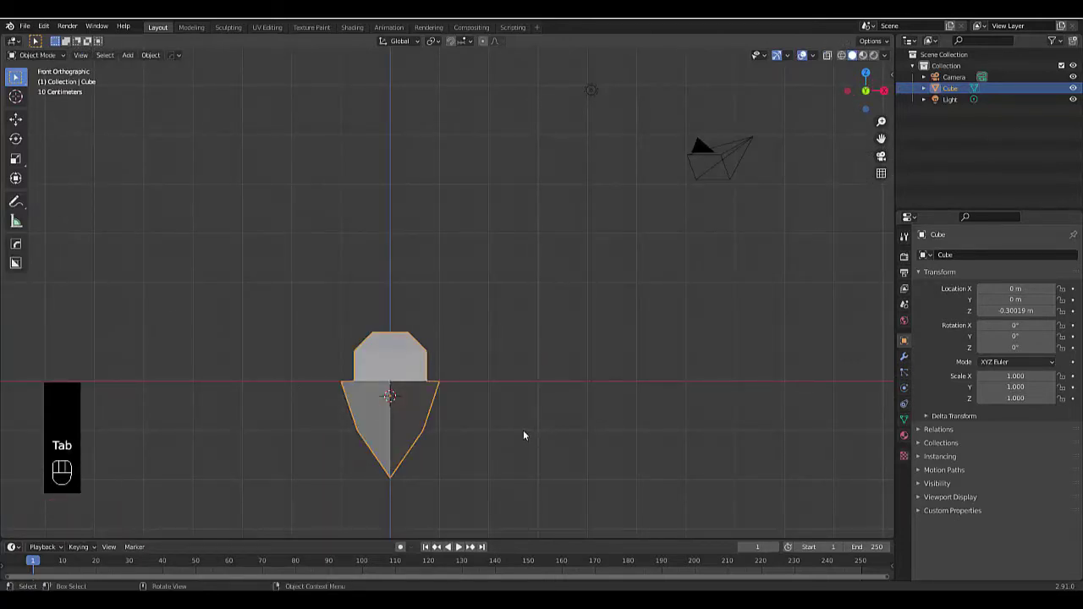
key(s)
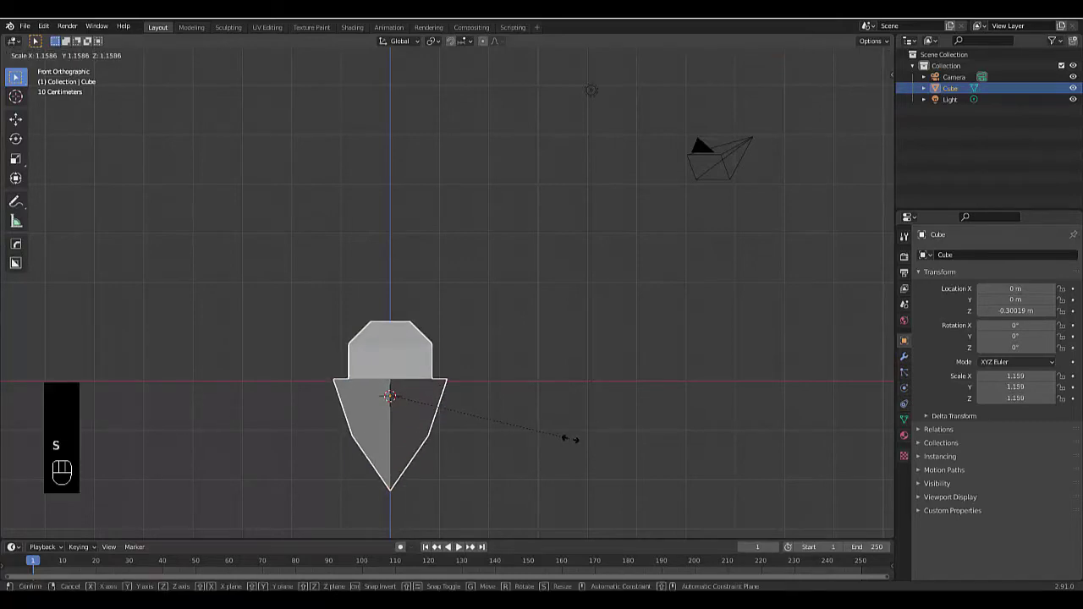
key(x)
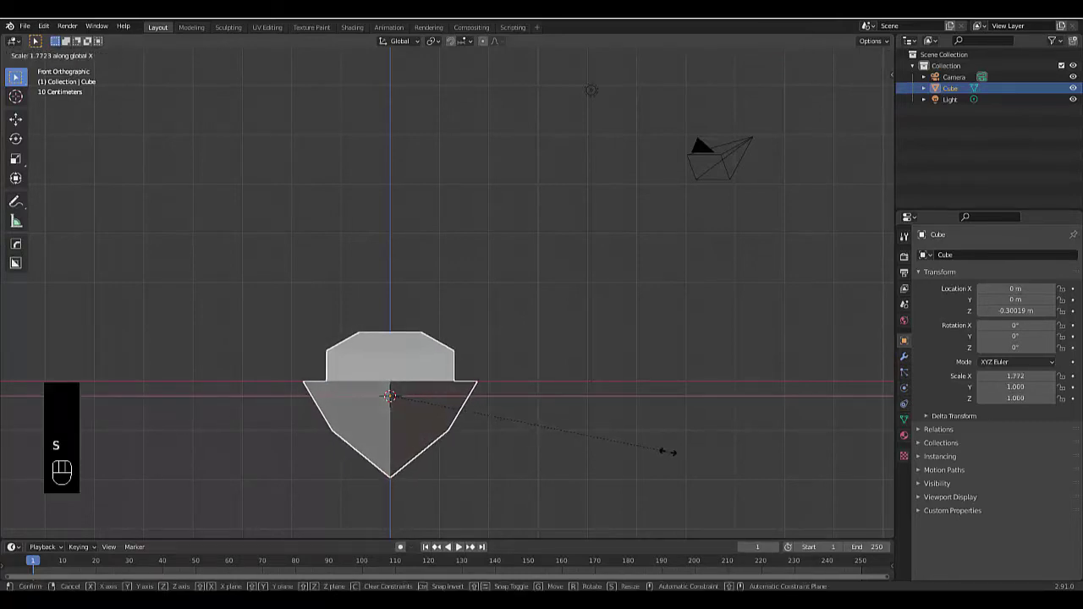
click(669, 450)
scroll(566, 419, down, 4)
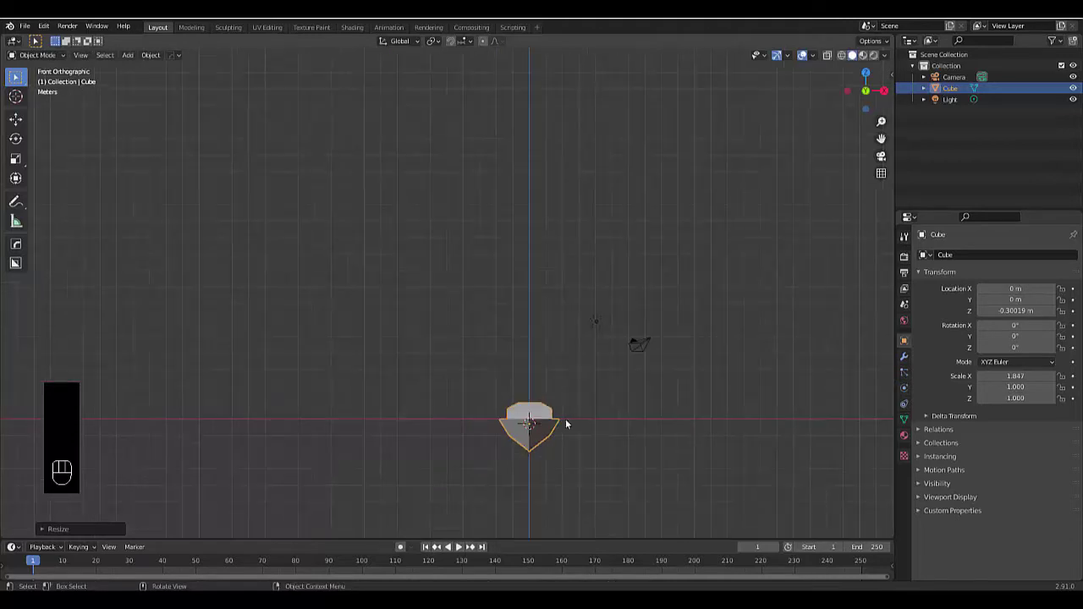
Step: Apply smooth shading to the boat and enable Auto Smooth at 30° for its normals
middle_drag(541, 426, 519, 448)
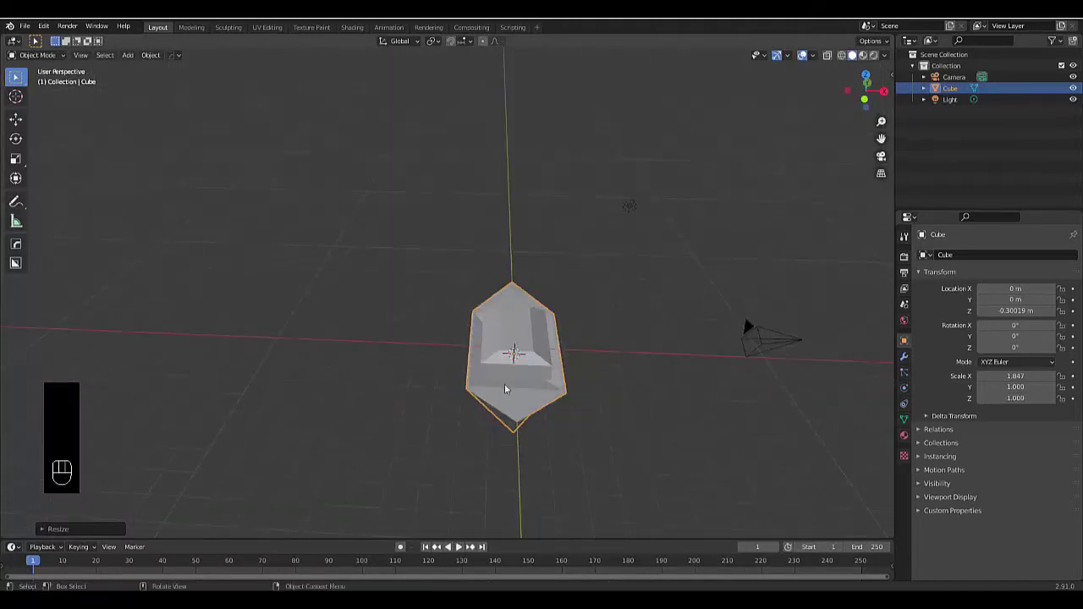
right_click(498, 334)
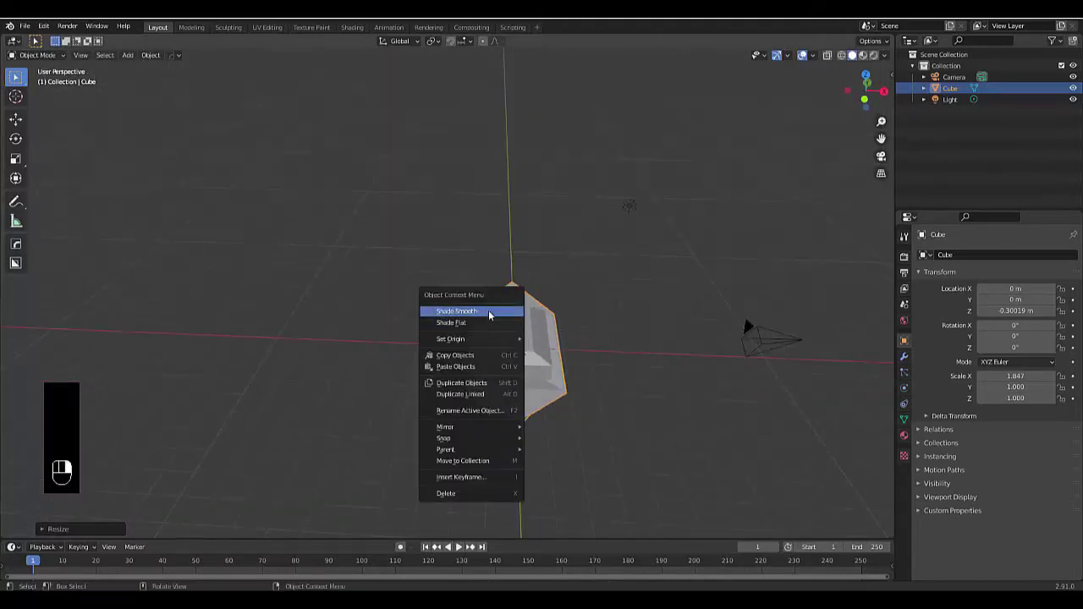
click(489, 314)
click(904, 420)
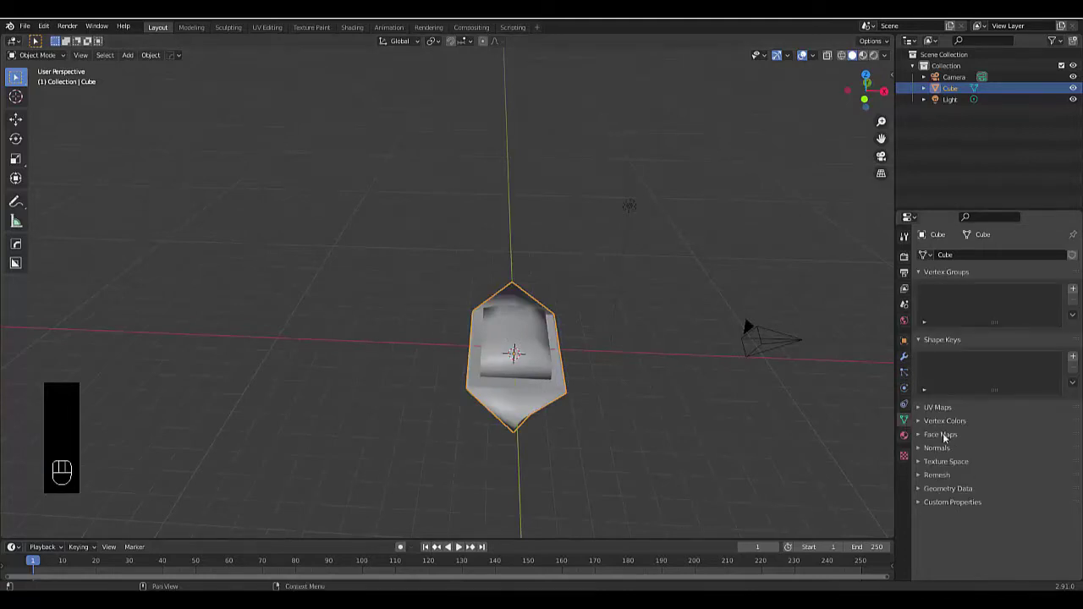
click(937, 449)
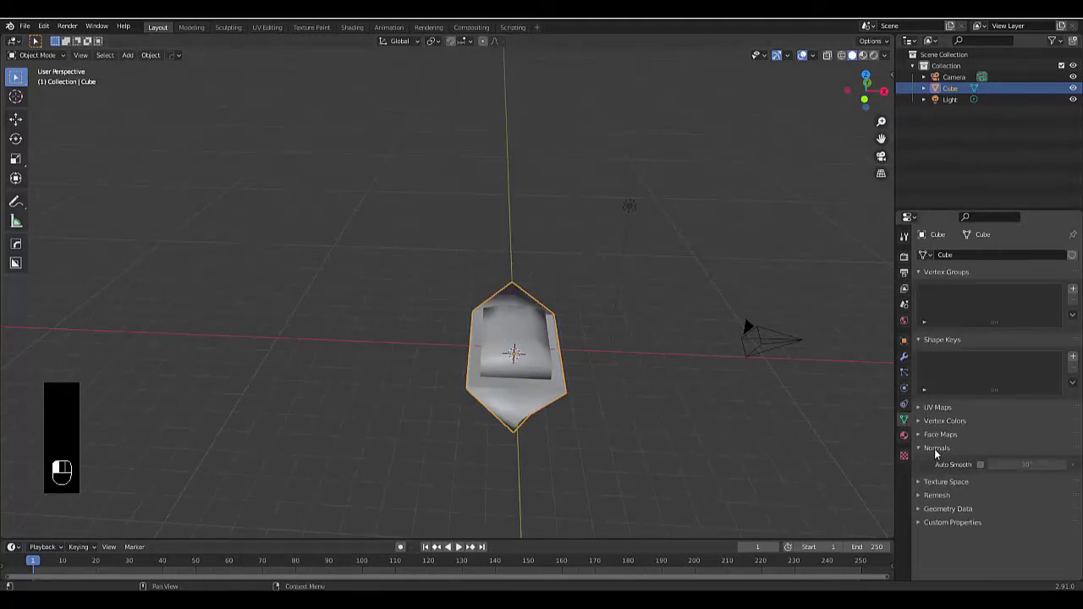
click(981, 465)
middle_drag(707, 421, 478, 374)
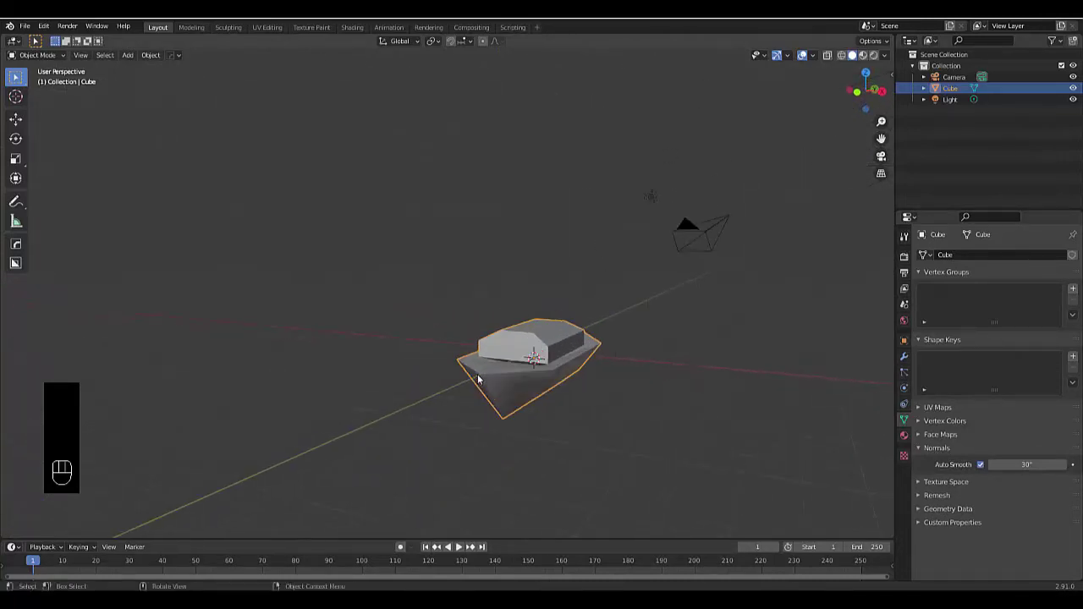
Step: Move the boat about -33.2 m along the X axis, away from the world origin
key(KP_7)
scroll(477, 380, down, 4)
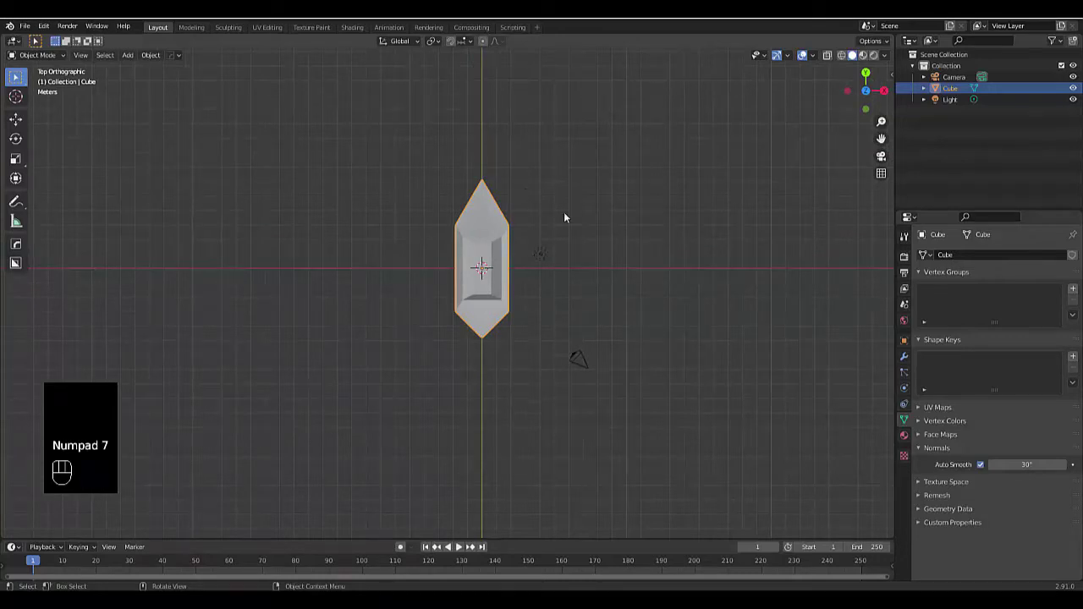
key(g)
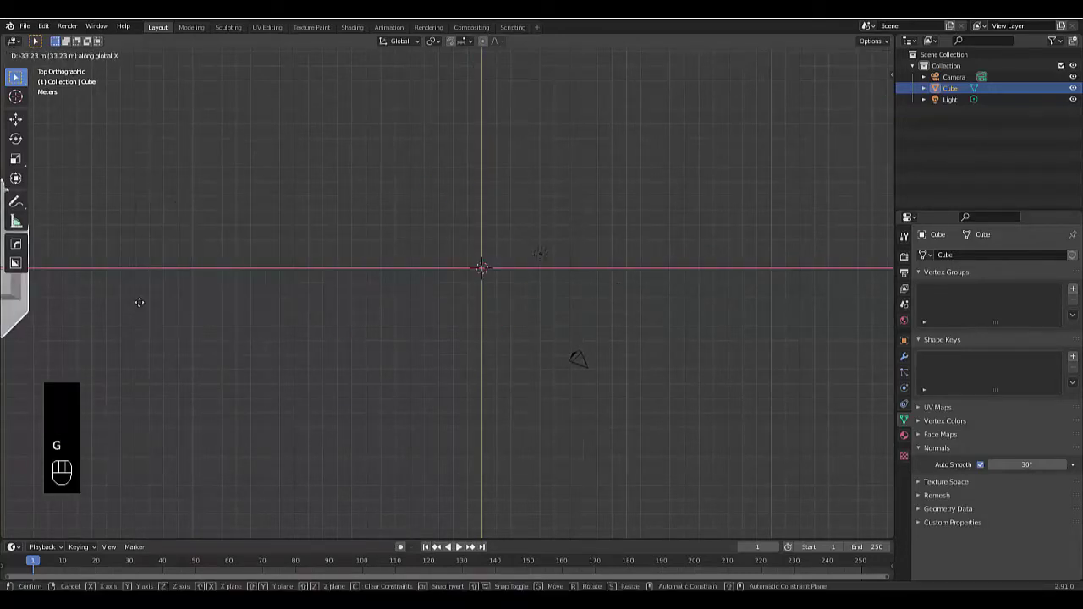
click(143, 307)
Step: Add a mesh plane at the world origin and rename it "boat plane"
scroll(288, 352, down, 6)
scroll(241, 302, up, 4)
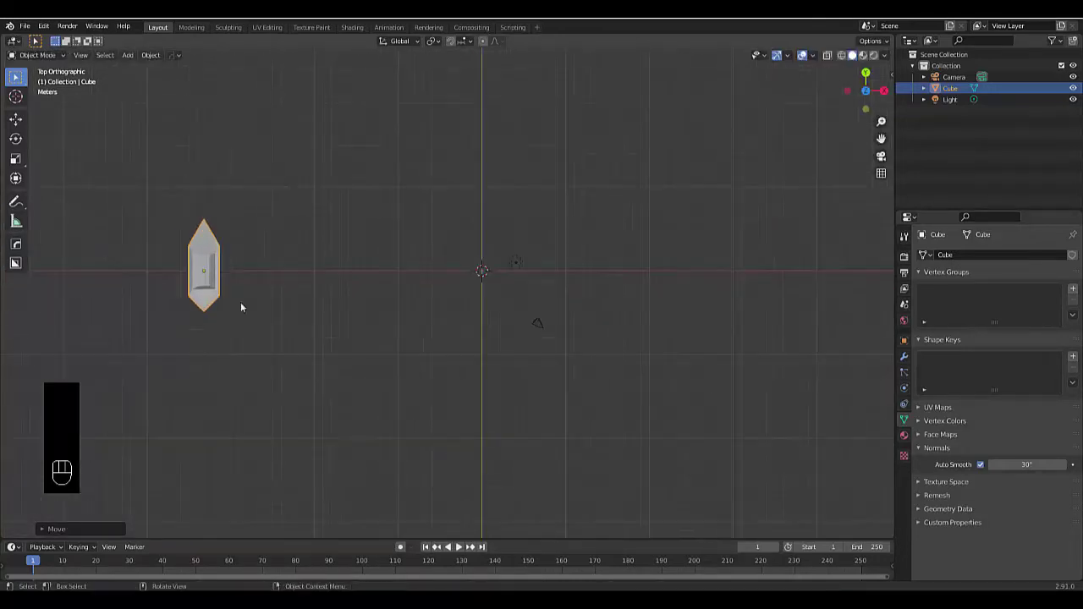
scroll(347, 309, up, 3)
scroll(414, 298, down, 2)
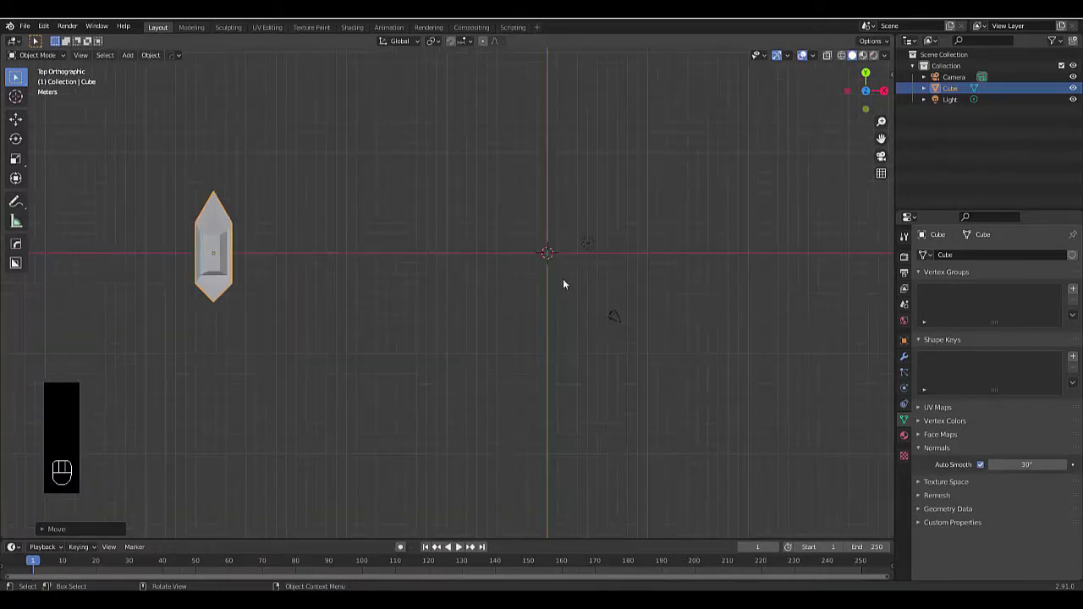
key(shift+a)
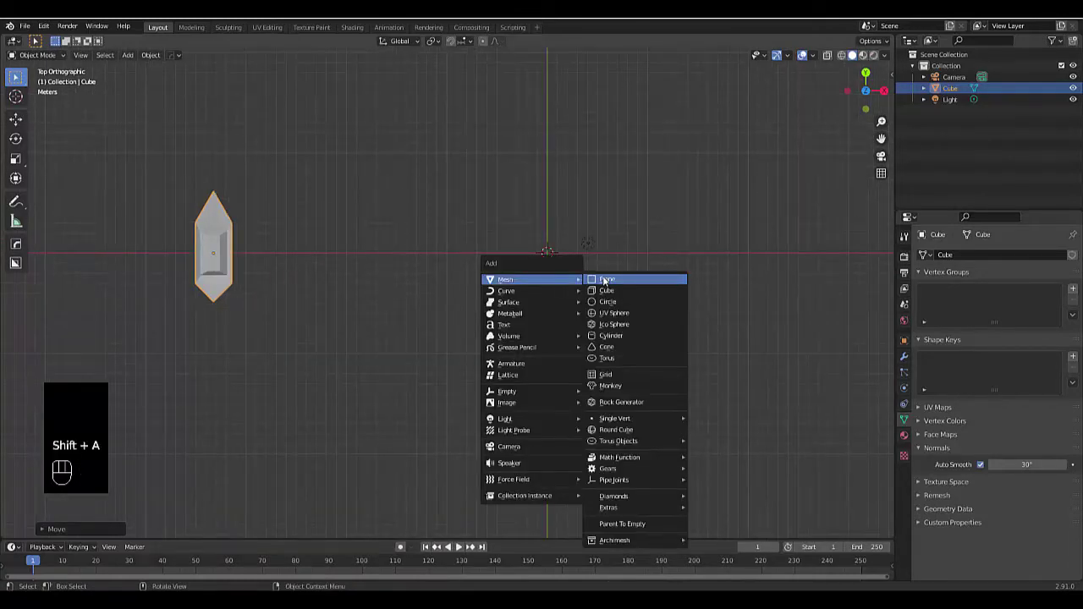
click(604, 281)
double_click(951, 111)
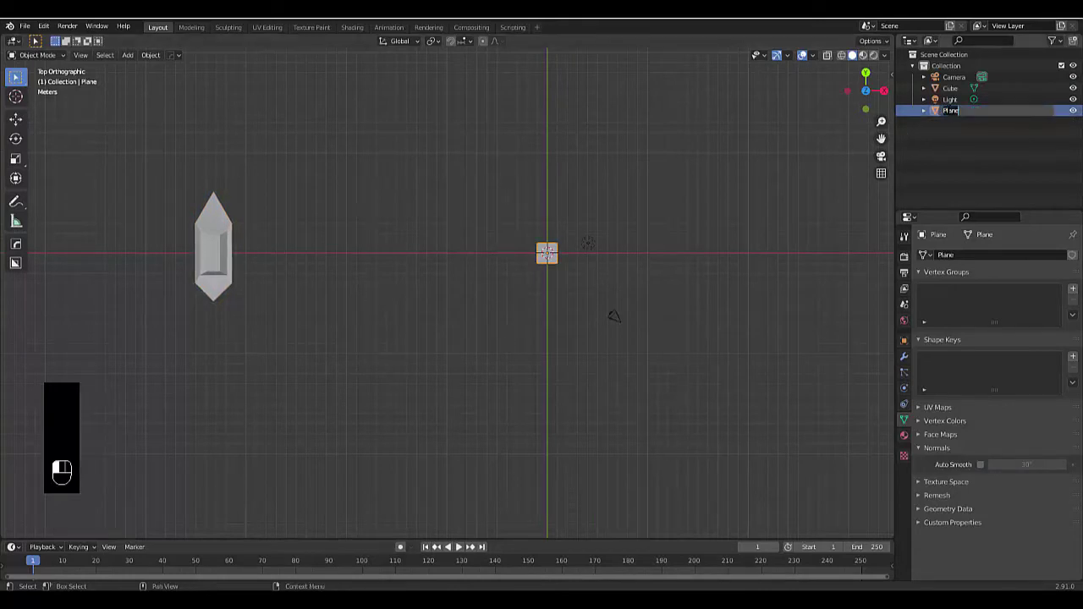
text(B)
text(oat plane)
key(Return)
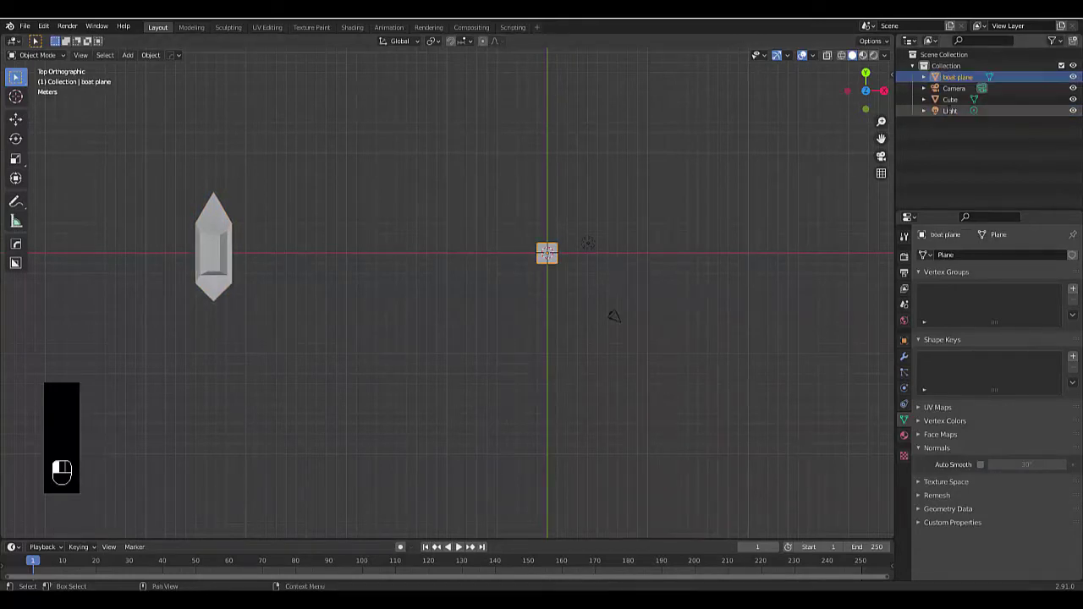
Step: Rename the boat's Cube object as "boat"
double_click(957, 100)
text(boa)
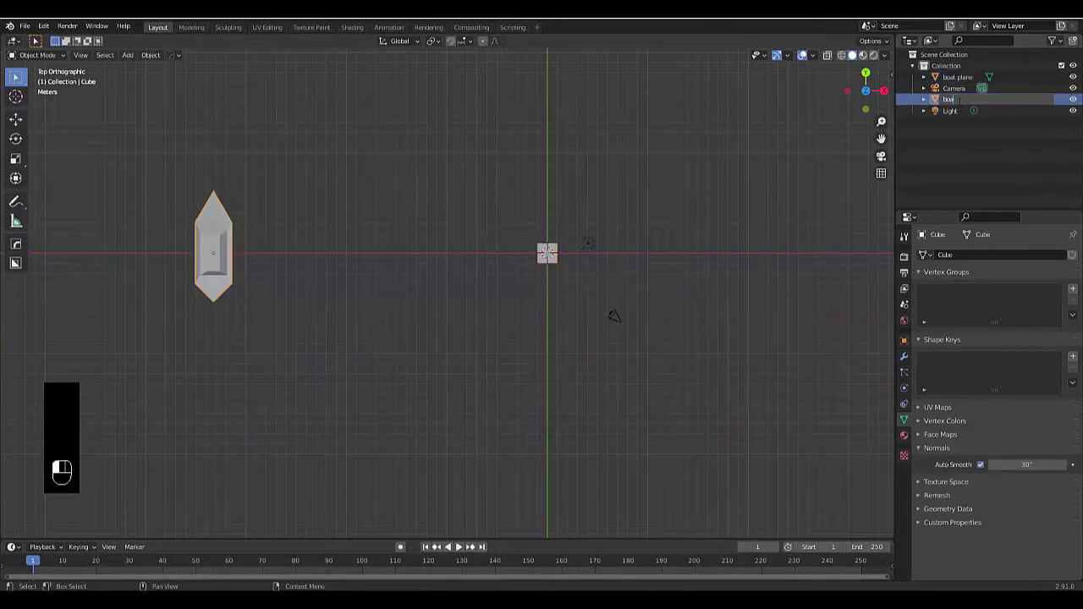
text(t)
key(Return)
Step: Create a new collection named "boat" and put the boat and boat plane objects into it
right_click(942, 158)
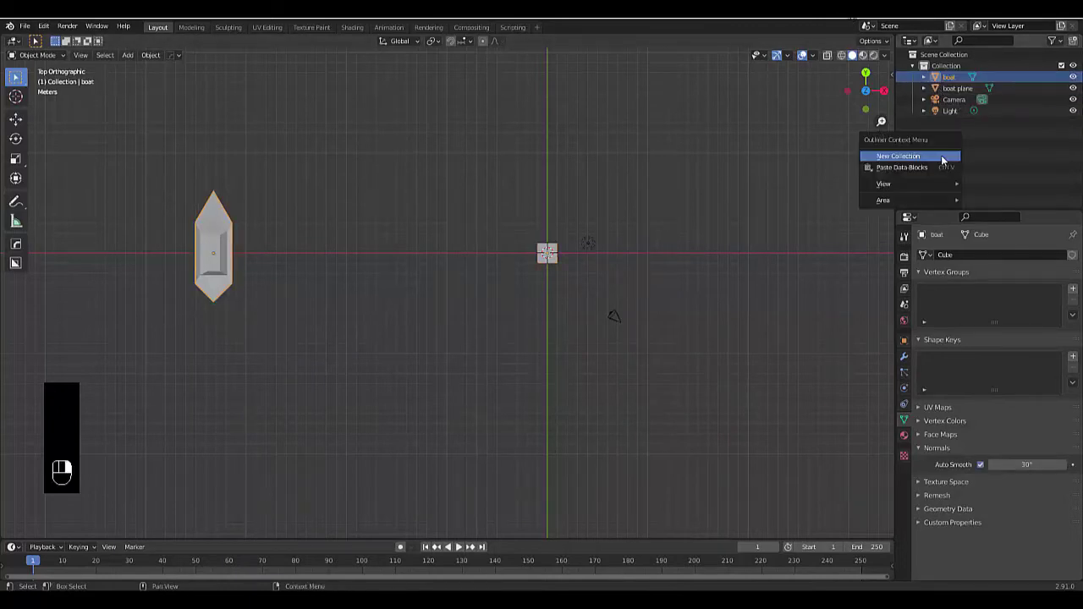
click(942, 157)
double_click(955, 123)
text(t)
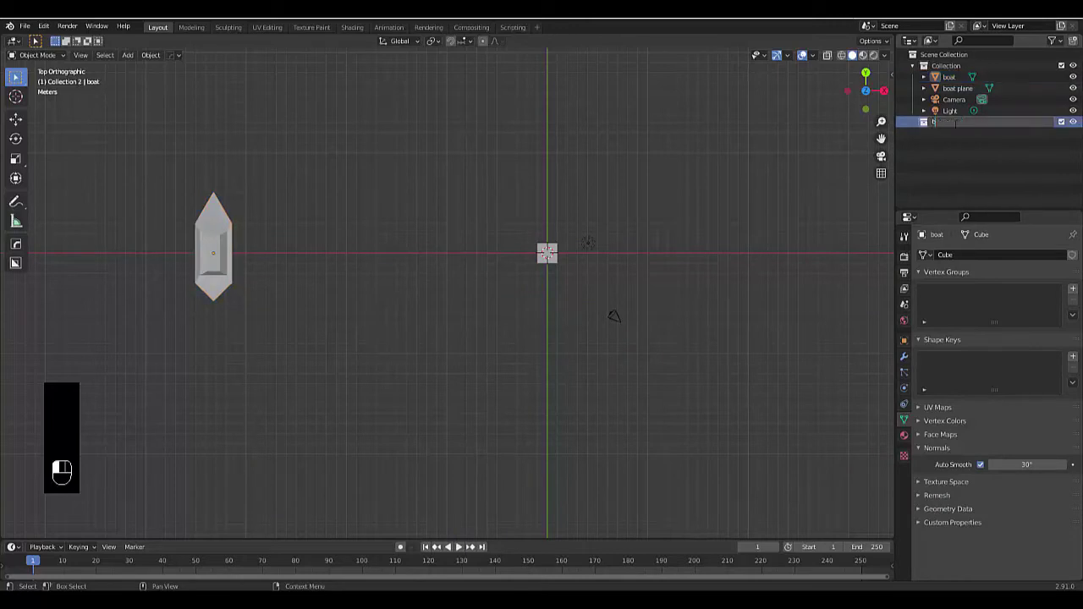
key(Return)
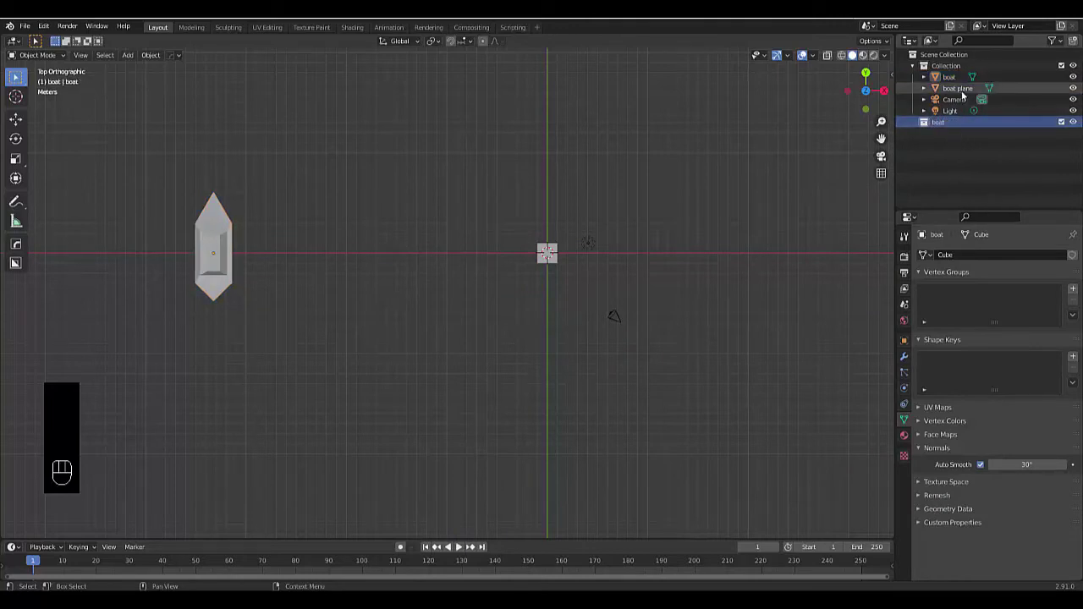
drag(957, 88, 964, 118)
drag(960, 76, 949, 110)
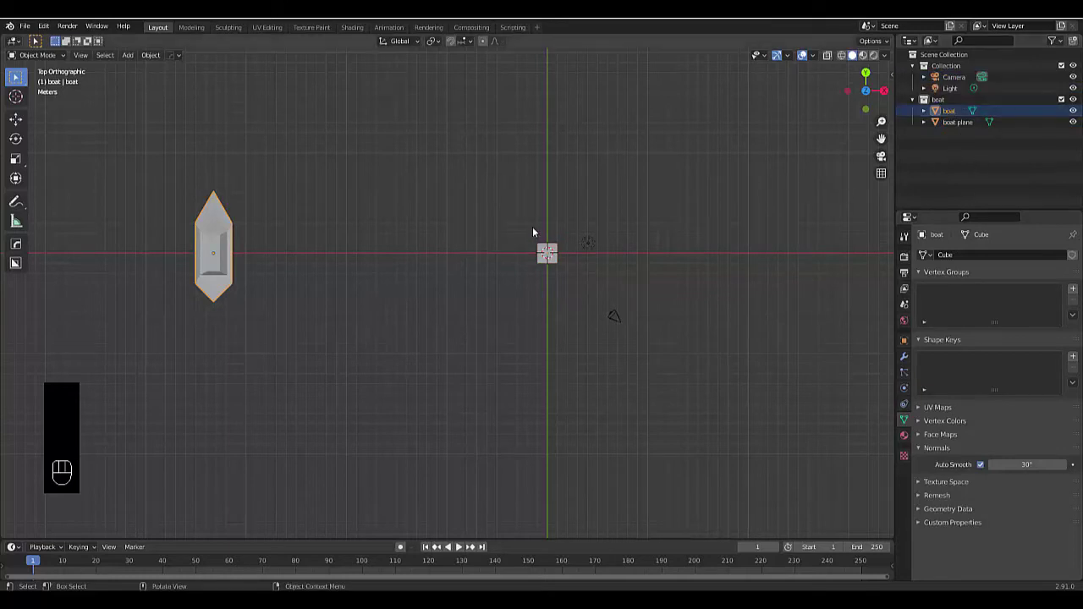
Step: Select the boat plane and move it about -33.1 m along X to the boat's centre
scroll(408, 292, down, 4)
scroll(375, 302, up, 3)
scroll(631, 244, up, 3)
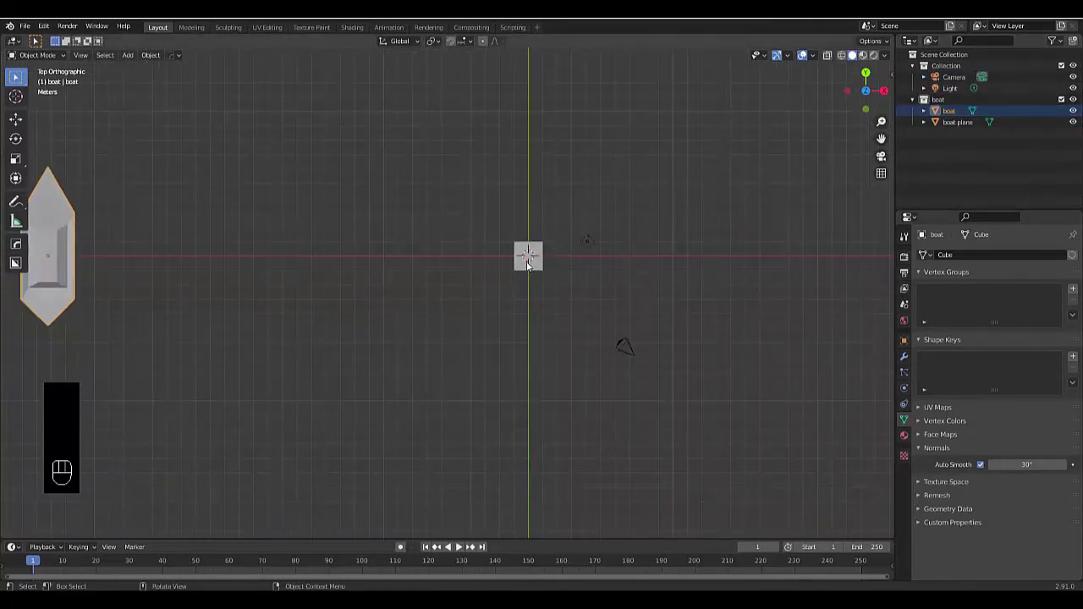
click(529, 264)
scroll(659, 271, down, 7)
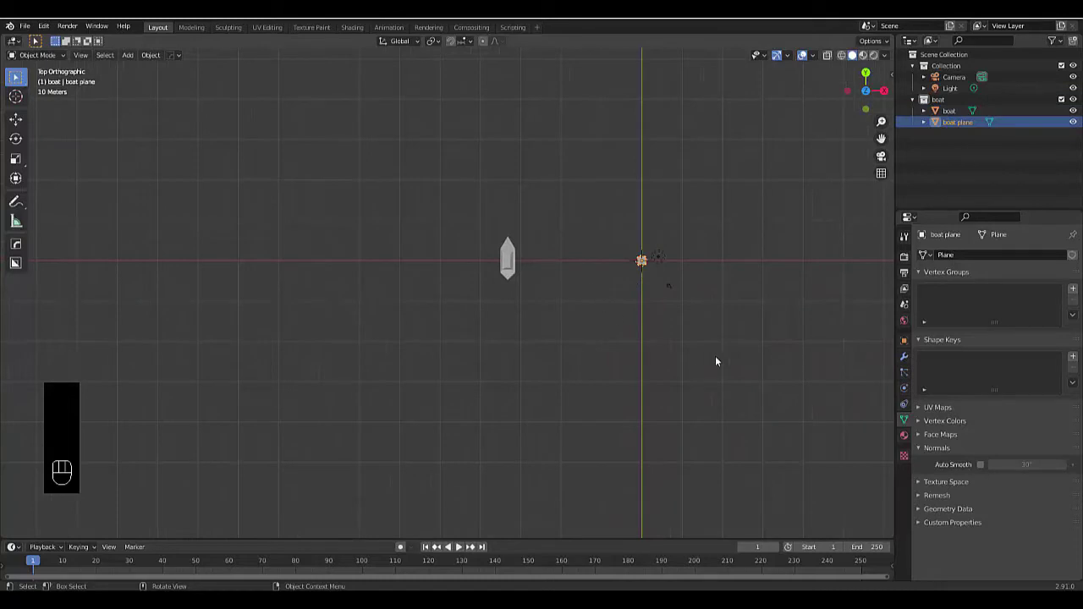
key(g)
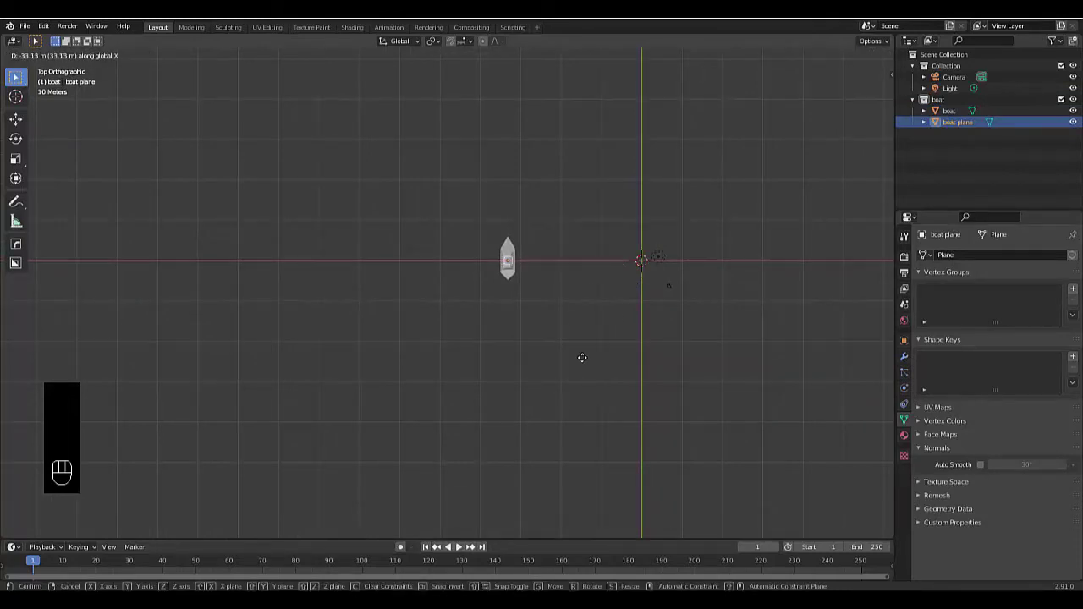
click(583, 357)
scroll(538, 239, up, 7)
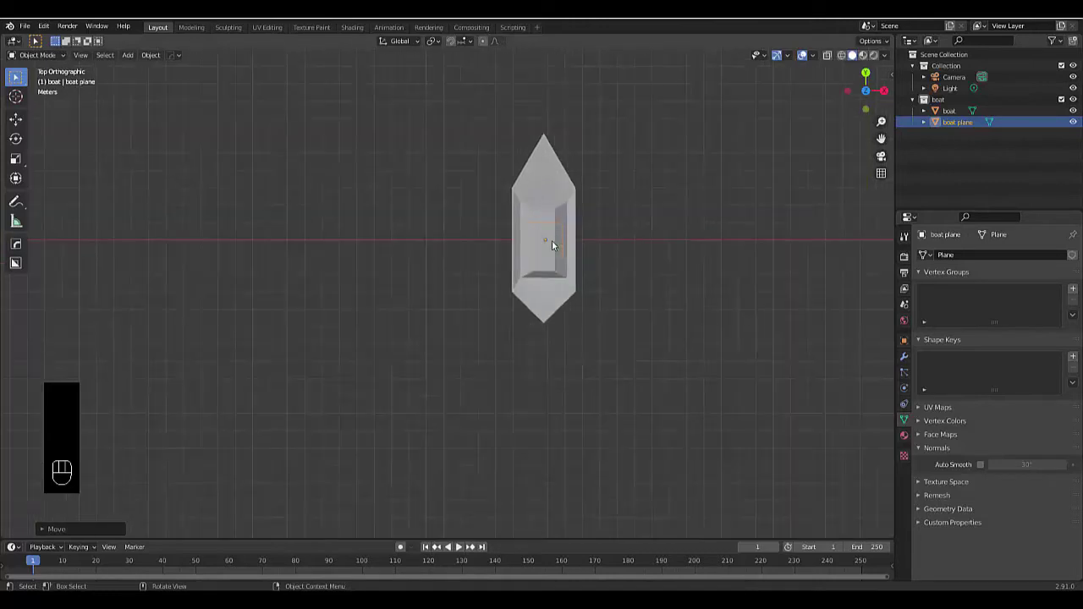
Step: Select the boat and boat plane together, move them farther from the origin toward negative X, and deselect them
scroll(551, 241, down, 7)
scroll(542, 232, up, 3)
drag(473, 174, 609, 348)
key(g)
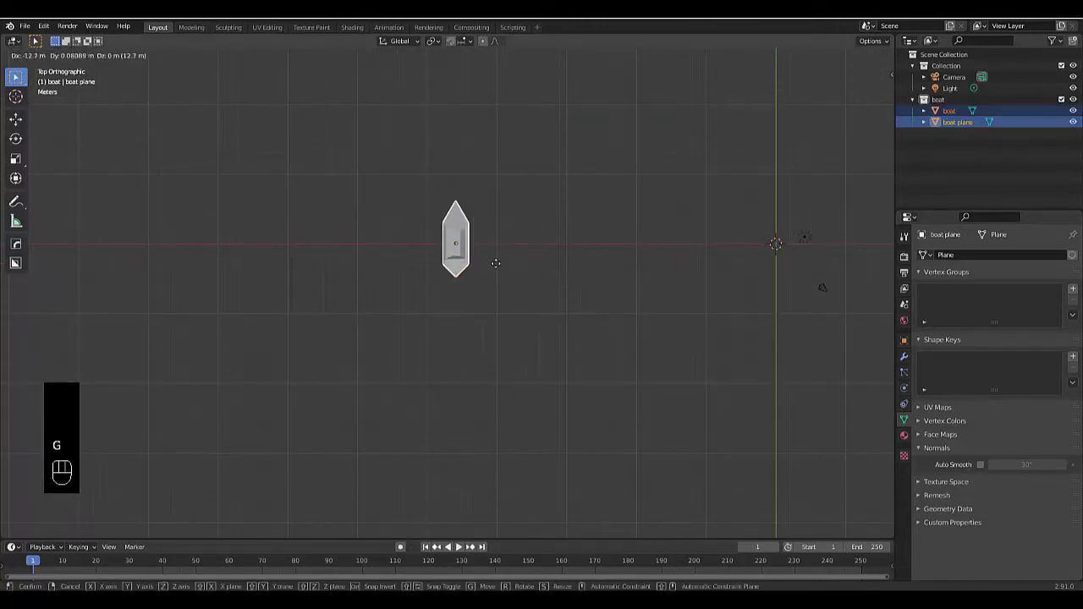
click(476, 271)
click(637, 277)
Step: Add a mesh cube at the world origin and scale it uniformly by 10
scroll(661, 292, down, 2)
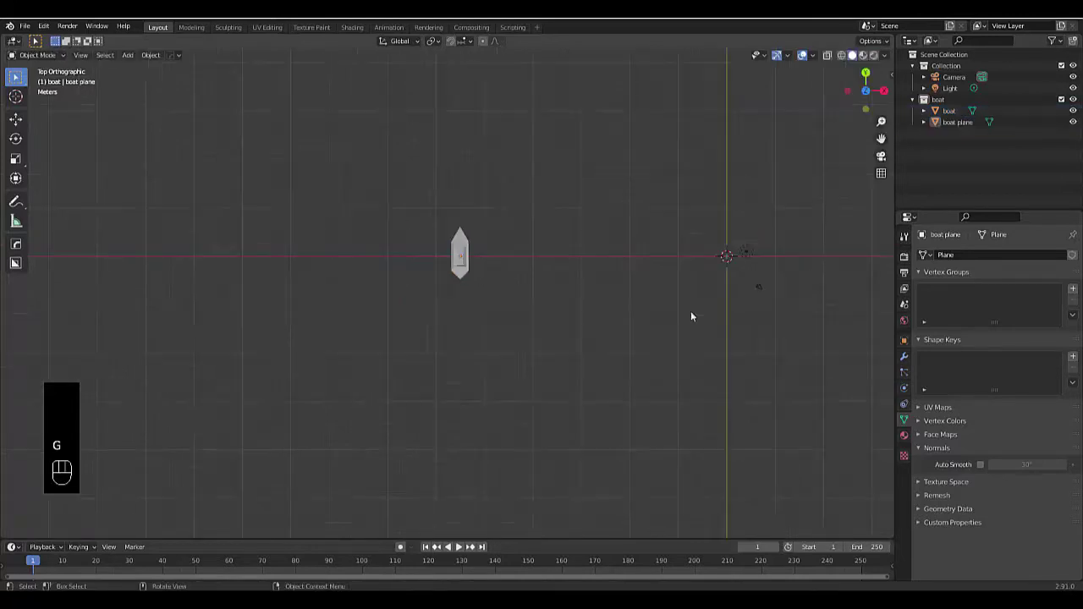
scroll(692, 314, up, 3)
key(shift+a)
mouse_move(599, 259)
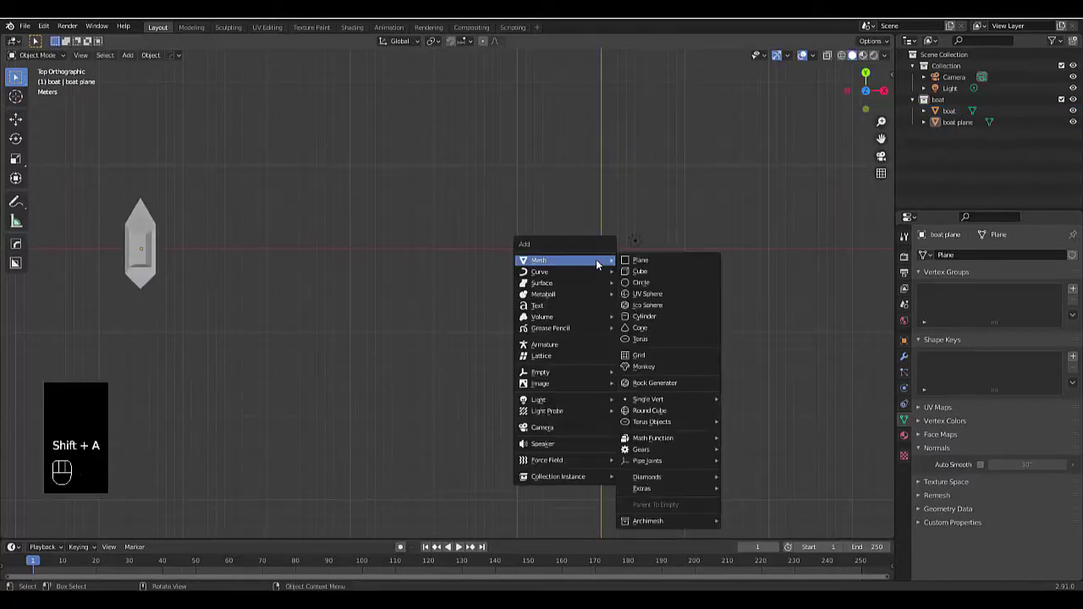
click(624, 272)
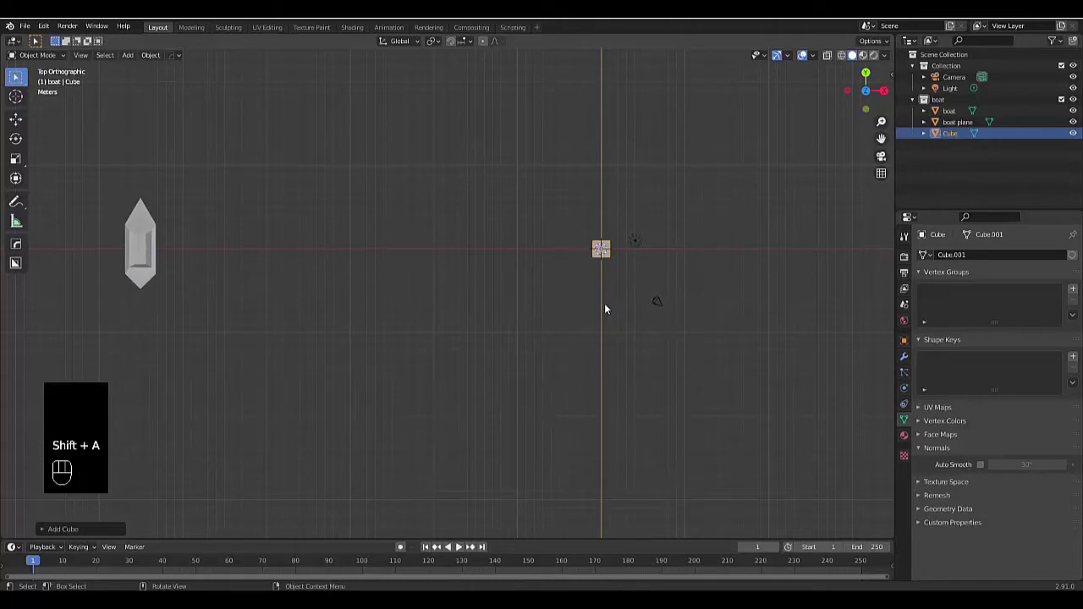
text(s10)
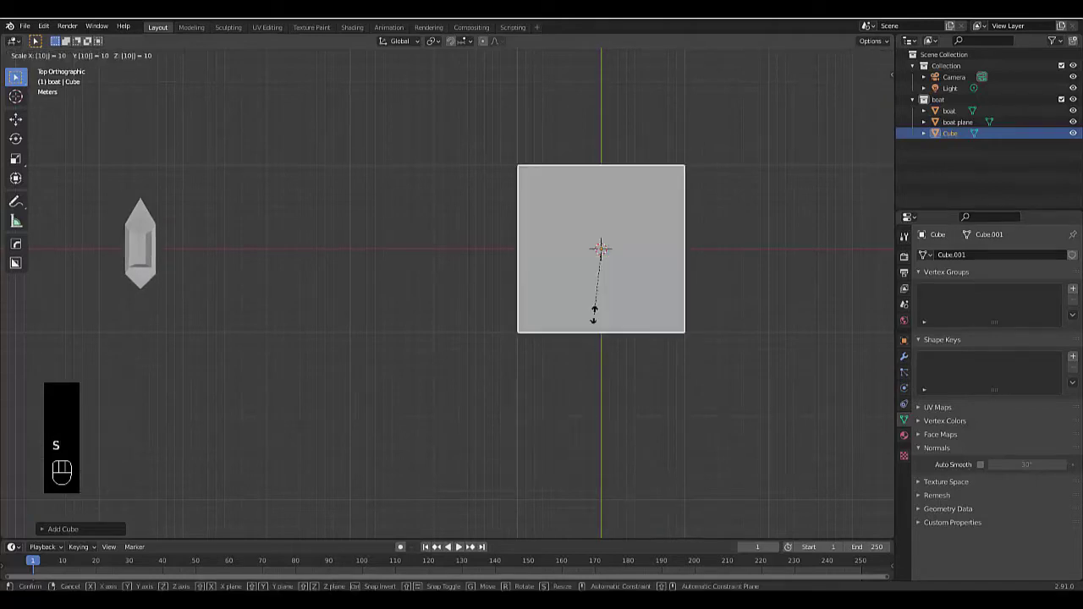
click(594, 314)
Step: Raise the large cube about 10 m along Z so its base sits on the X axis line
key(KP_1)
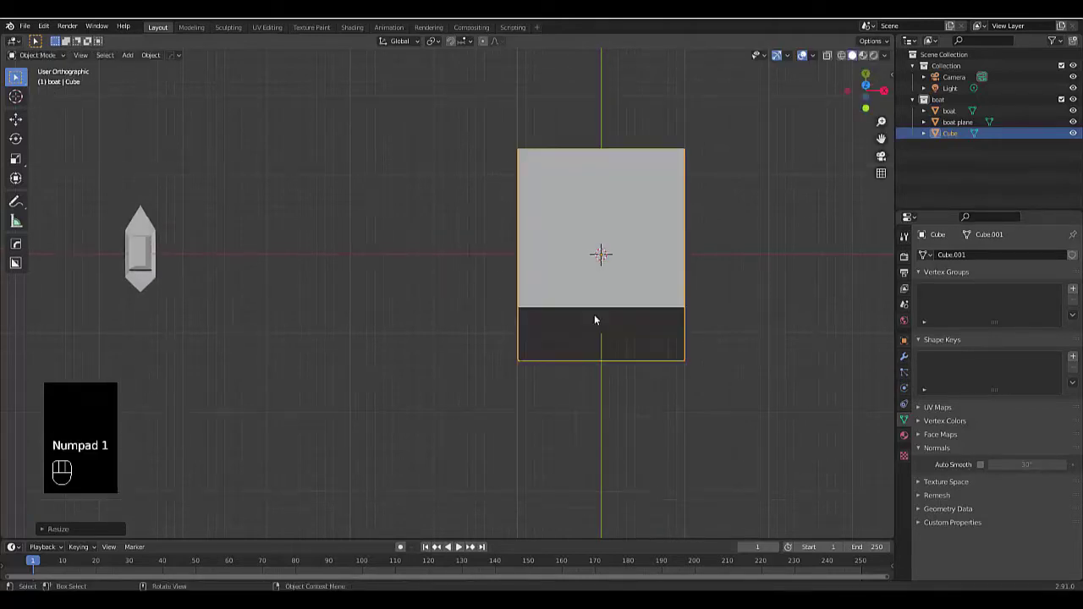
key(g)
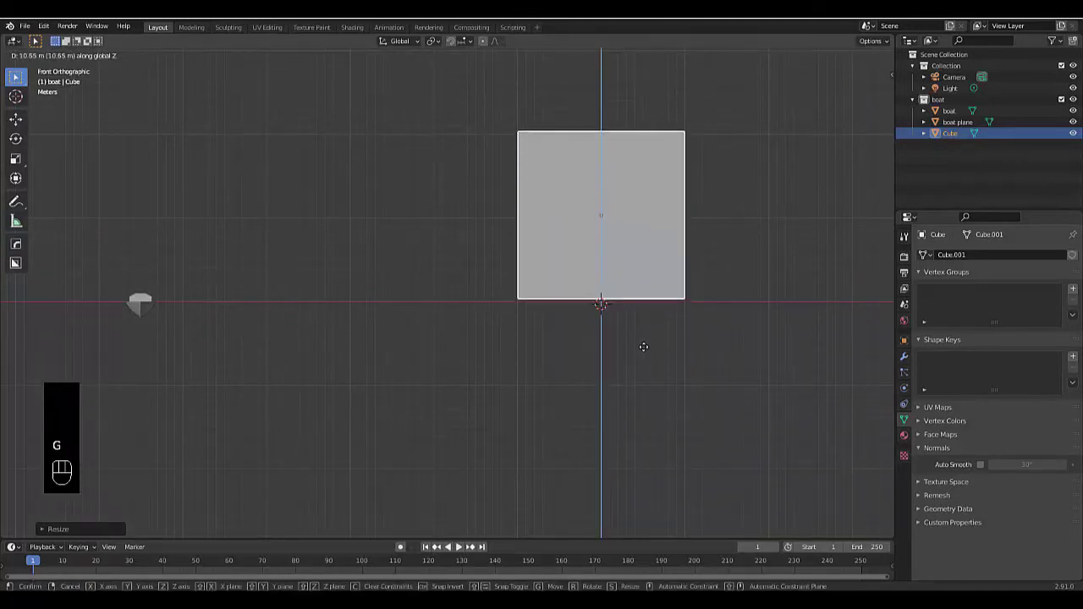
click(642, 349)
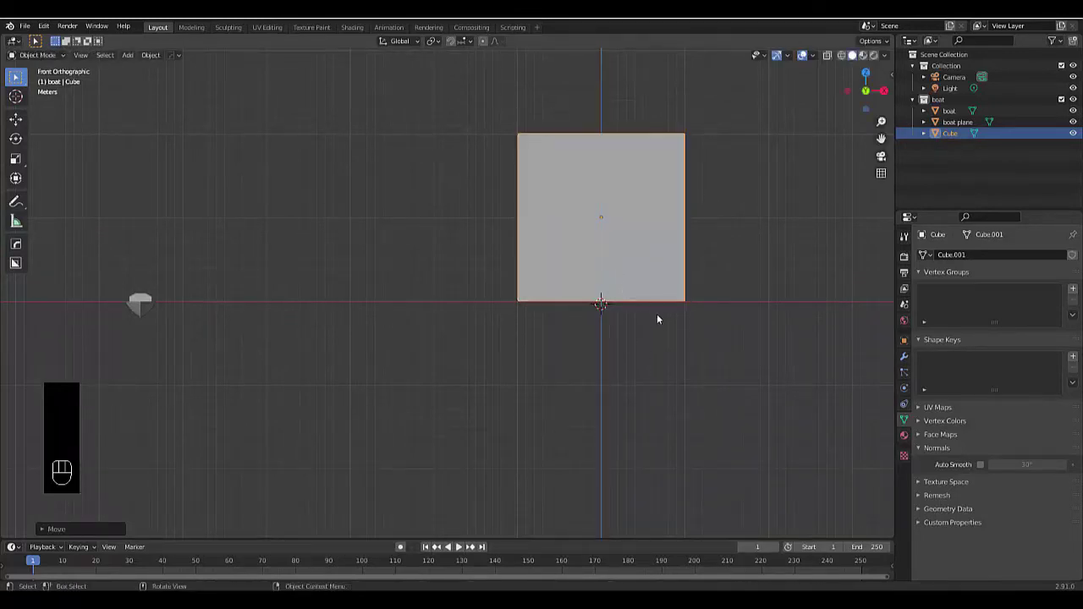
Step: Give the large cube Fluid physics as a Domain of type Liquid with 64 resolution divisions
click(904, 388)
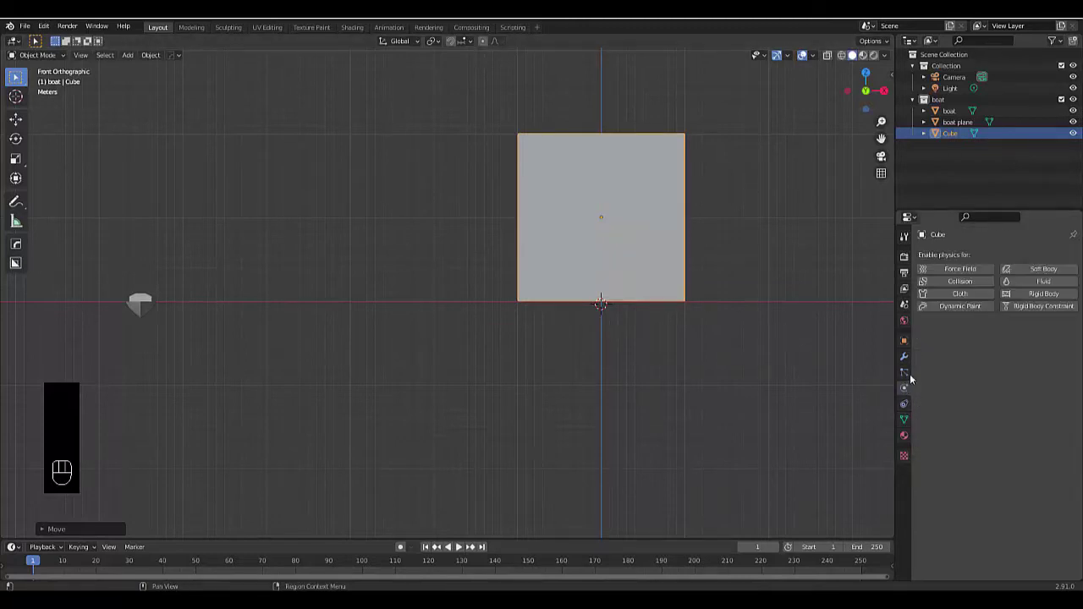
click(1040, 281)
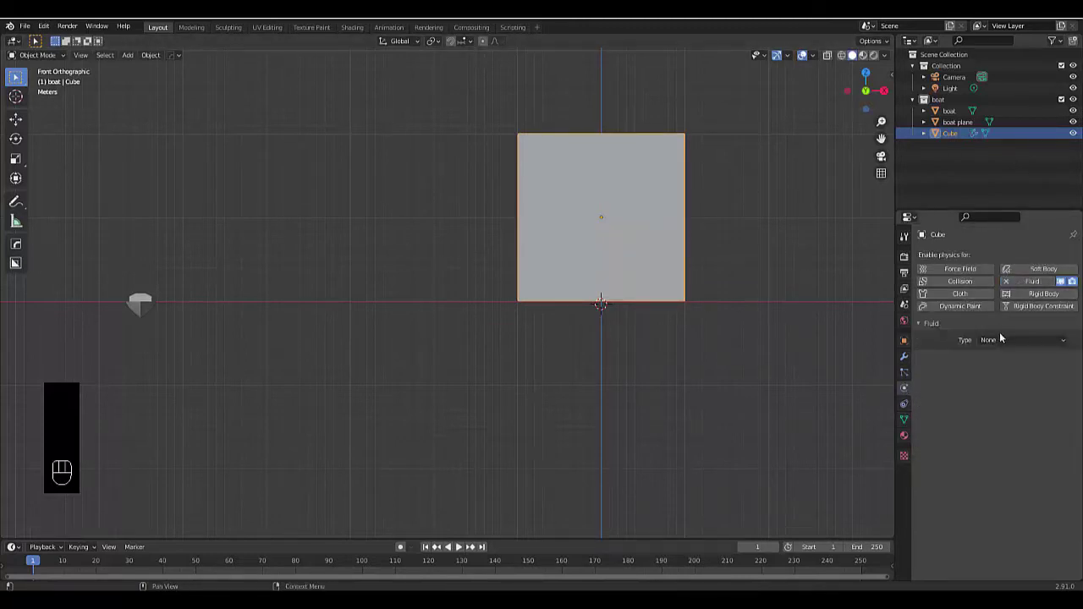
click(1000, 339)
click(1000, 353)
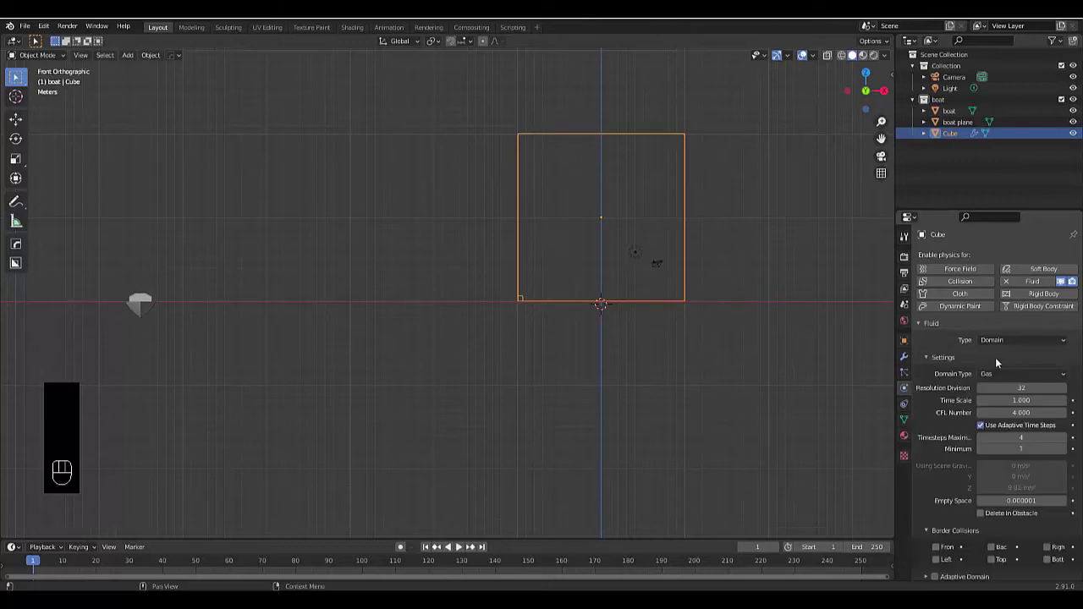
click(995, 372)
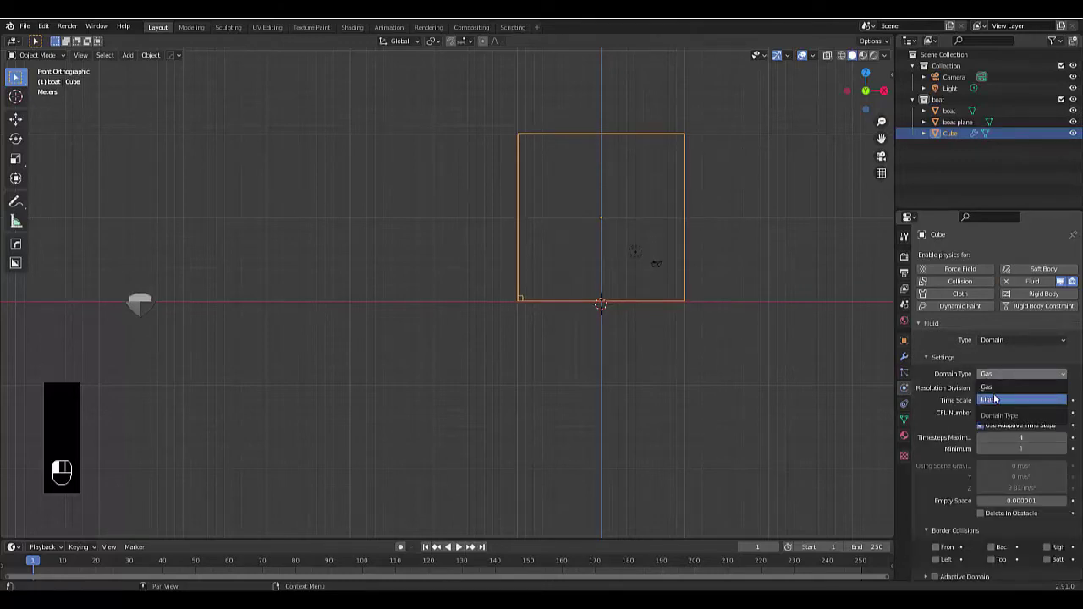
click(989, 398)
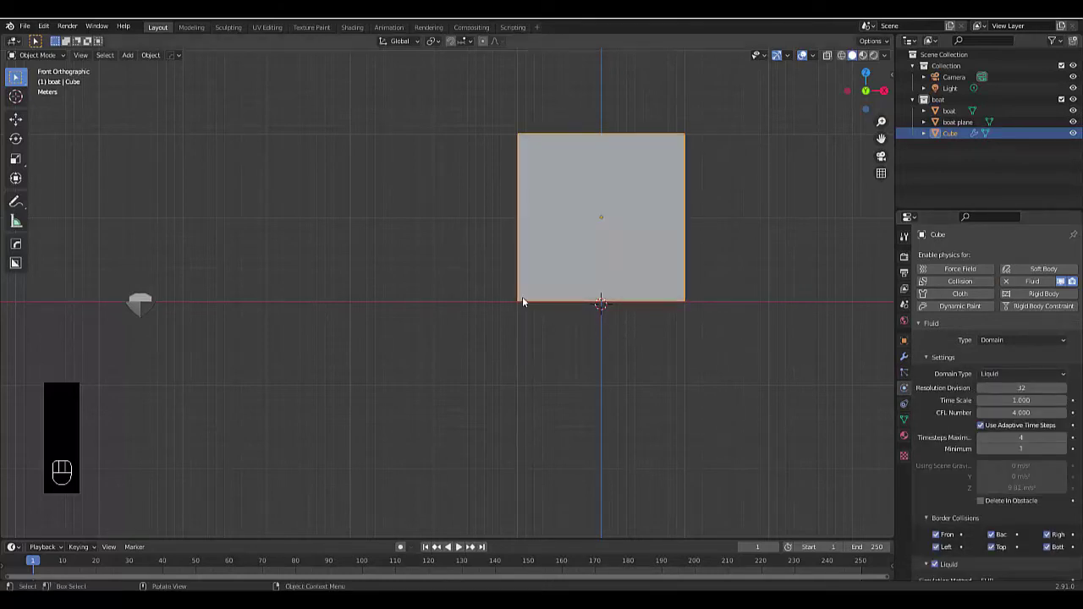
click(1021, 388)
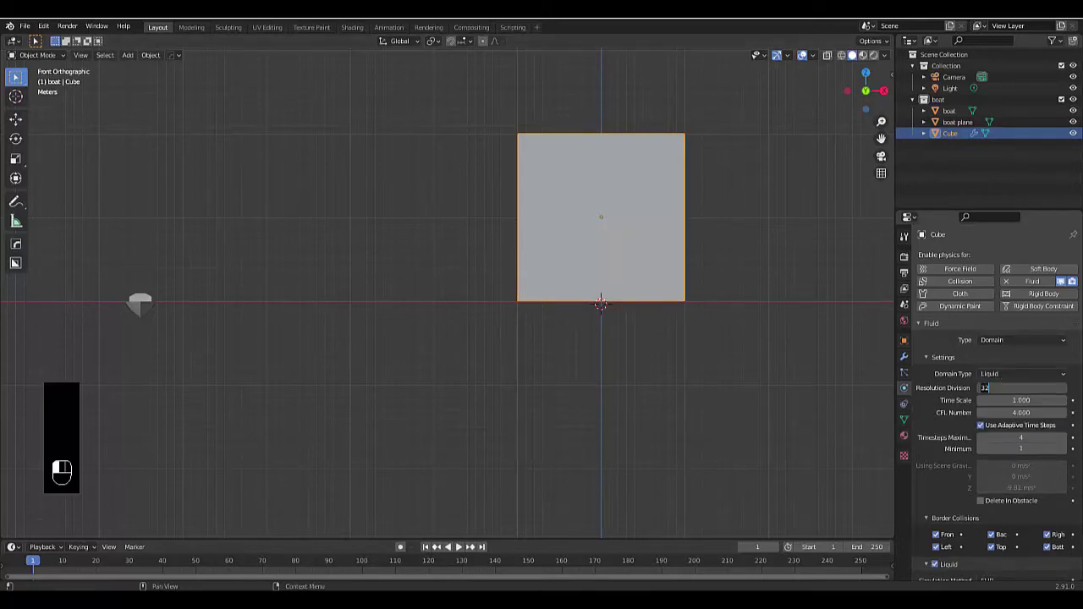
key(Return)
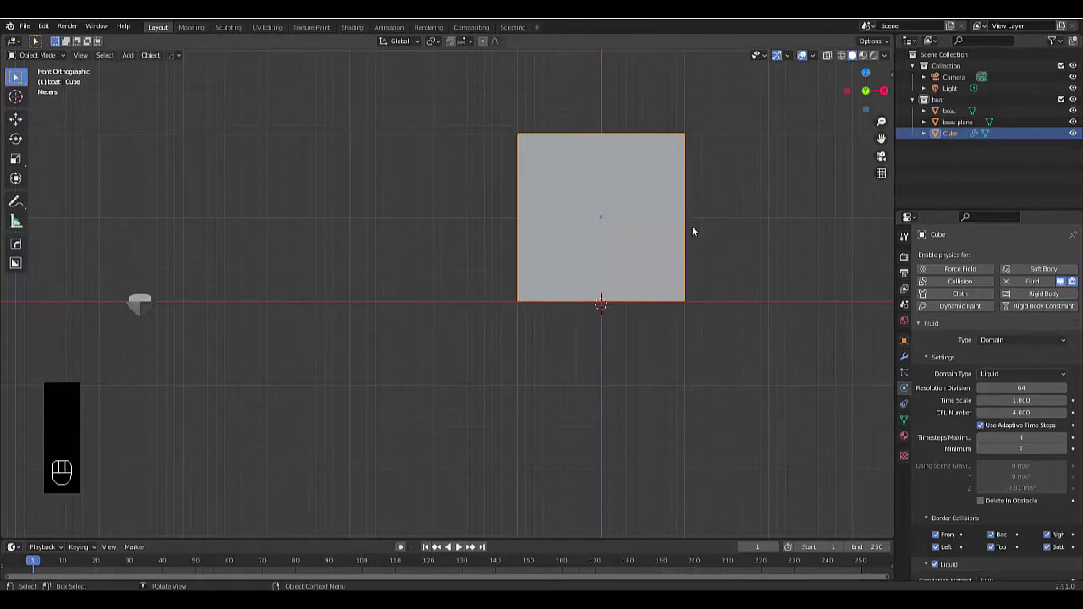
Step: Enable Mesh for the liquid domain and set its cache type to All
scroll(944, 392, down, 2)
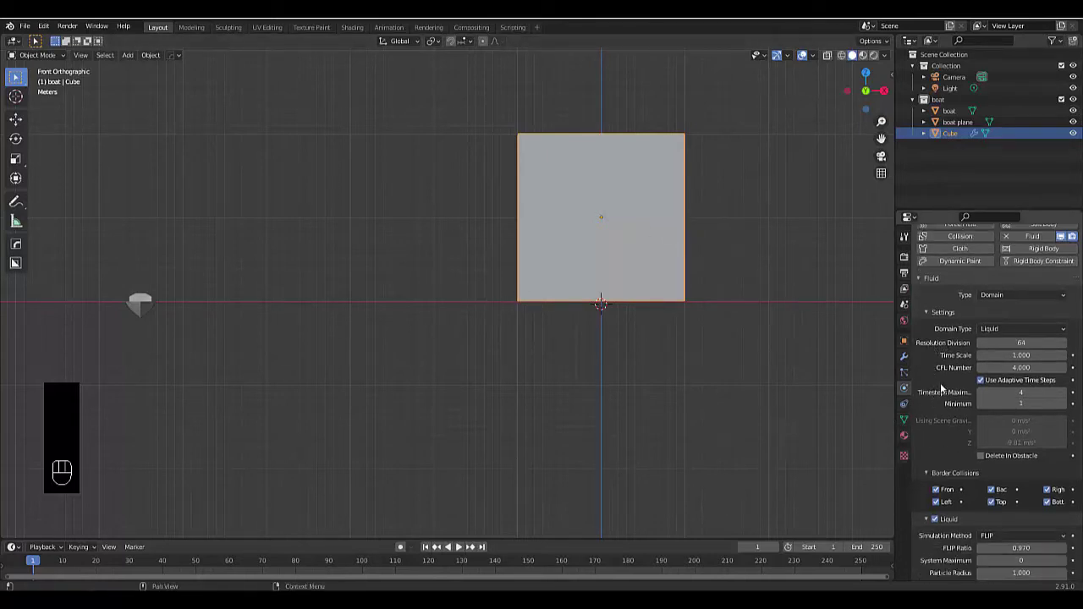
scroll(948, 386, down, 9)
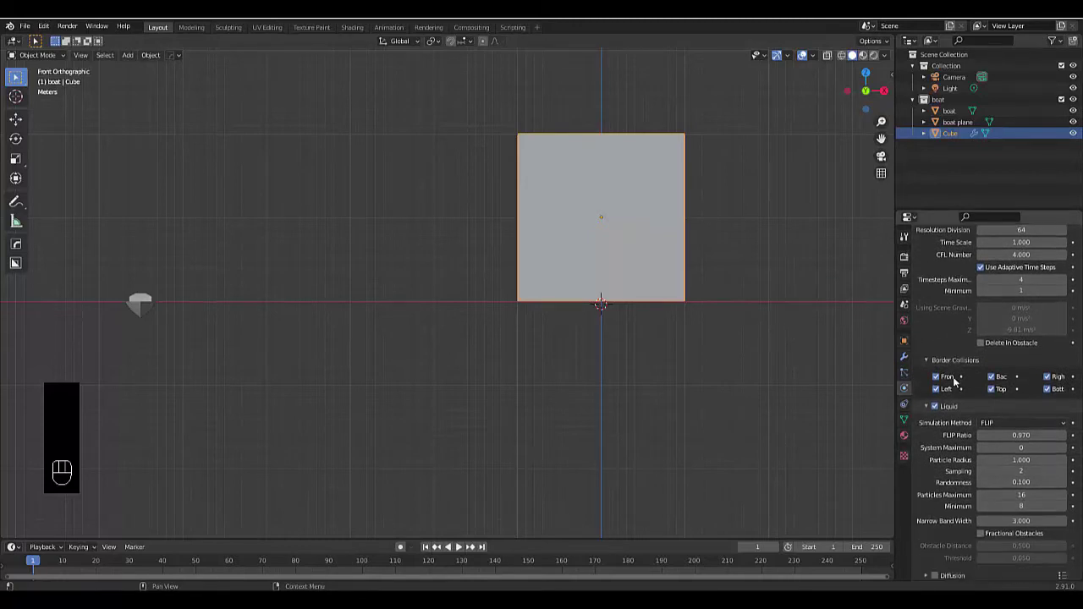
scroll(955, 383, down, 3)
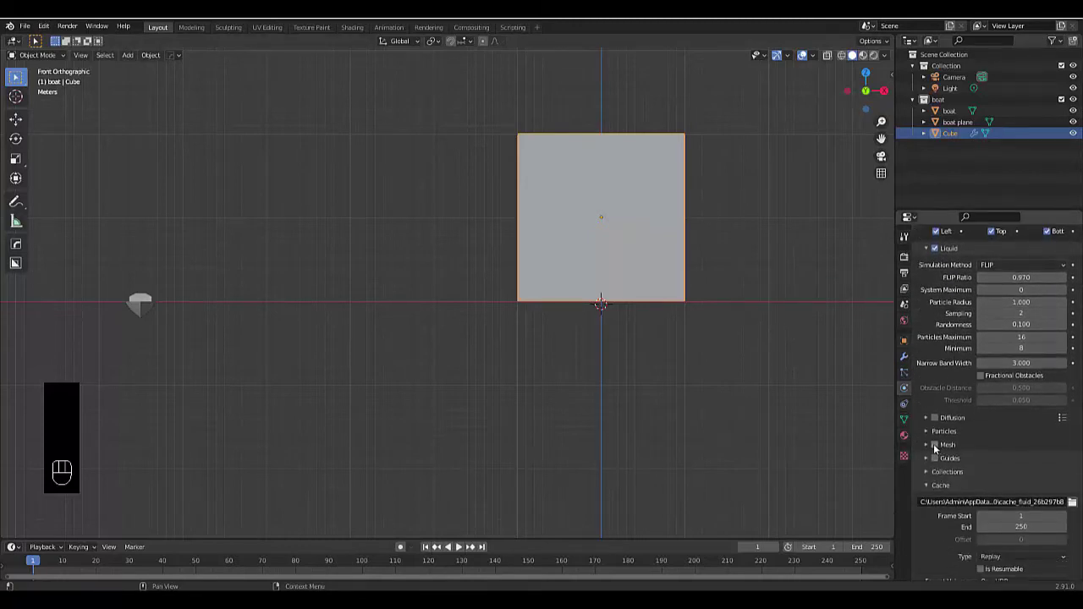
scroll(989, 438, down, 3)
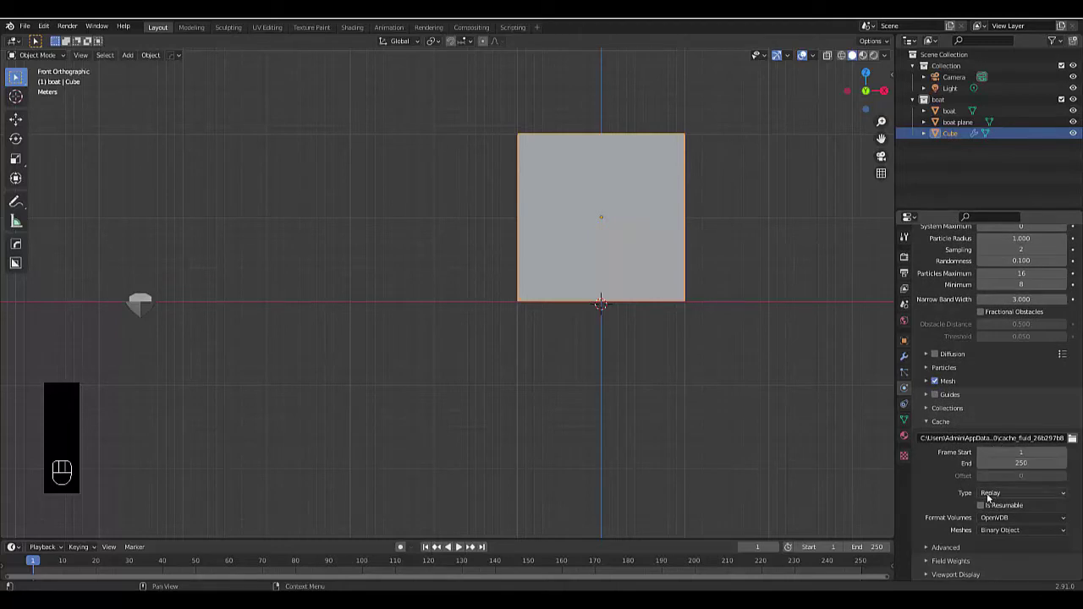
click(989, 495)
click(986, 531)
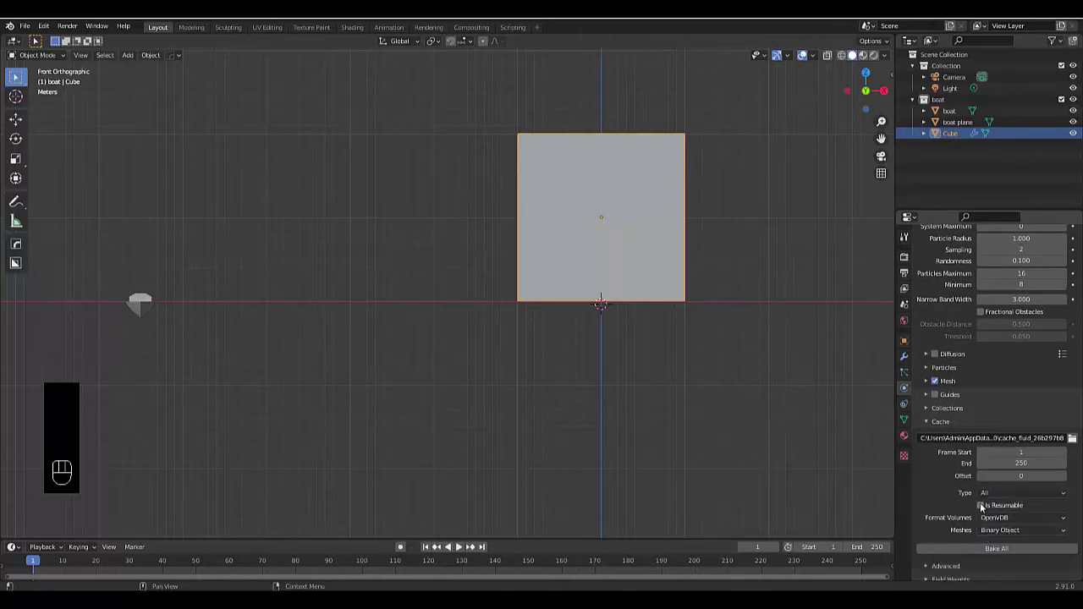
scroll(939, 464, up, 12)
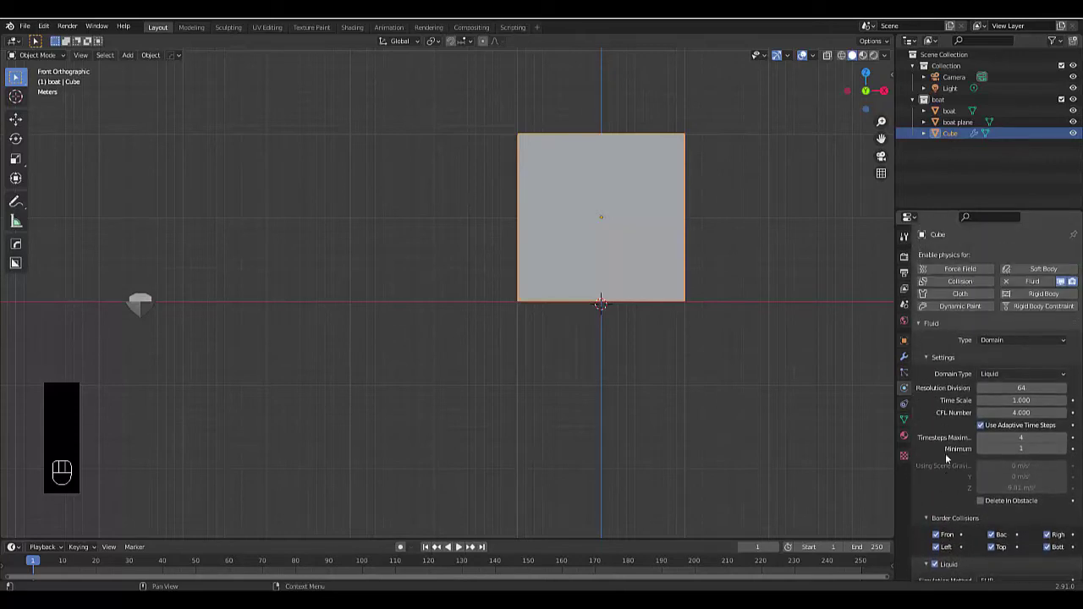
Step: Show the scene in wireframe and duplicate the domain cube in place
click(842, 55)
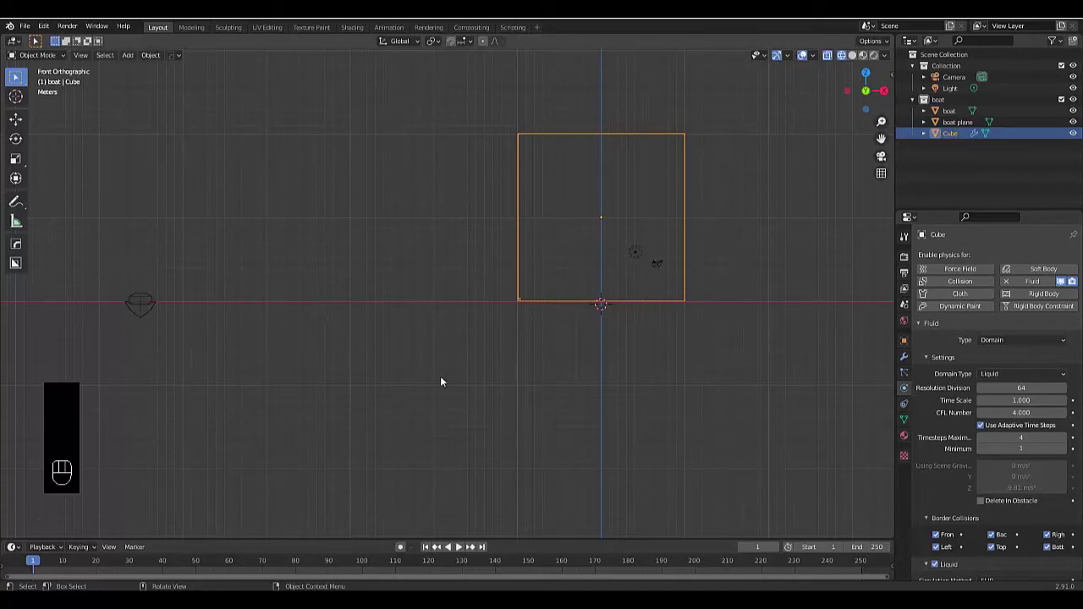
key(shift)
key(shift+d)
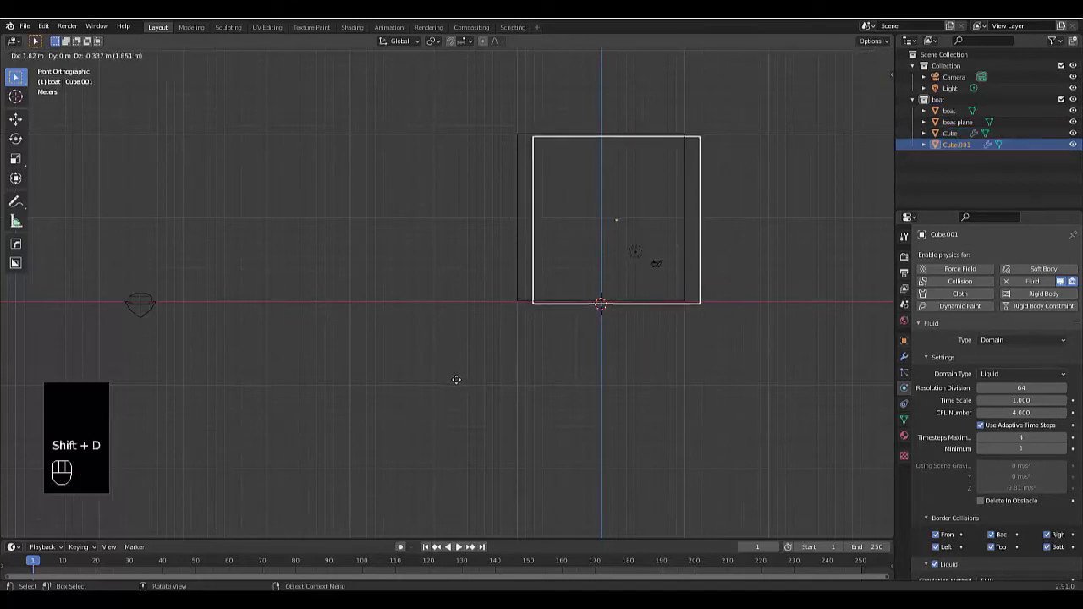
right_click(454, 378)
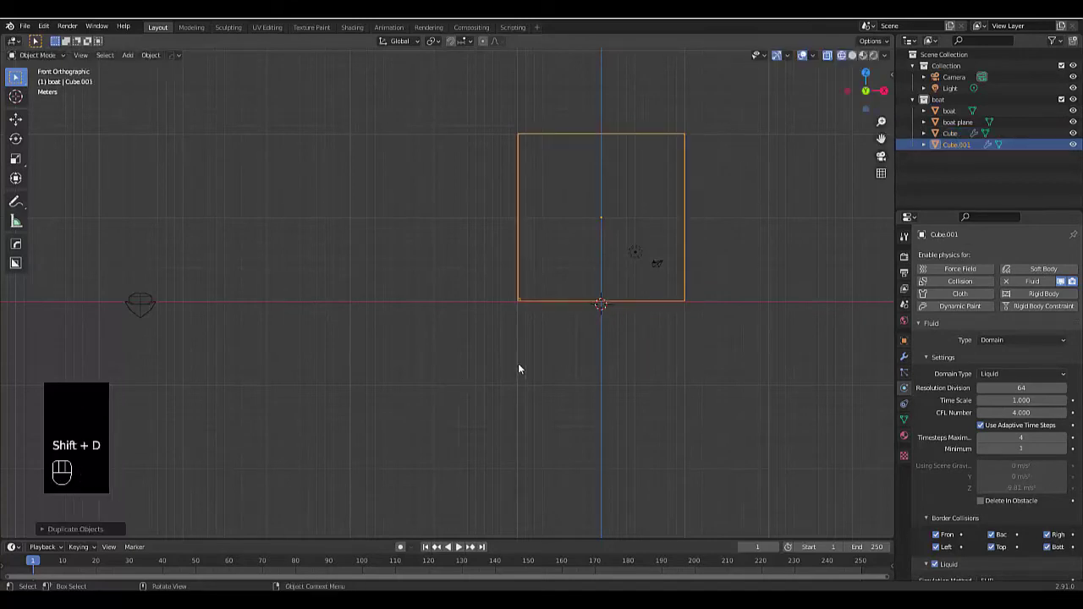
Step: Change the duplicate cube's fluid type to Flow and its flow type to Liquid
click(991, 340)
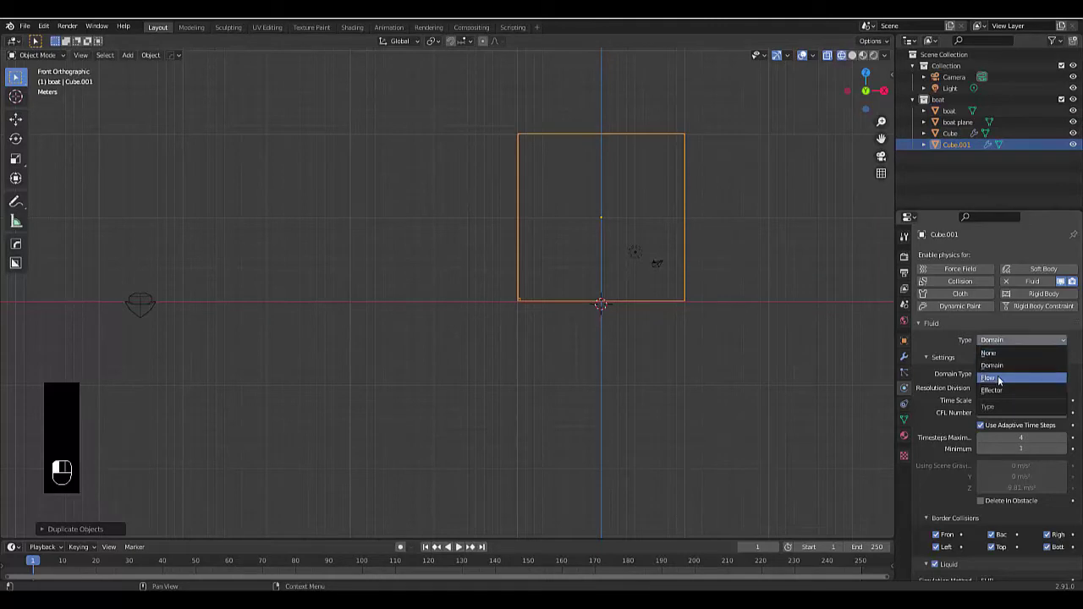
click(998, 379)
click(1001, 381)
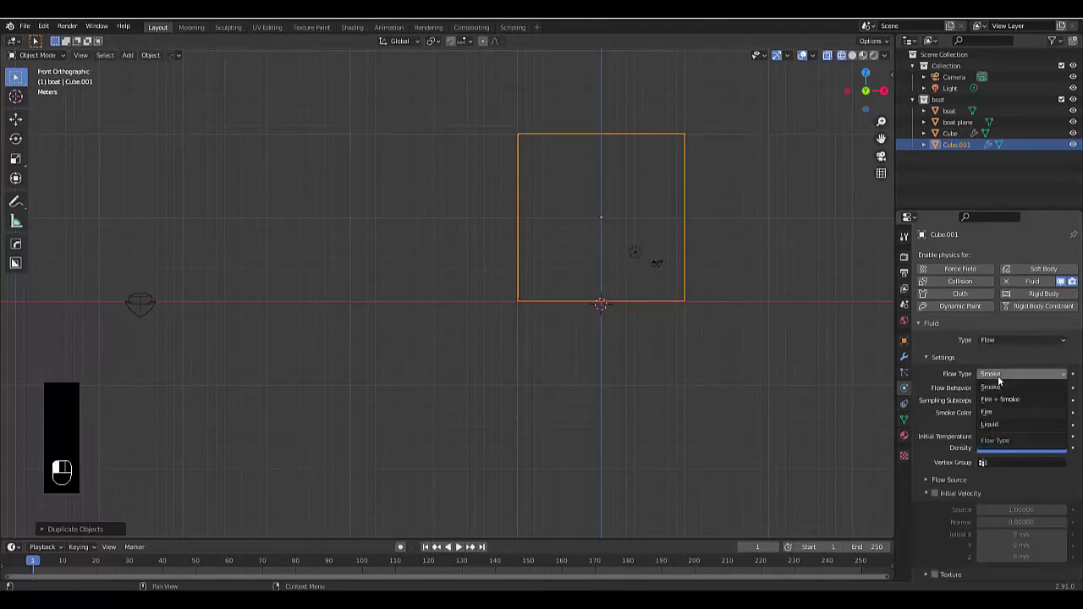
click(1000, 426)
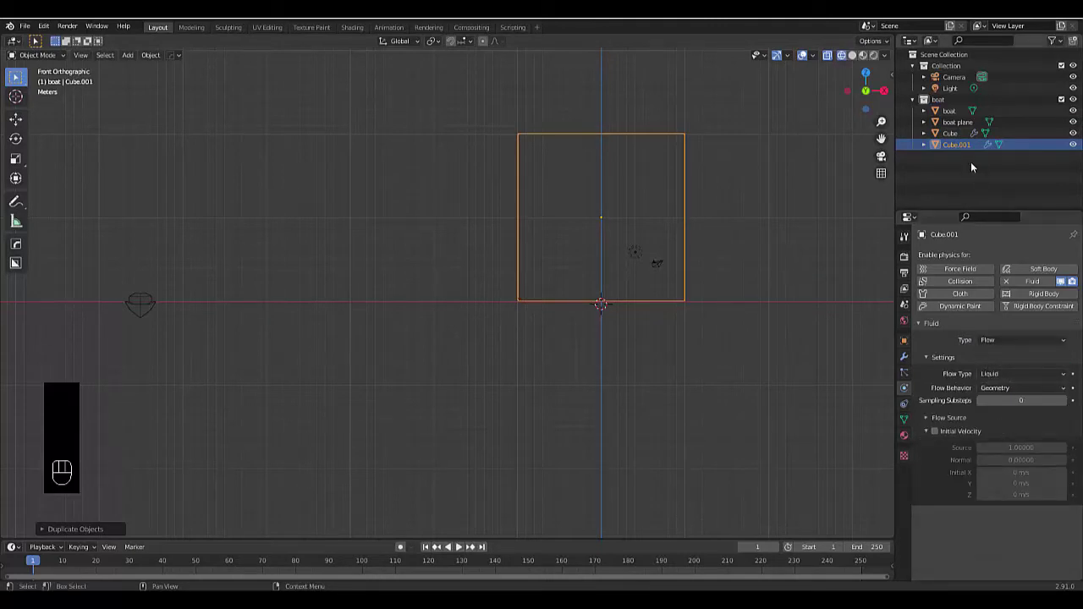
Step: Rename the duplicate cube "flow" and the original cube "domain"
click(955, 146)
double_click(955, 147)
text(c)
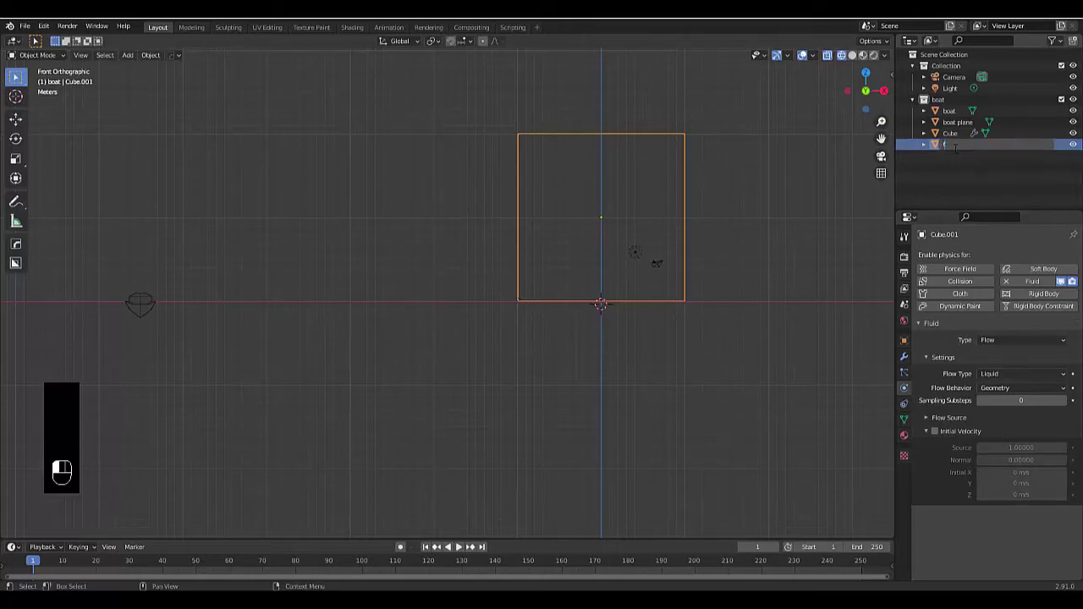
text(low)
key(Return)
click(952, 134)
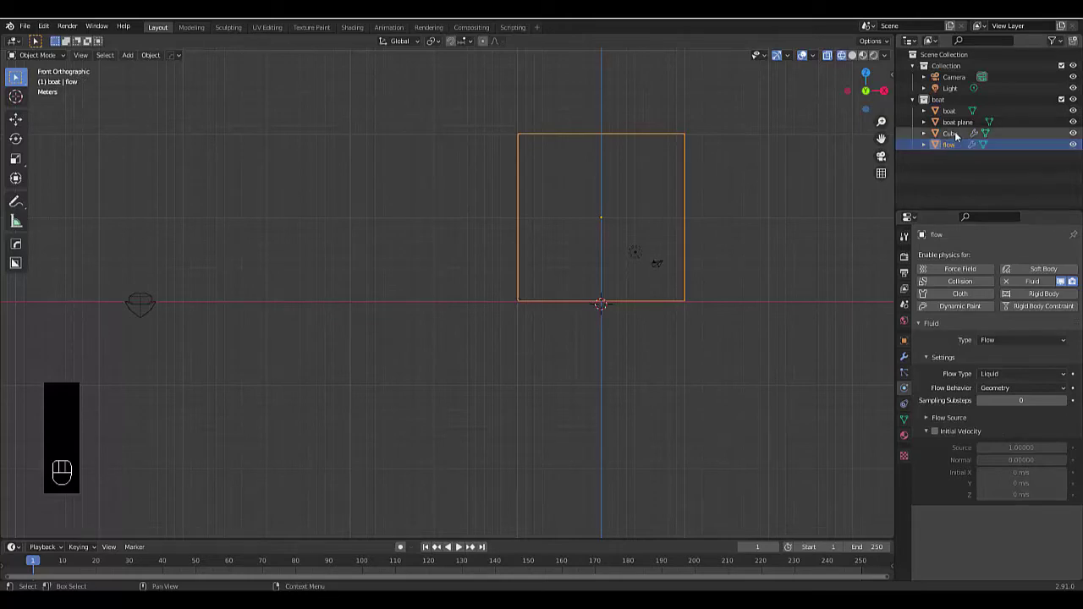
text(d)
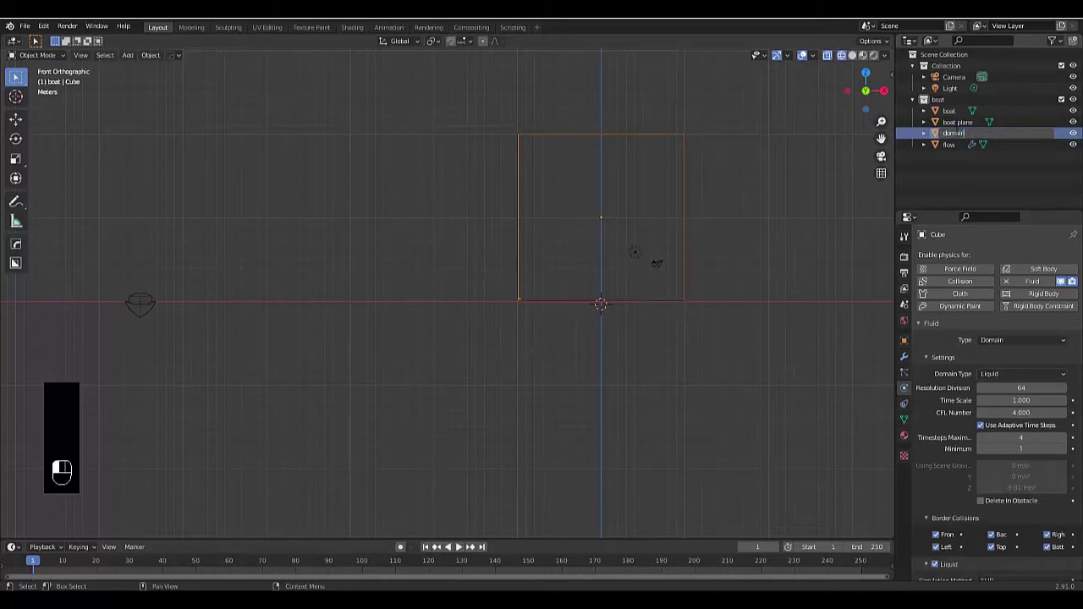
text(omain)
key(Return)
Step: Create a new collection named "flow" and move the flow object into it
right_click(954, 169)
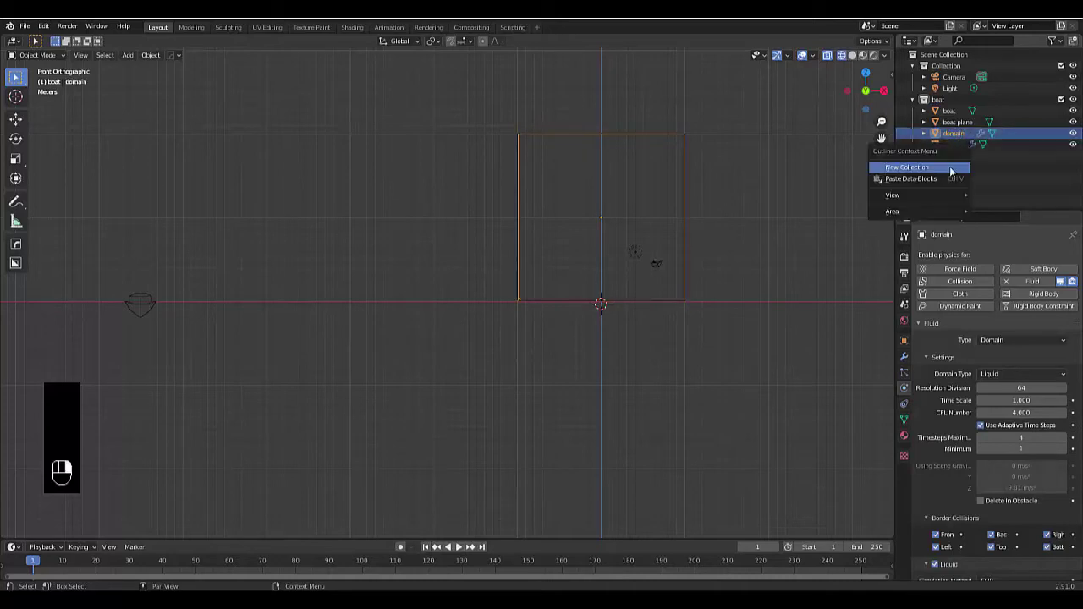
click(954, 168)
double_click(952, 157)
text(f)
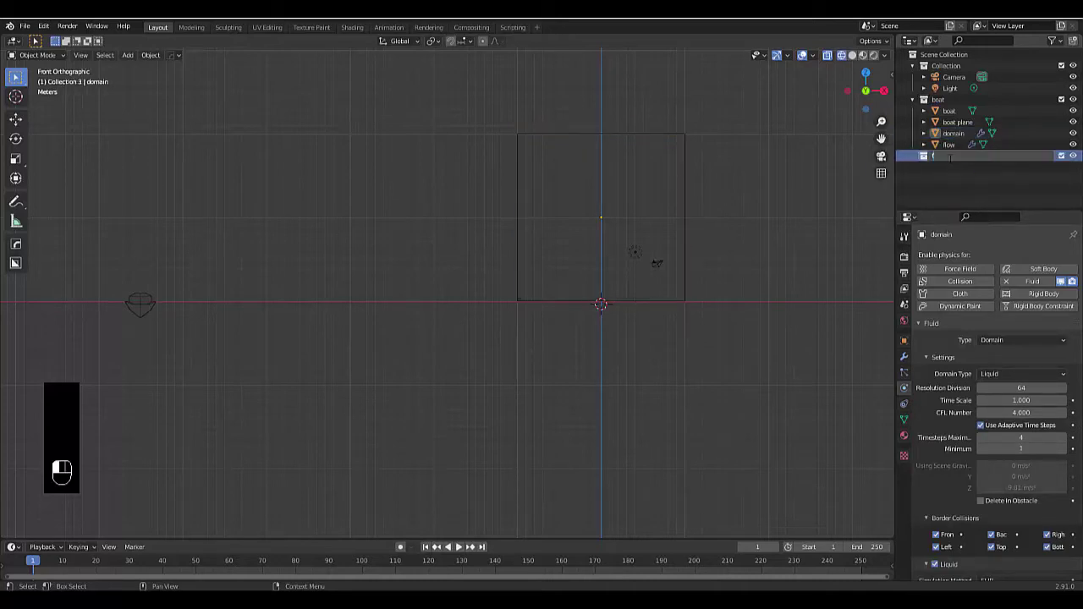
text(low)
key(Return)
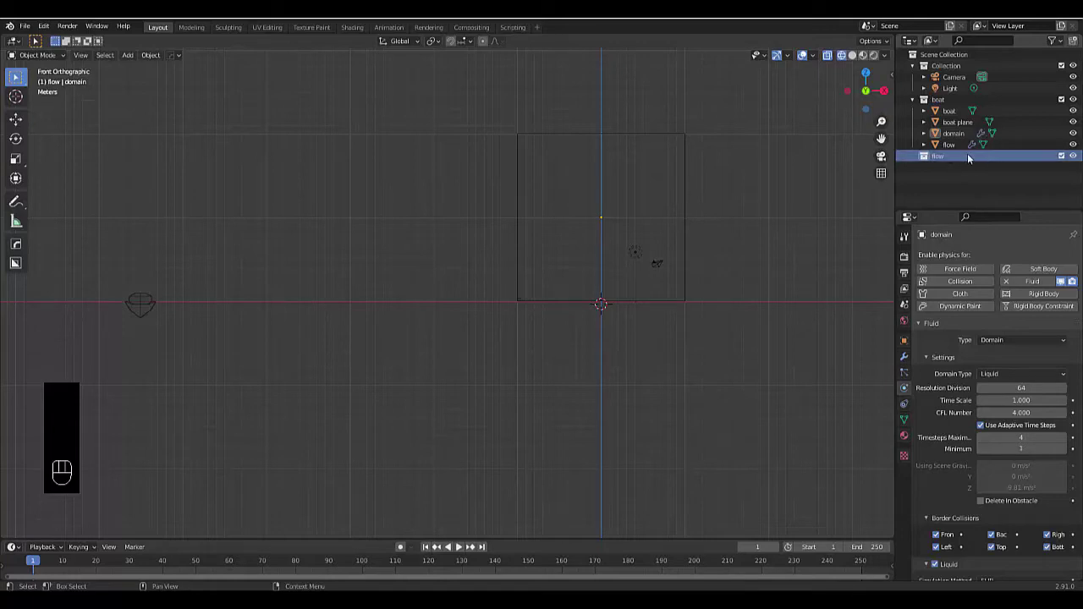
drag(949, 144, 954, 160)
Step: Create another collection named "domain" and move the domain object into it
right_click(954, 161)
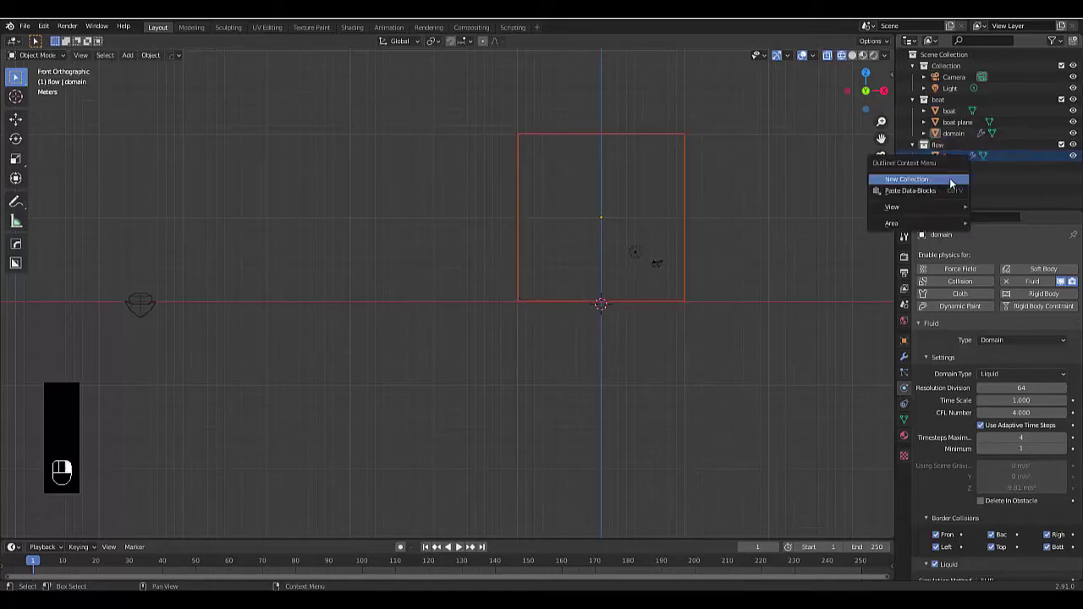
click(952, 183)
double_click(946, 167)
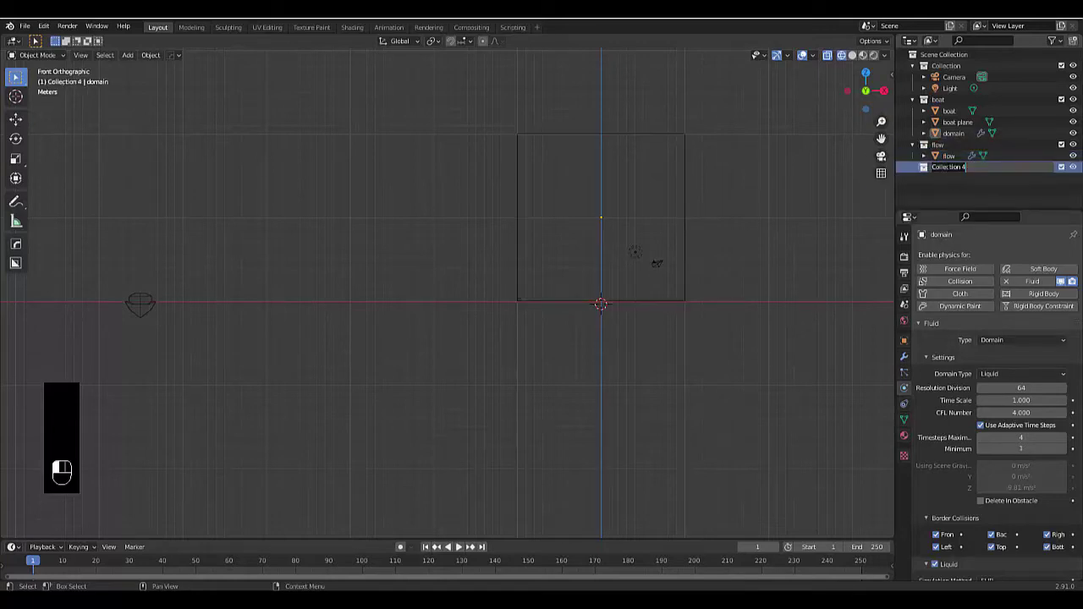
text(domain)
key(Return)
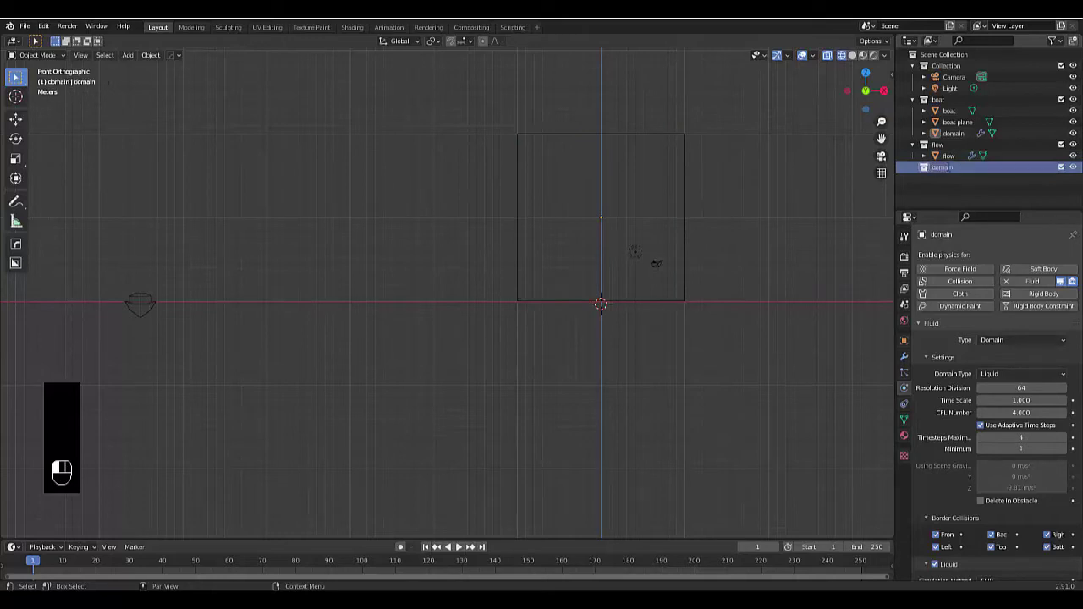
drag(954, 133, 942, 168)
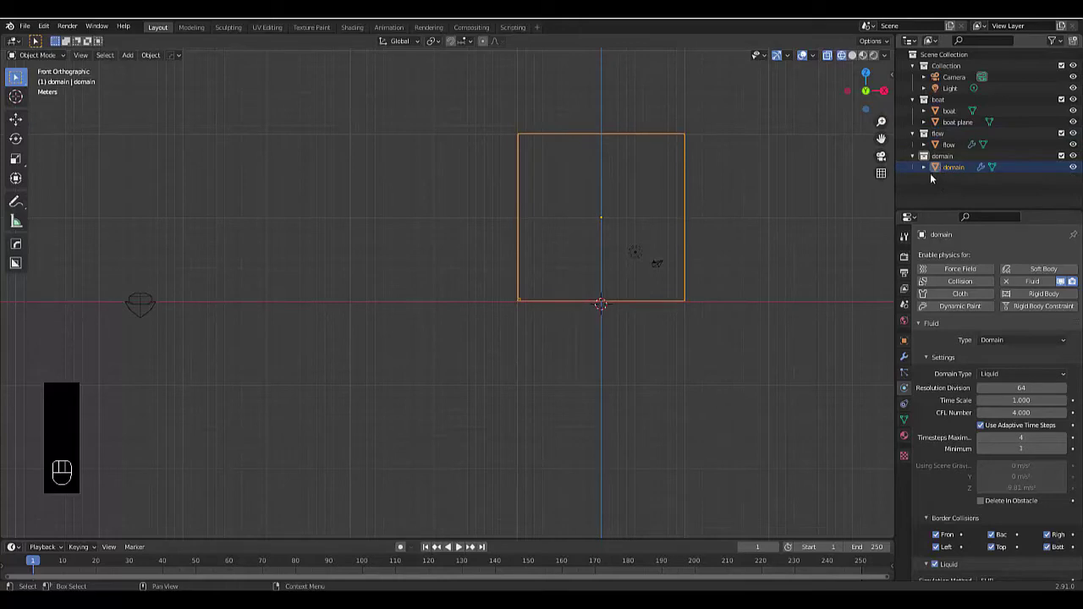
Step: Scale the flow cube along Z to slightly under half its height and lower it along Z onto the domain's base
click(948, 145)
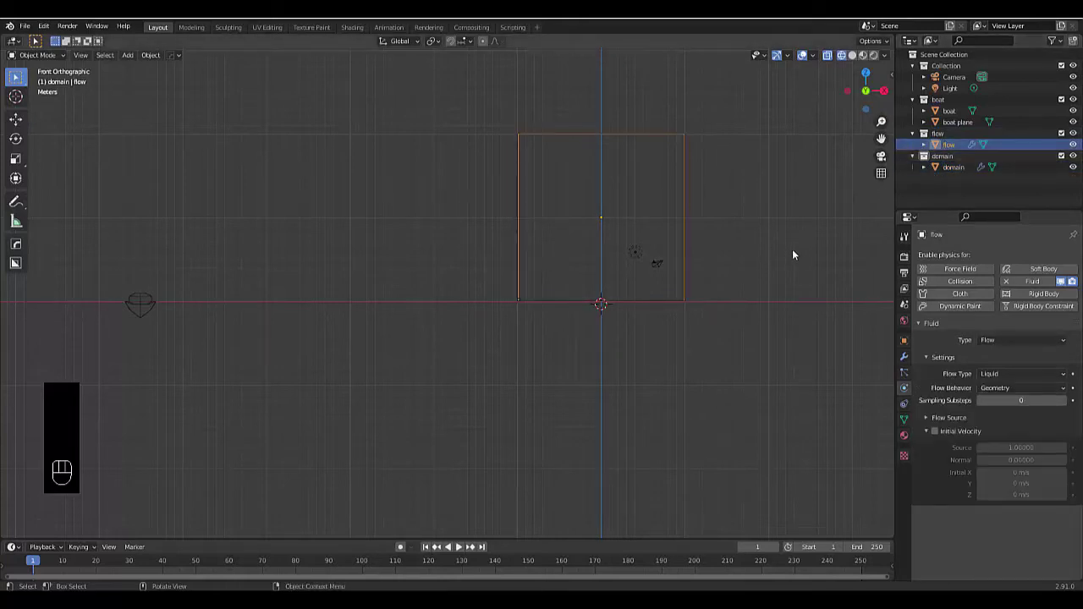
scroll(752, 237, up, 2)
key(s)
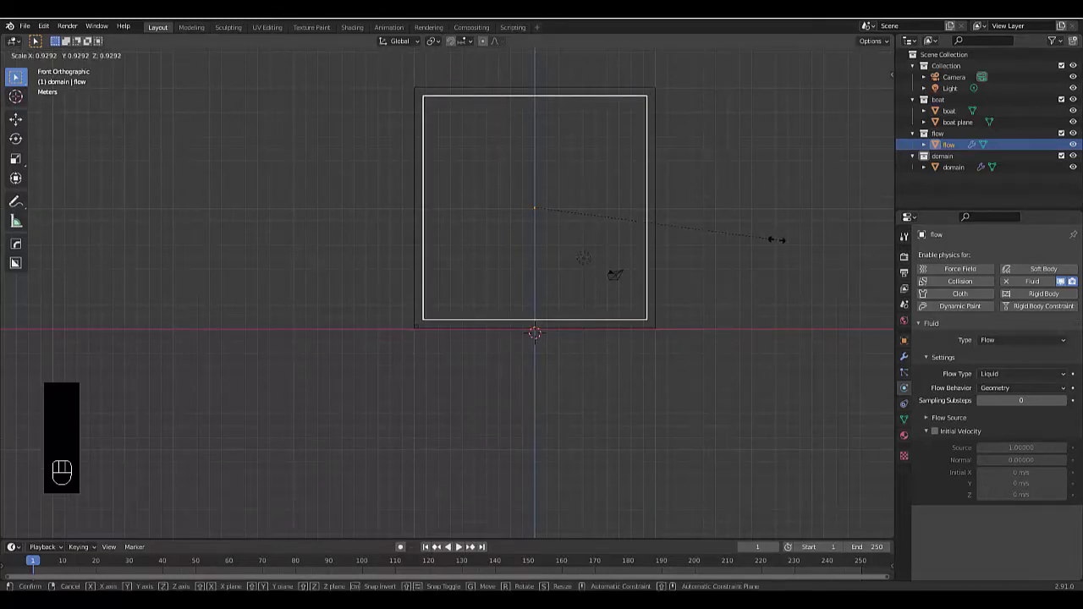
key(z)
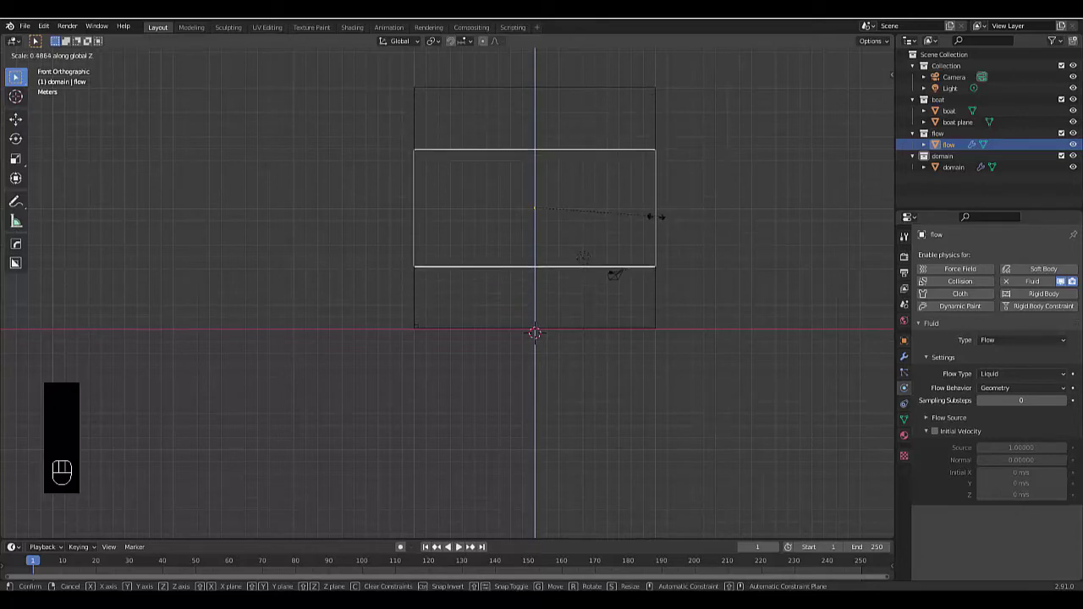
click(641, 215)
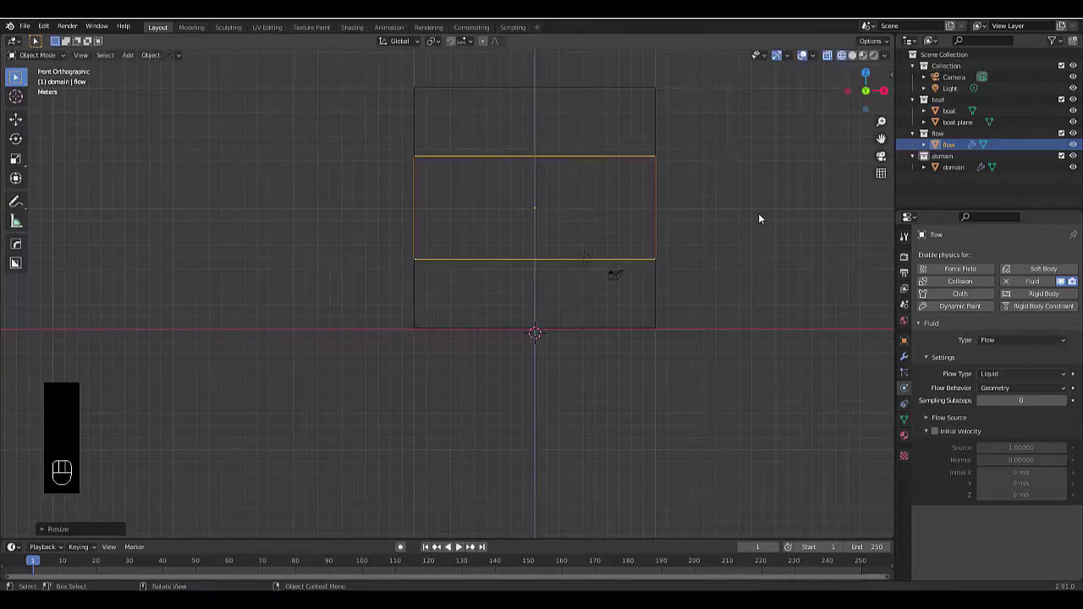
key(g)
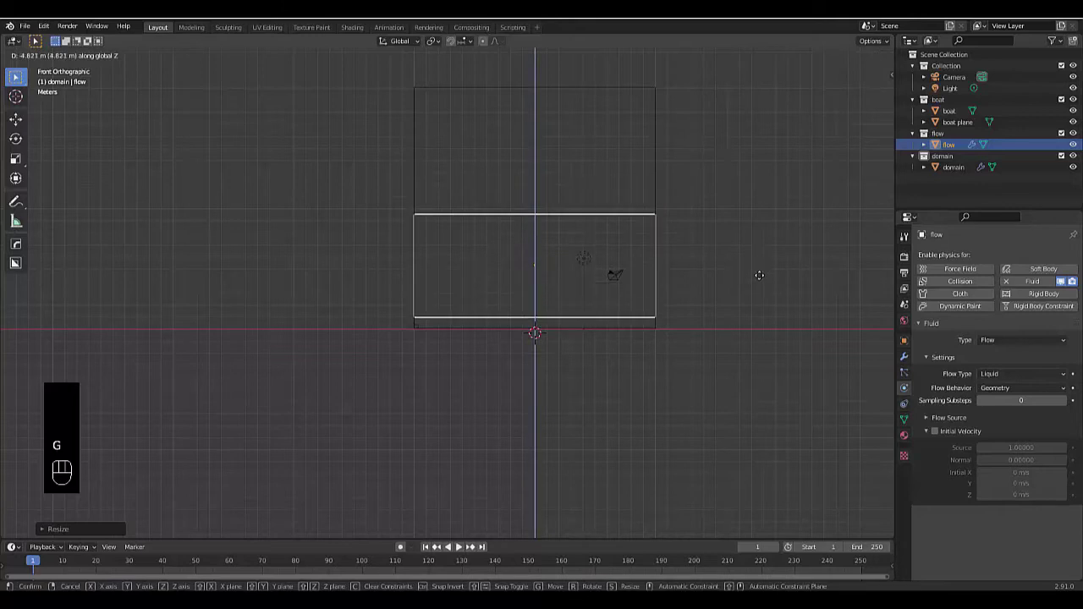
click(756, 286)
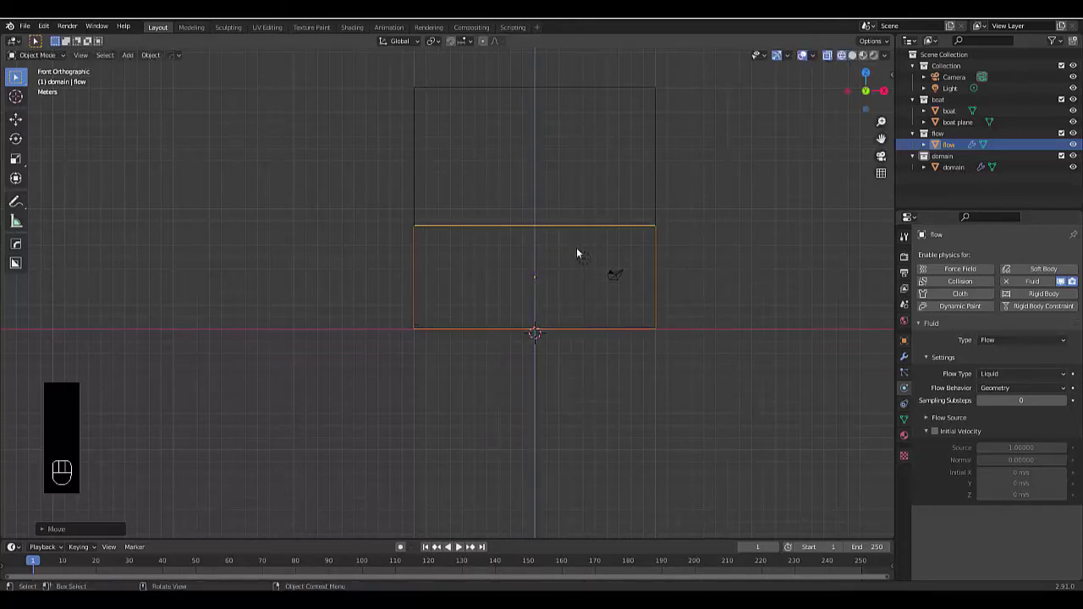
right_click(467, 230)
key(Escape)
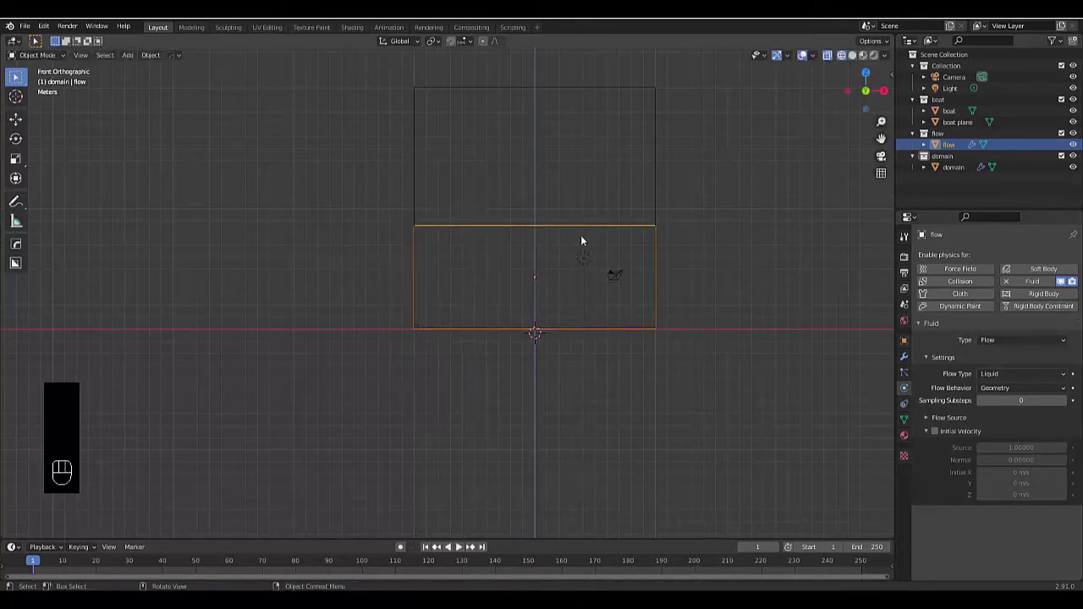
scroll(581, 241, down, 5)
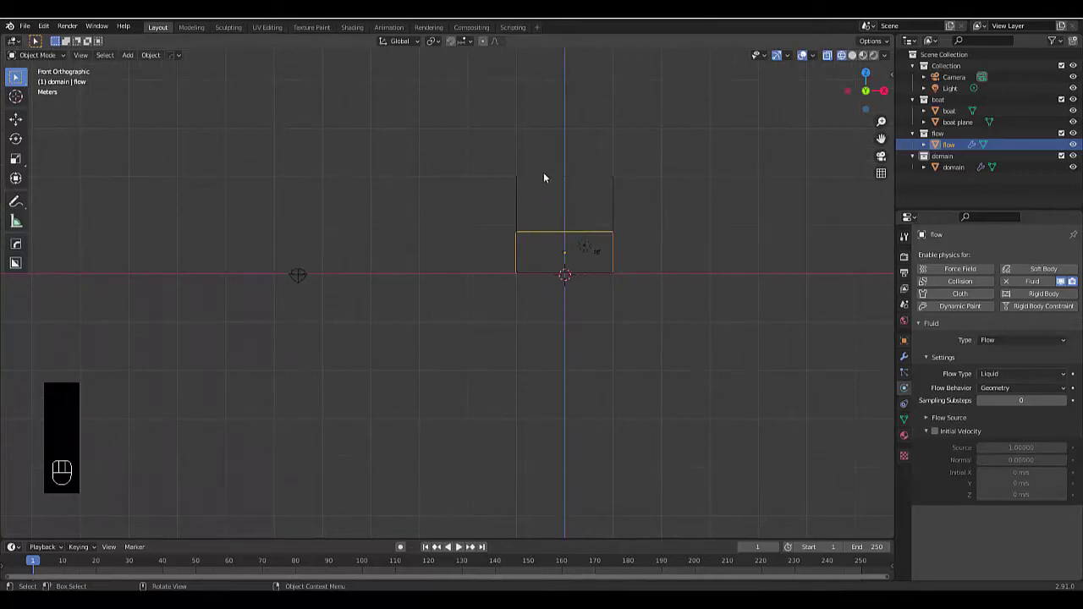
Step: Examine the fluid settings of the flow cube and the domain, including the domain's border collision, liquid and cache settings
click(544, 177)
right_click(609, 230)
key(Escape)
scroll(574, 254, up, 3)
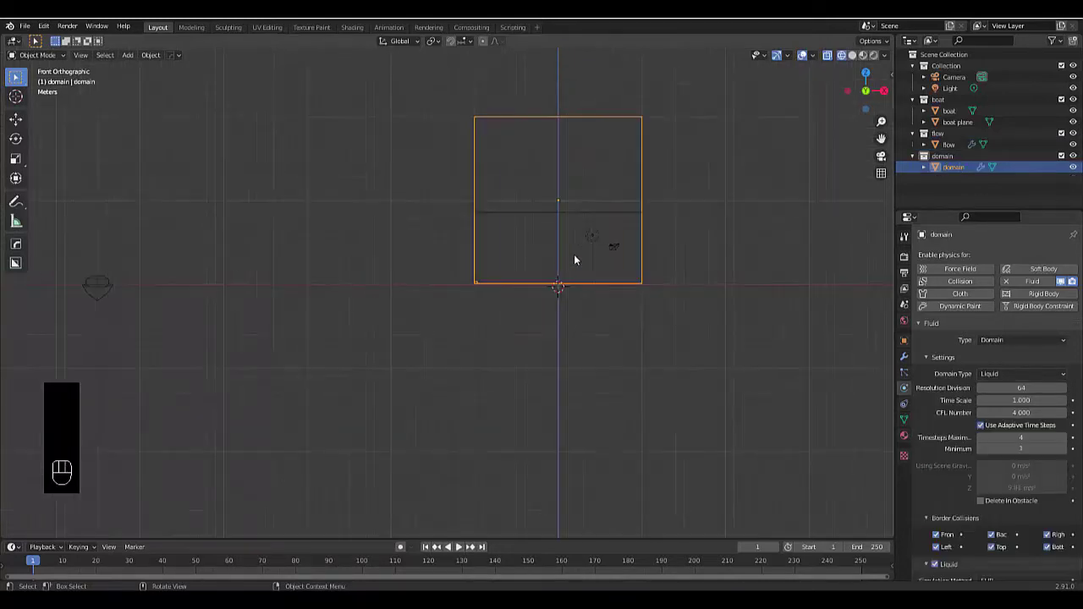
click(519, 215)
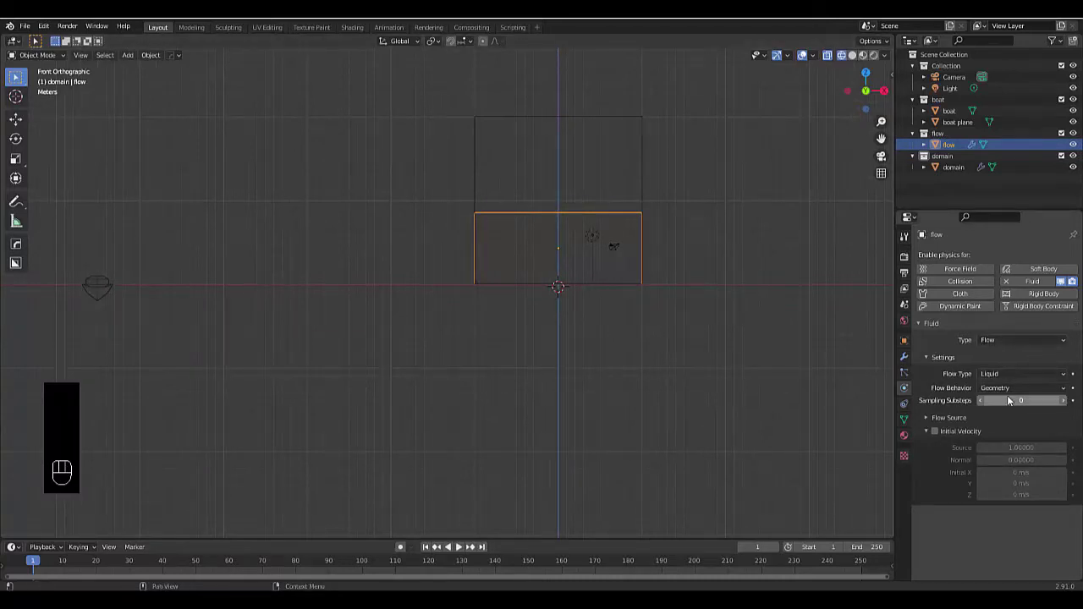
click(511, 117)
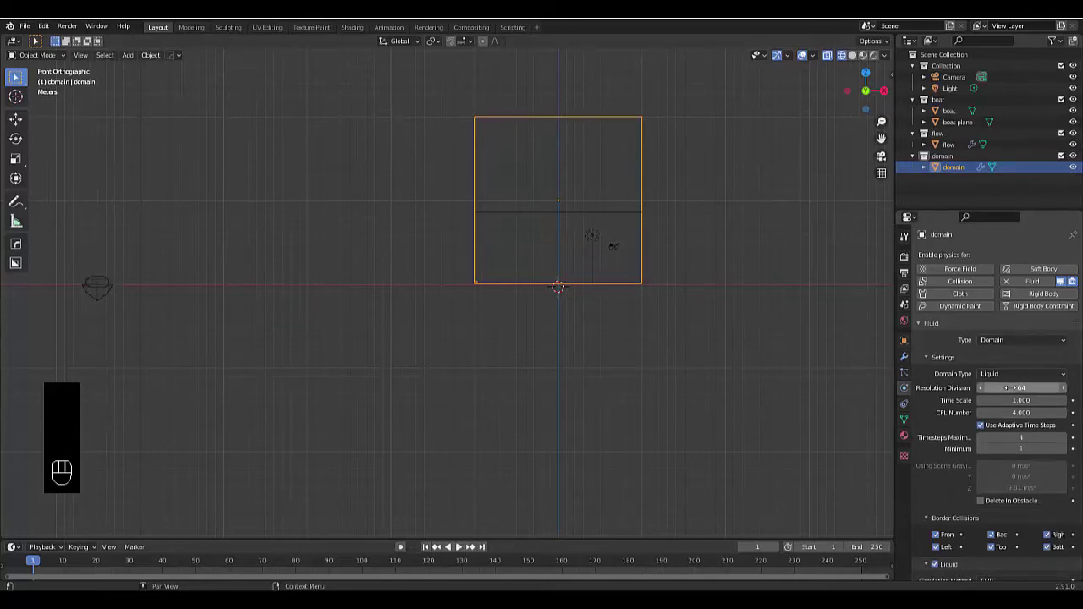
scroll(968, 419, down, 4)
scroll(969, 431, down, 7)
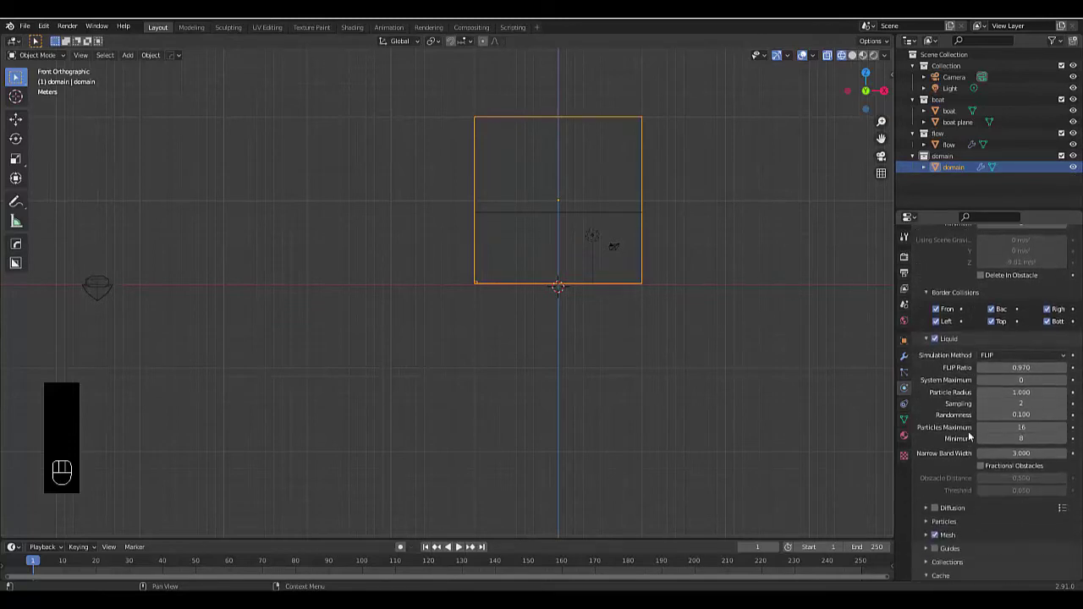
scroll(996, 442, down, 1)
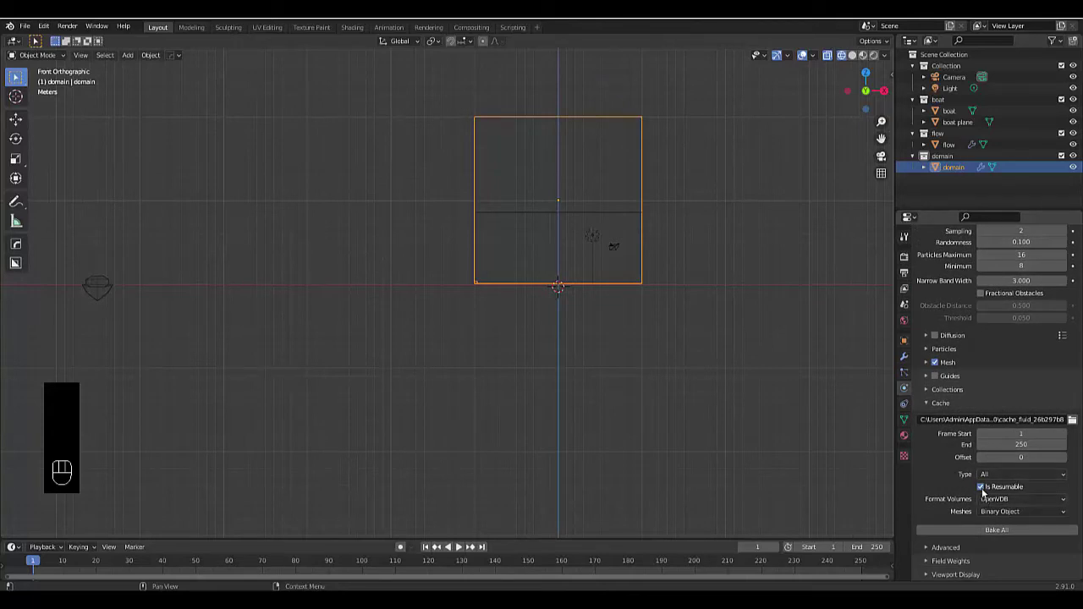
scroll(593, 377, down, 3)
scroll(508, 292, up, 2)
scroll(525, 283, up, 3)
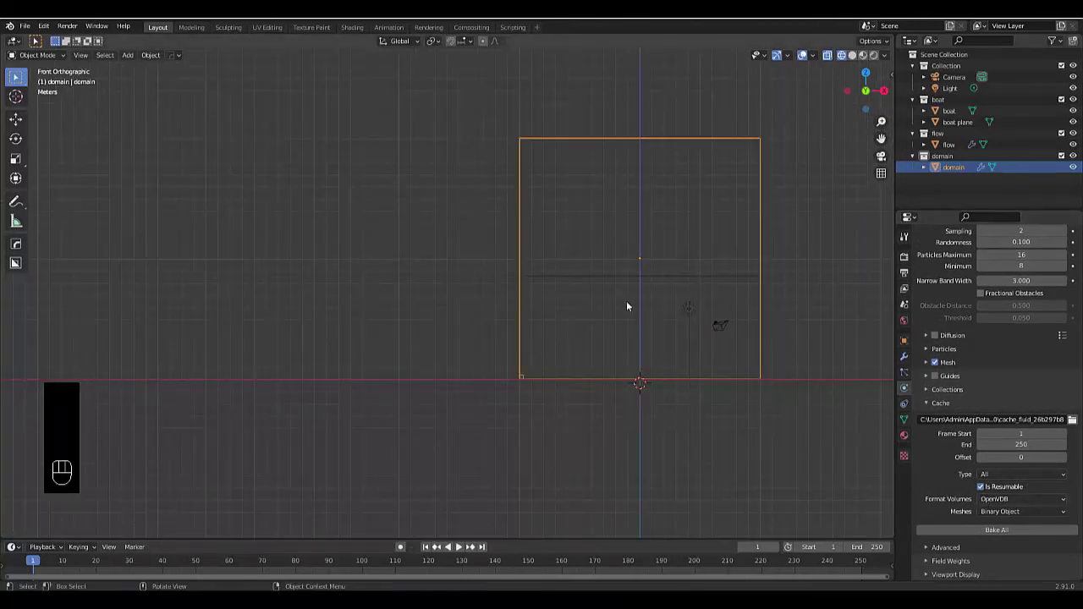
scroll(565, 324, down, 3)
scroll(106, 398, up, 2)
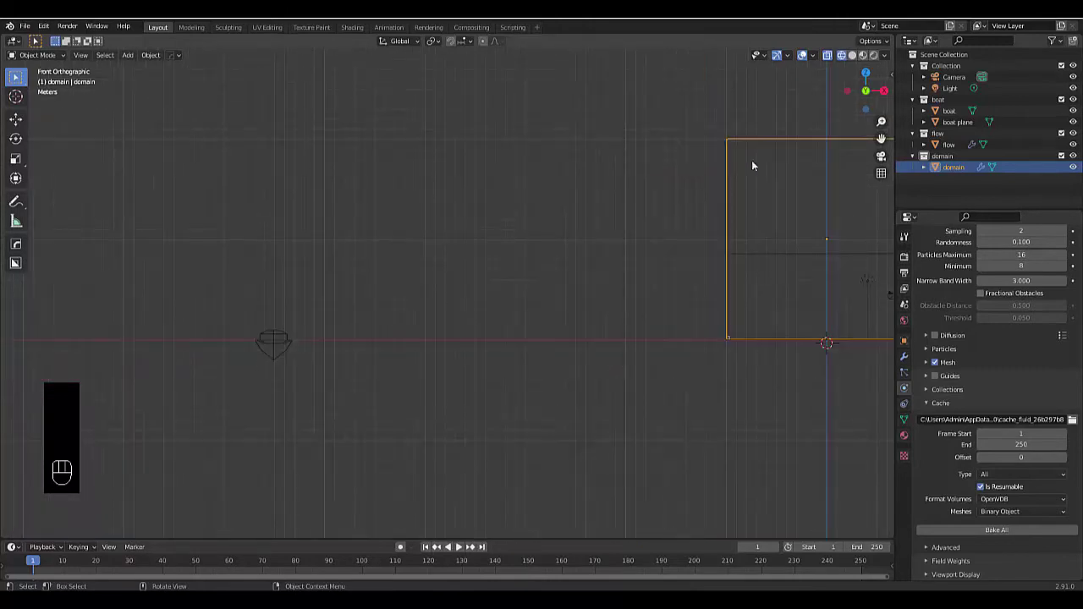
Step: Select the boat together with its boat plane and scale both down to about 0.37 of their size
click(961, 122)
key(KP_7)
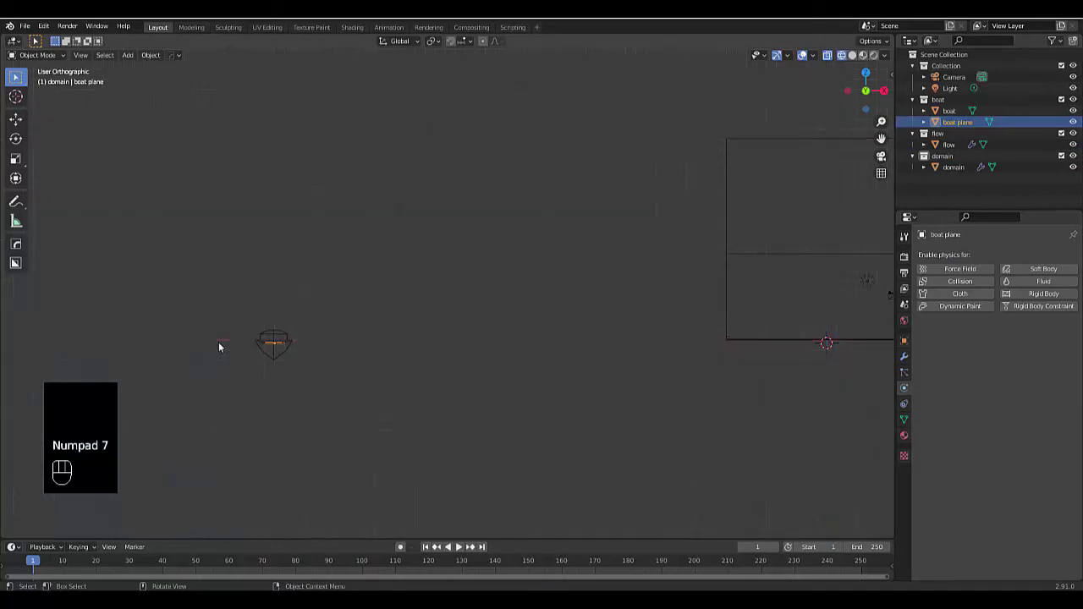
scroll(198, 110, up, 3)
scroll(254, 135, up, 2)
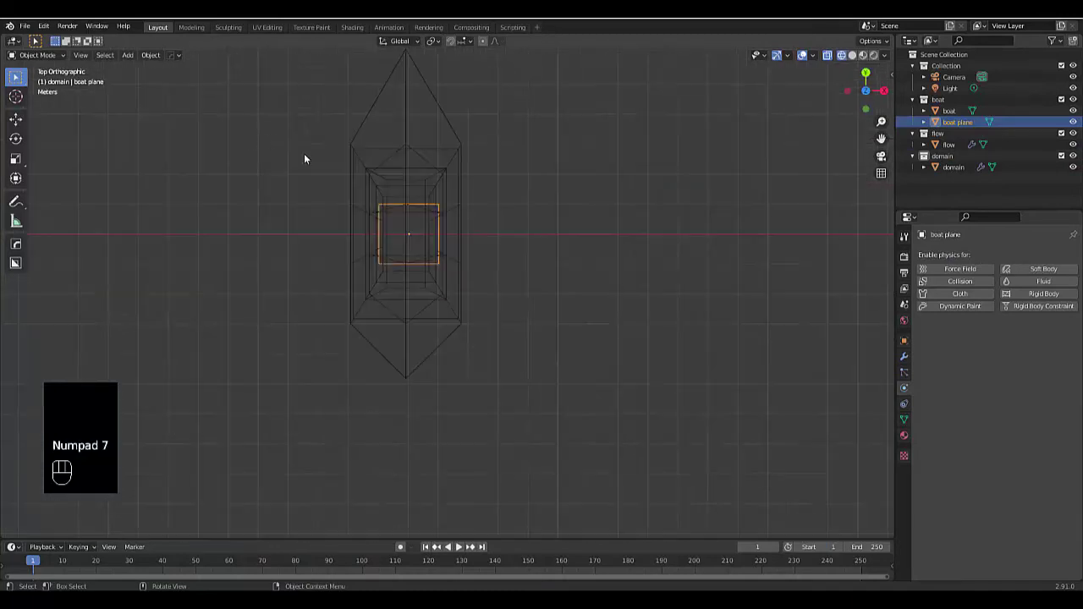
scroll(380, 283, down, 7)
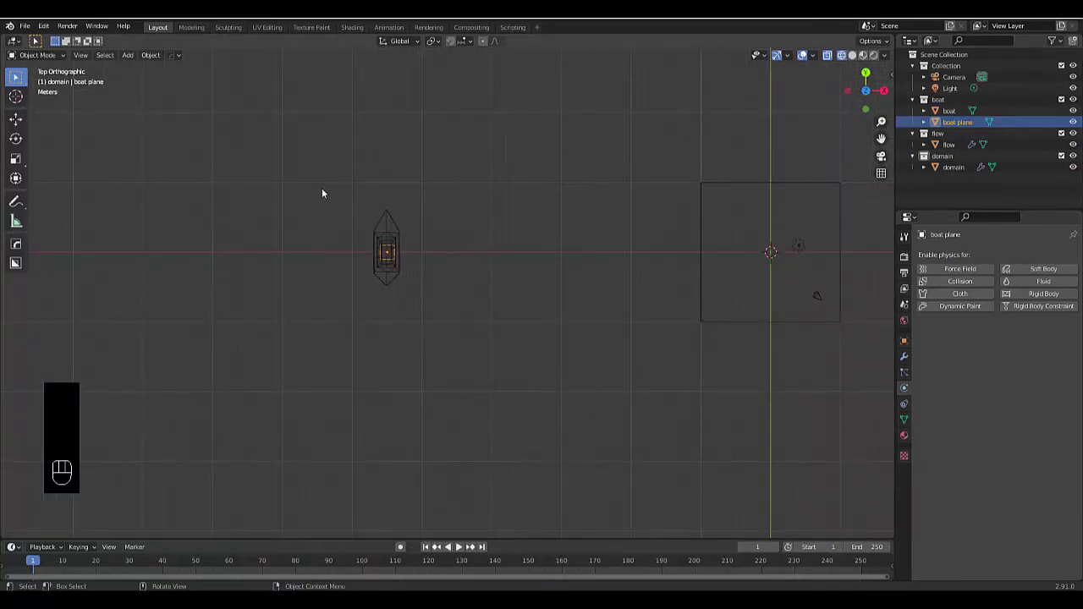
drag(322, 193, 417, 327)
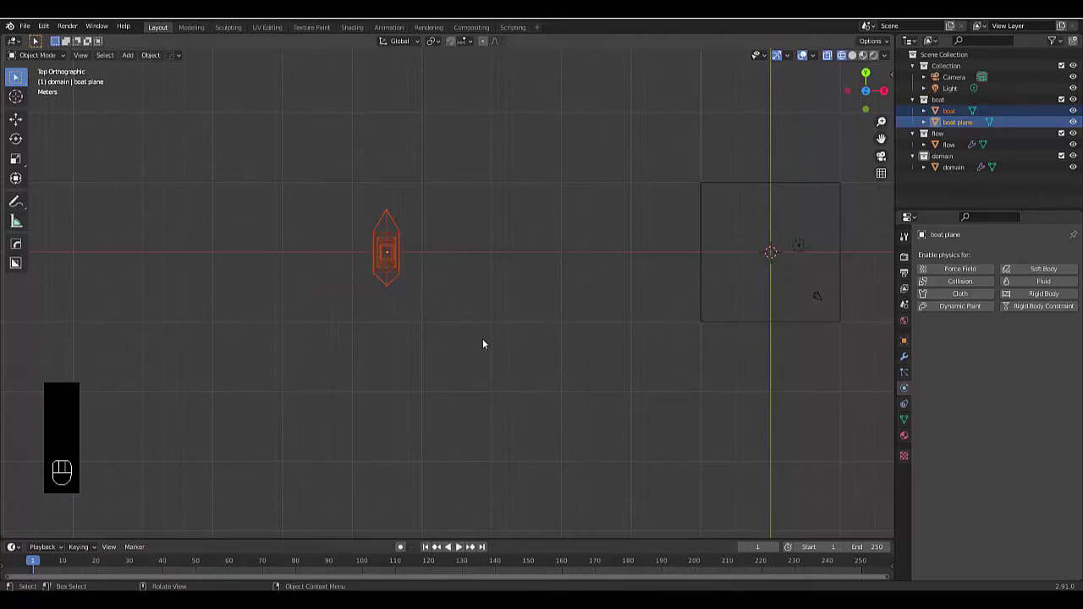
key(s)
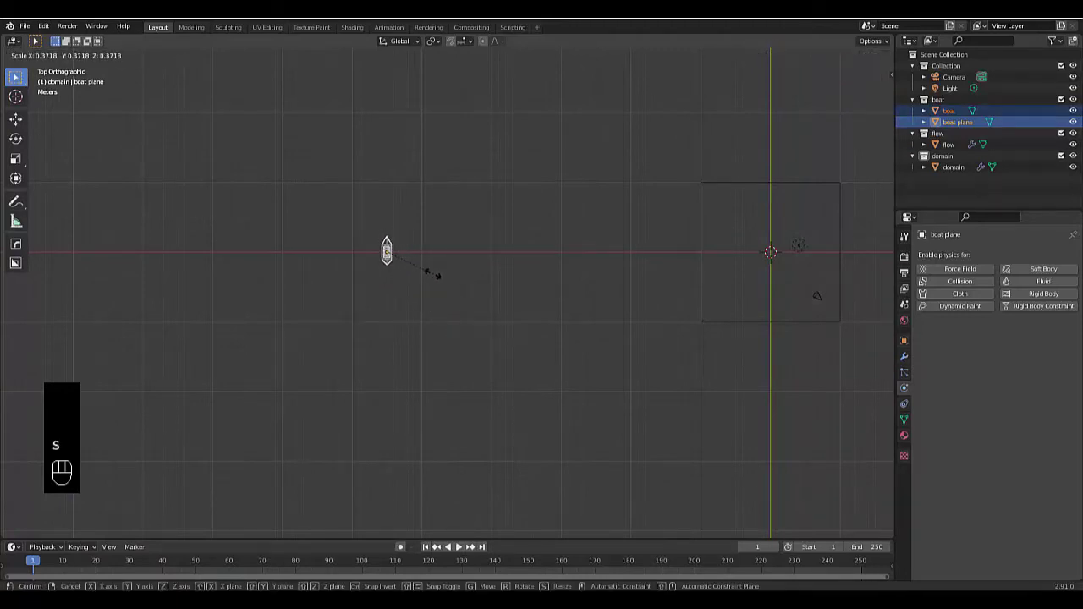
click(433, 274)
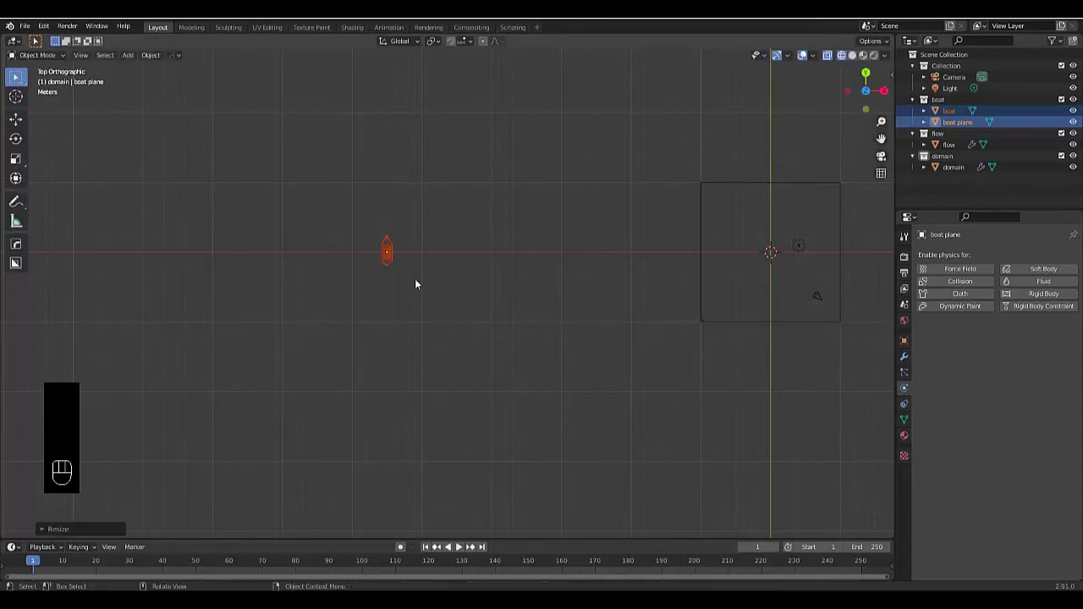
Step: Move the boat and boat plane together in the front view to just outside the domain's near side, close to its base
key(KP_1)
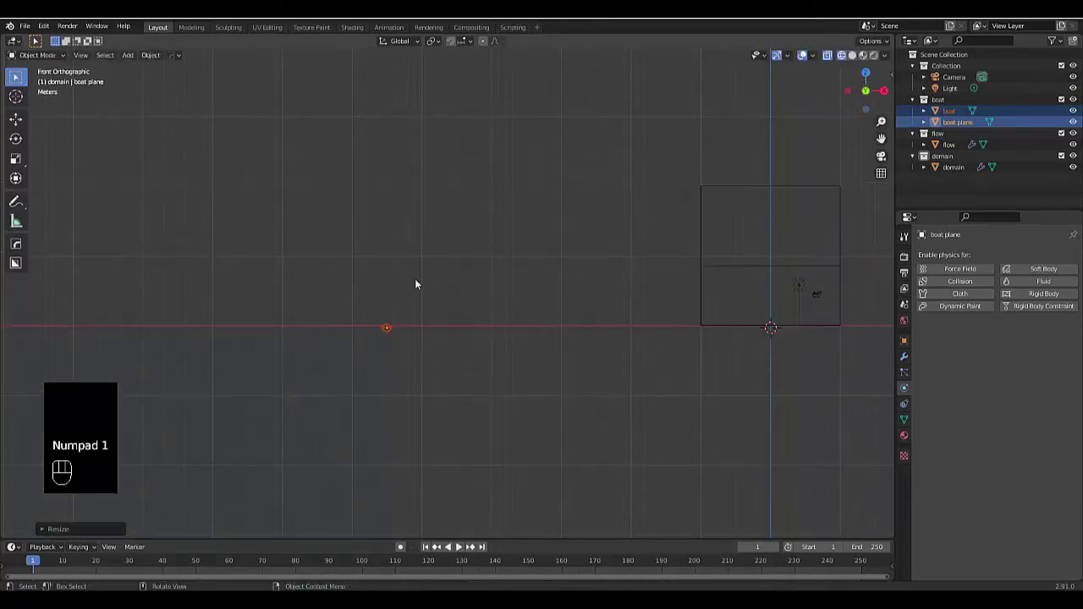
key(g)
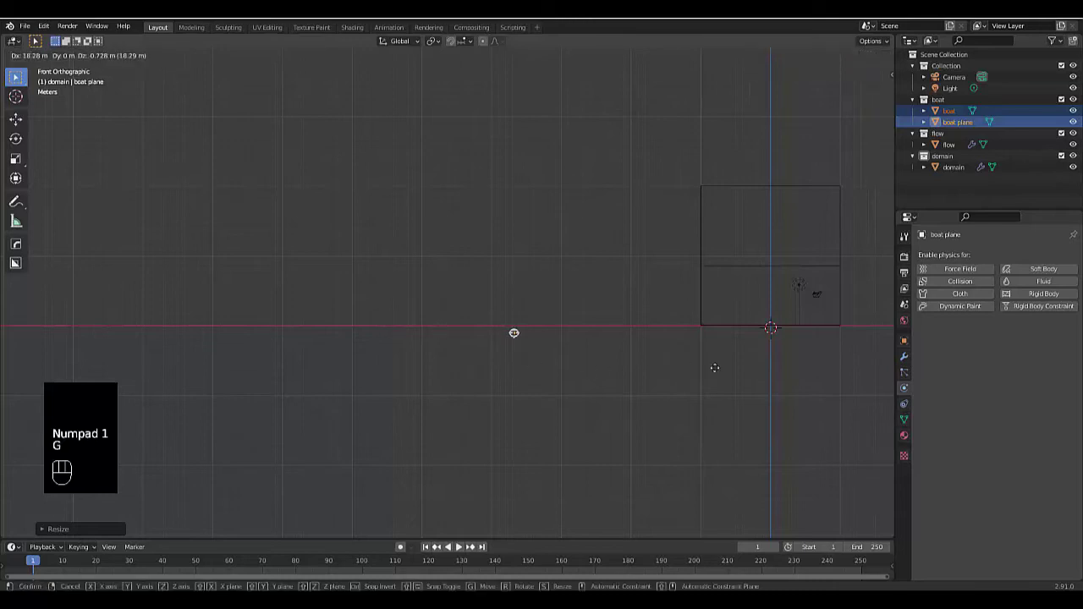
click(820, 359)
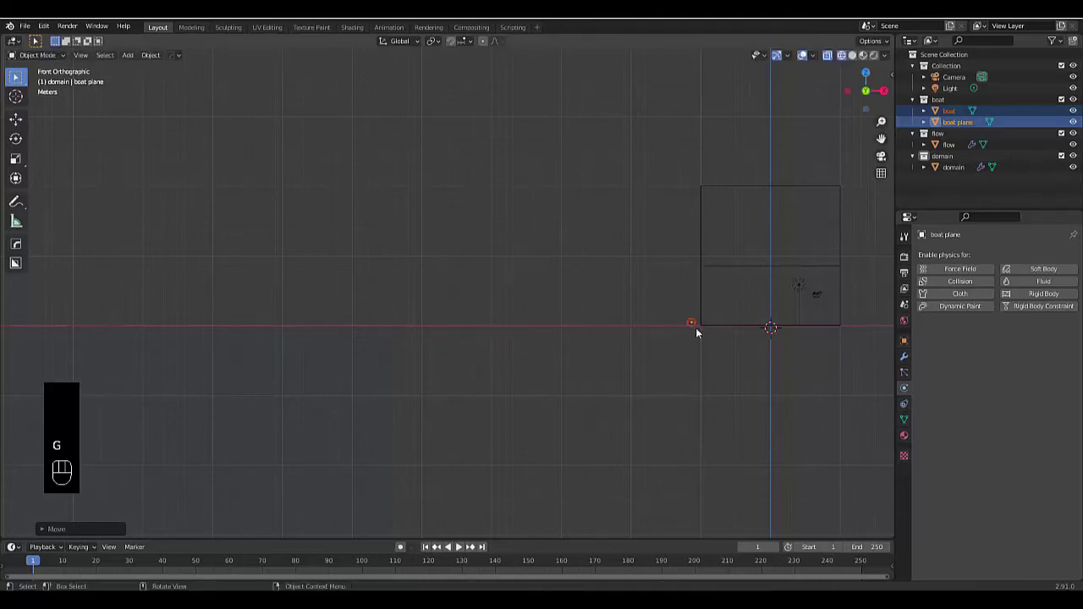
key(KP_Decimal)
key(g)
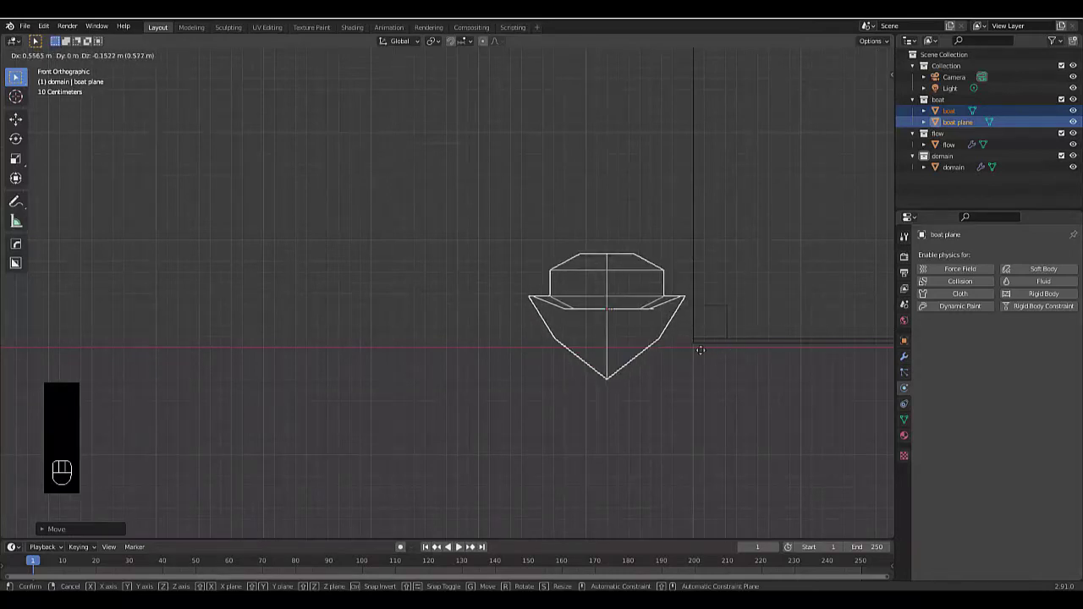
click(568, 438)
Step: Select only the boat plane and scale it up uniformly by about 1.86 to match the hull's width
key(KP_7)
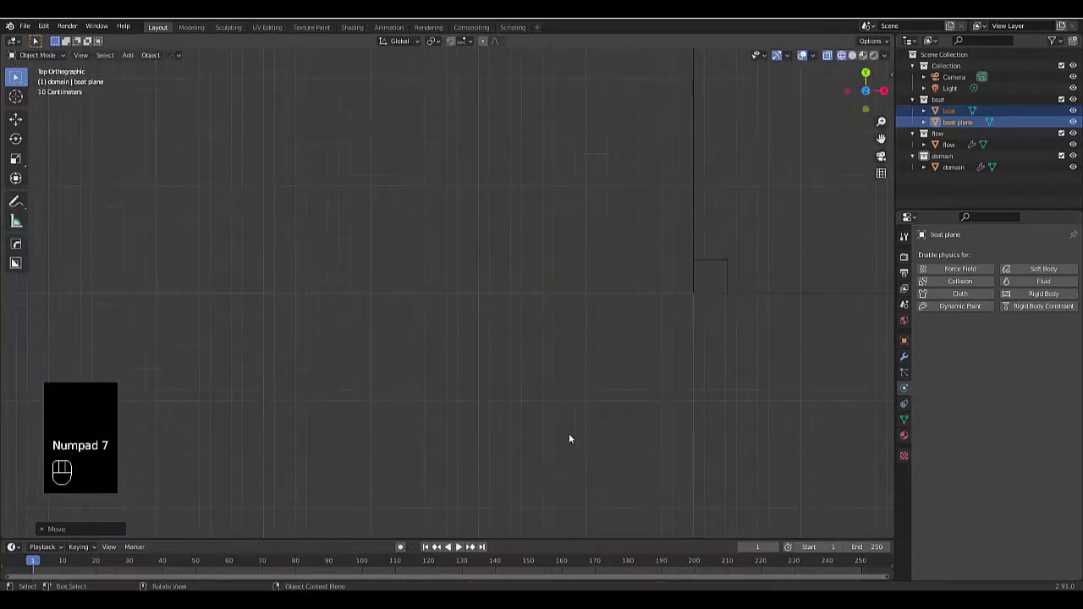
scroll(569, 434, down, 5)
scroll(565, 273, up, 10)
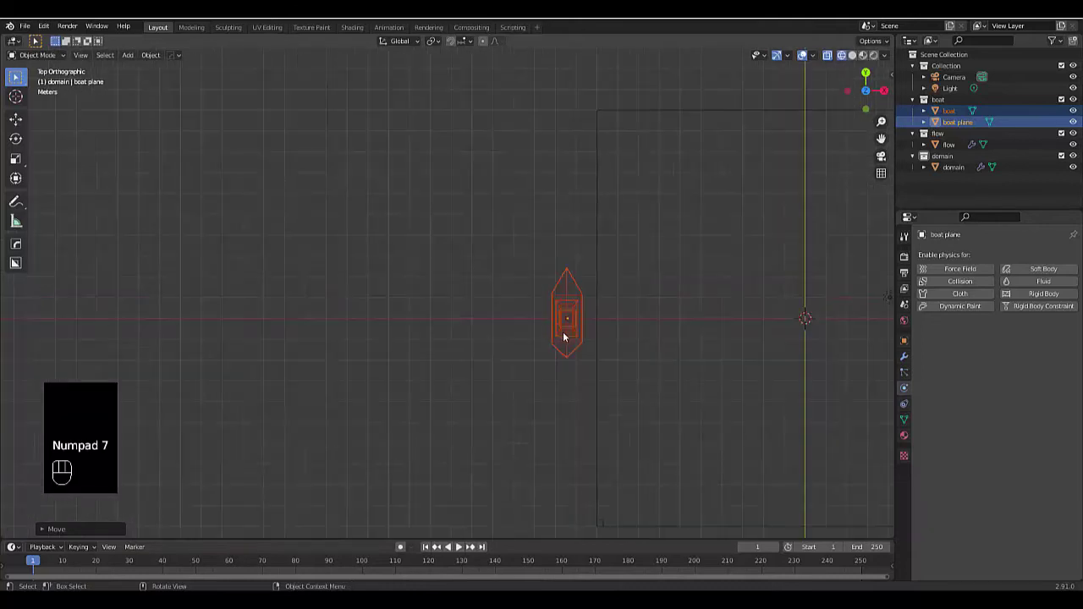
click(466, 274)
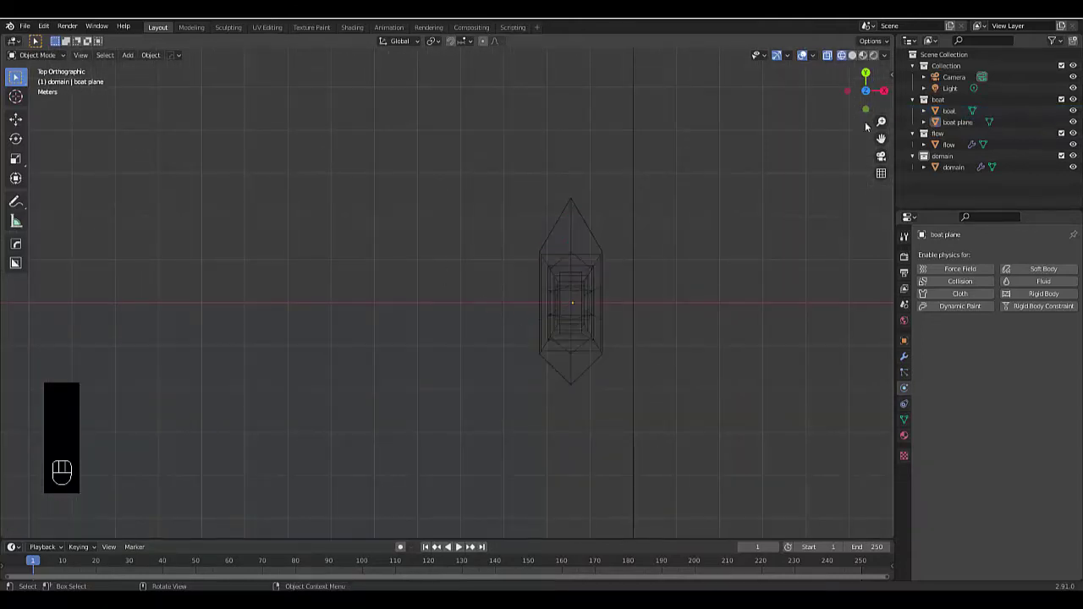
click(968, 124)
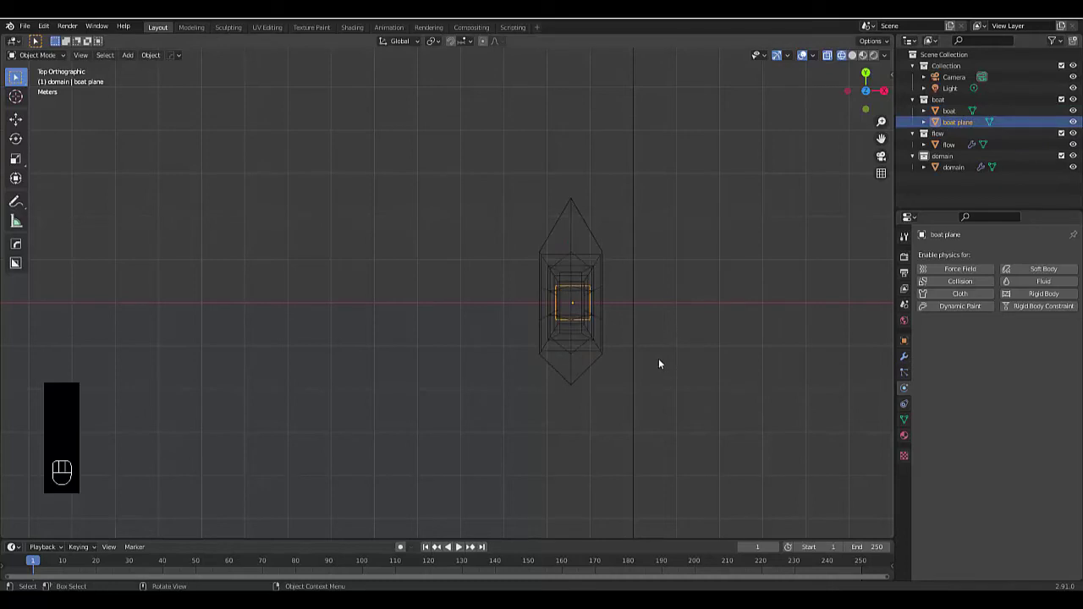
key(s)
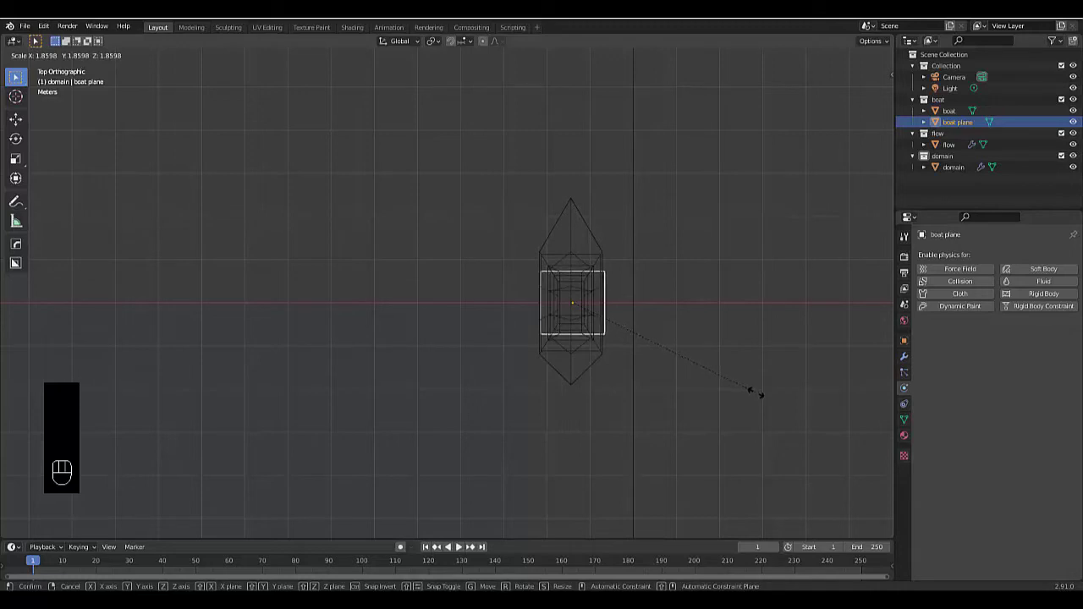
click(755, 393)
Step: Shift the boat plane slightly along negative X to centre it on the hull
scroll(528, 299, up, 3)
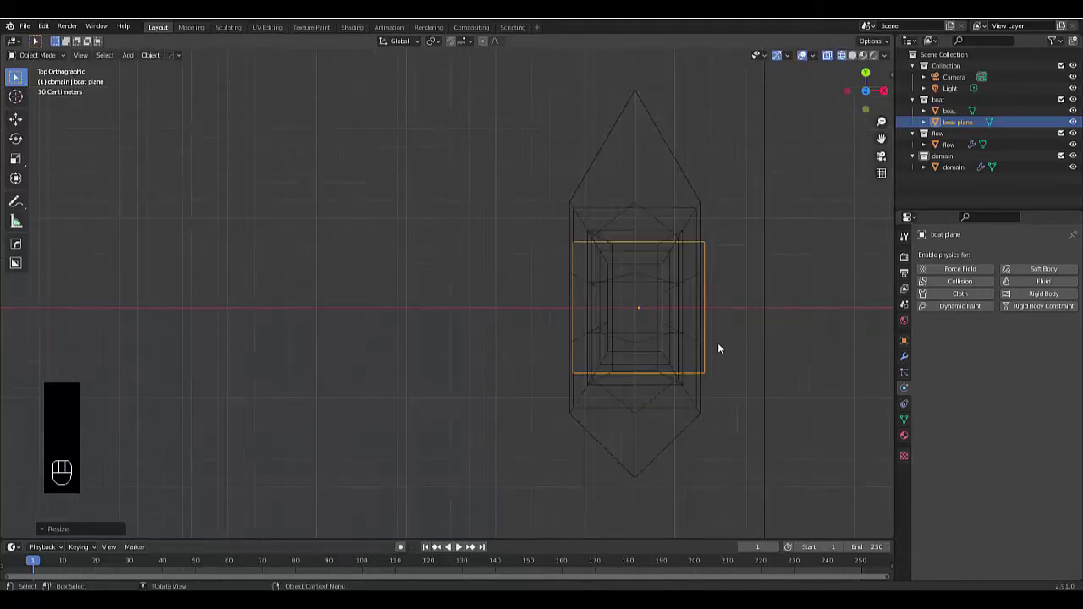
key(g)
key(x)
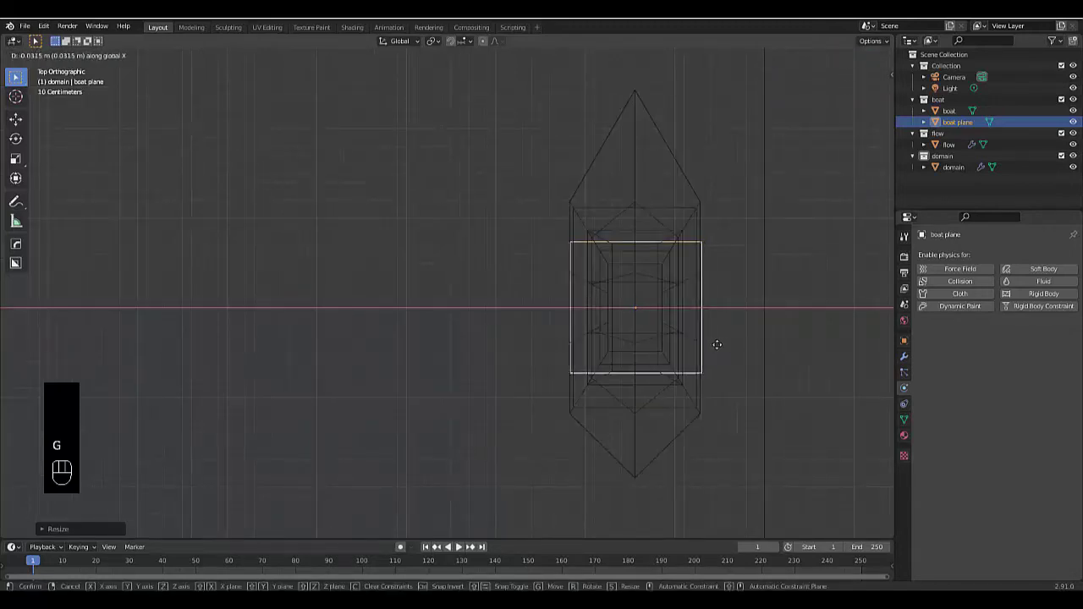
click(714, 344)
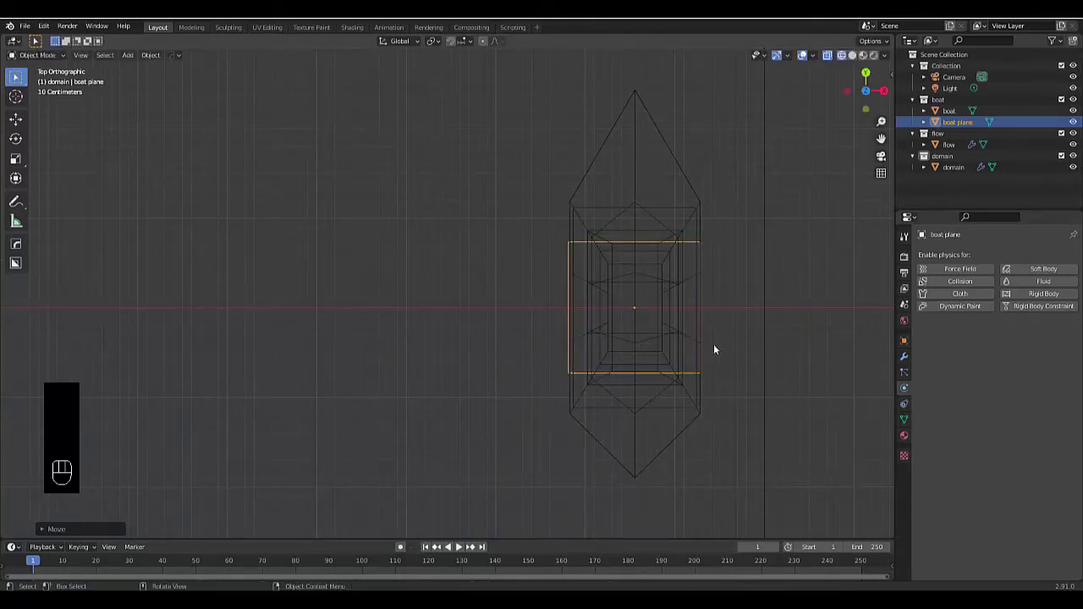
Step: Stretch the boat plane along Y by about 2.8 to nearly the hull's full length
scroll(643, 416, down, 5)
key(s)
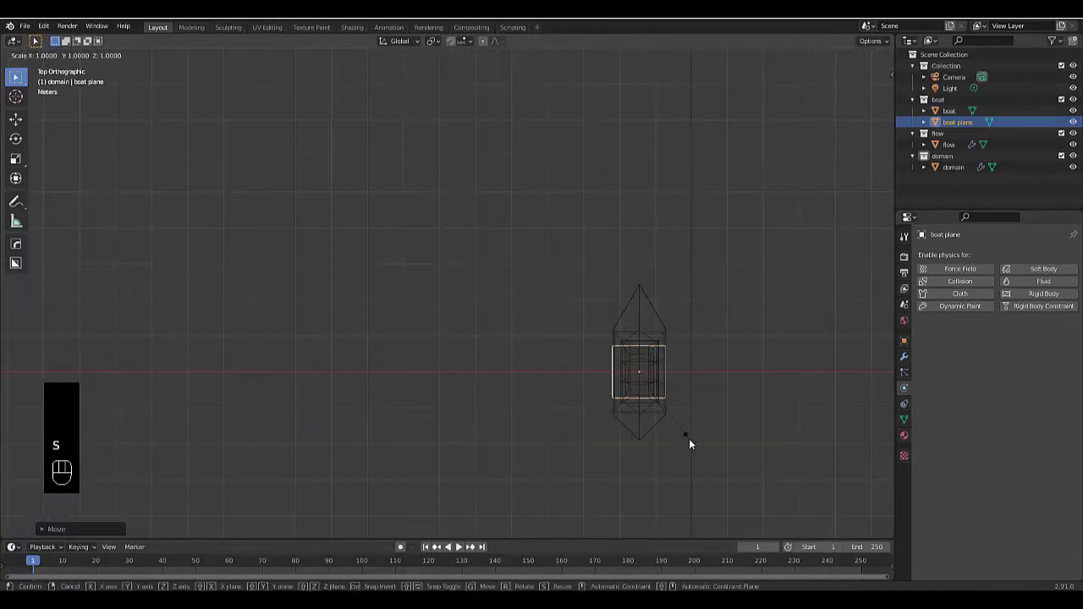
key(y)
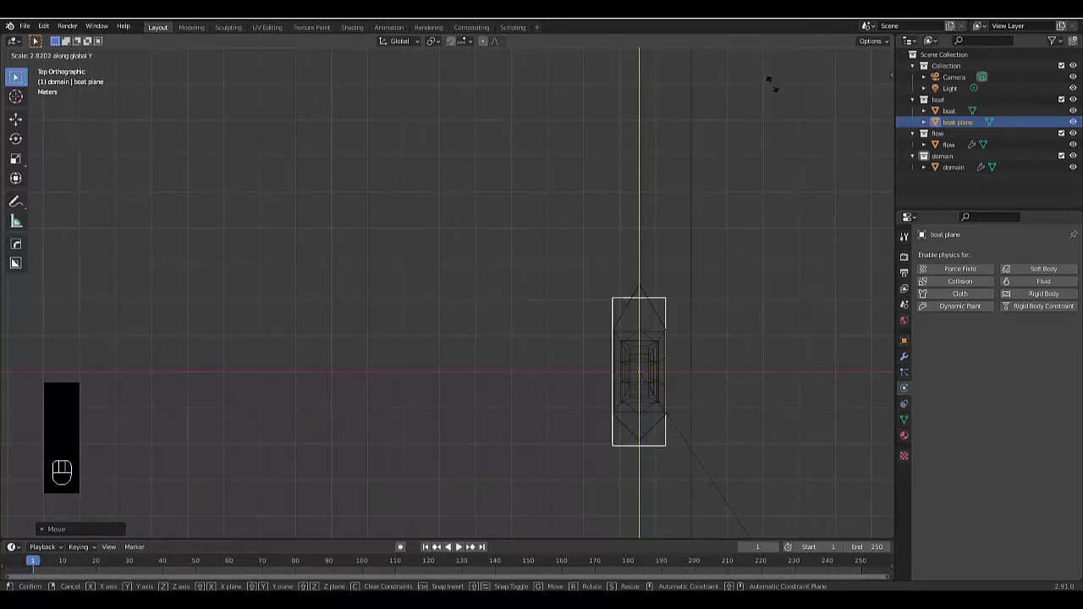
click(760, 79)
Step: Move the boat plane slightly along positive Y and lengthen it a little along Y to cover the hull from bow to stern
key(g)
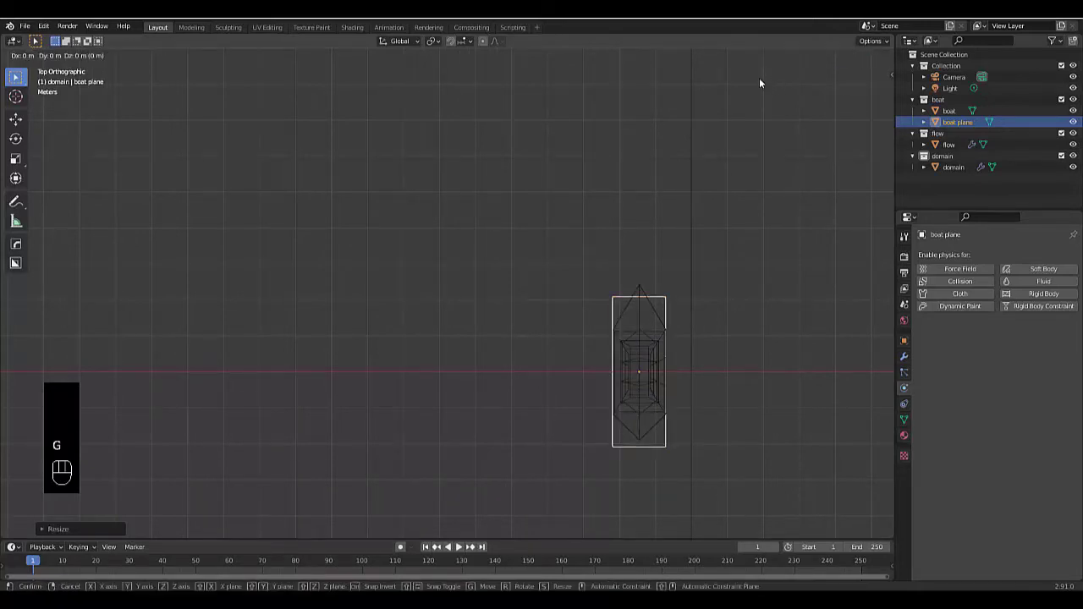
key(y)
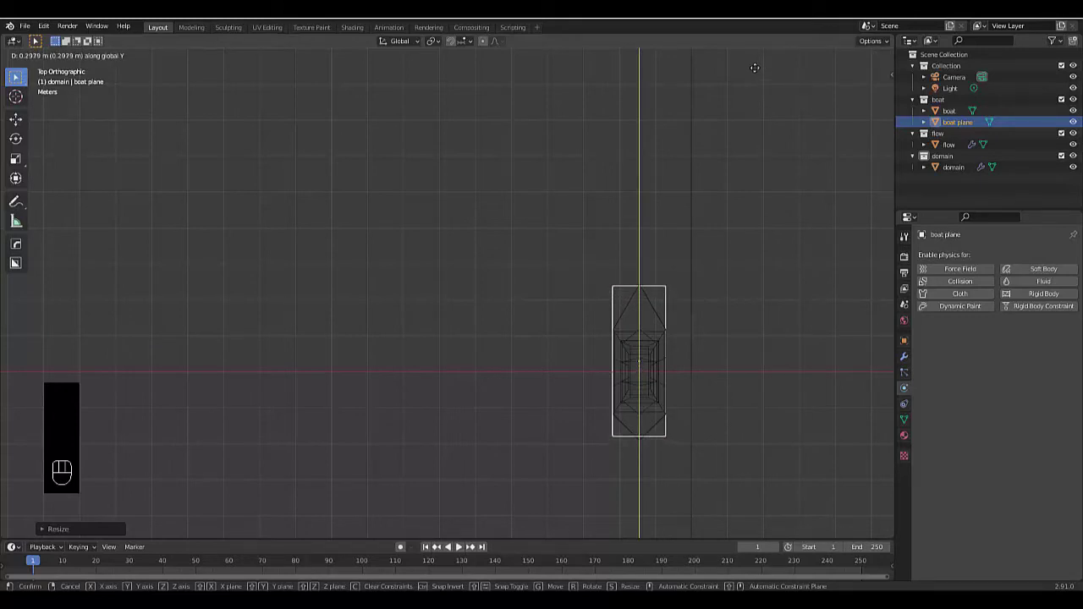
click(757, 75)
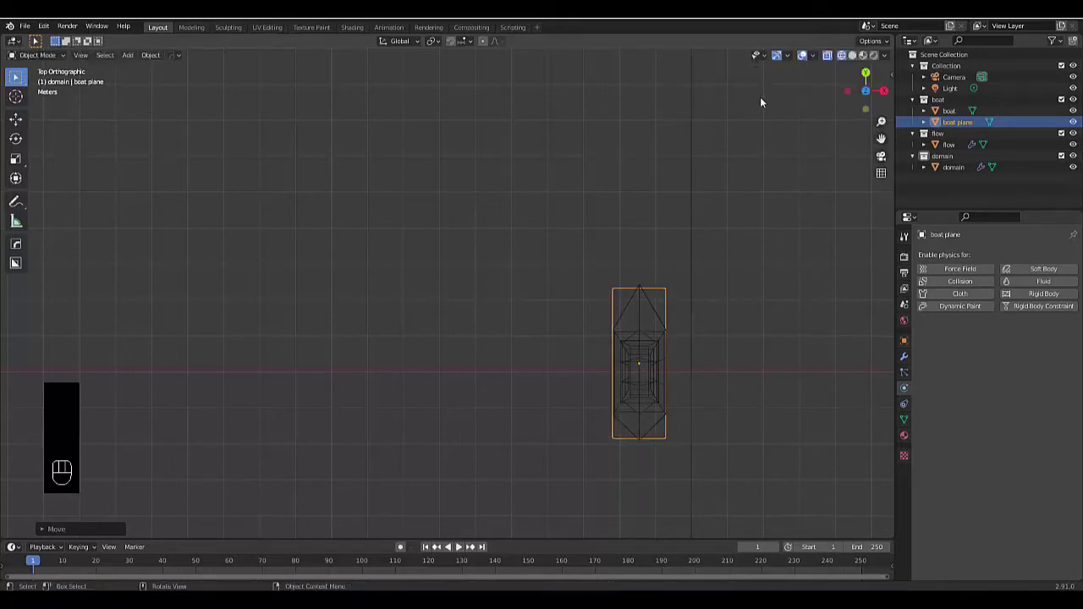
key(s)
key(y)
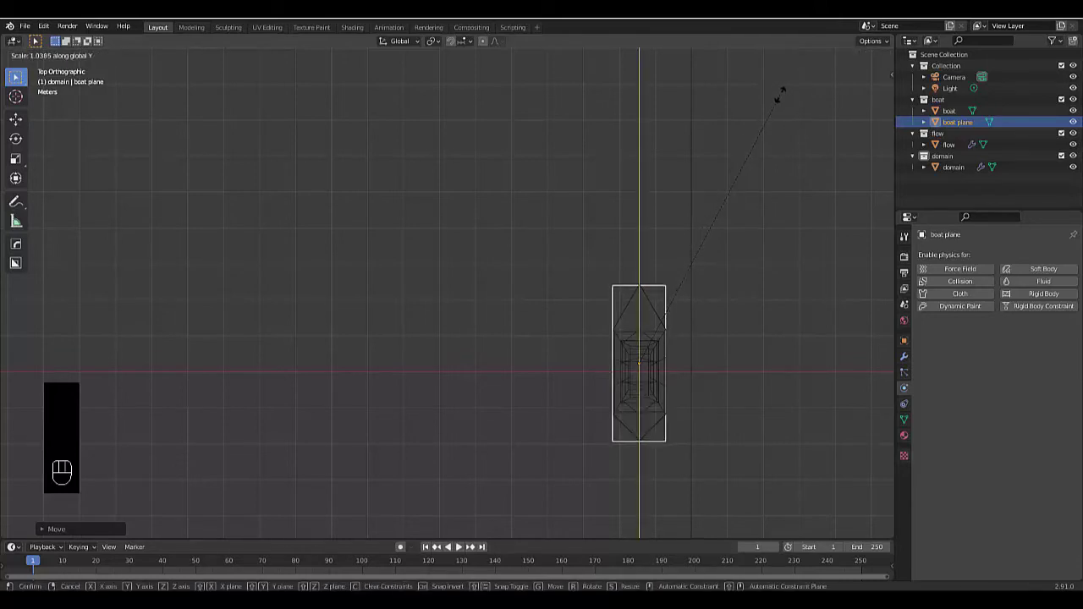
click(778, 92)
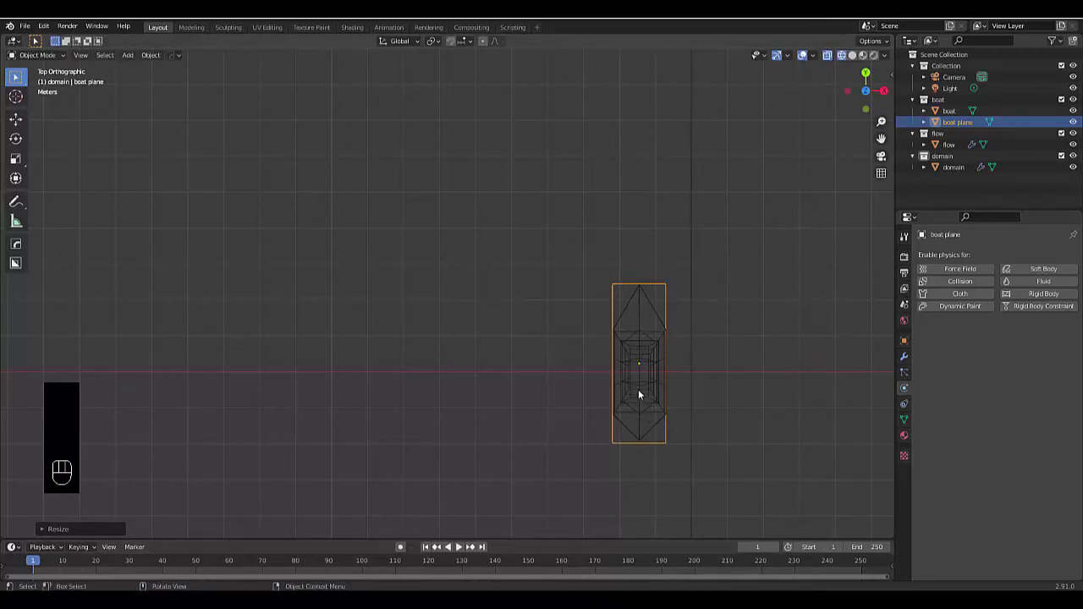
Step: Subdivide the boat plane's mesh in Edit Mode
key(Tab)
right_click(376, 268)
click(375, 269)
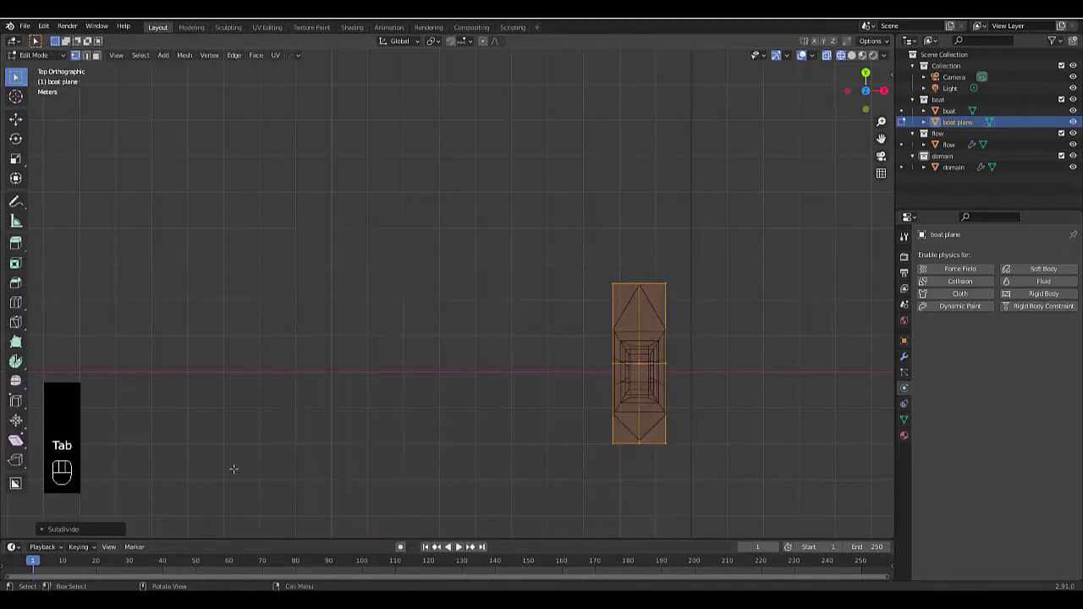
Step: Set the subdivision of the boat plane to 30 cuts
click(74, 529)
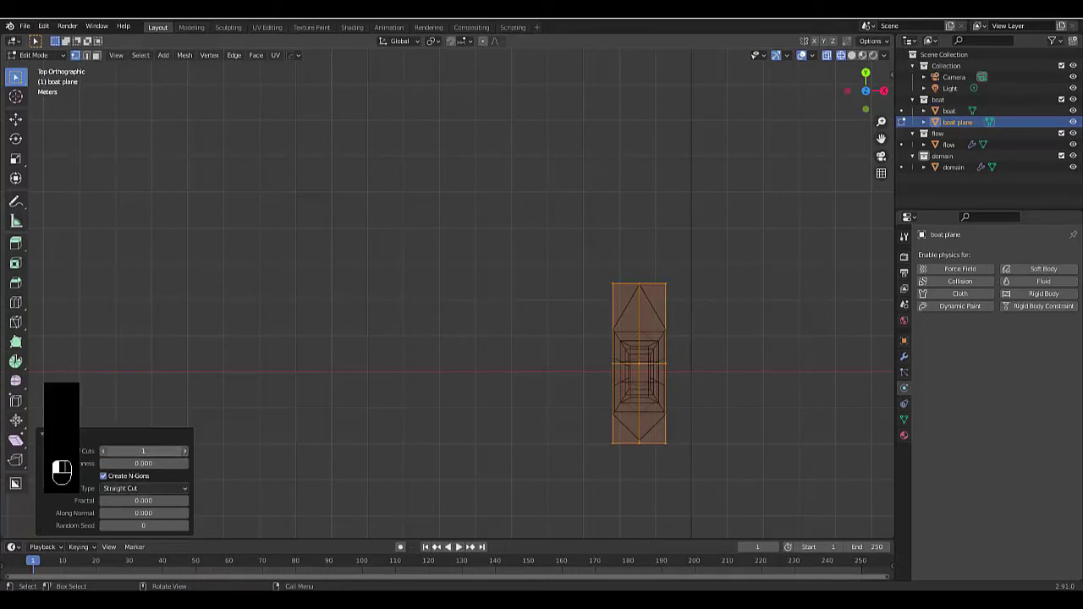
click(152, 452)
key(Return)
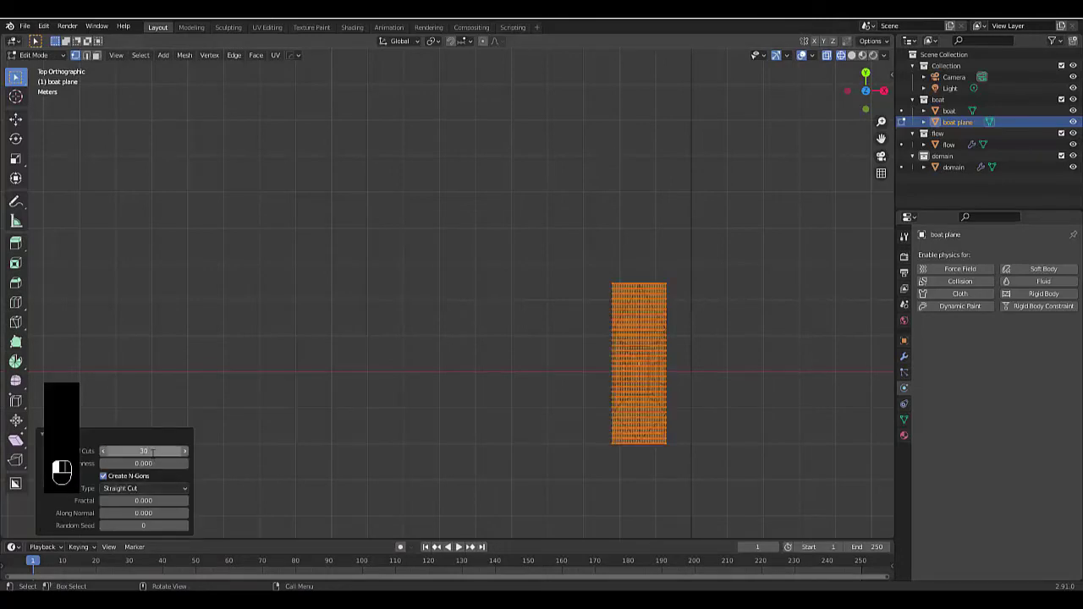
Step: Create a vertex group named "boat plane group" on the boat plane and assign all selected vertices to it
click(908, 419)
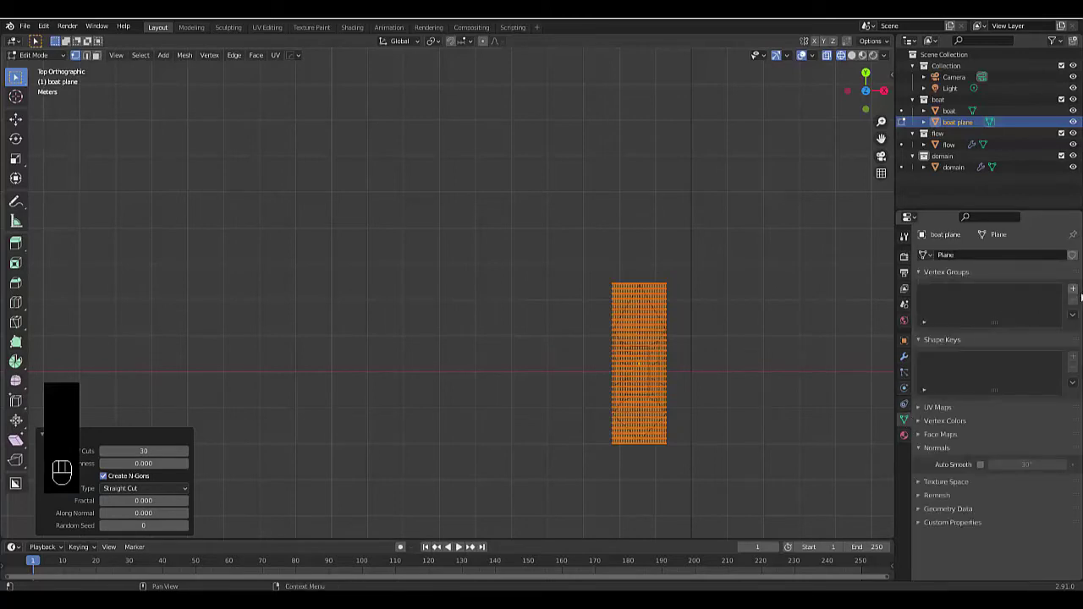
click(1073, 290)
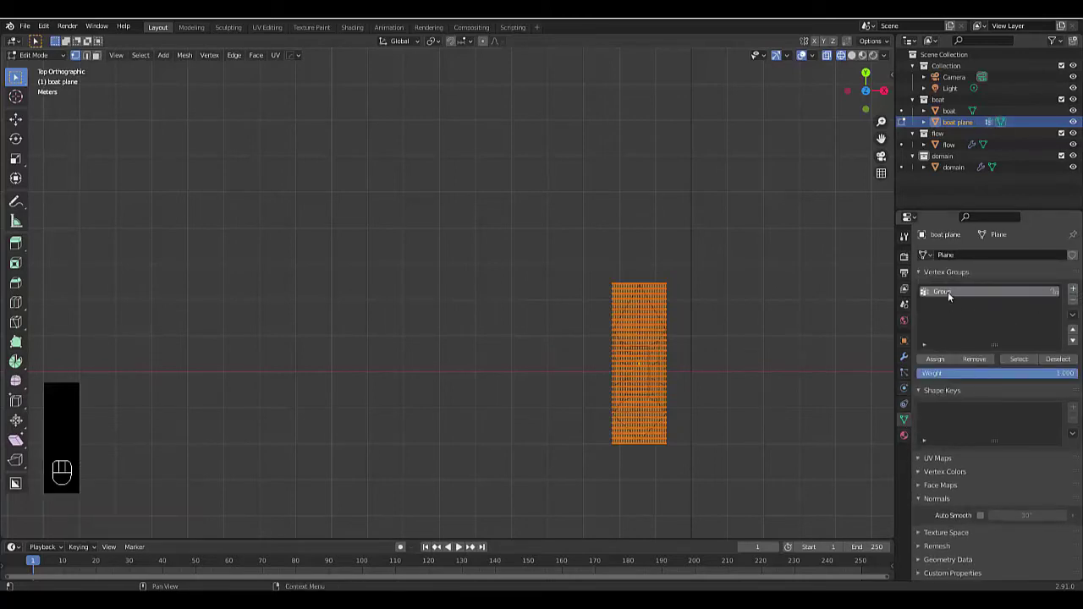
text(boat plane g)
click(936, 359)
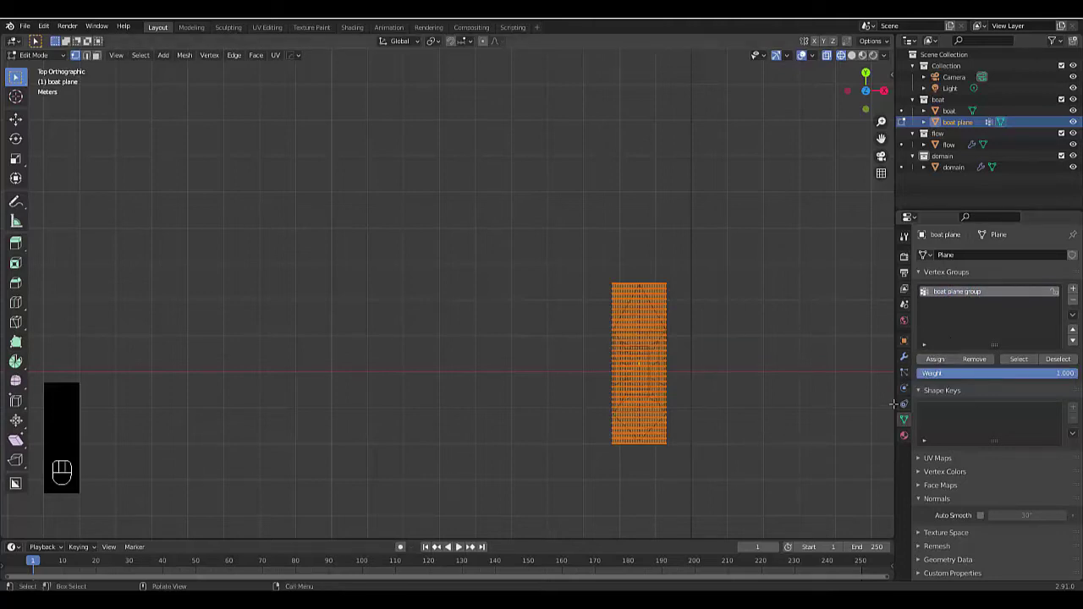
Step: Add a Shrinkwrap modifier to the boat plane with domain as target and "boat plane group" as vertex group
click(904, 356)
click(966, 256)
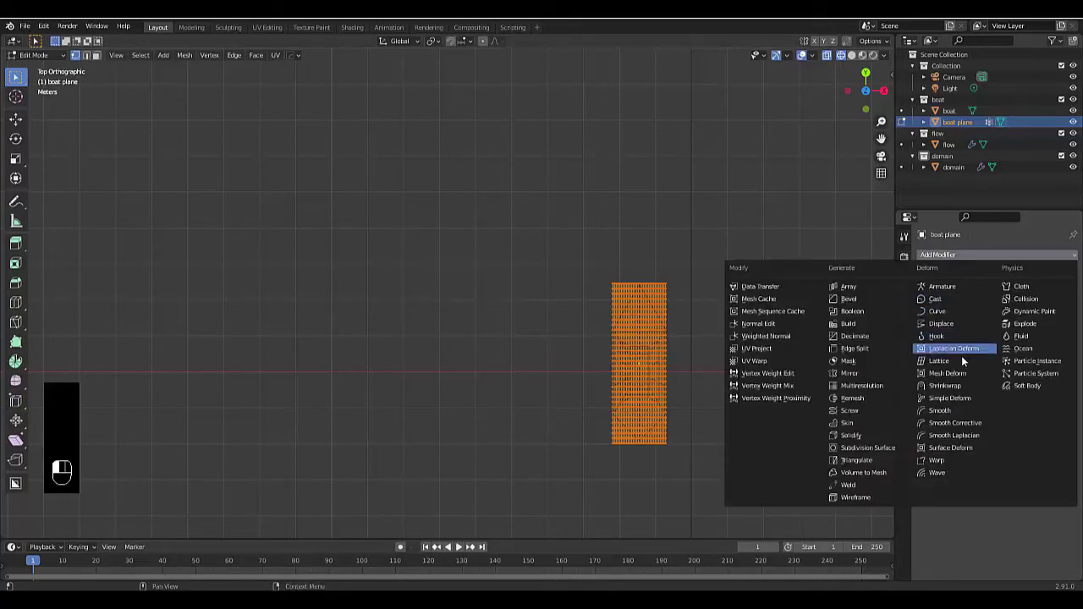
click(960, 386)
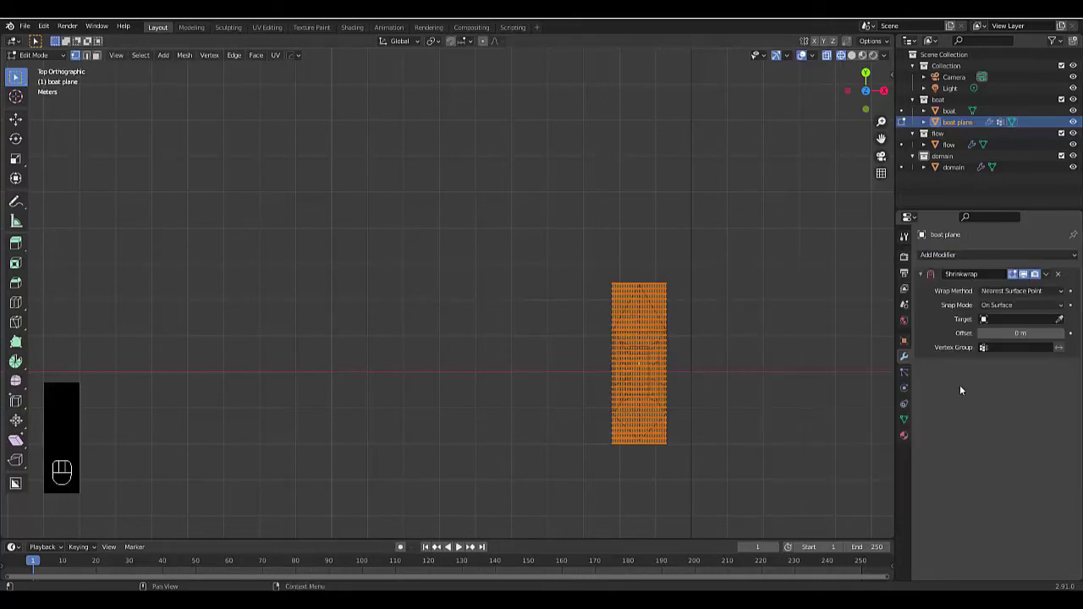
click(1012, 320)
click(991, 347)
click(1008, 348)
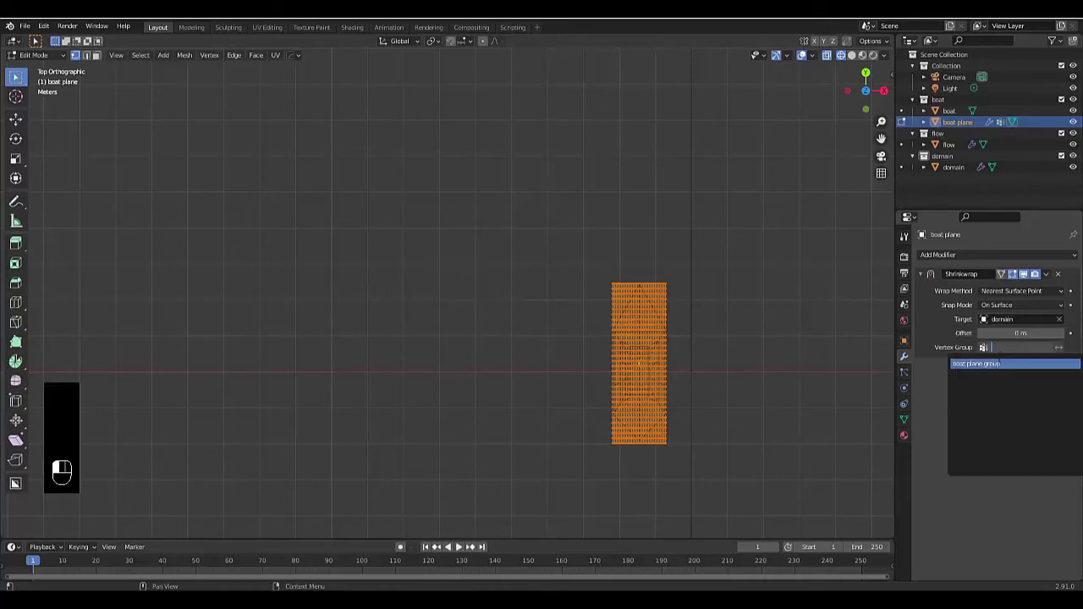
click(992, 363)
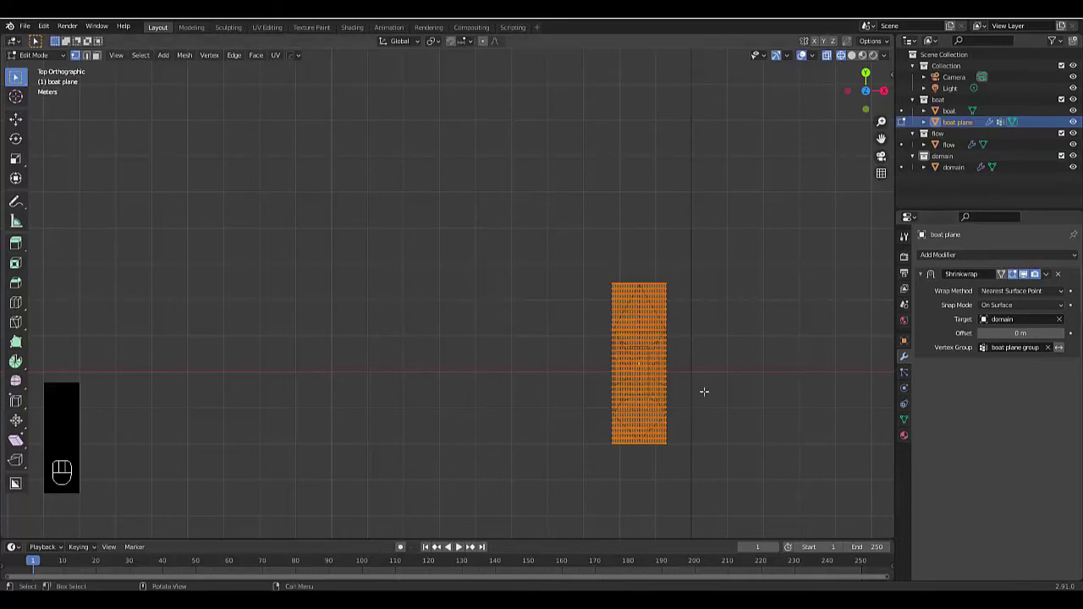
Step: Return to Object Mode and enable Fluid physics on the boat with type Effector
click(947, 110)
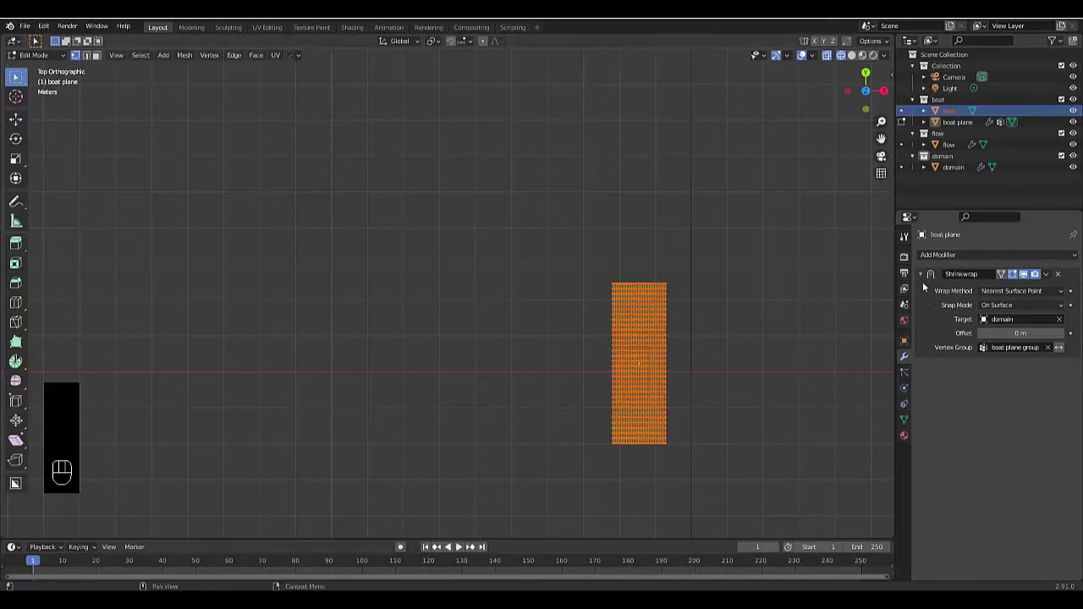
click(953, 121)
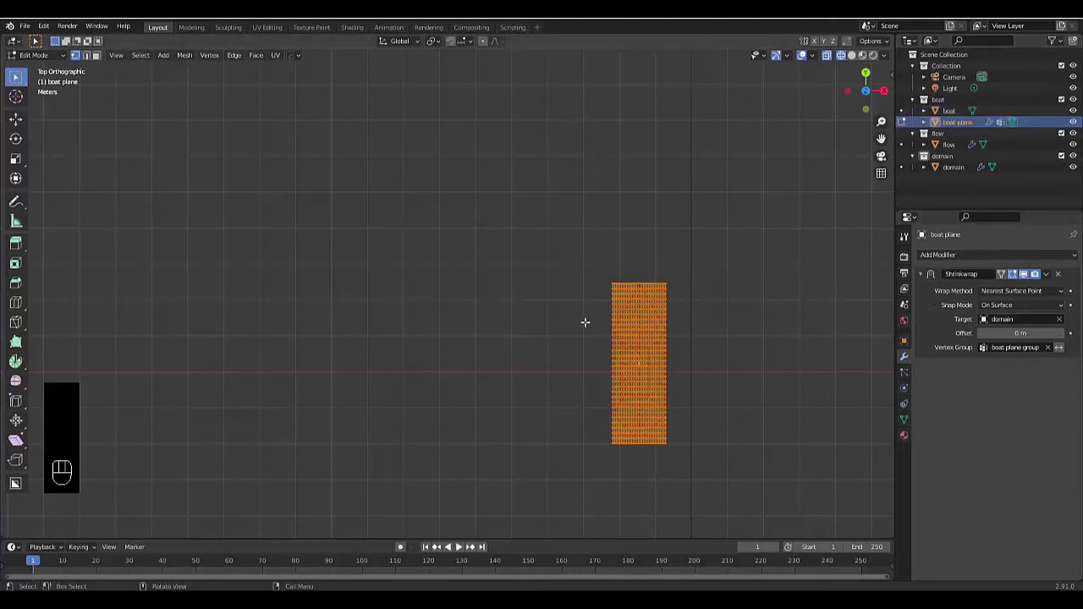
key(Tab)
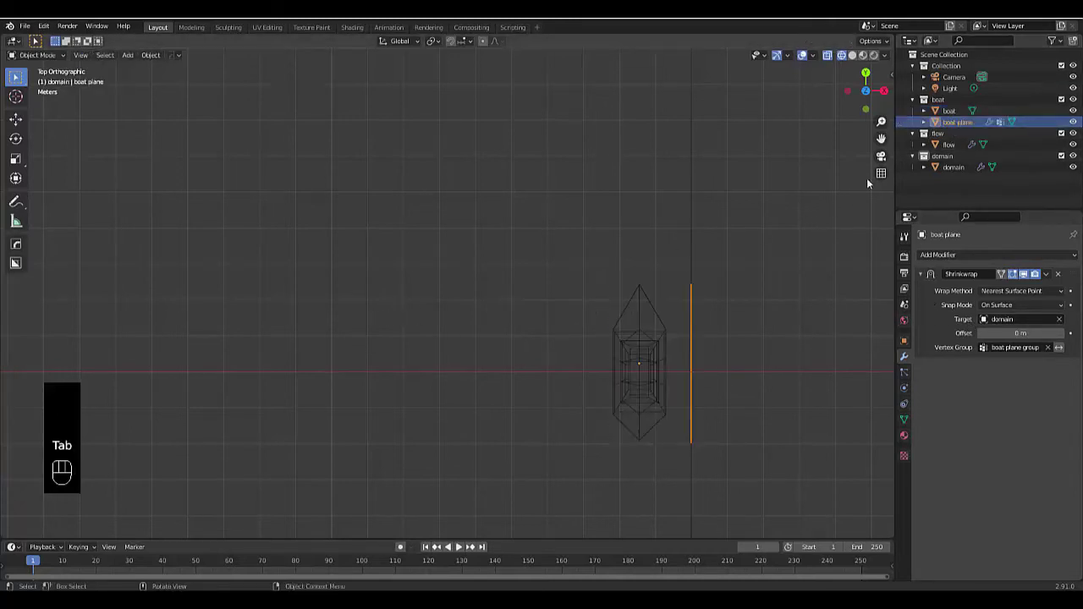
click(945, 111)
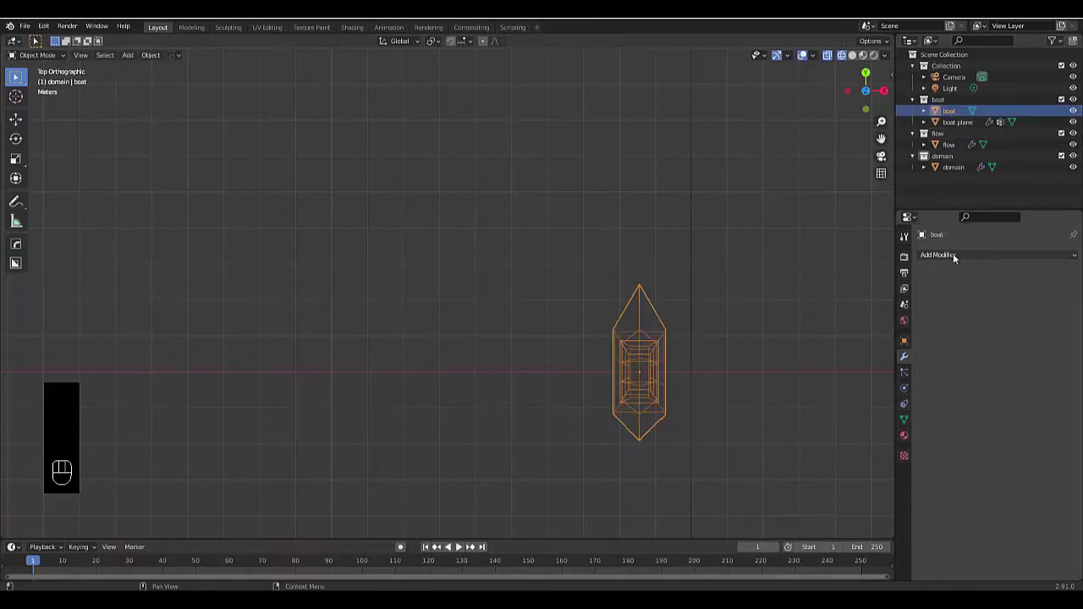
click(905, 388)
click(1027, 281)
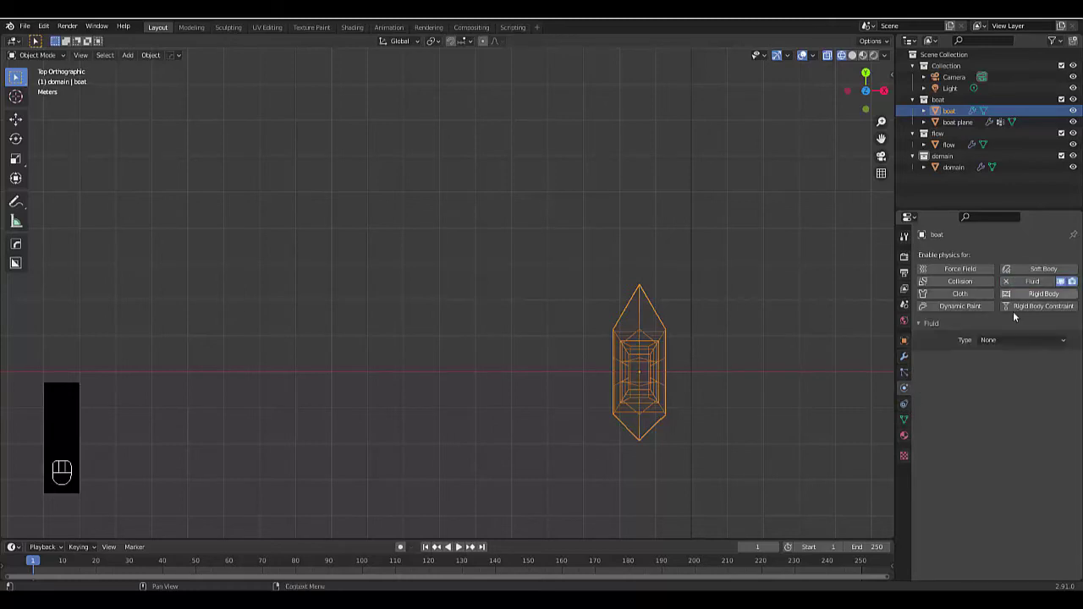
click(1002, 340)
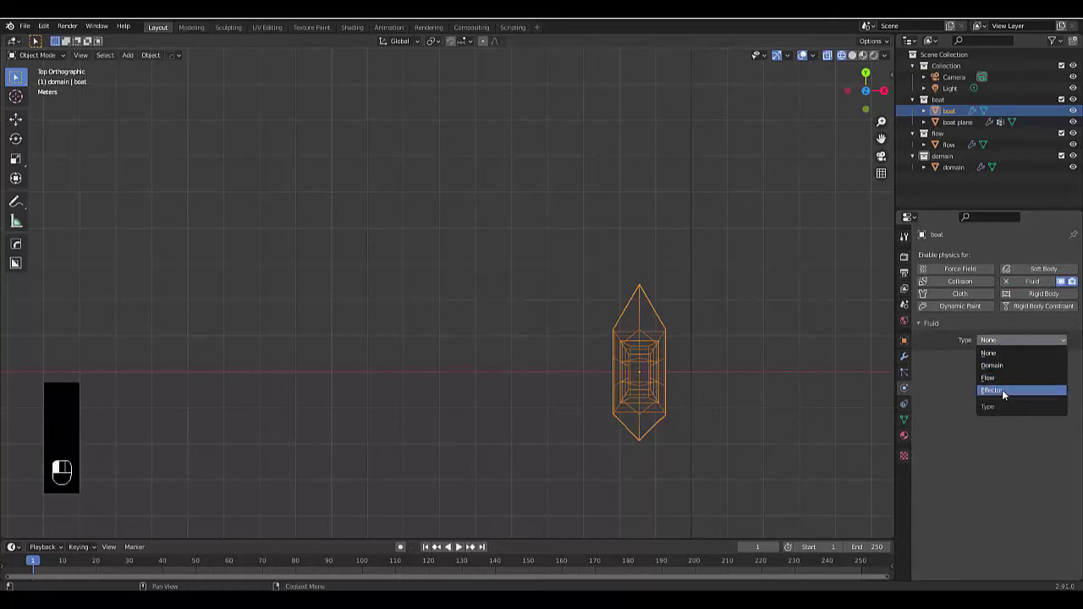
click(1002, 389)
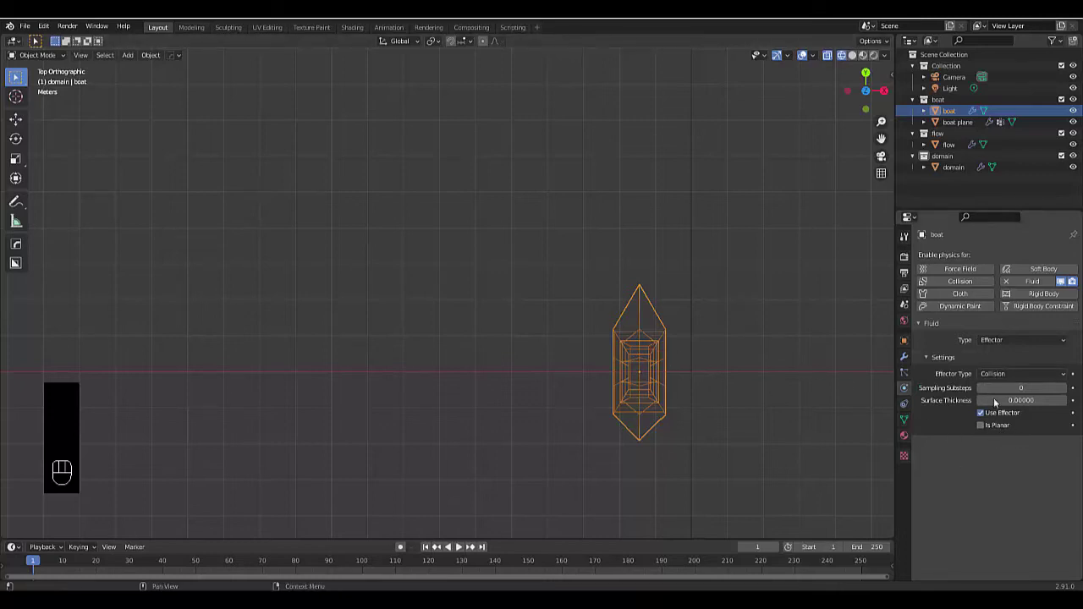
Step: Add a Copy Location constraint to the boat, targeting boat plane with vertex group "boat plane group"
click(905, 406)
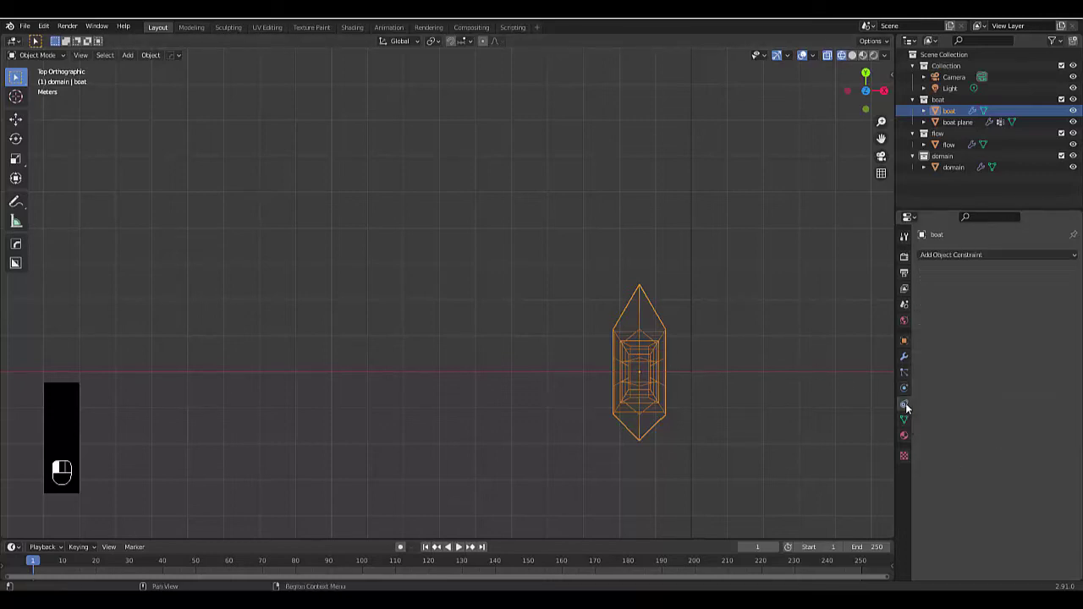
click(977, 254)
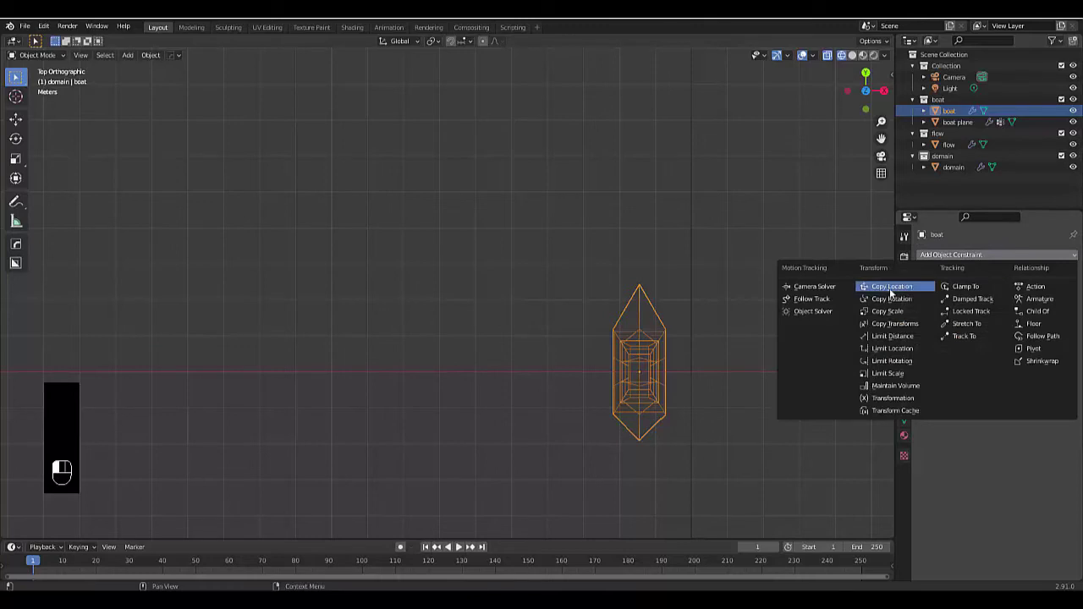
click(891, 292)
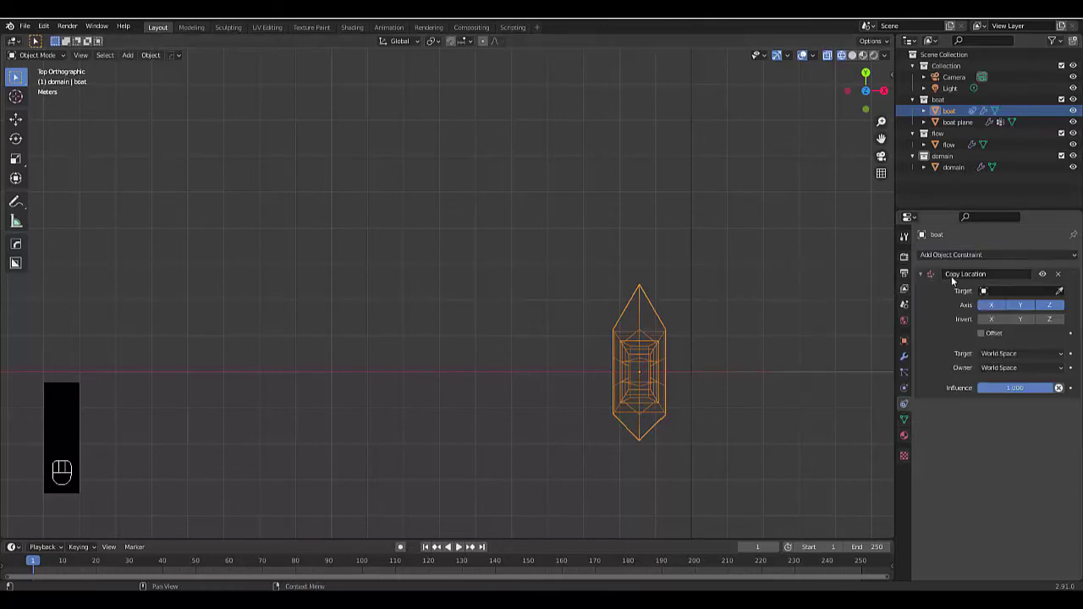
click(999, 290)
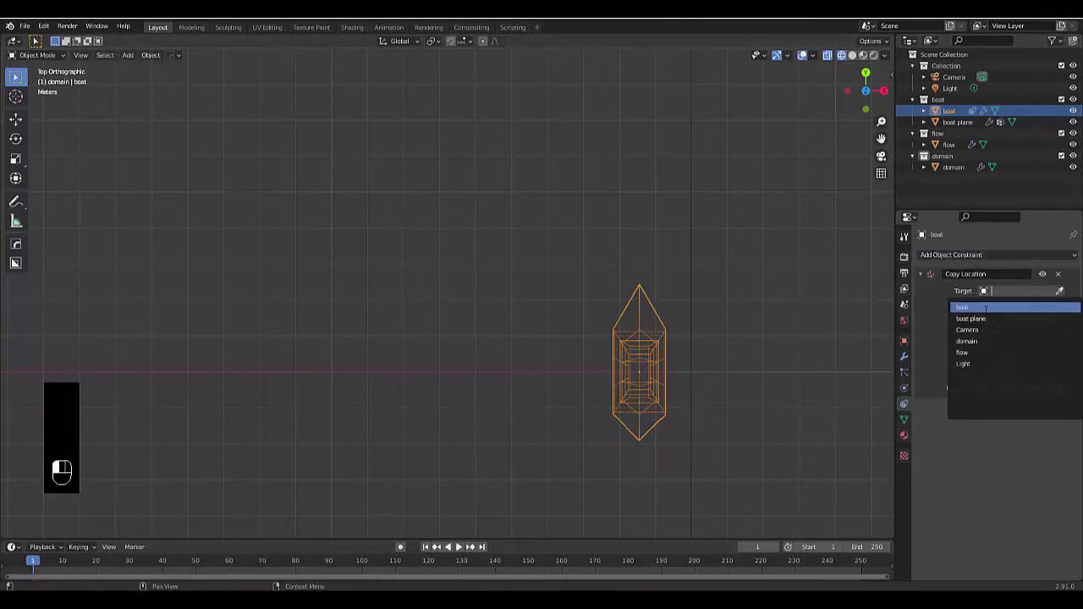
click(989, 318)
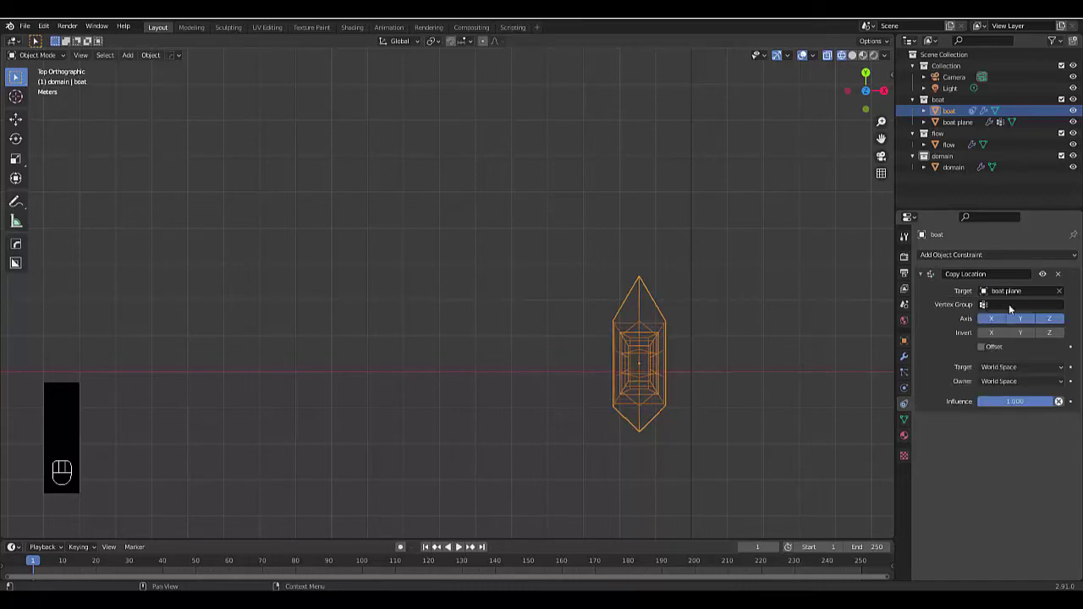
click(1010, 305)
click(978, 321)
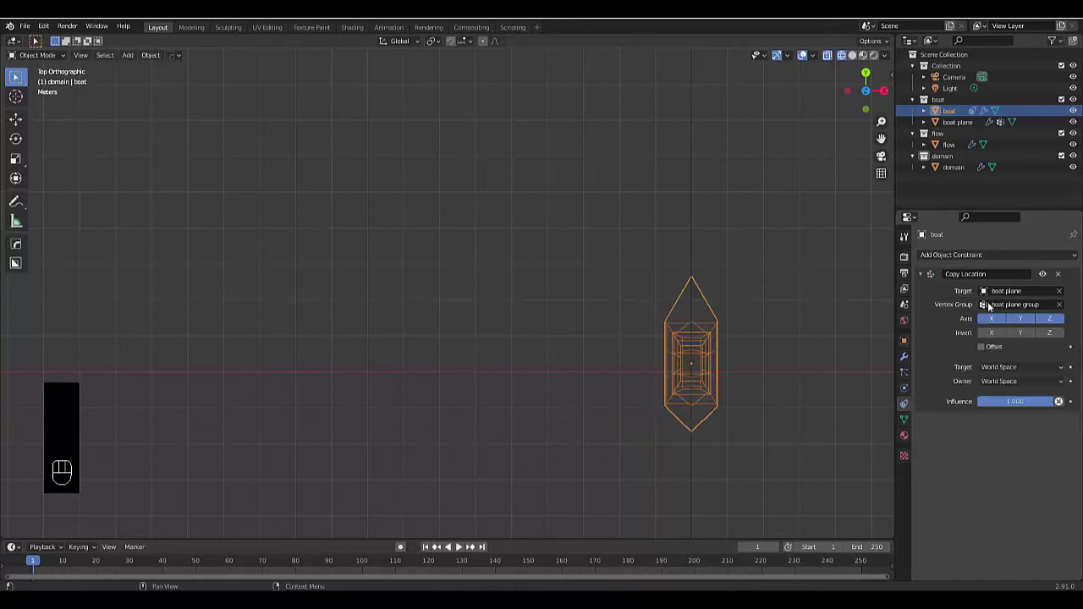
Step: Add a Copy Rotation constraint to the boat, targeting boat plane with vertex group "boat plane group"
click(957, 256)
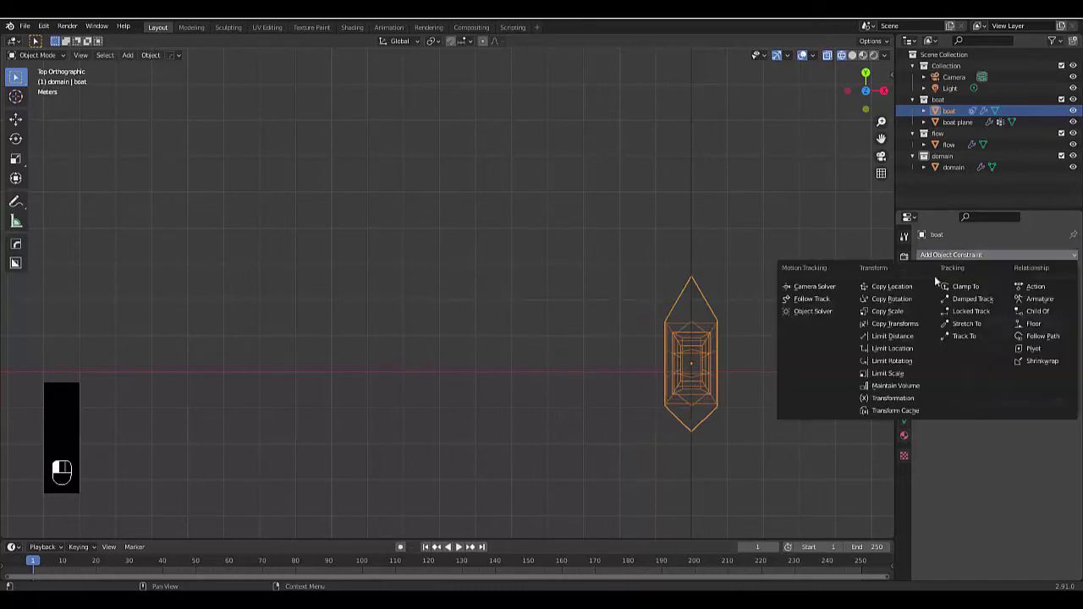
click(876, 298)
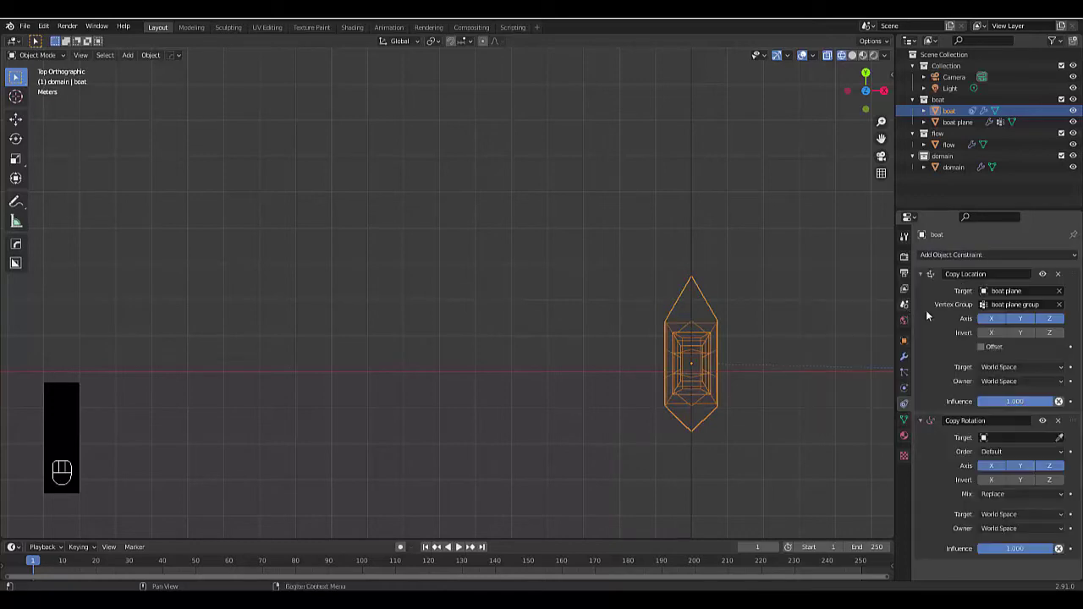
click(1001, 438)
click(982, 466)
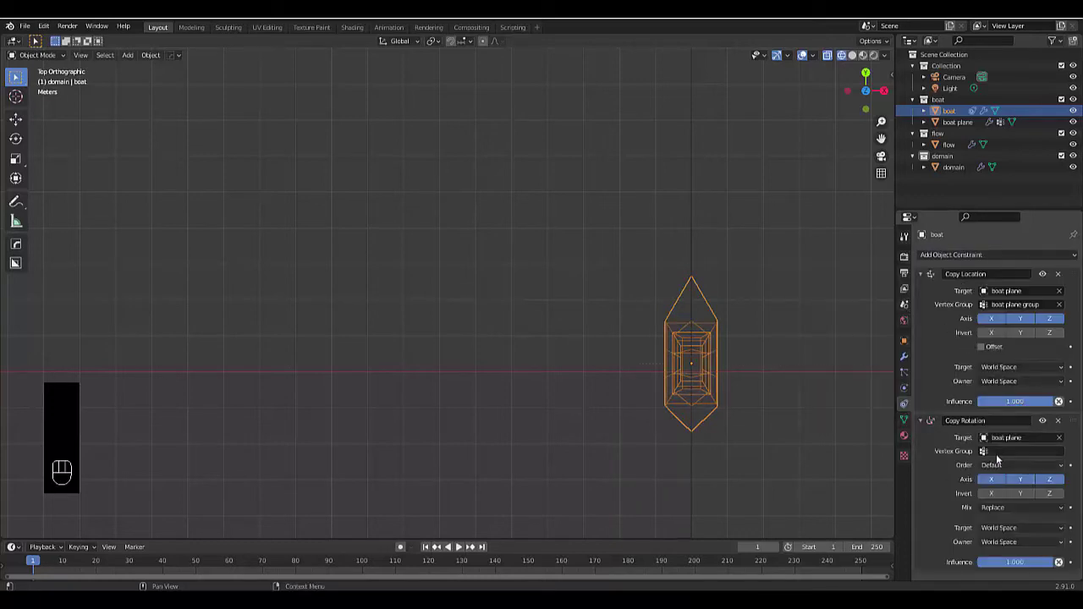
click(992, 452)
click(992, 467)
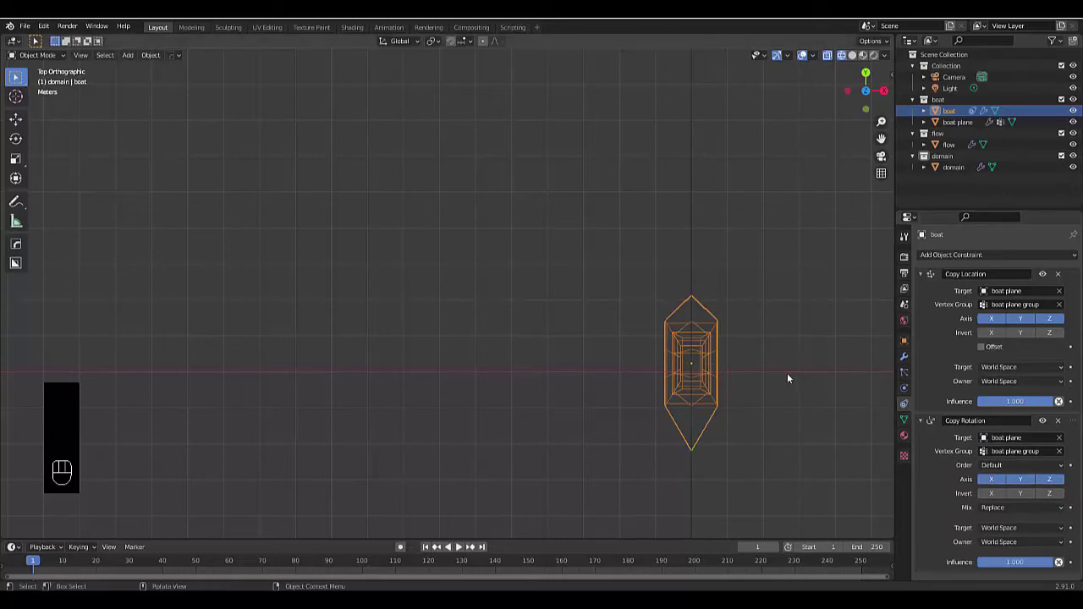
Step: In front view, move the boat plane about 11.46 m along X and 9.37 m along Z, above the domain's centre
mouse_move(787, 372)
middle_down()
mouse_move(756, 403)
mouse_move(784, 385)
middle_up()
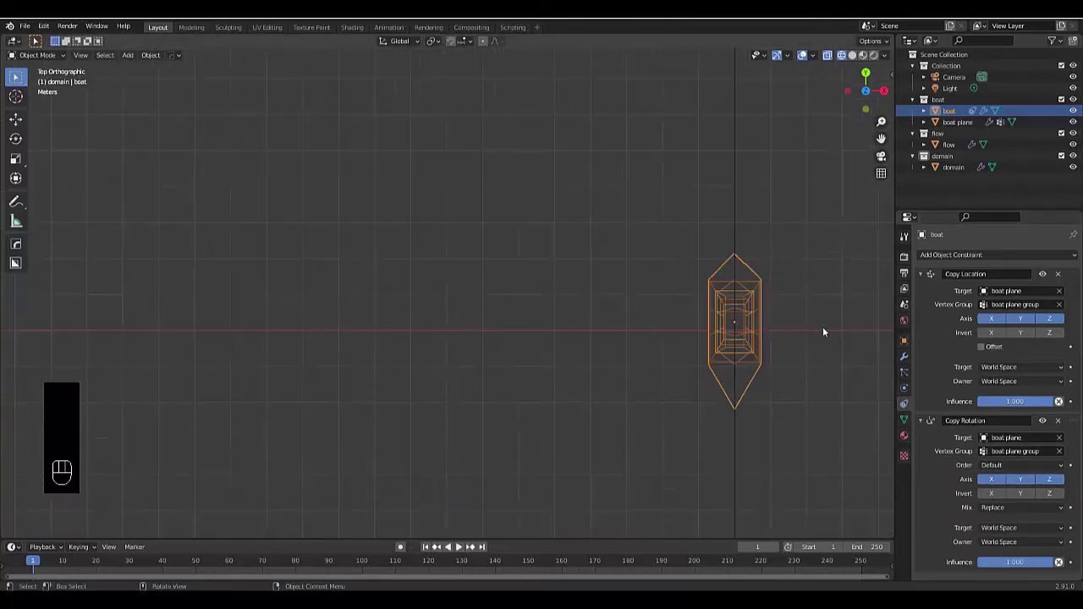
middle_drag(686, 388, 678, 355)
key(KP_1)
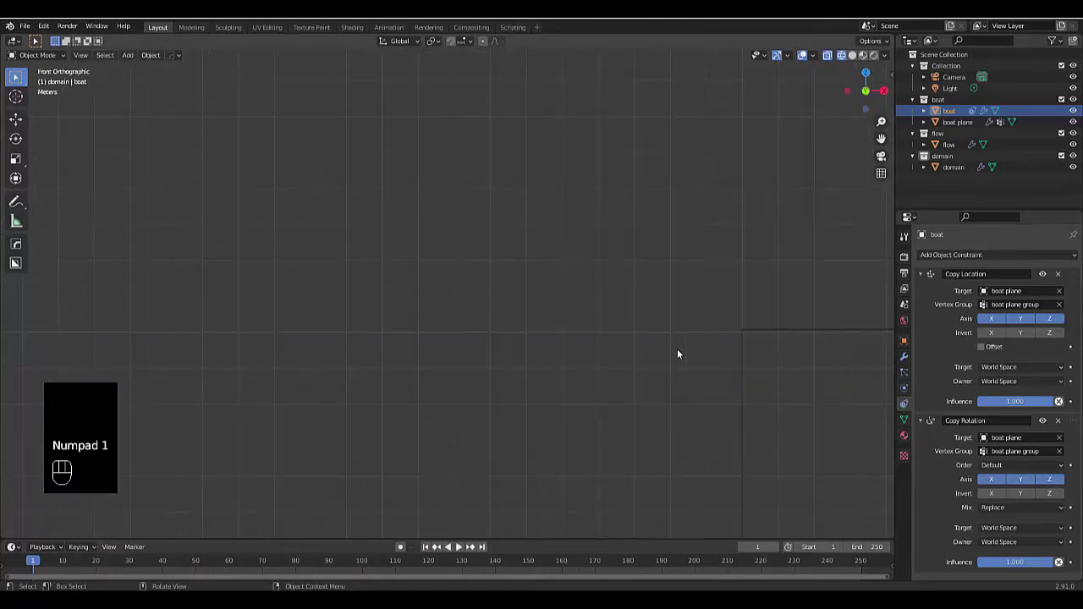
click(957, 122)
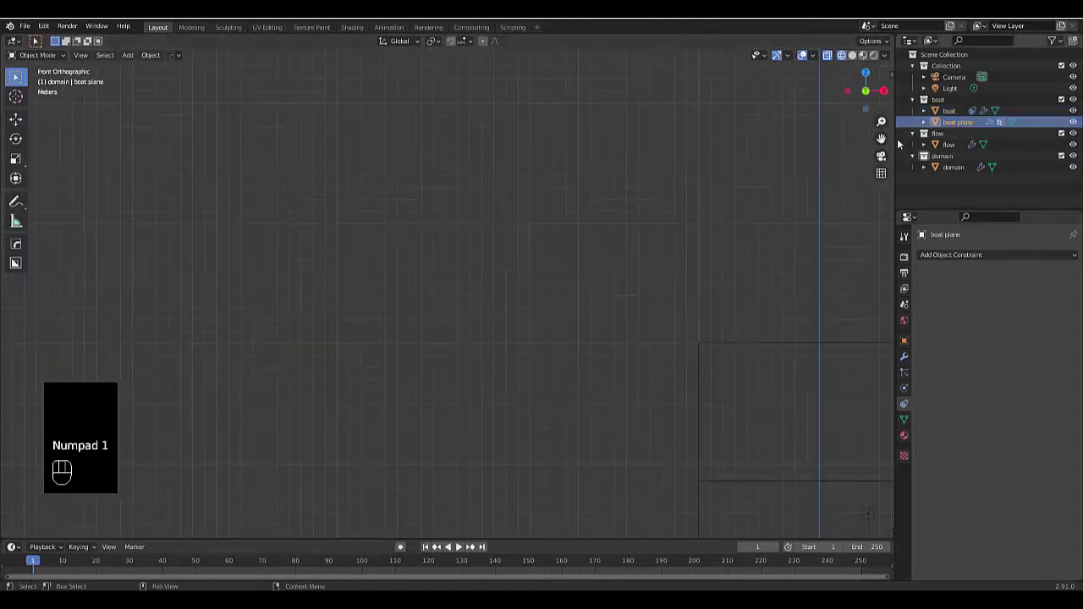
scroll(705, 281, down, 4)
scroll(731, 340, up, 6)
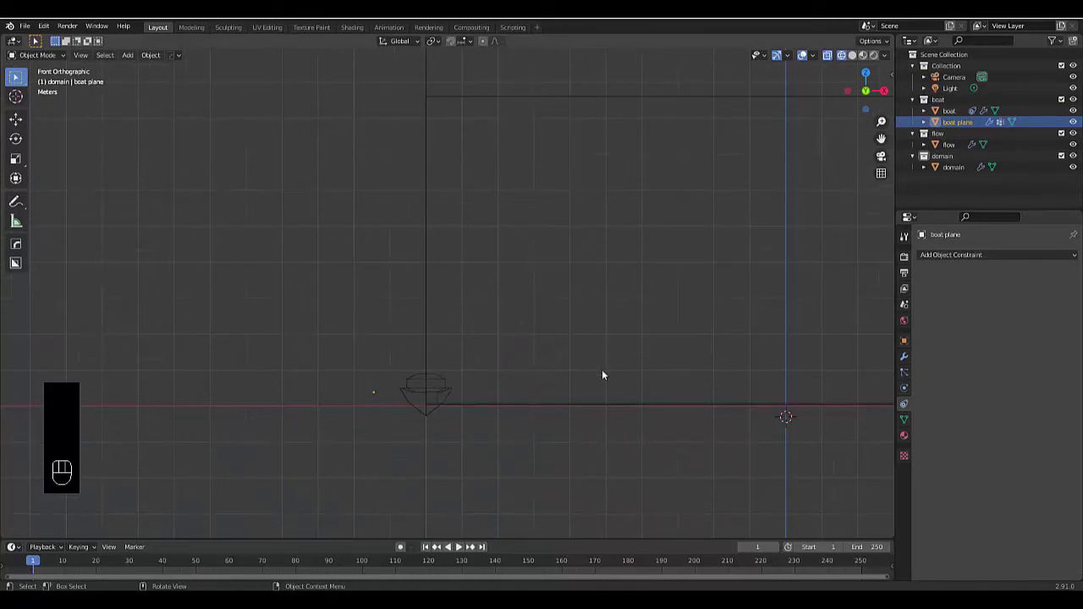
key(g)
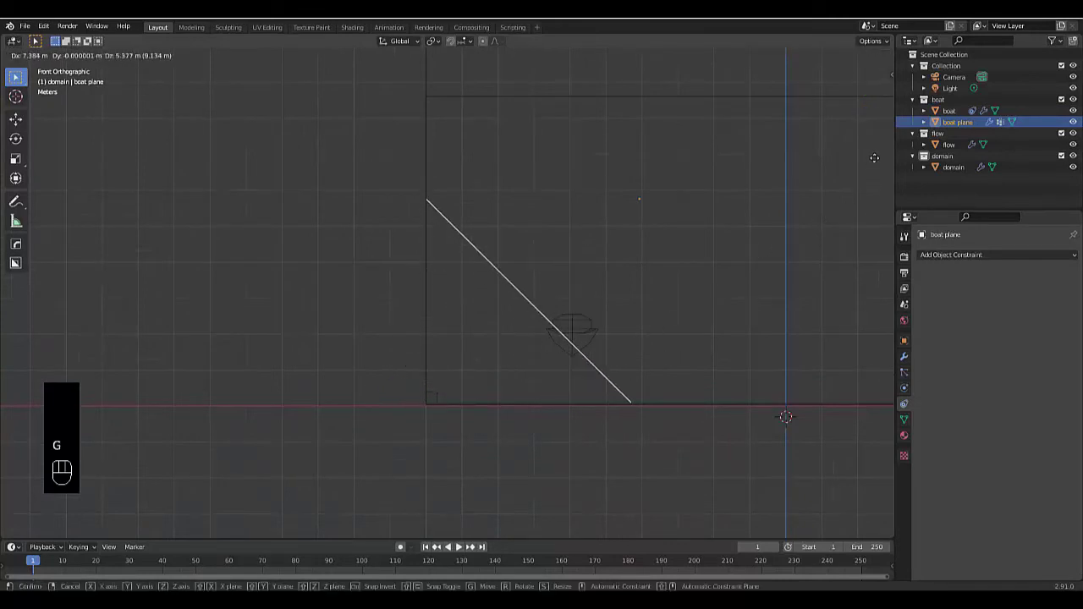
click(123, 519)
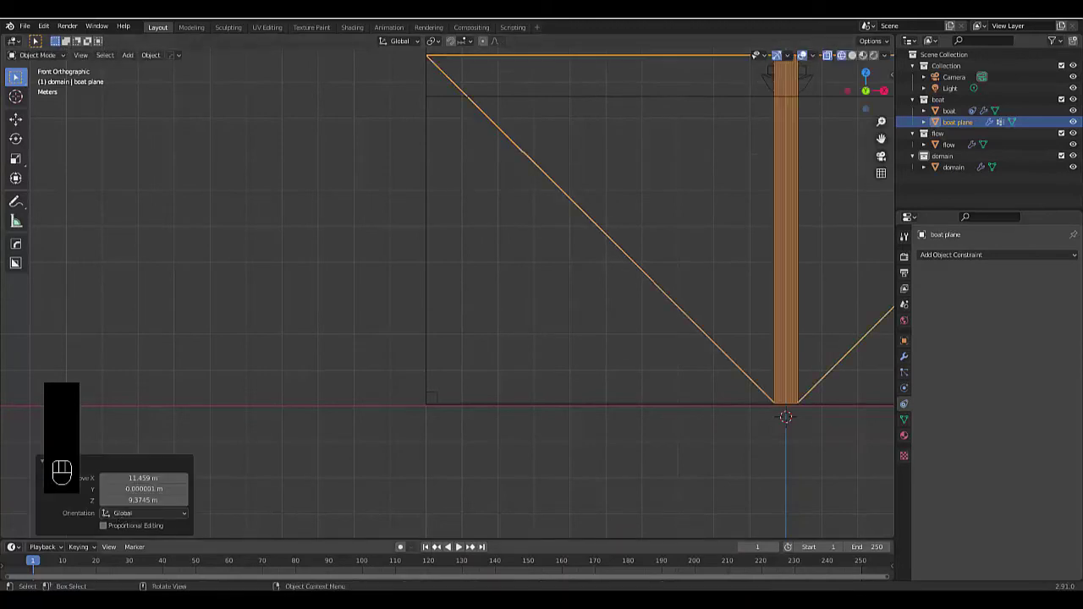
Step: Raise the boat plane about 0.48 m along Z, keeping it centred over the domain
scroll(589, 374, down, 1)
scroll(631, 244, down, 4)
scroll(728, 233, up, 6)
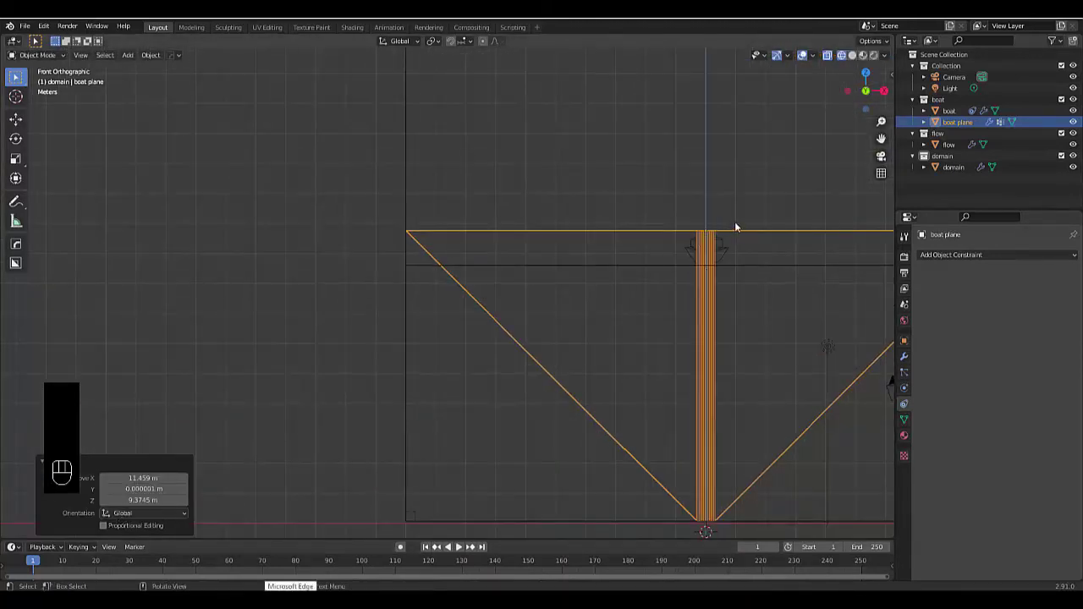
key(g)
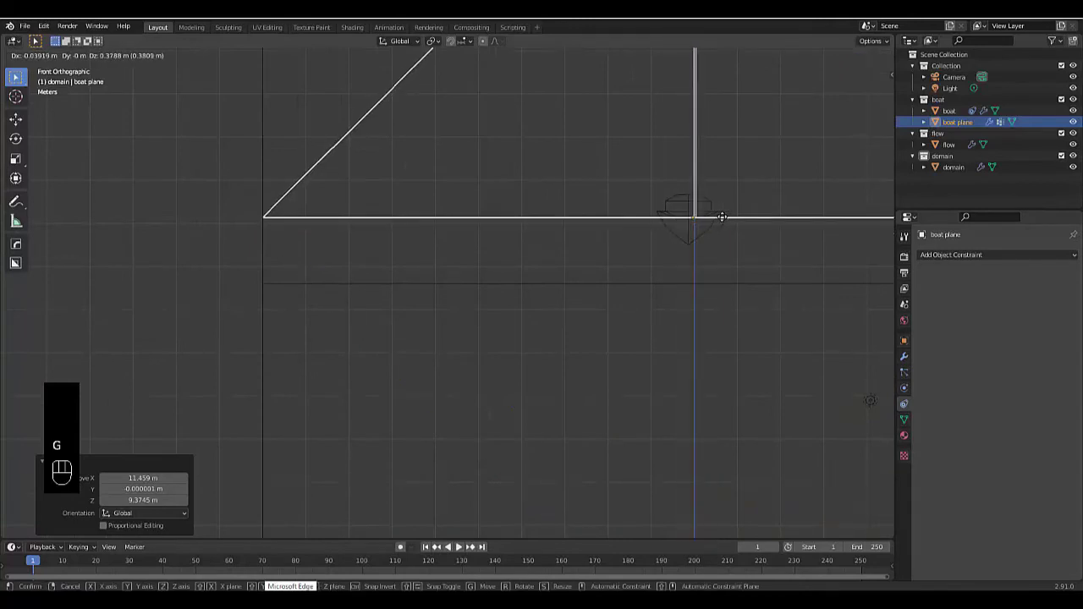
key(z)
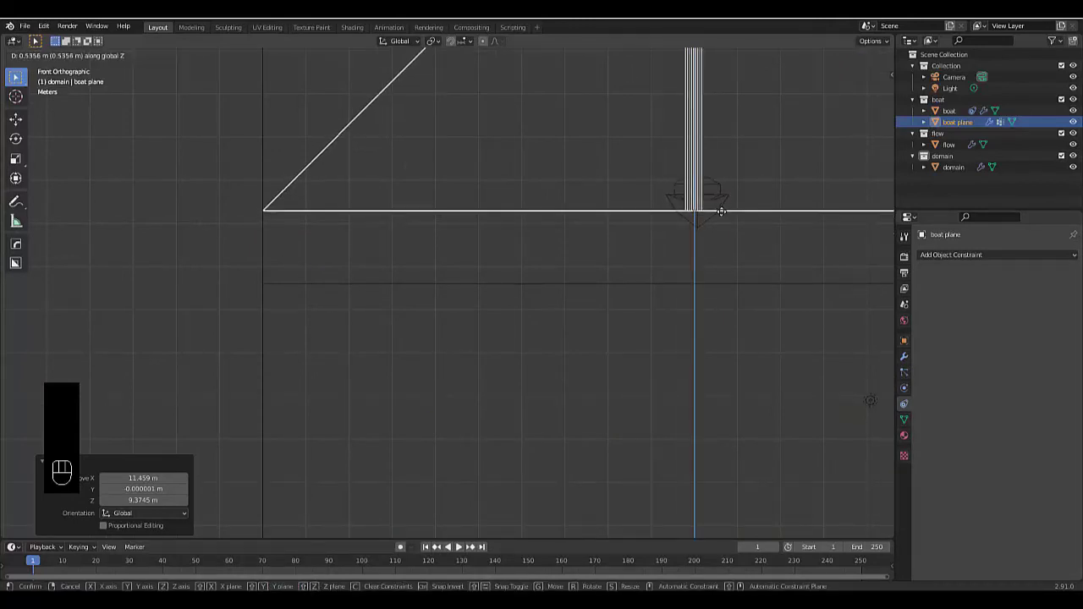
click(722, 211)
key(Home)
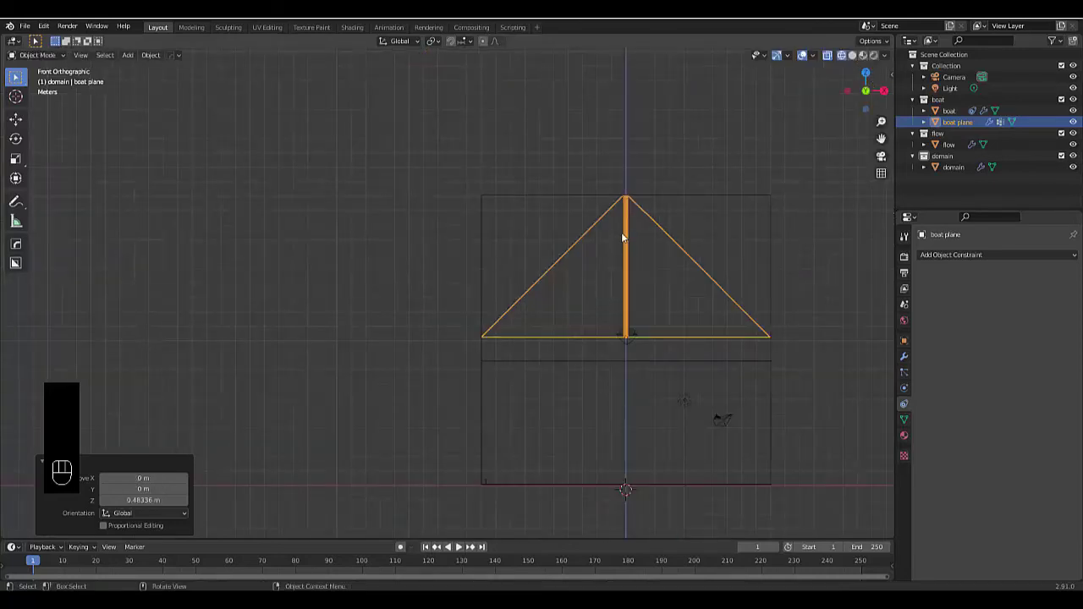
scroll(622, 237, up, 2)
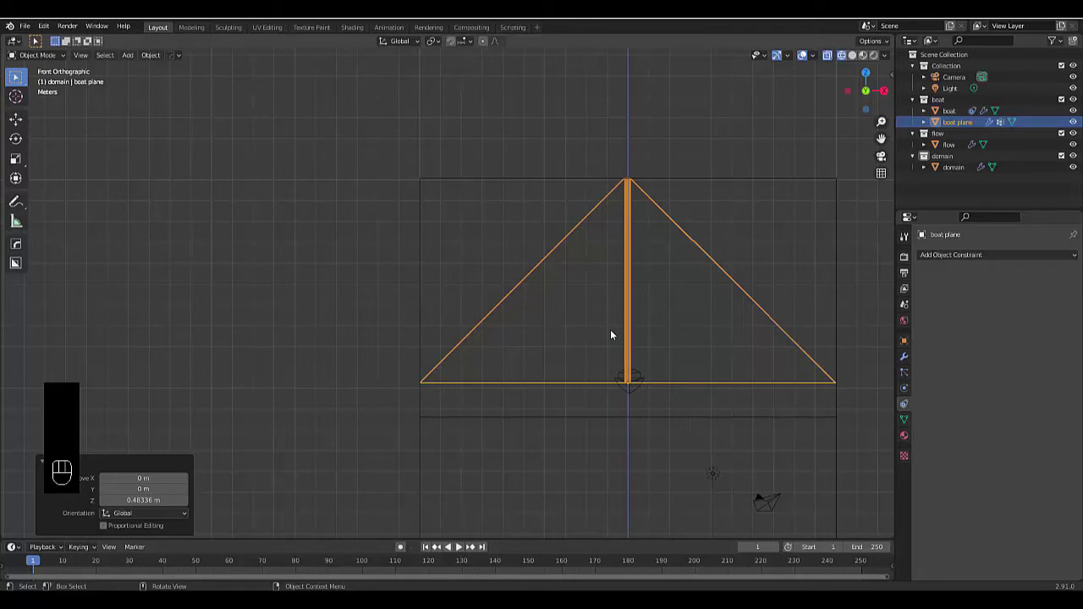
scroll(610, 334, down, 1)
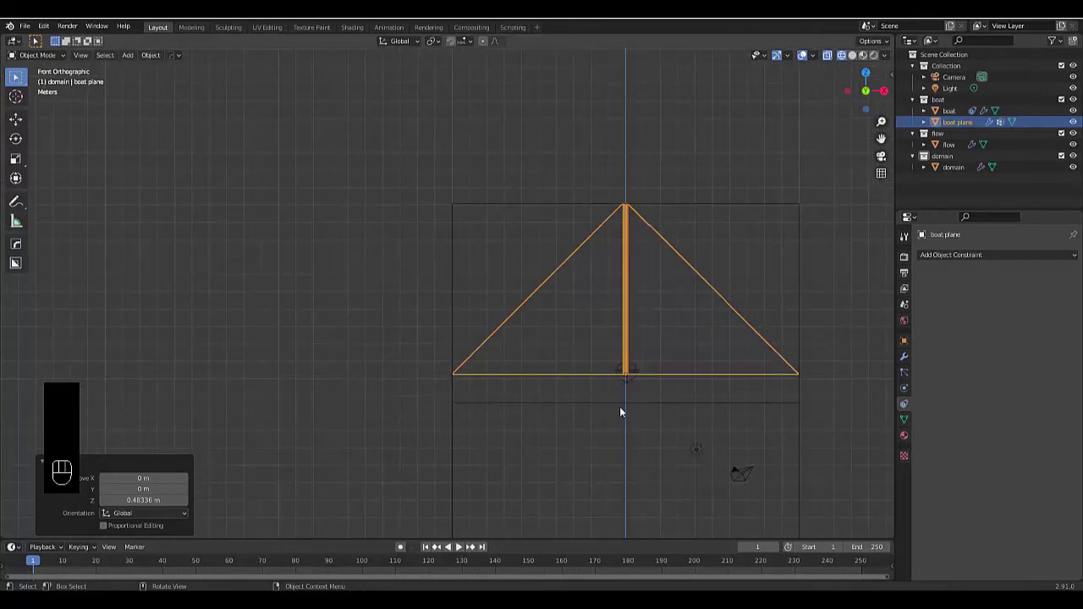
scroll(620, 408, down, 3)
scroll(638, 401, up, 3)
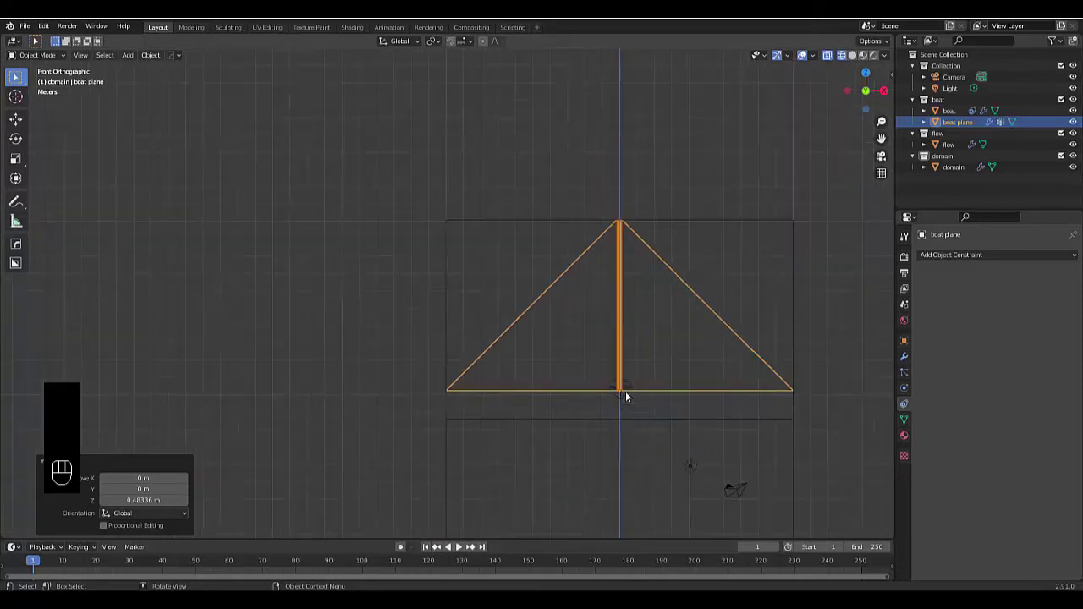
scroll(618, 408, up, 8)
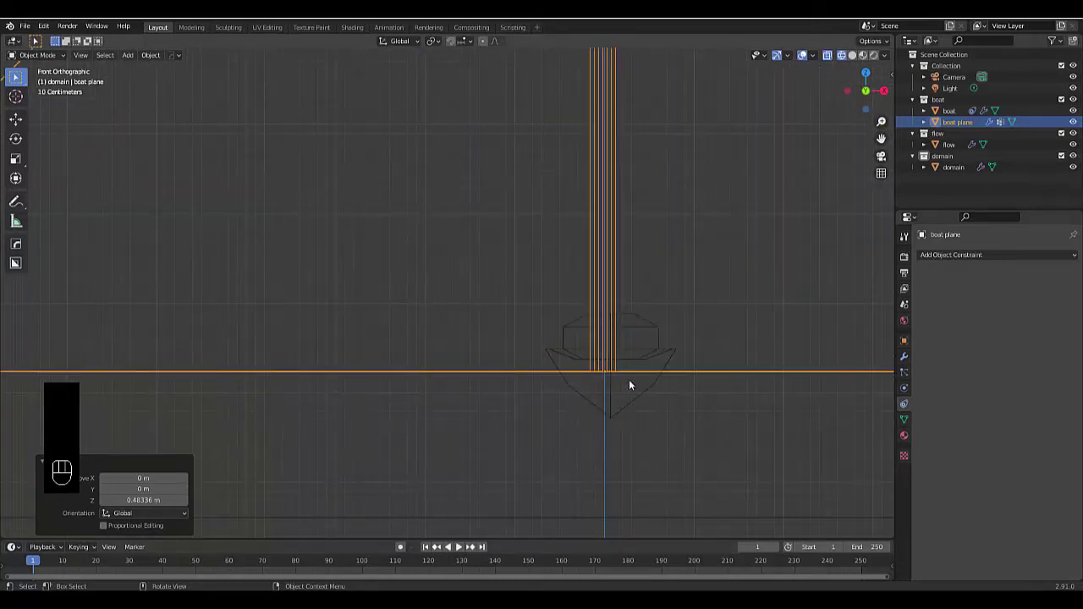
scroll(616, 384, down, 8)
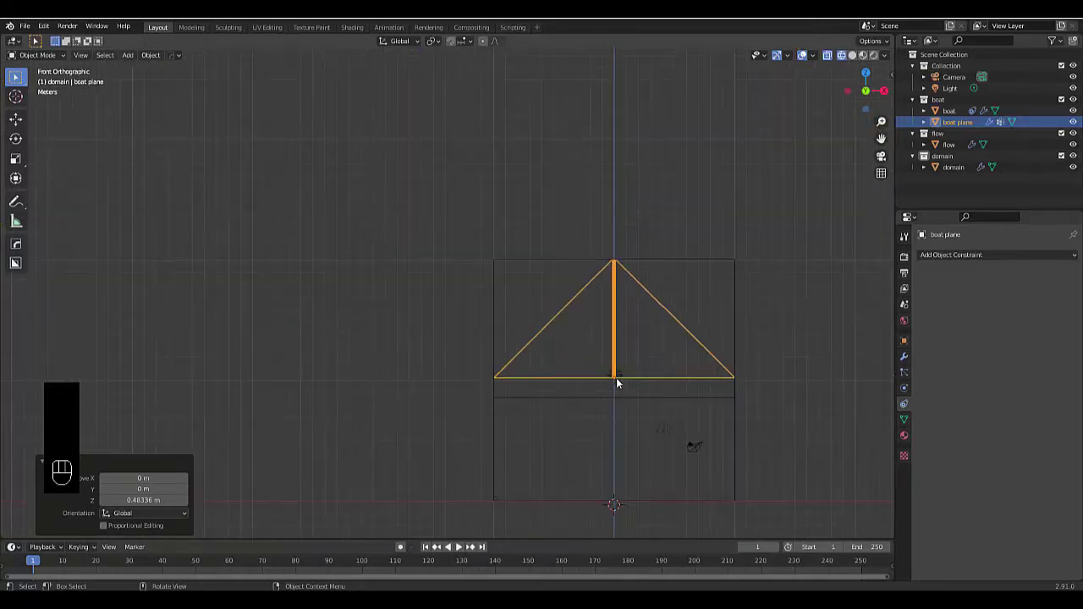
Step: Select the domain and bake all of its liquid simulation for frames 1 to 250
click(527, 259)
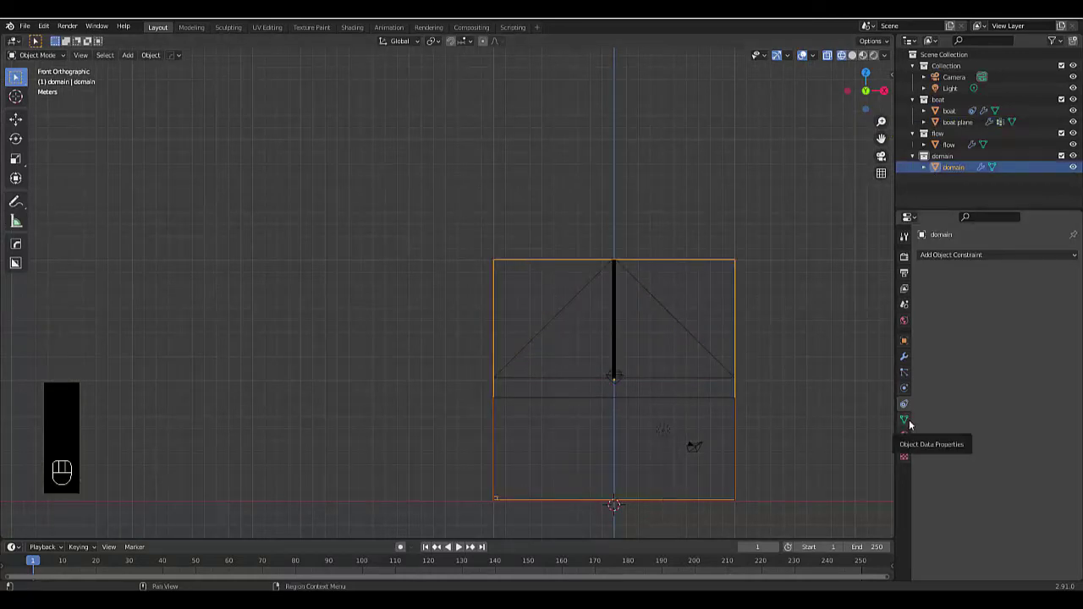
click(904, 387)
scroll(971, 433, down, 5)
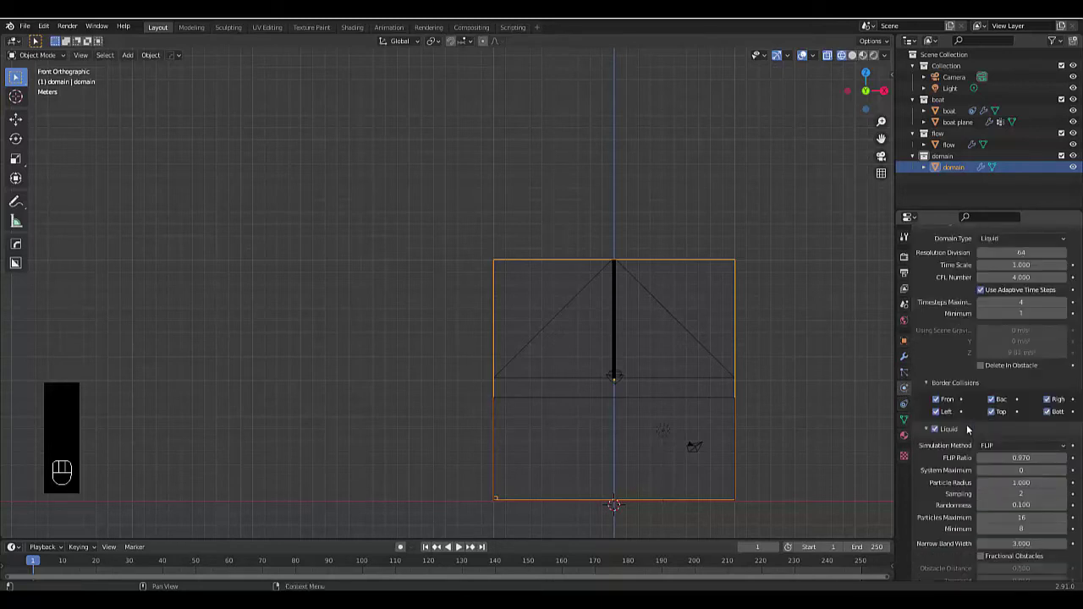
scroll(971, 433, down, 3)
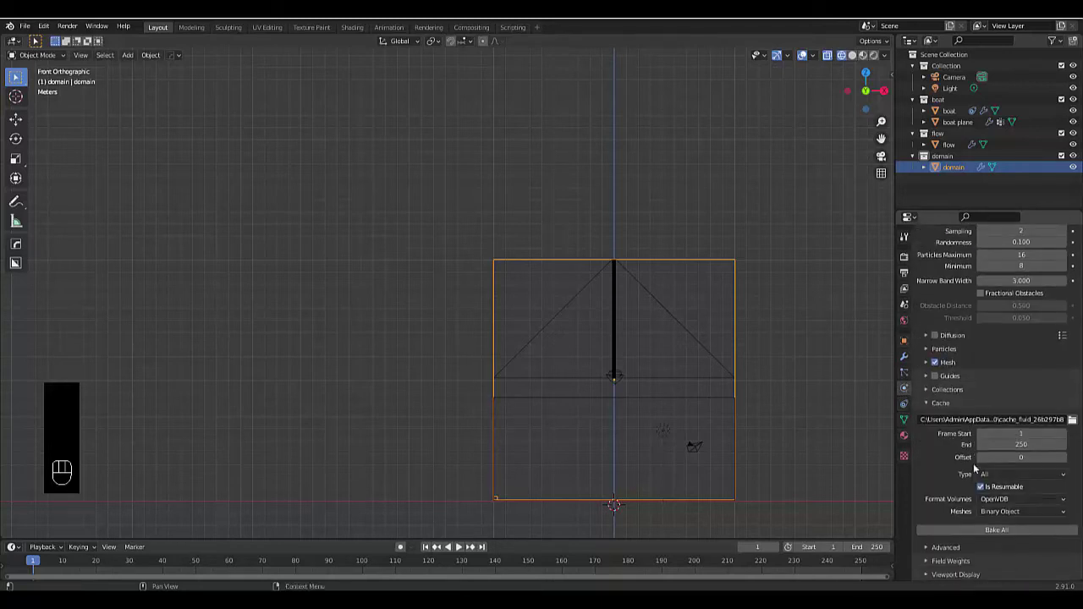
click(986, 531)
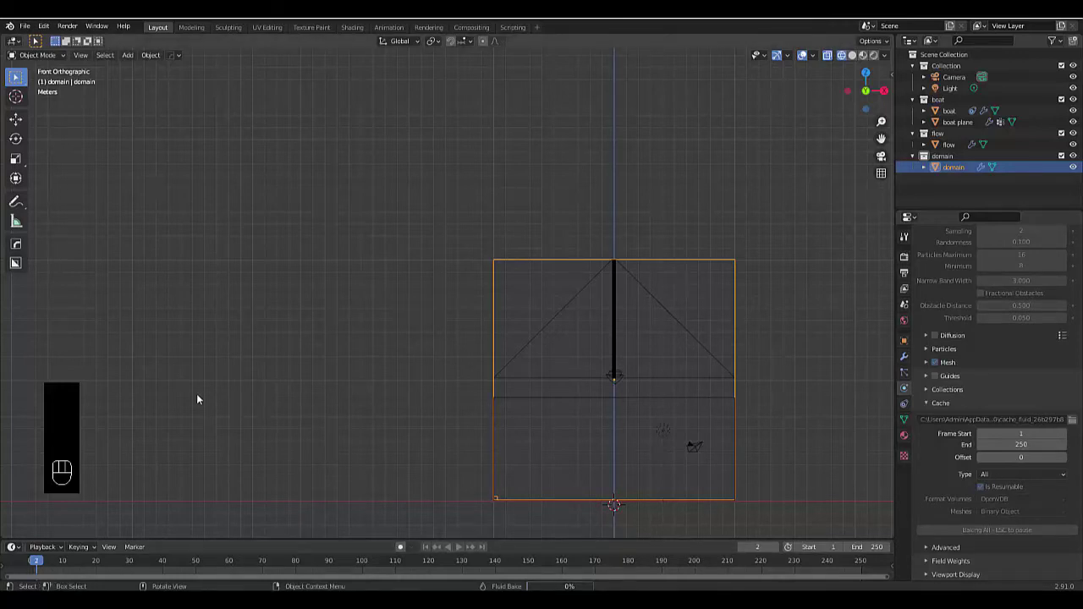
key(Escape)
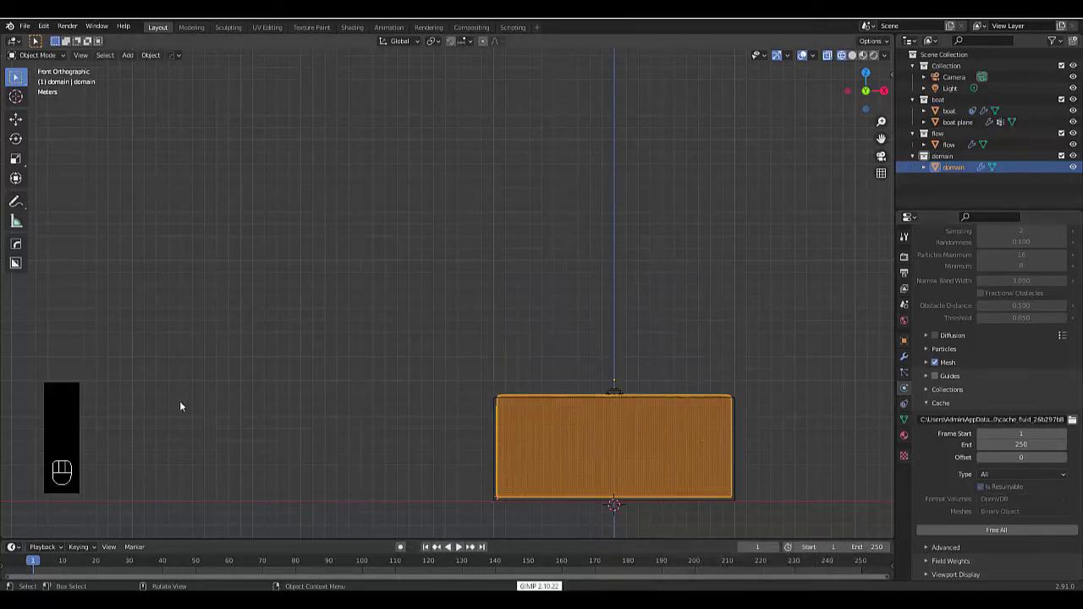
Step: Switch the viewport to solid shading and view the boat and water surface in perspective from above
scroll(585, 379, up, 5)
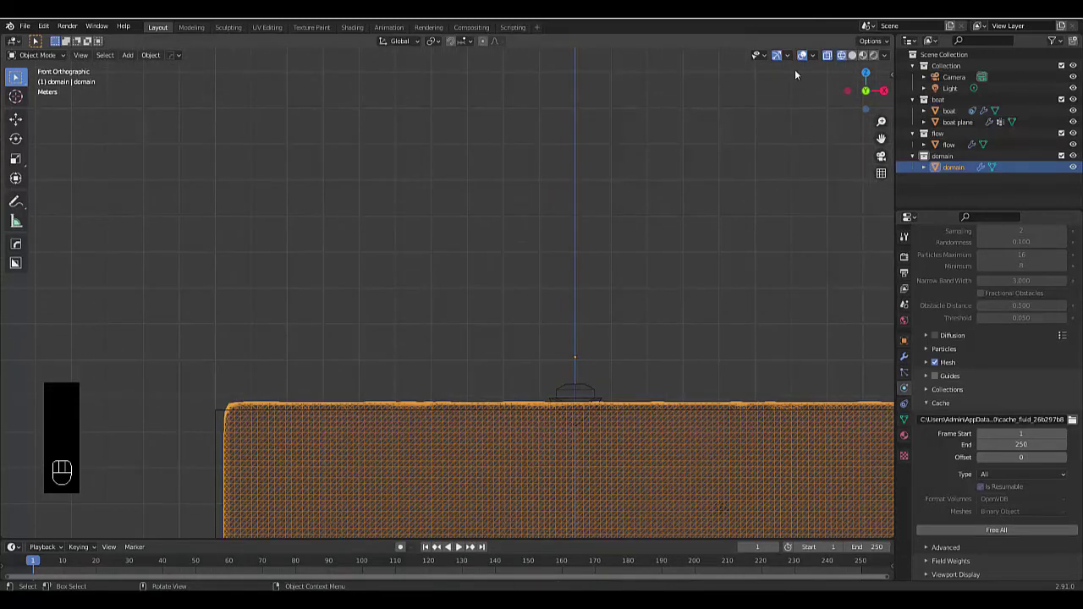
click(852, 56)
mouse_move(597, 287)
middle_down()
mouse_move(608, 350)
mouse_move(581, 332)
middle_up()
Step: Give the flow object a new material with a light blue base color (H 0.570, S 0.364) and transmission 1
click(670, 378)
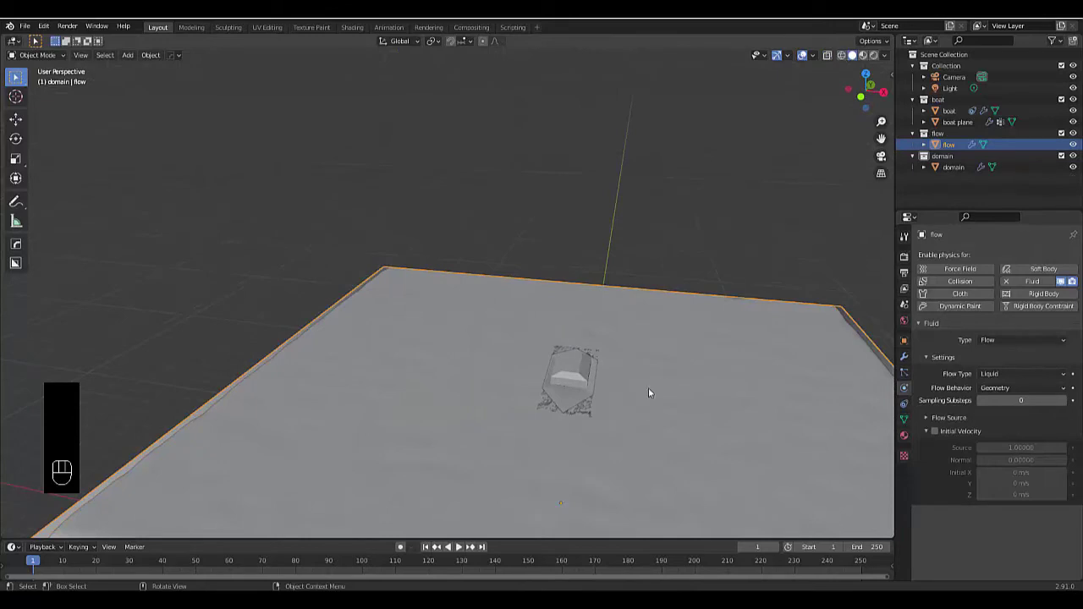
click(904, 435)
click(979, 303)
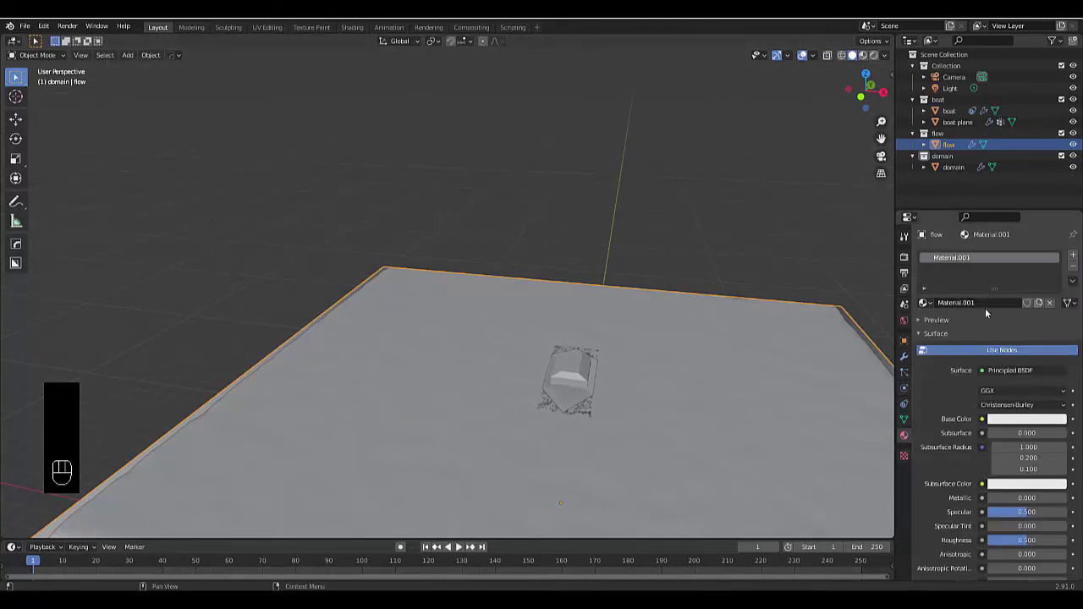
click(1027, 419)
click(1015, 284)
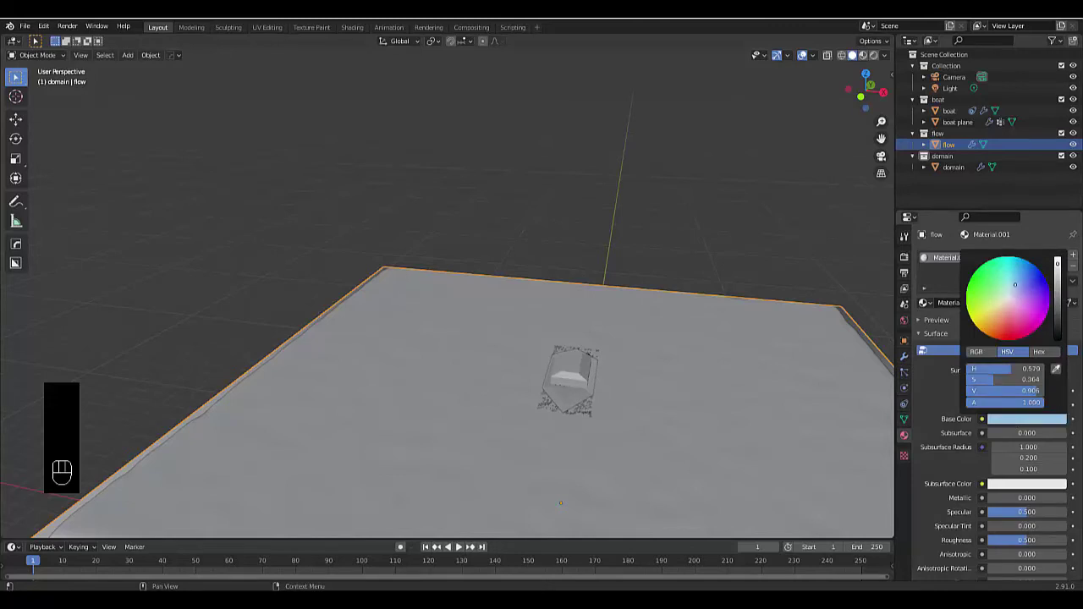
scroll(988, 480, down, 4)
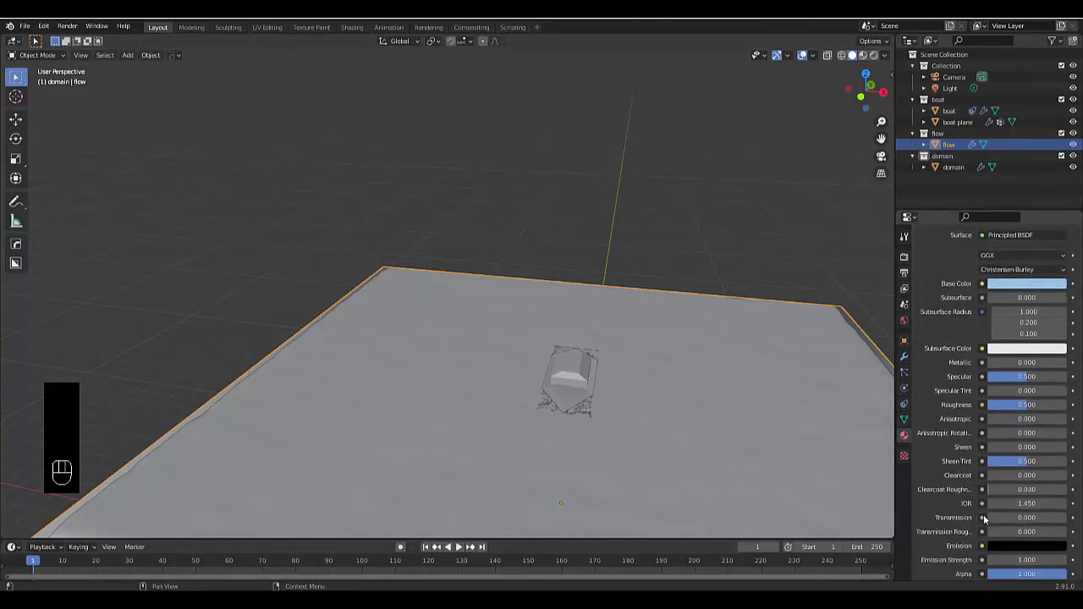
drag(986, 518, 1068, 518)
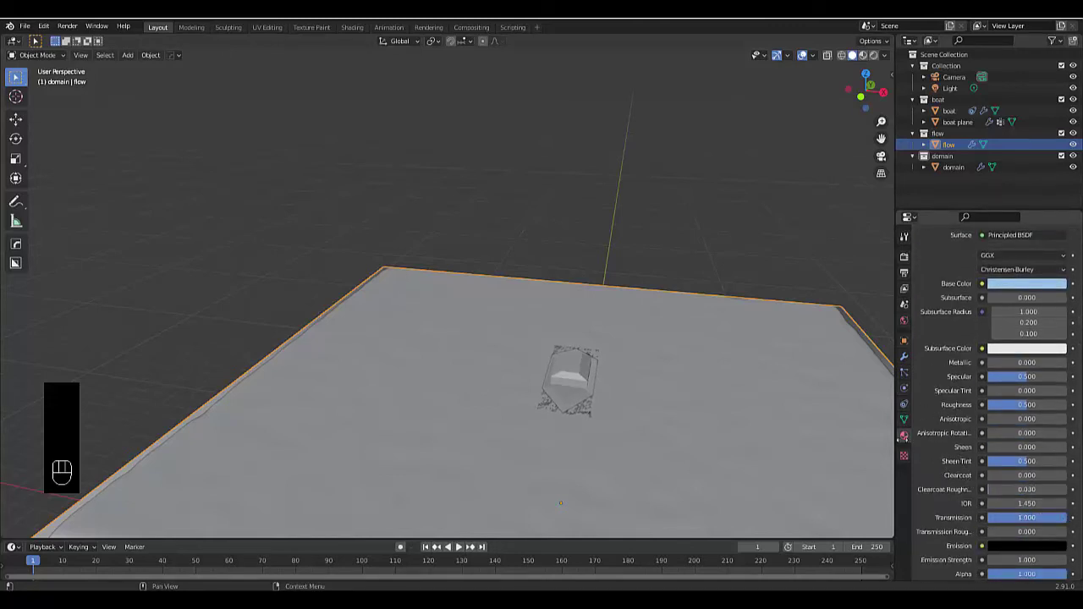
Step: Set the boat material's base color to brown (H 0.095, S 0.758, V 0.640) and its roughness to 0.8
click(584, 374)
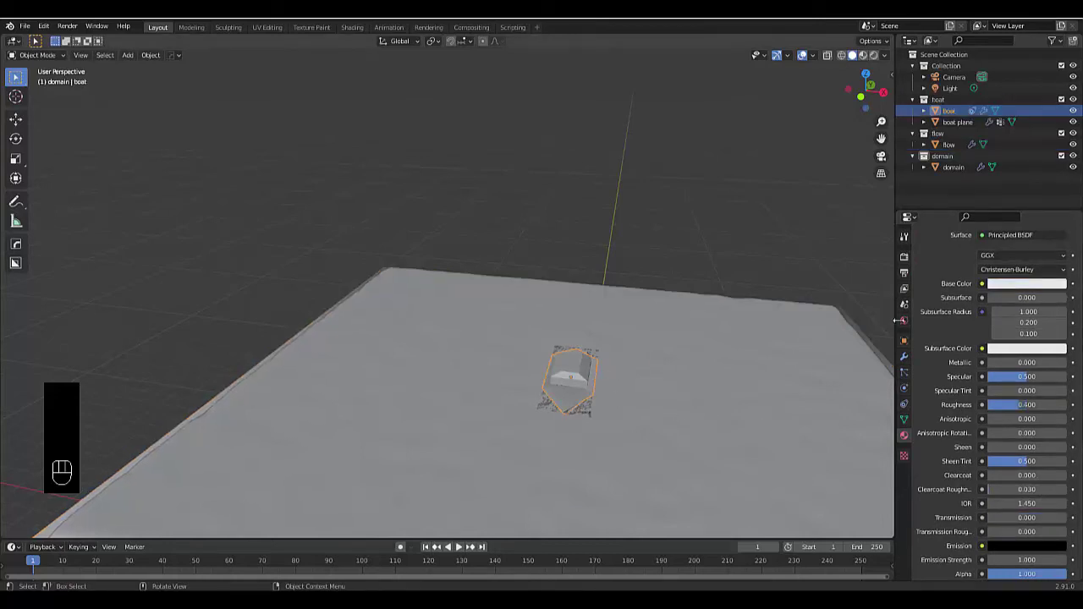
click(1003, 284)
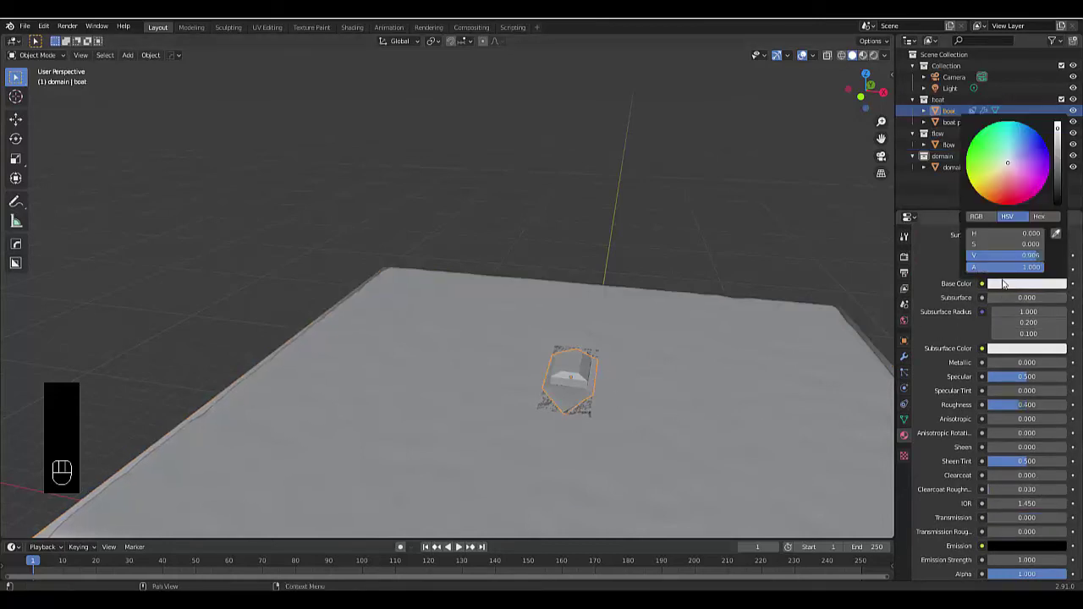
click(990, 192)
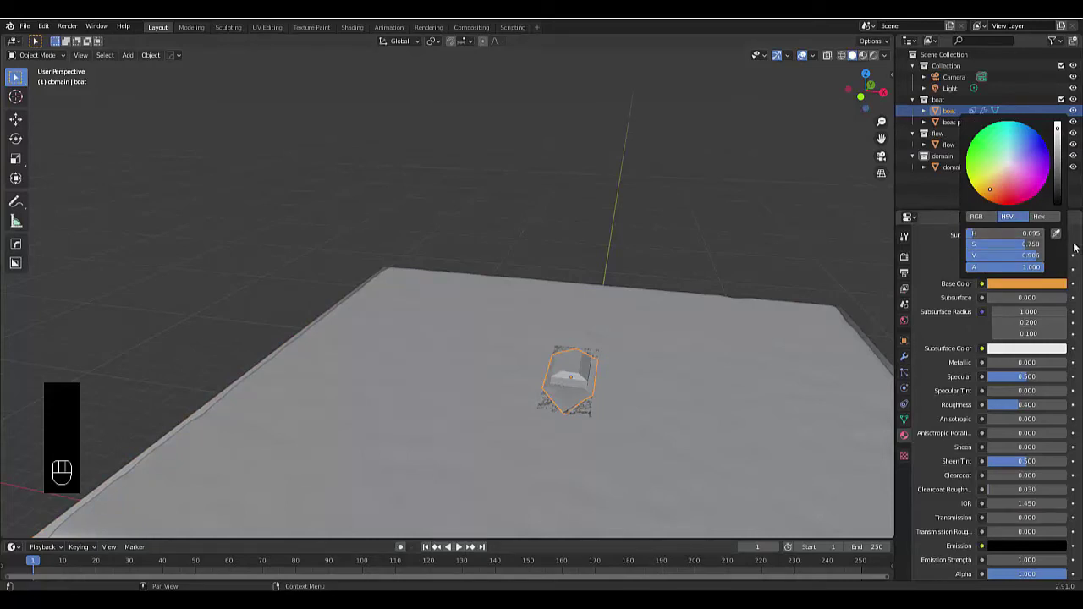
drag(1063, 172, 1058, 153)
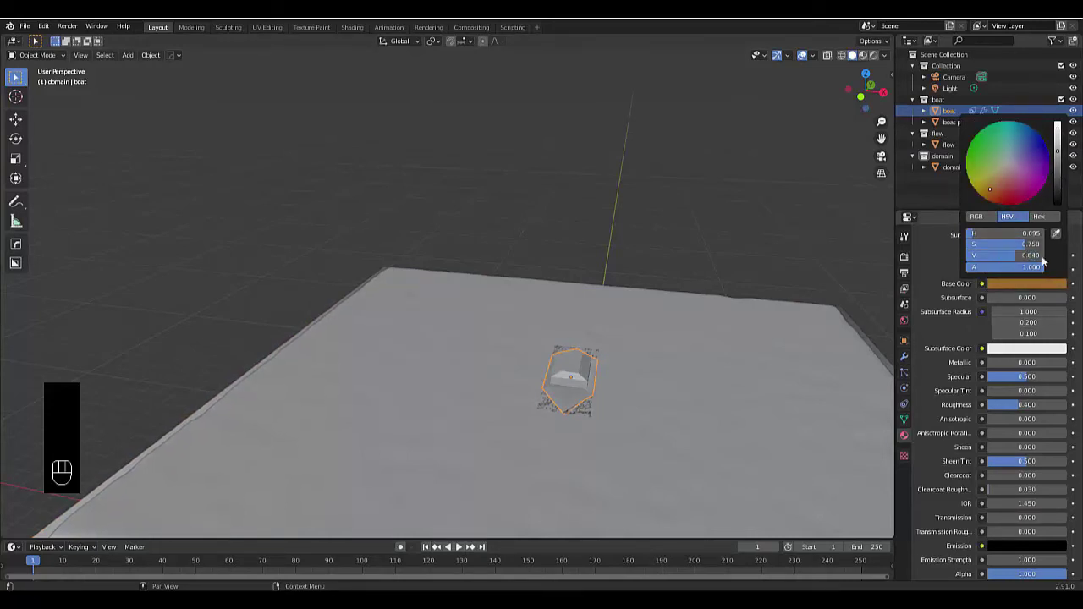
click(1018, 405)
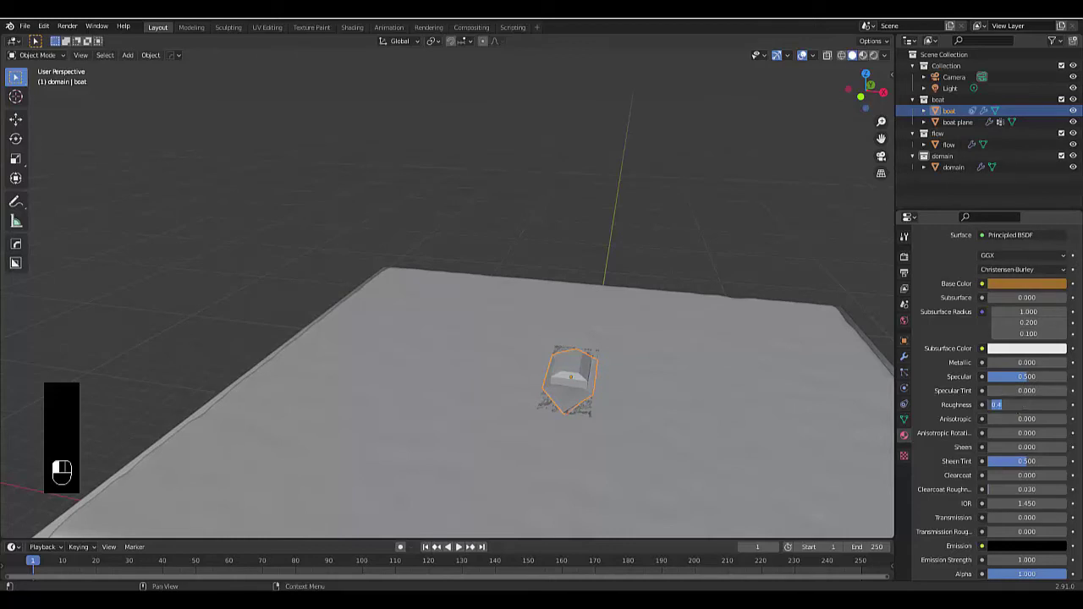
text(0.8)
key(Return)
Step: Add a new material to the domain with a light violet-blue base color (H 0.639, S 0.312)
click(481, 395)
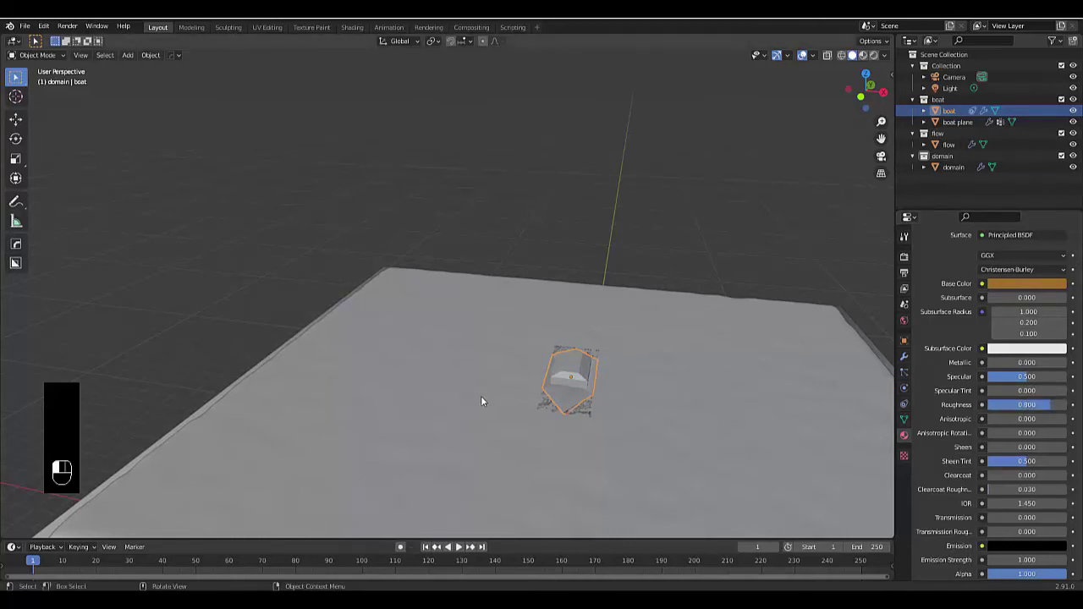
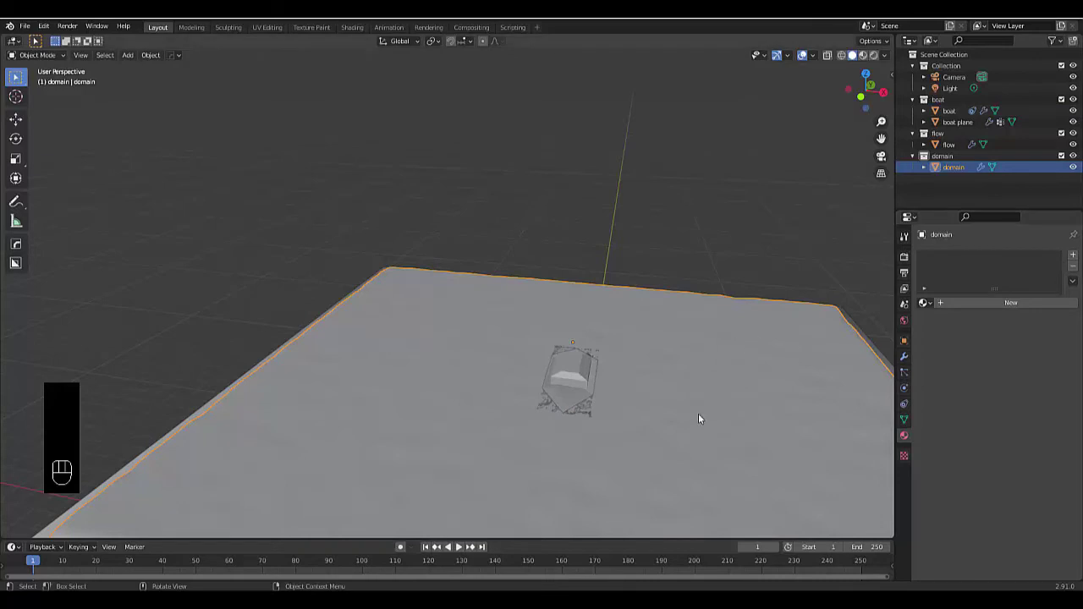
scroll(702, 414, down, 5)
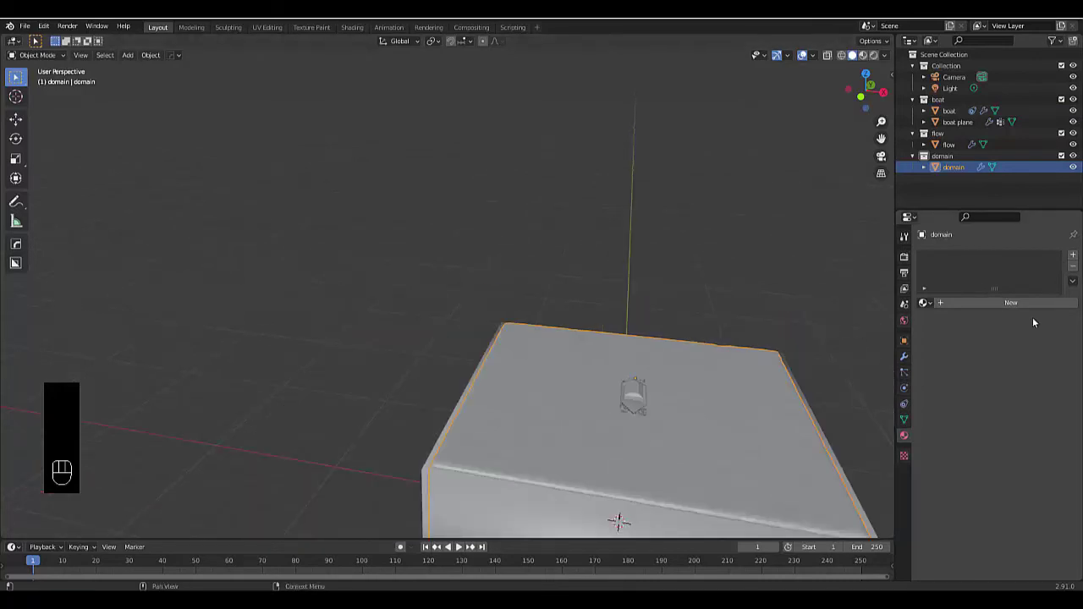
click(1011, 306)
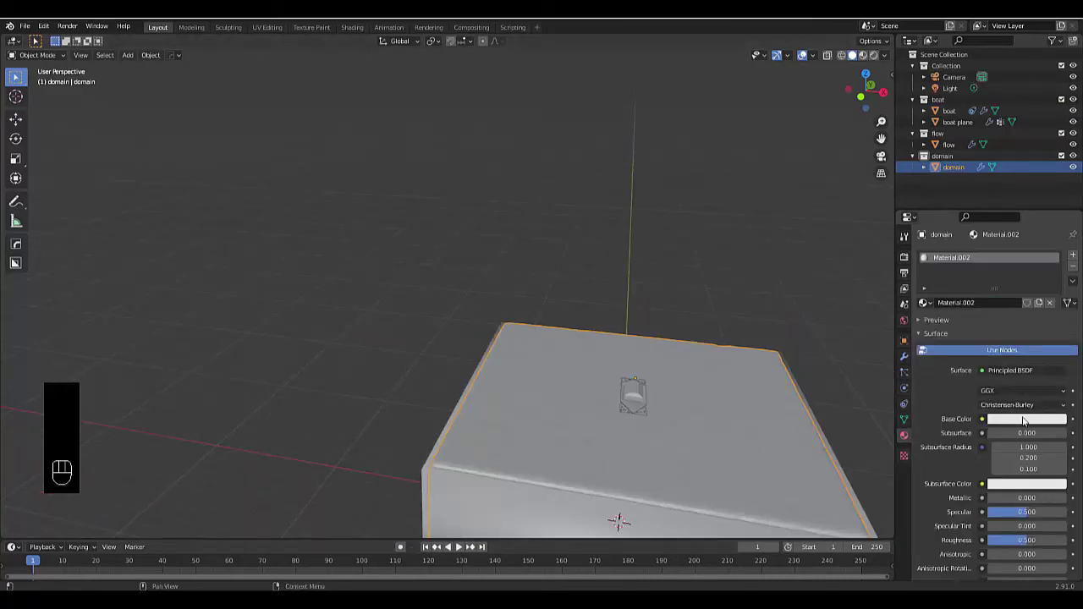
click(1025, 419)
click(1020, 293)
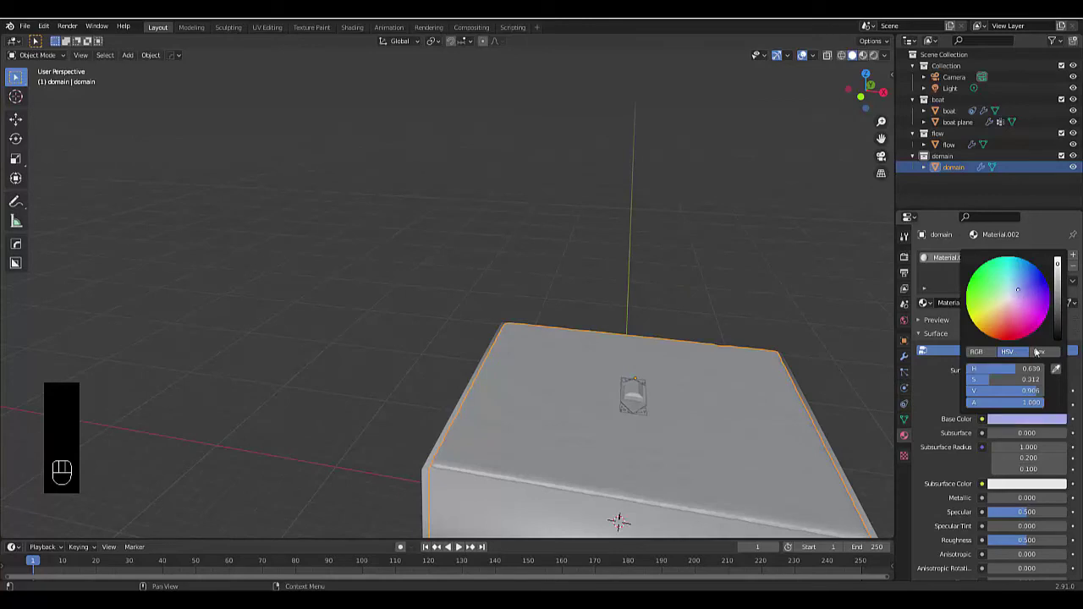
Step: Set the domain material's roughness to 0 and its transmission to 1
scroll(1021, 474, down, 2)
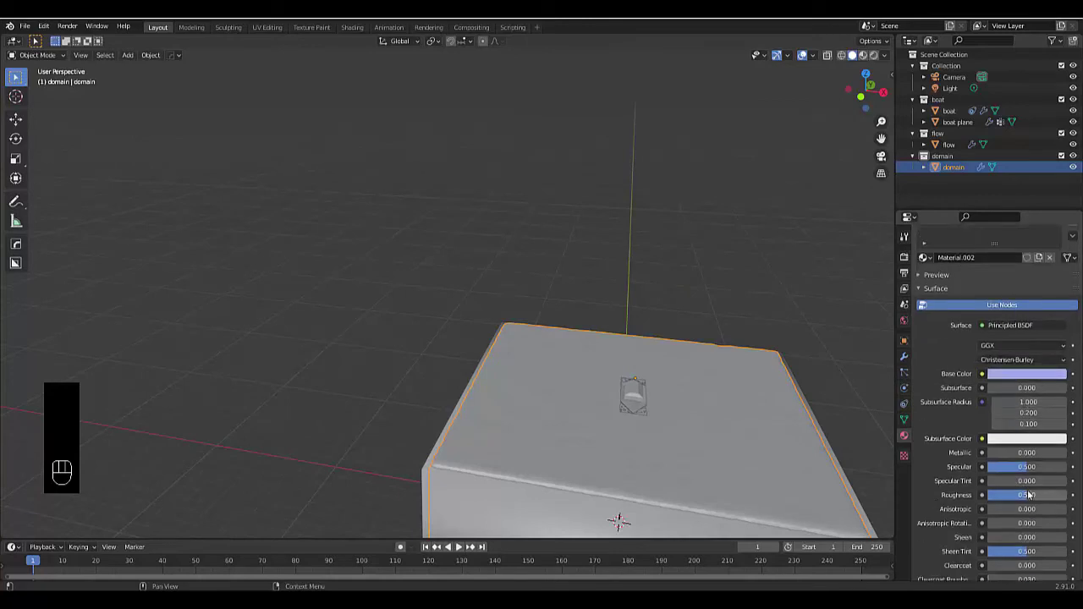
click(1029, 495)
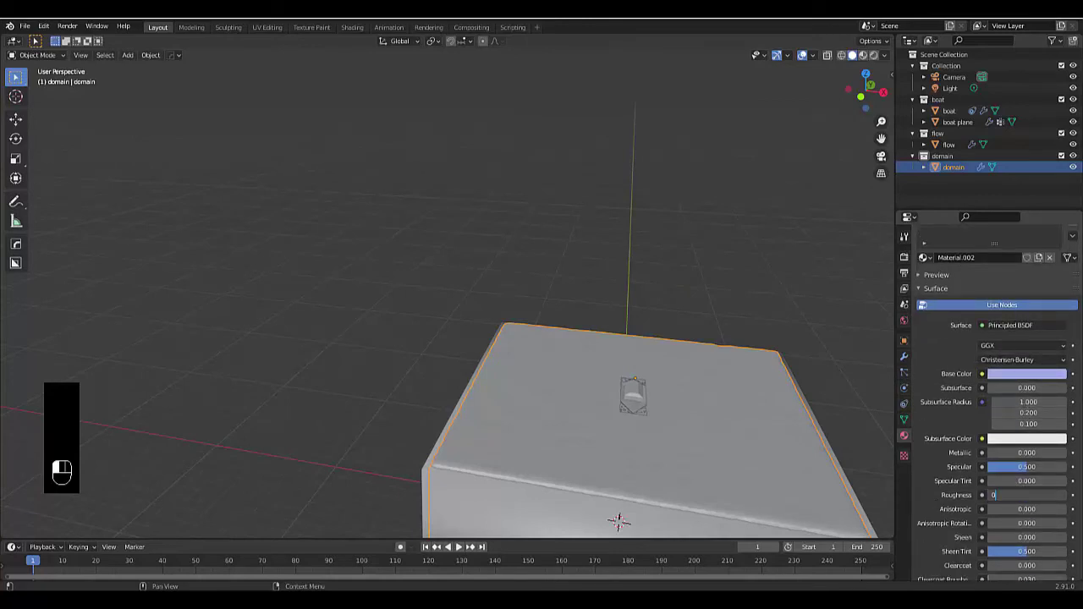
text(0)
key(Return)
scroll(1029, 499, down, 10)
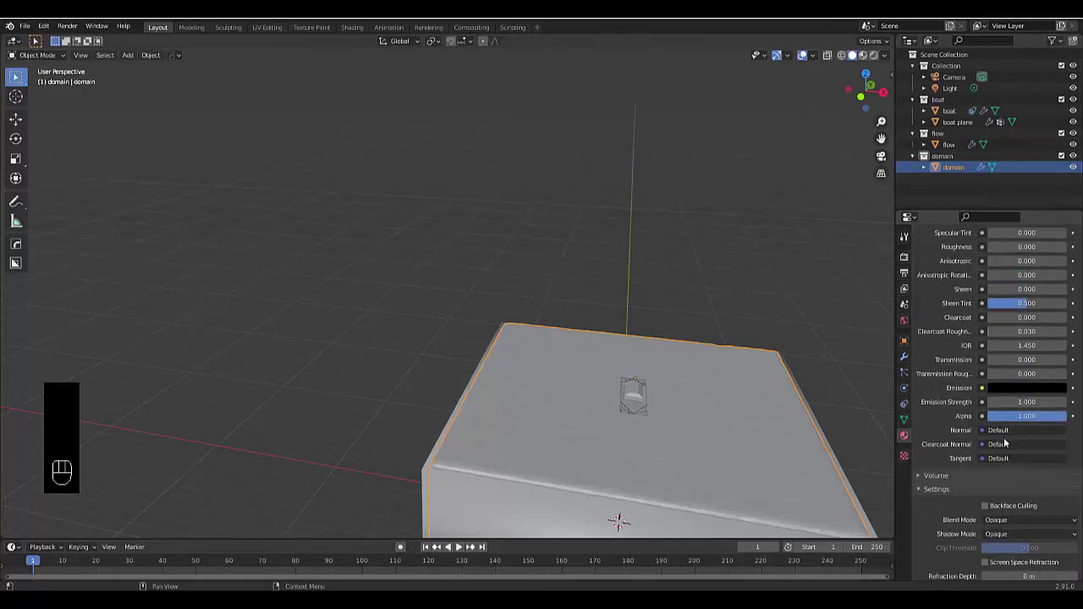
drag(1026, 359, 1068, 360)
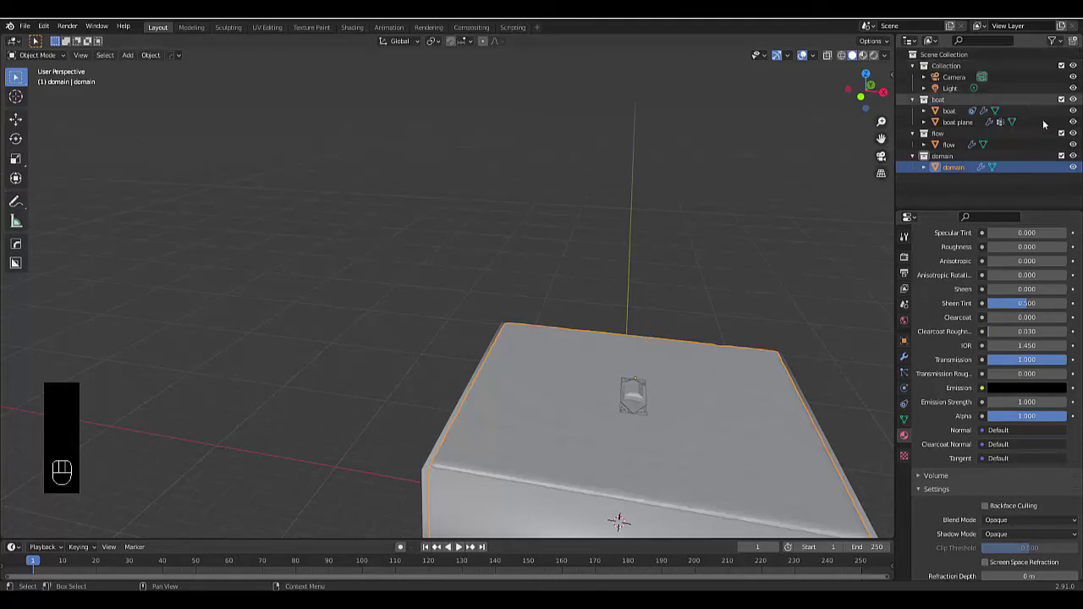
Step: Hide the flow collection in the viewport
click(1073, 133)
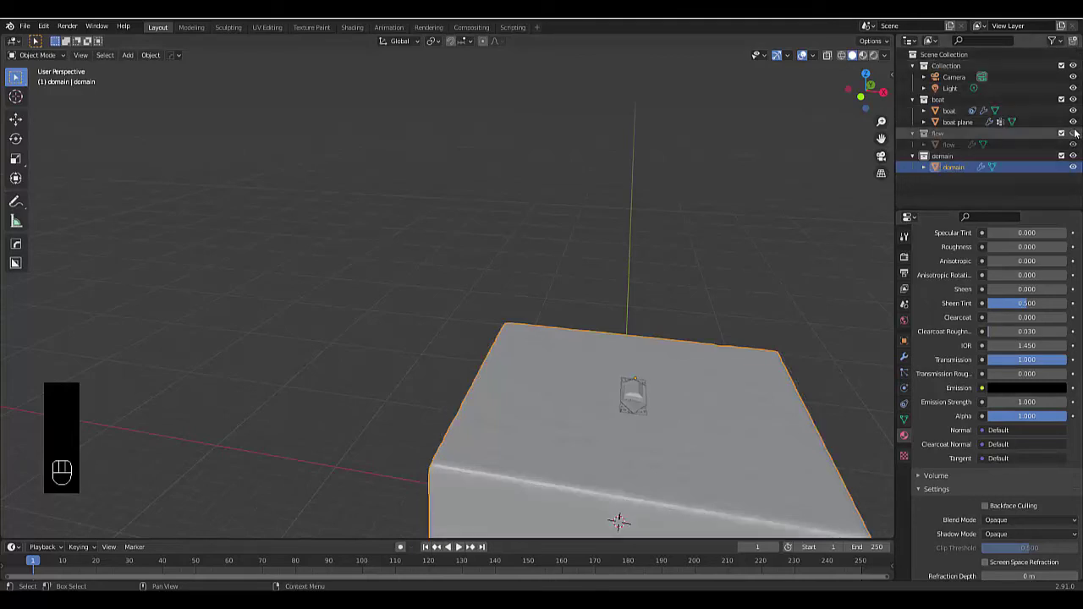
Step: Hide the boat plane in the viewport
middle_drag(858, 387, 762, 364)
click(1074, 122)
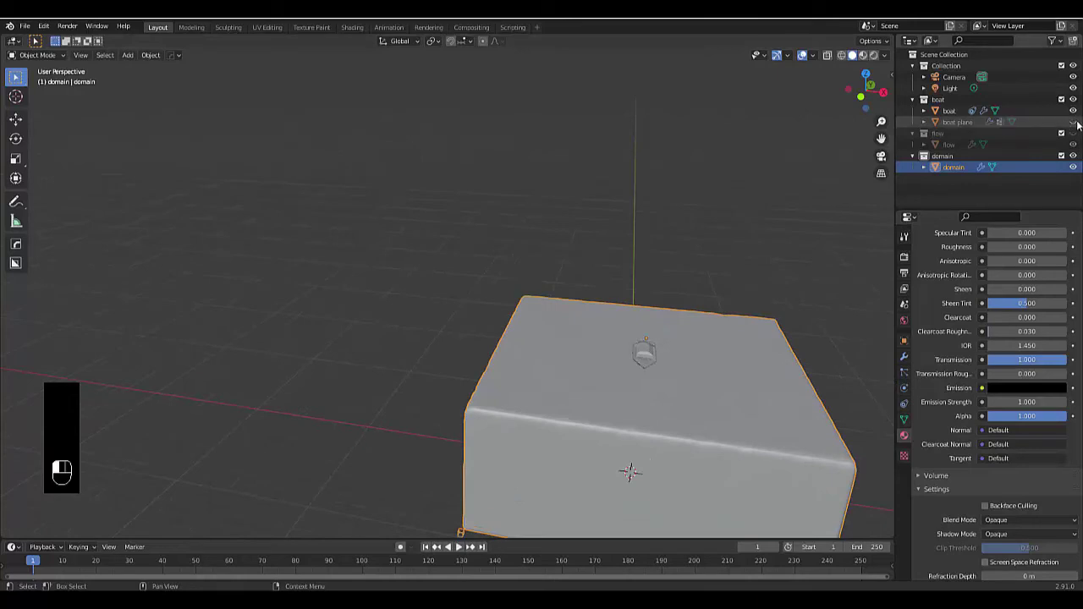
middle_drag(711, 455, 737, 398)
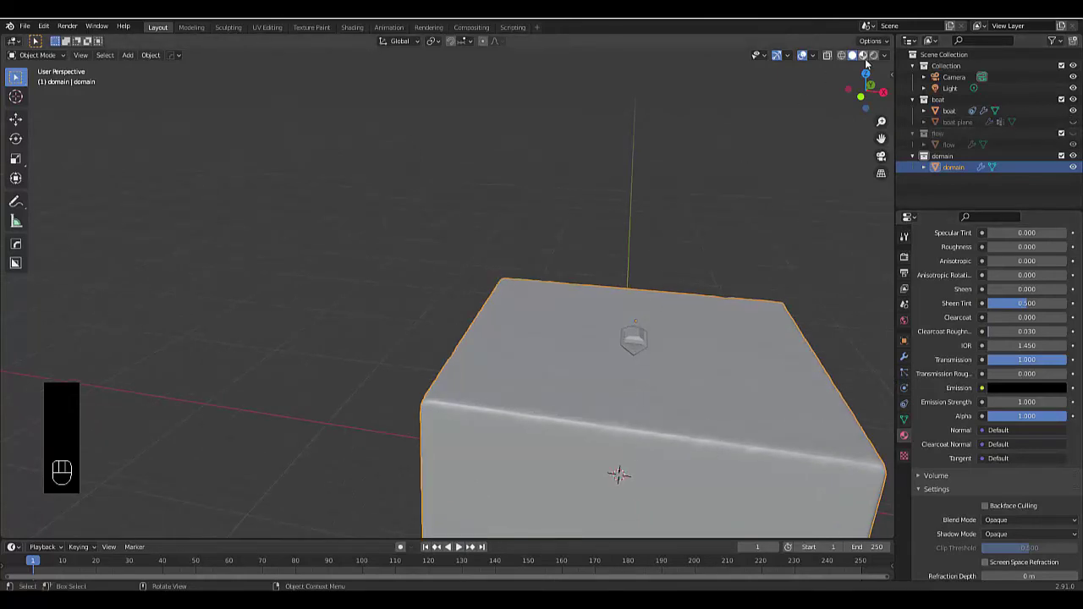
Step: Change the light to a sun with a strength of 25 and a pale yellow color
click(950, 88)
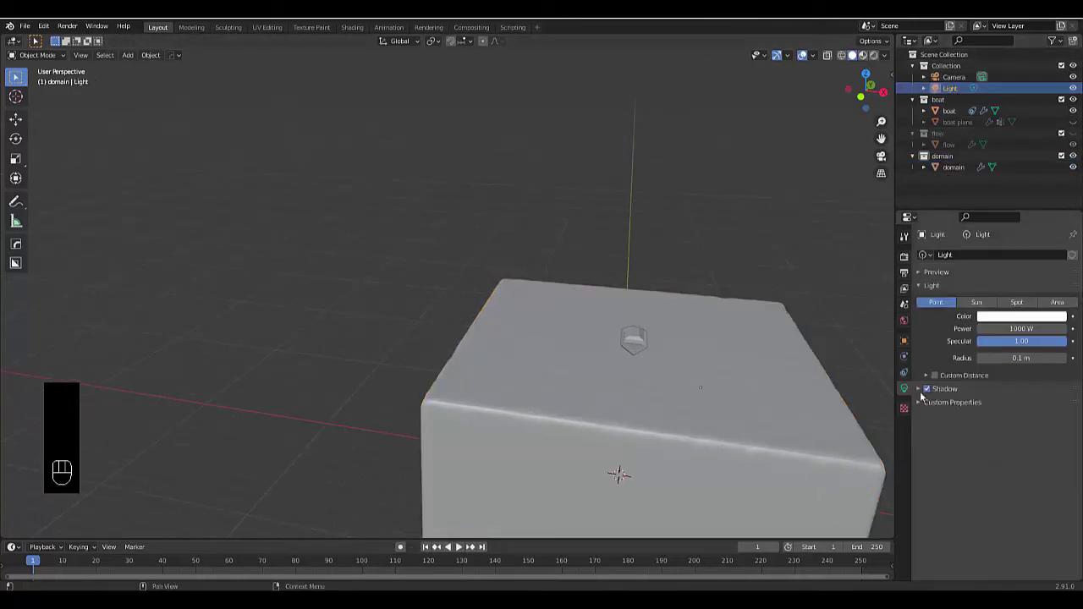
click(977, 302)
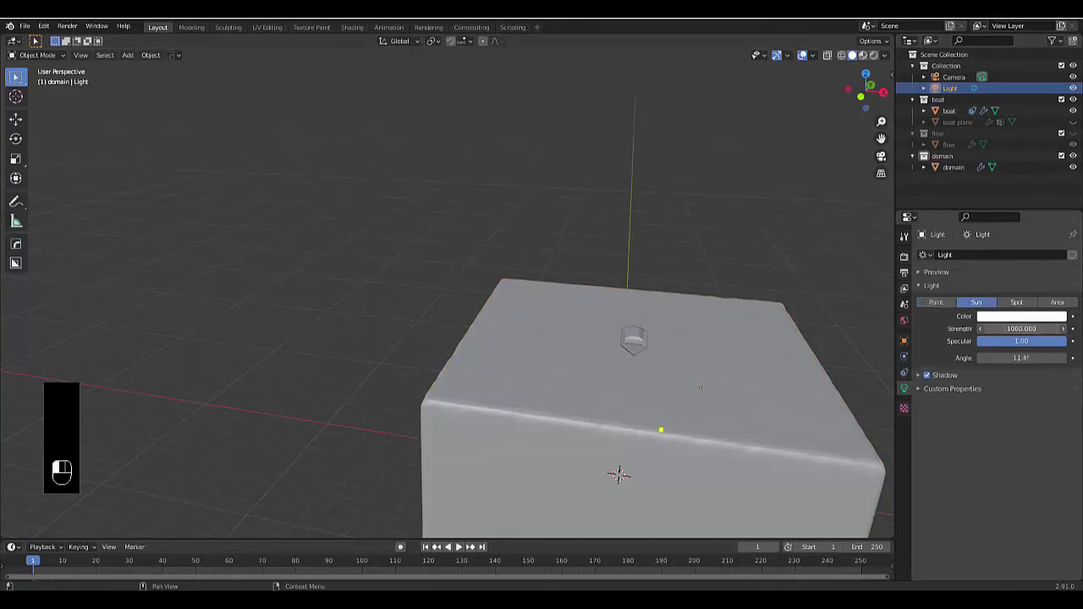
click(1022, 328)
text(25)
key(Return)
click(1013, 316)
click(1003, 218)
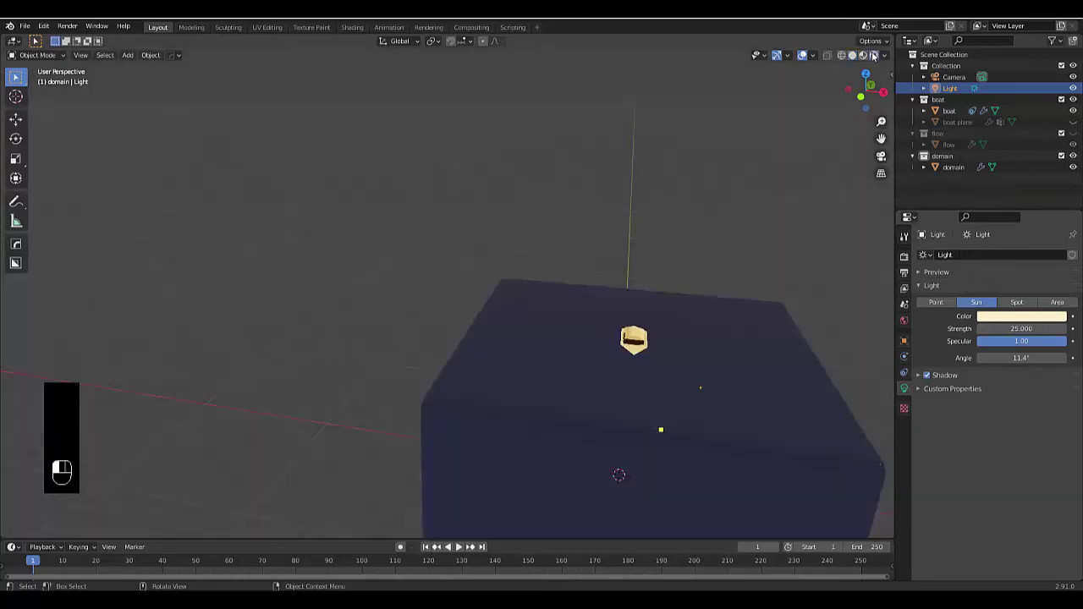
Step: Show the viewport in rendered shading and change the domain material's base color to pale cyan (H 0.508, S 0.280)
click(874, 55)
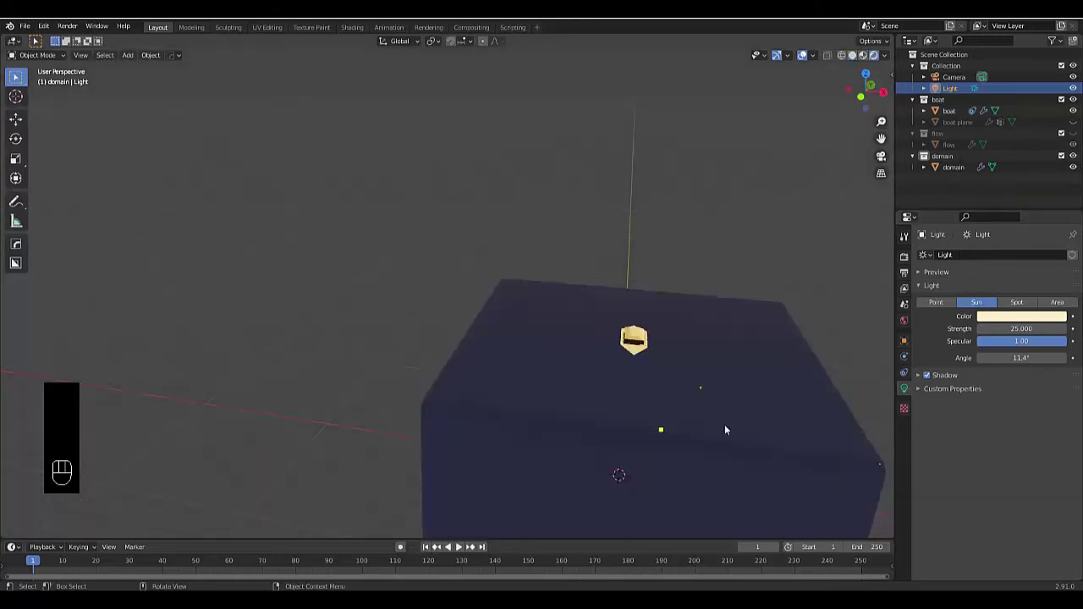
middle_drag(676, 432, 627, 291)
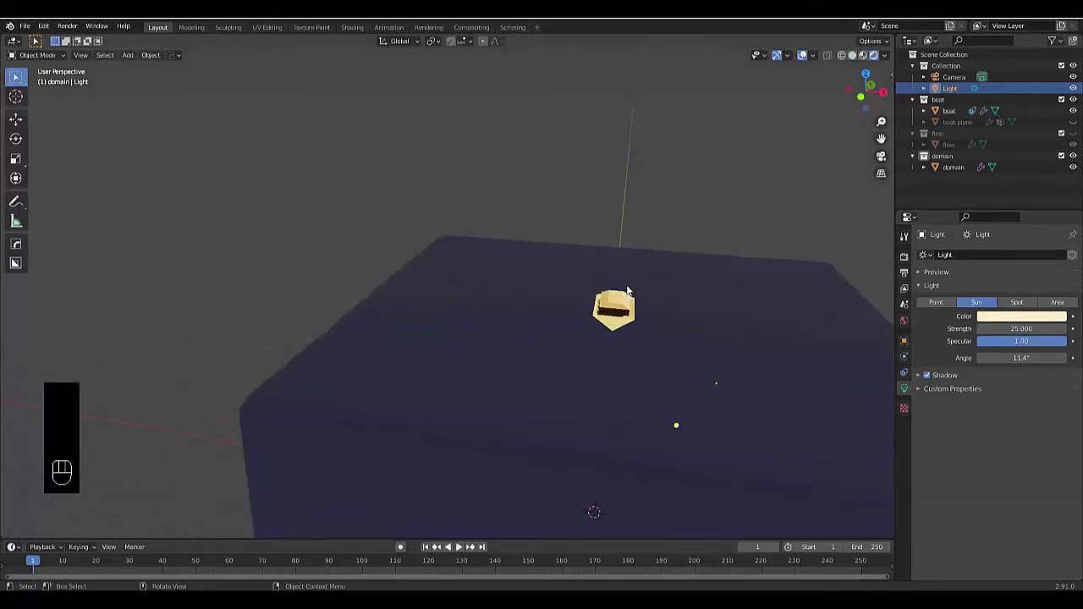
click(782, 471)
click(1017, 419)
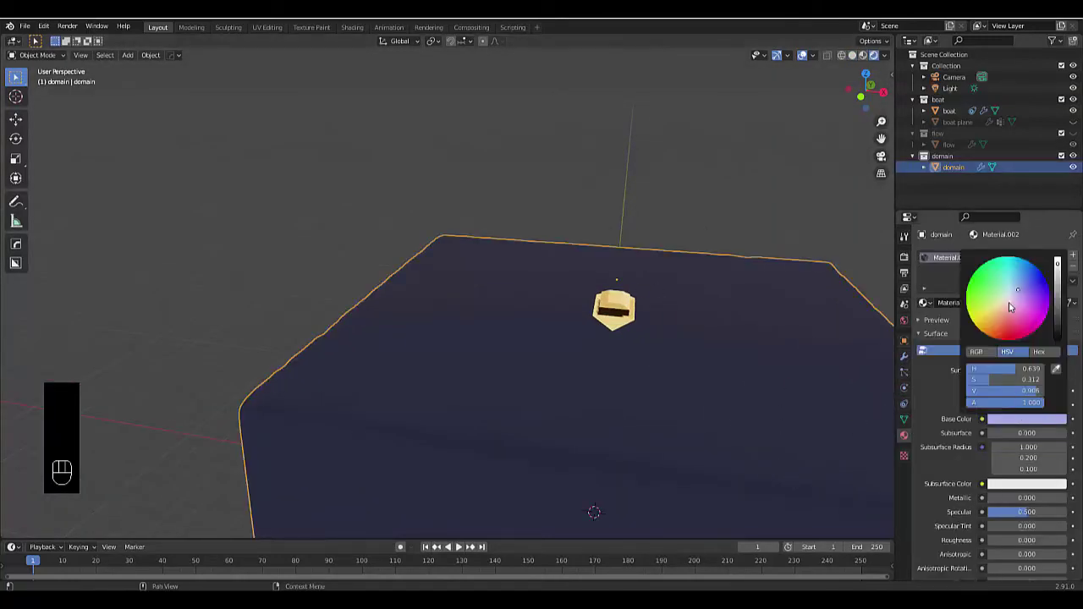
mouse_move(1010, 307)
mouse_down()
mouse_move(1015, 269)
mouse_move(999, 292)
mouse_move(1009, 286)
mouse_up()
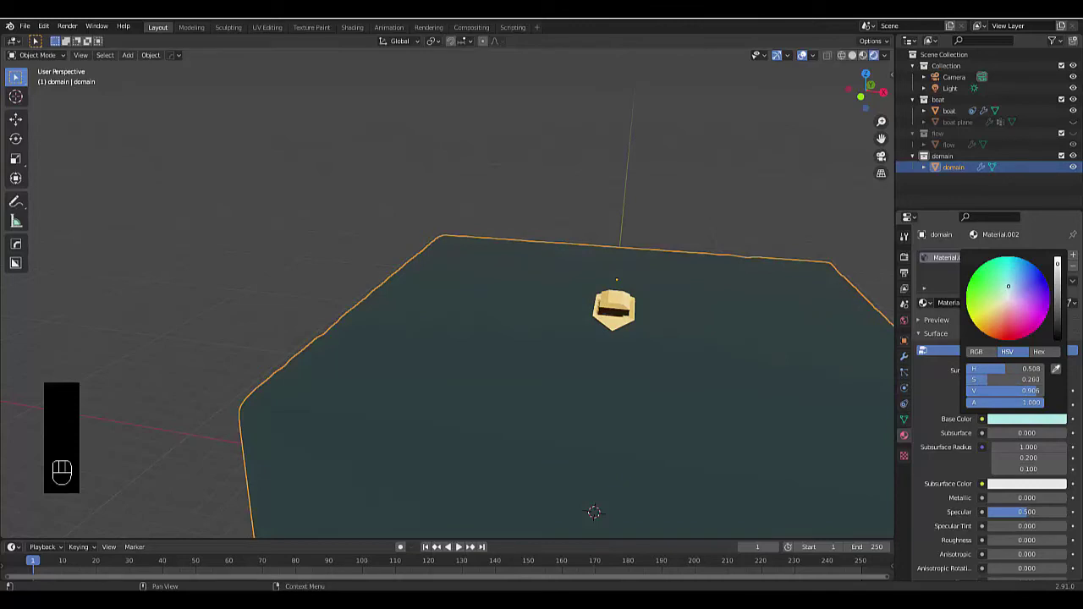
Step: Play the animation with a close view of the boat on the water, stop it, and return to frame 1
middle_drag(880, 361, 885, 350)
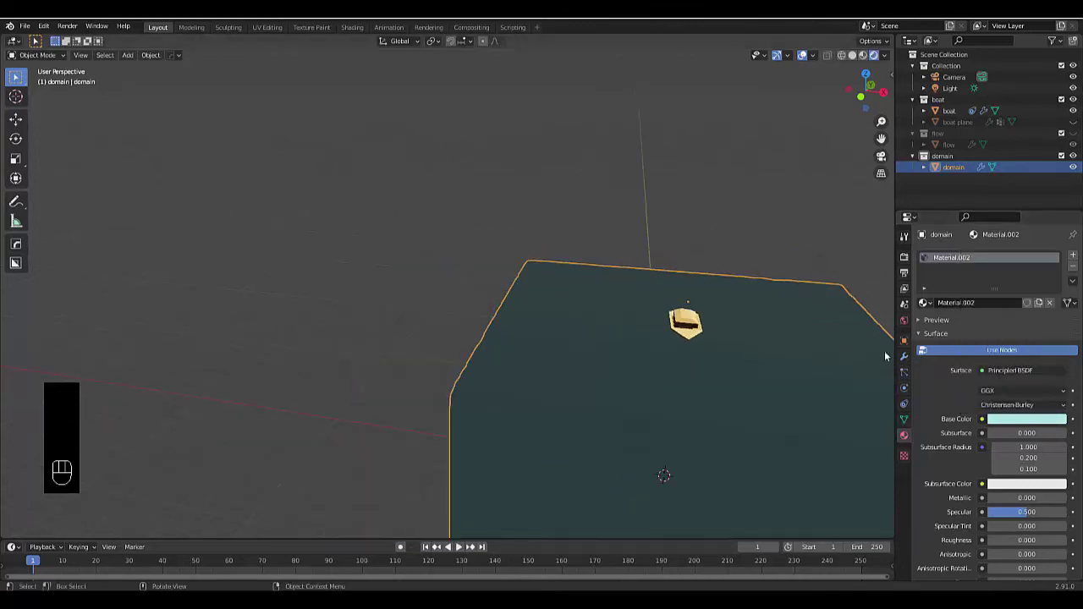
scroll(640, 430, down, 5)
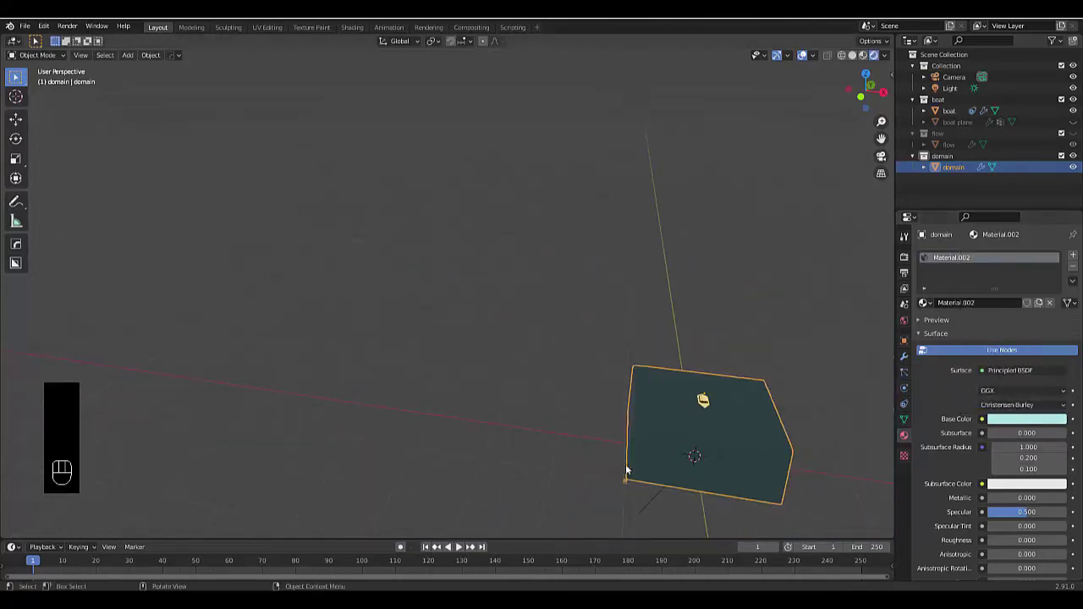
middle_drag(737, 435, 634, 434)
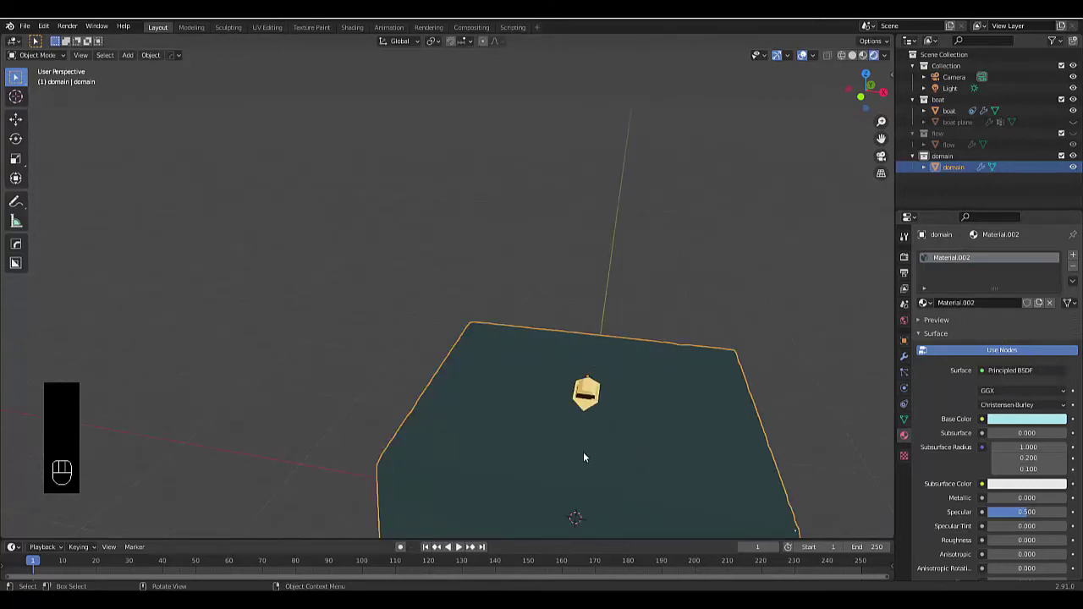
middle_drag(660, 390, 581, 323)
key(space)
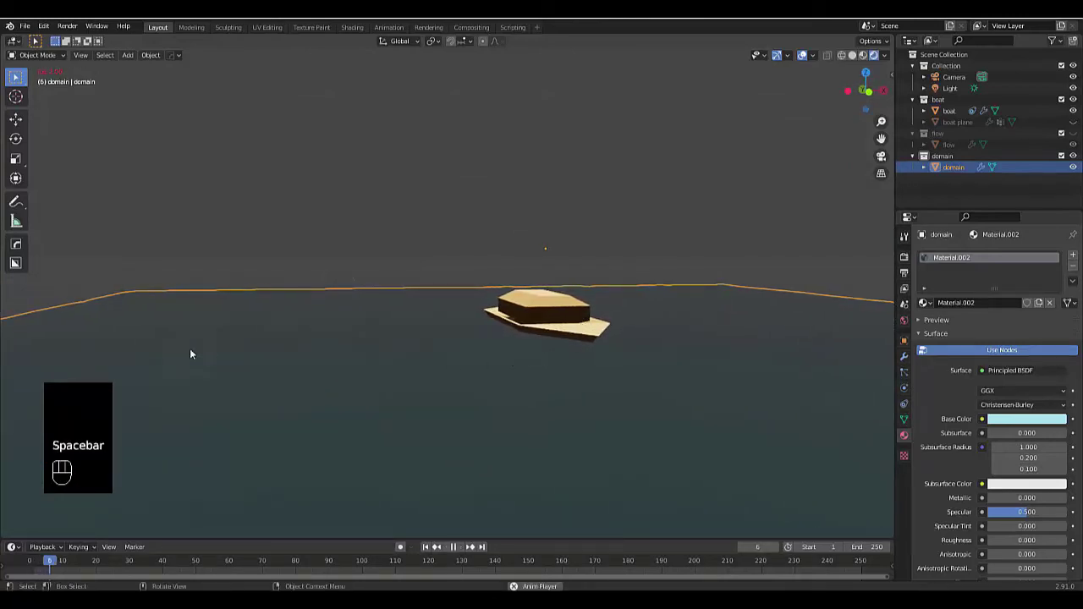
scroll(572, 320, up, 2)
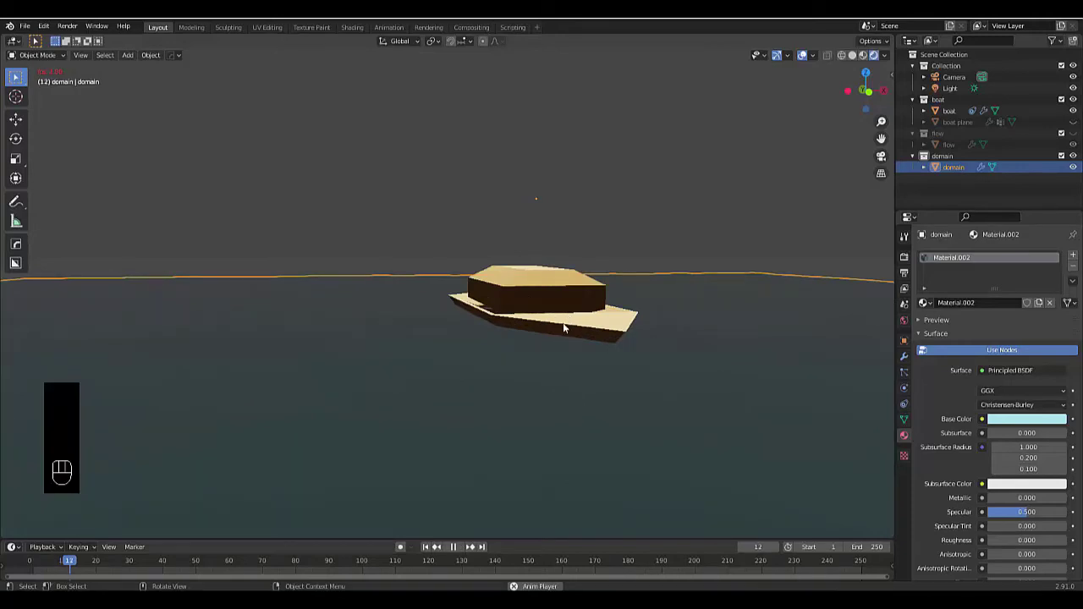
key(space)
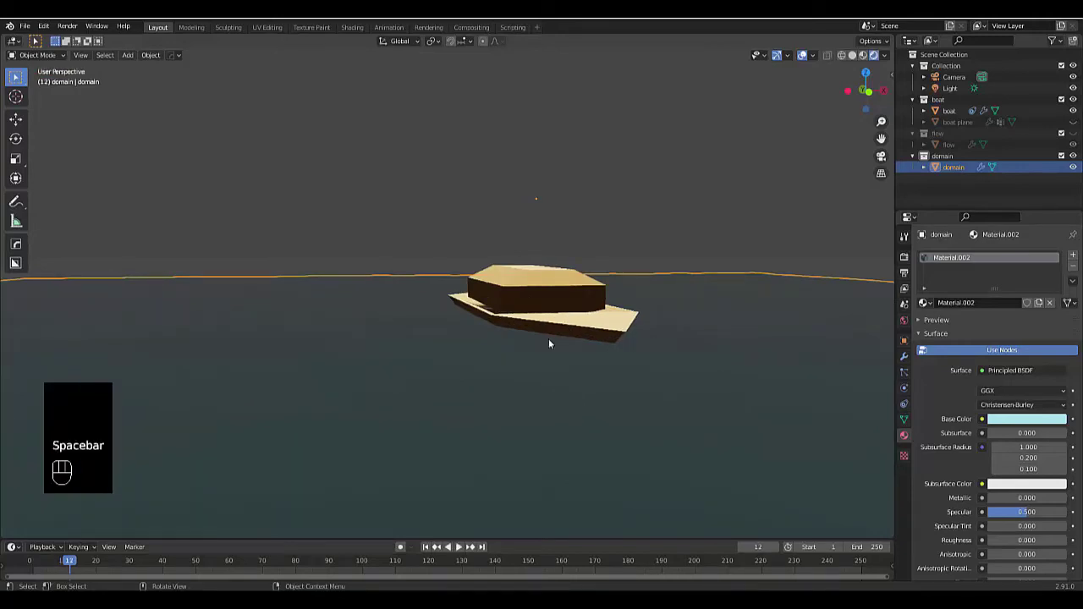
click(426, 547)
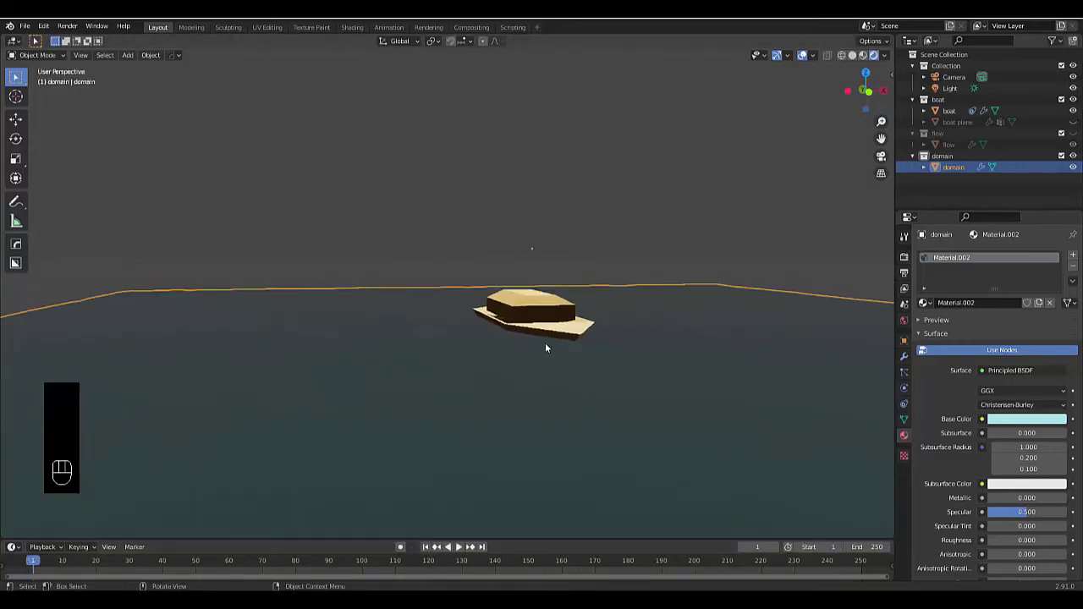
Step: Review the domain material's surface and settings values and inspect the rendered water block from several angles
scroll(975, 488, down, 10)
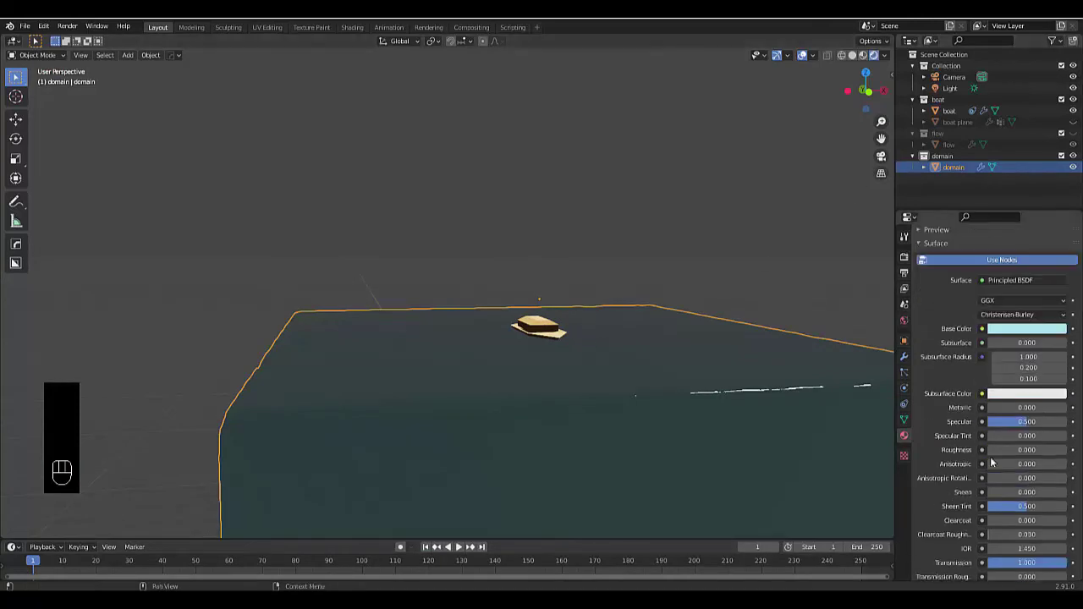
scroll(968, 508, up, 1)
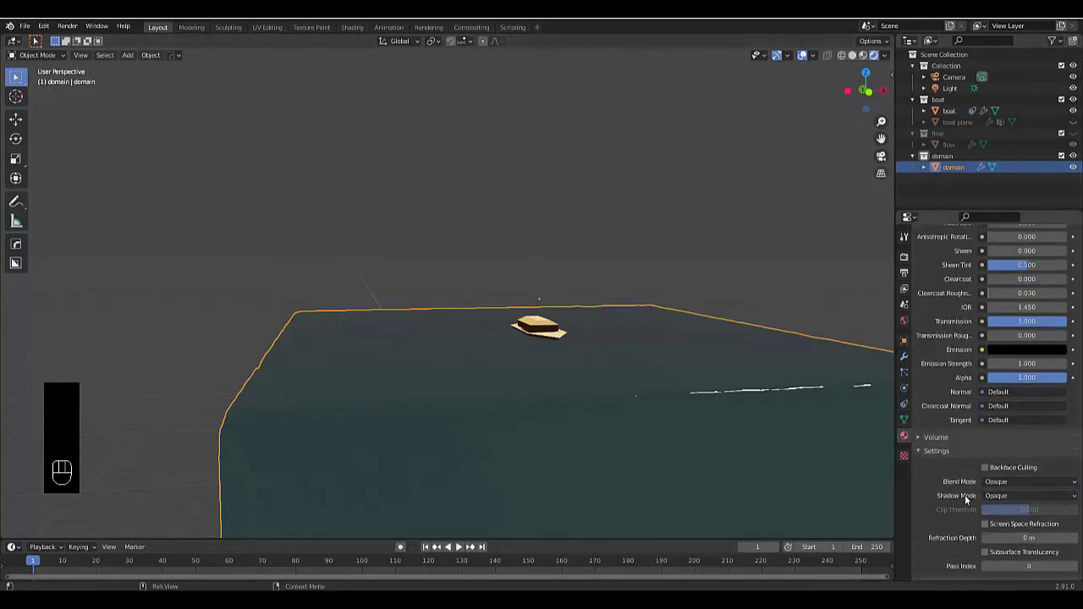
scroll(966, 498, down, 1)
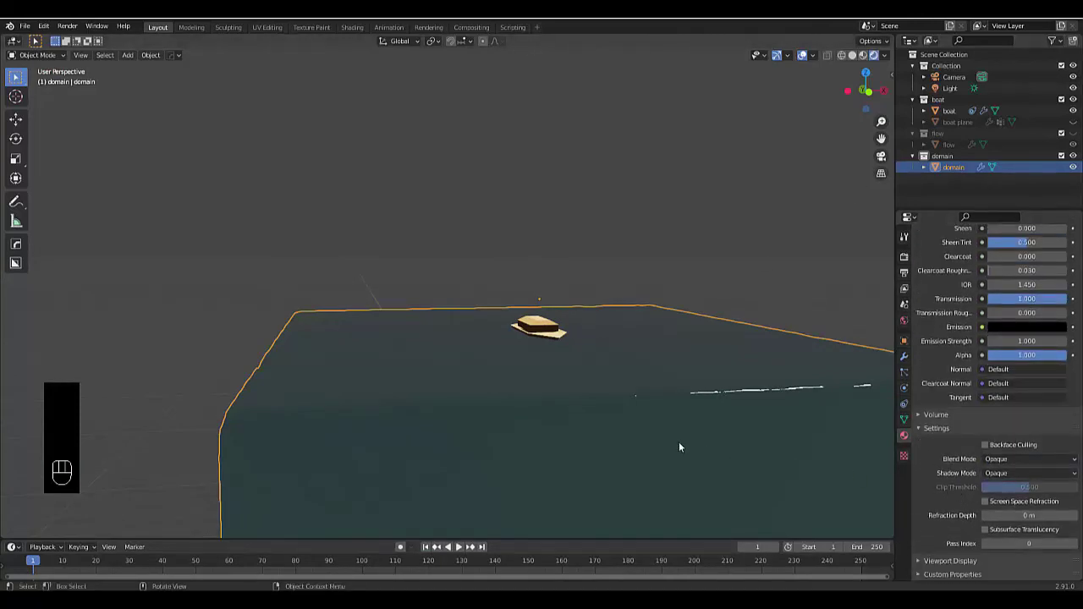
middle_drag(648, 421, 355, 375)
click(255, 344)
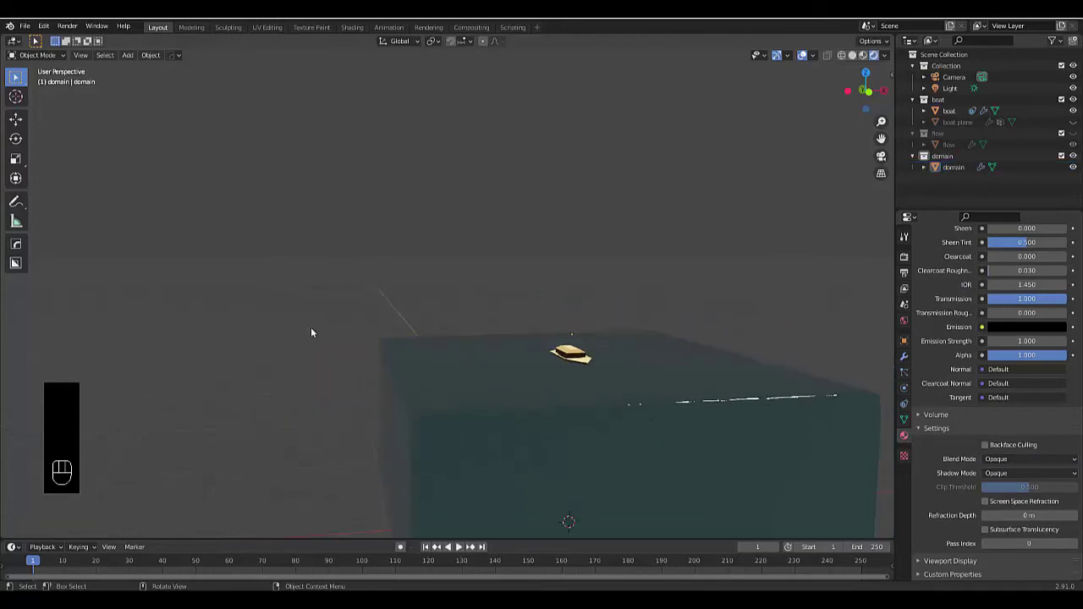
middle_drag(311, 333, 435, 399)
click(508, 405)
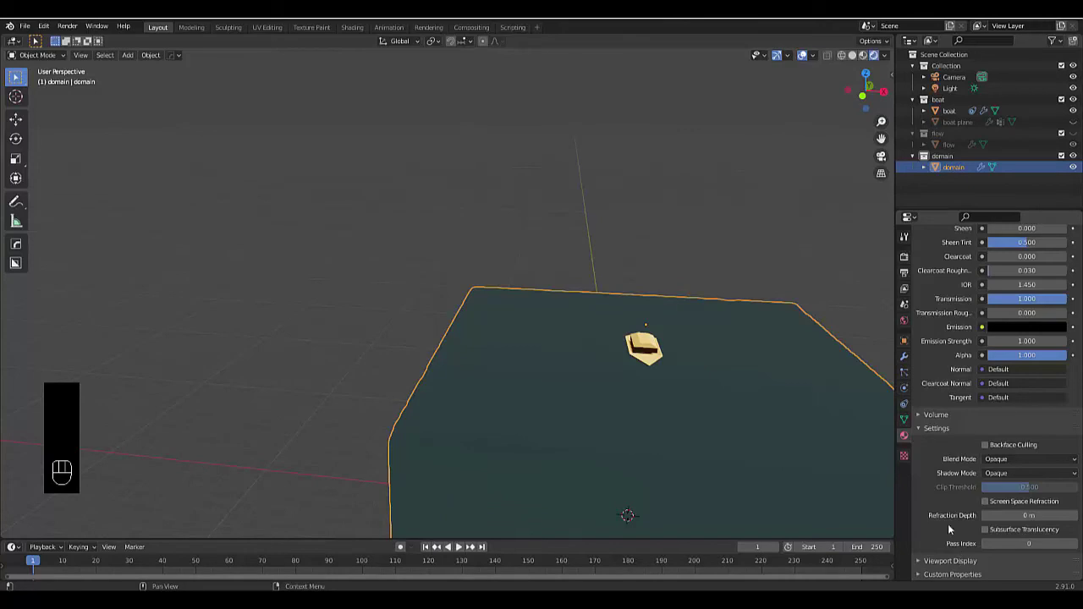
scroll(932, 436, up, 6)
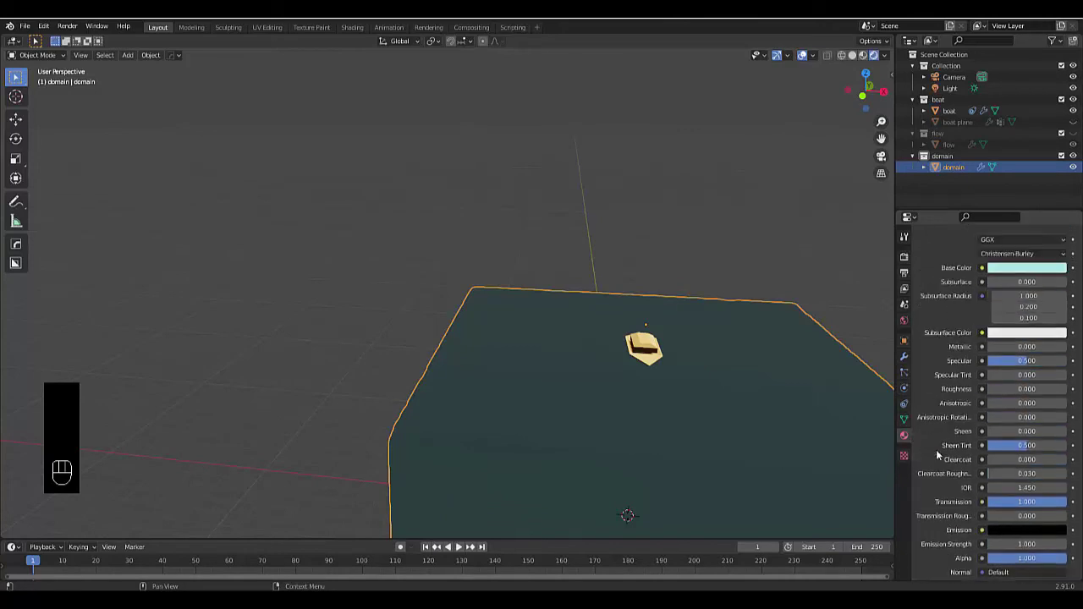
Step: Free all baked fluid data from the domain's cache
click(904, 387)
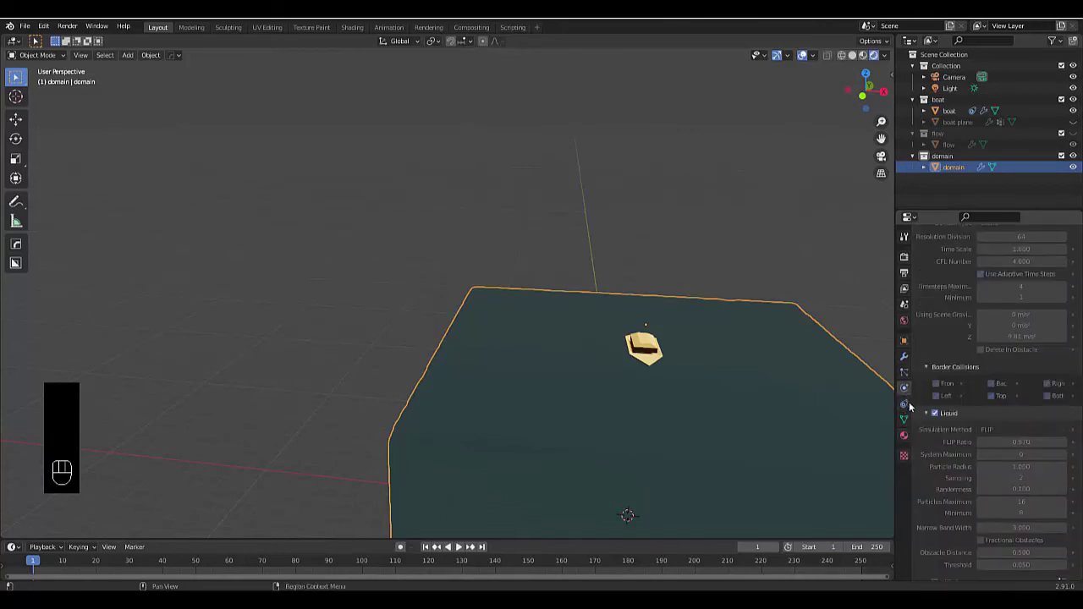
scroll(972, 474, down, 7)
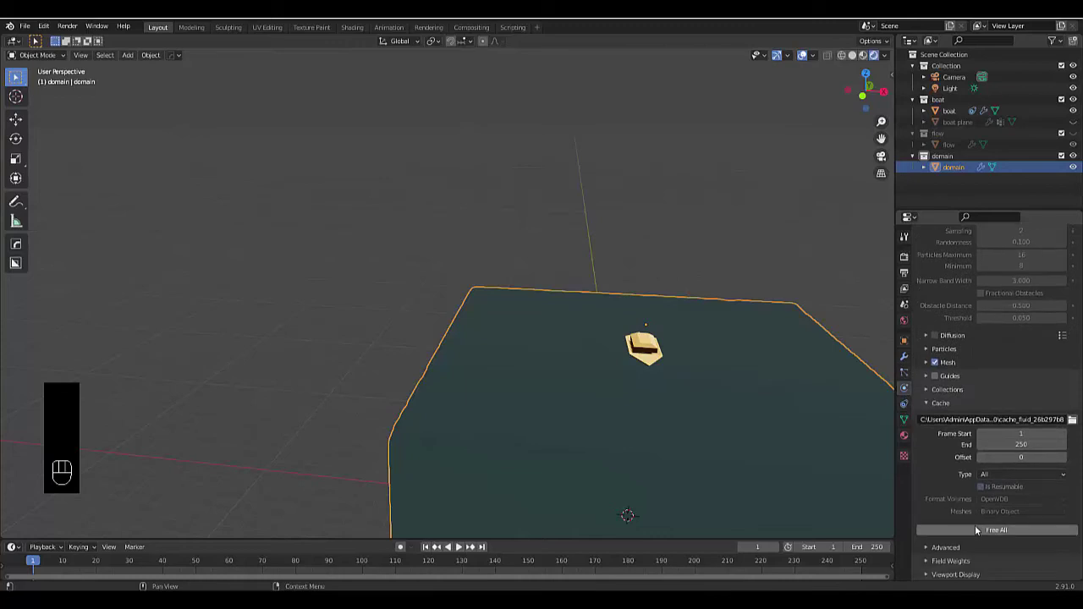
click(976, 528)
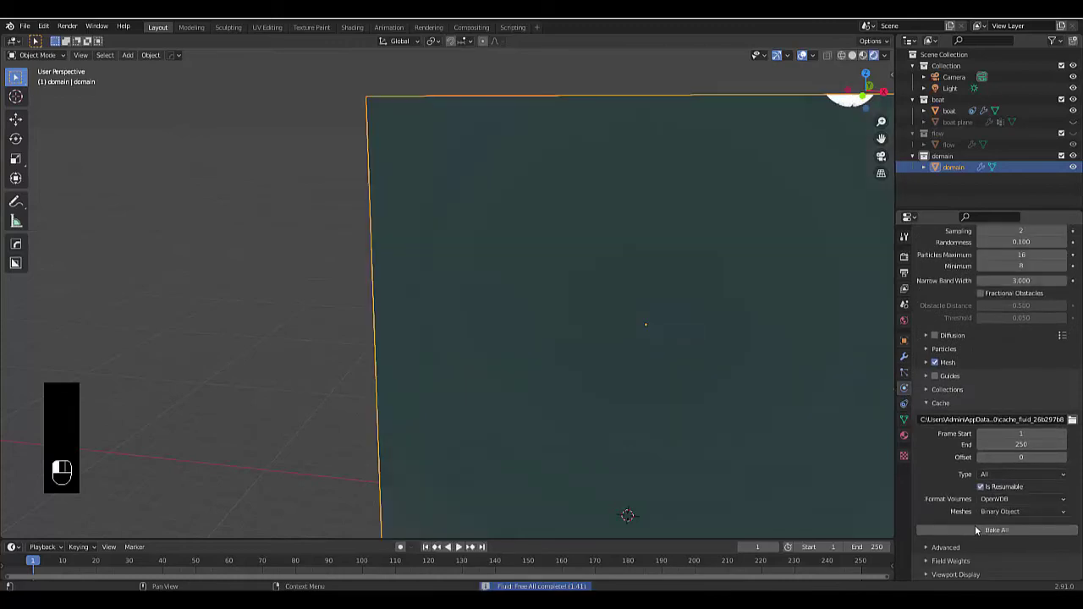
Step: Show the scene in wireframe from the front and add an icosphere
click(852, 56)
click(840, 55)
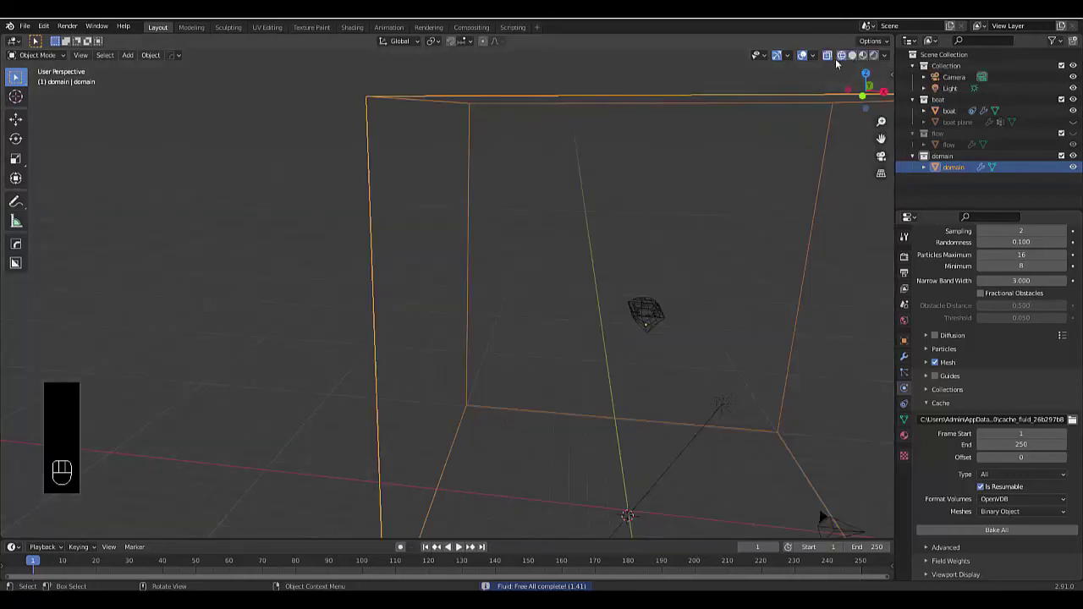
key(KP_1)
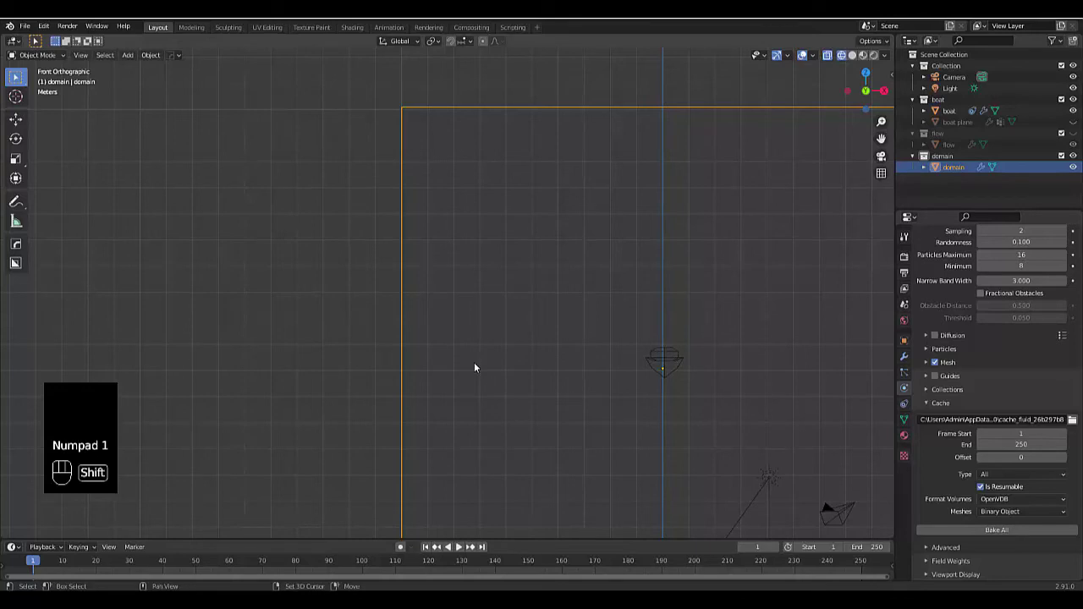
key(shift+a)
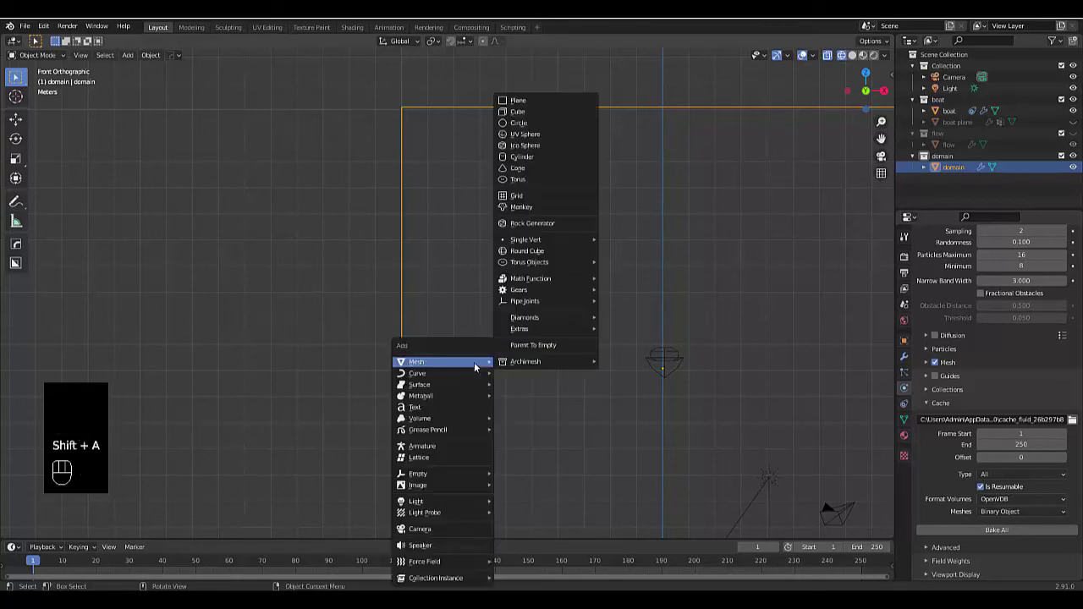
click(515, 145)
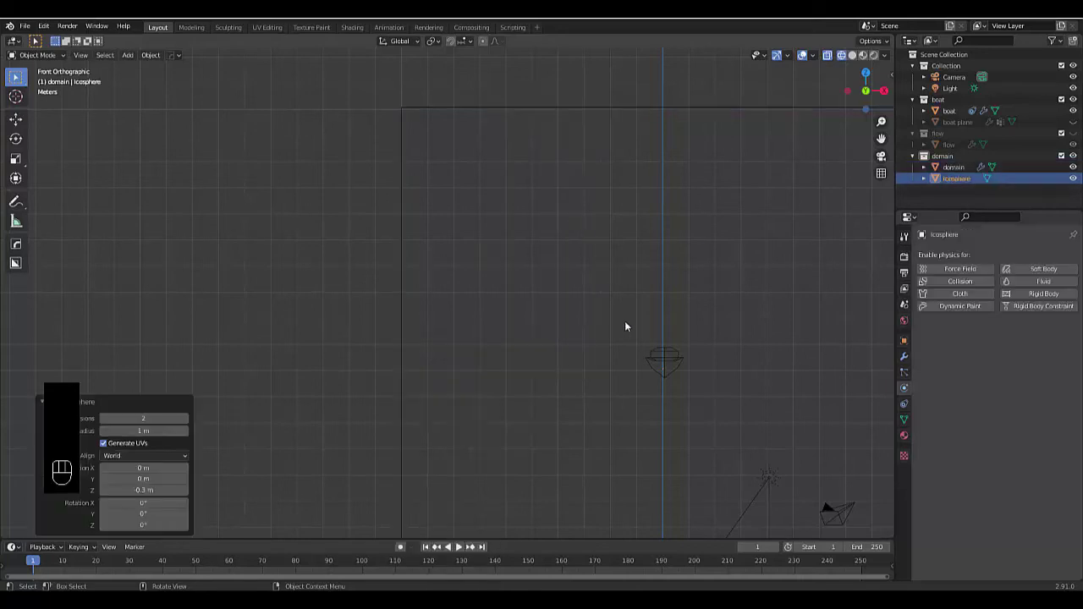
Step: Move the icosphere about -7.7 m in X and 18.6 m in Z, inside the domain's upper corner, and scale it by about 1.47
key(g)
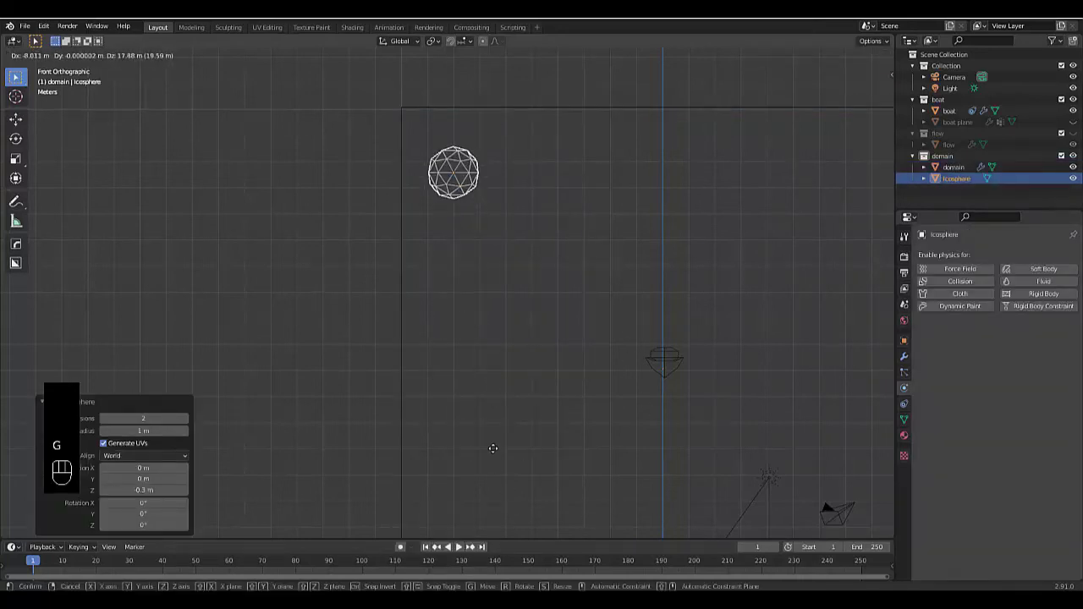
click(501, 435)
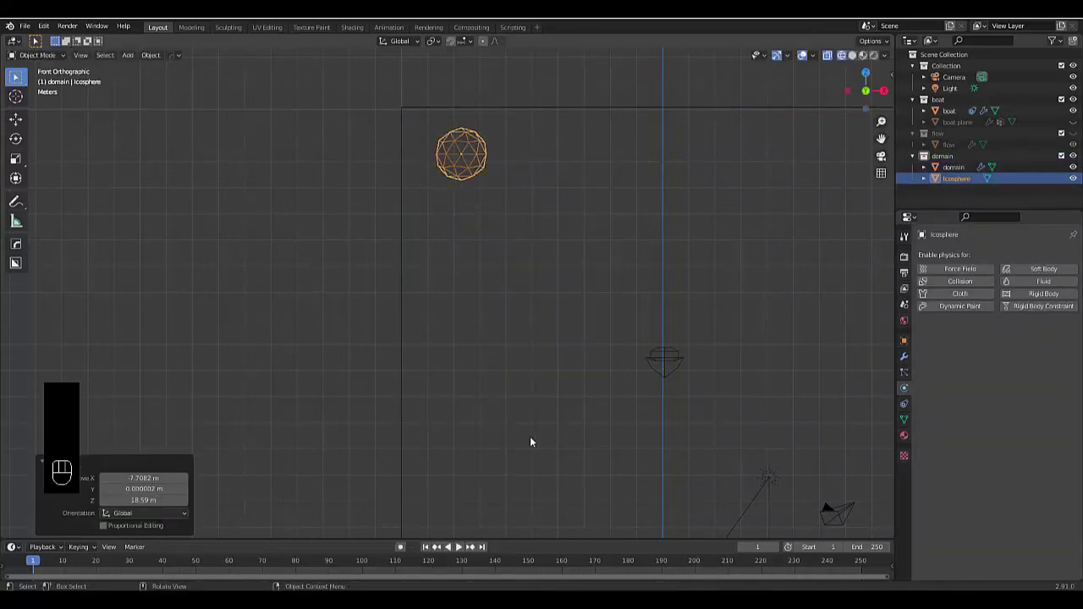
key(s)
click(577, 486)
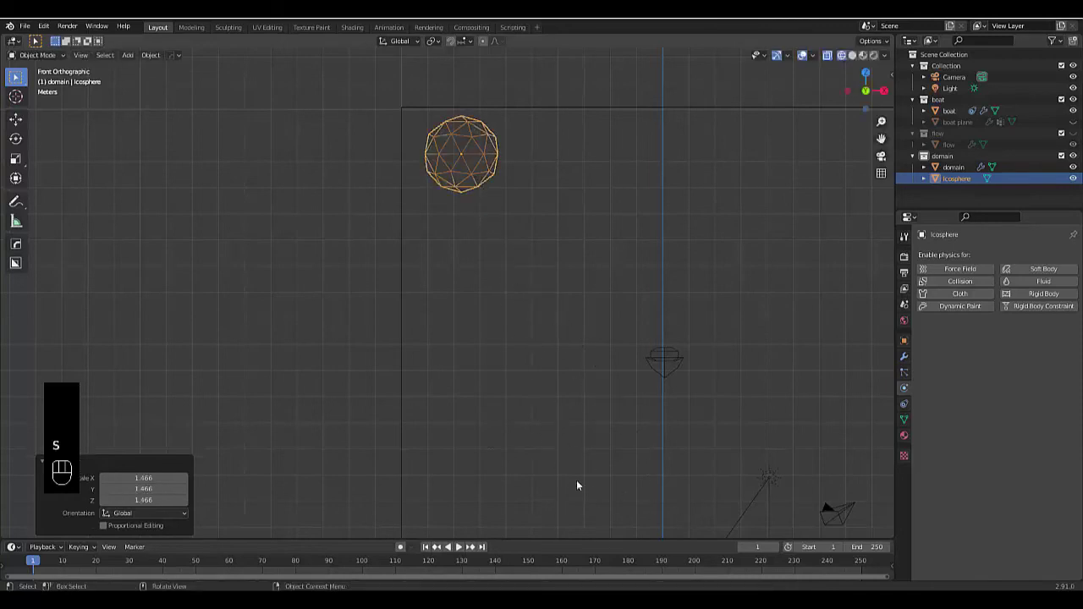
Step: Enable fluid physics on the icosphere and make it a Flow object with flow type Liquid
key(KP_7)
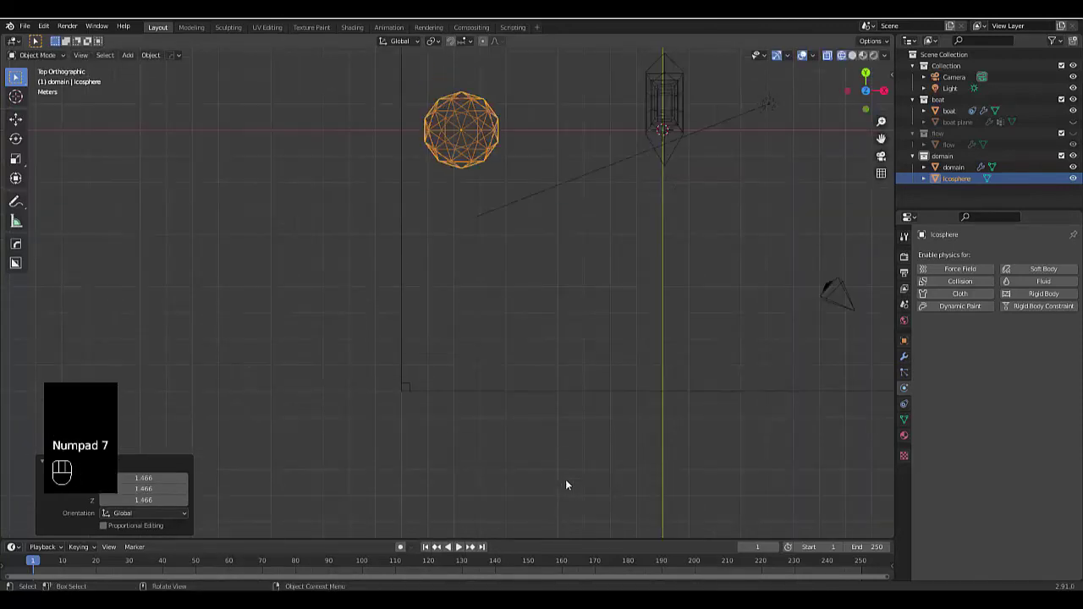
scroll(542, 412, down, 4)
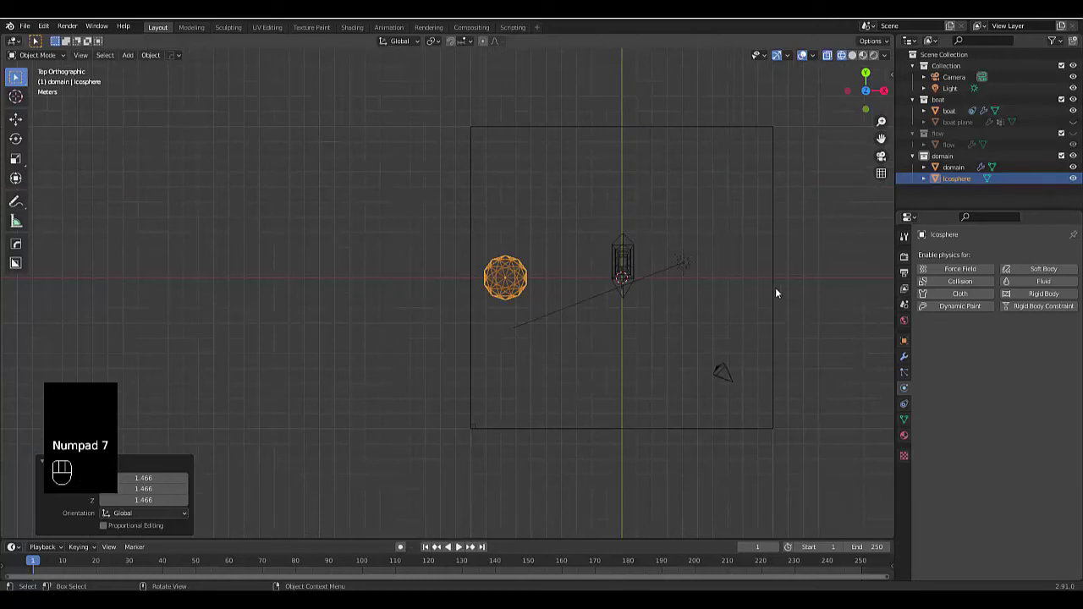
click(1037, 281)
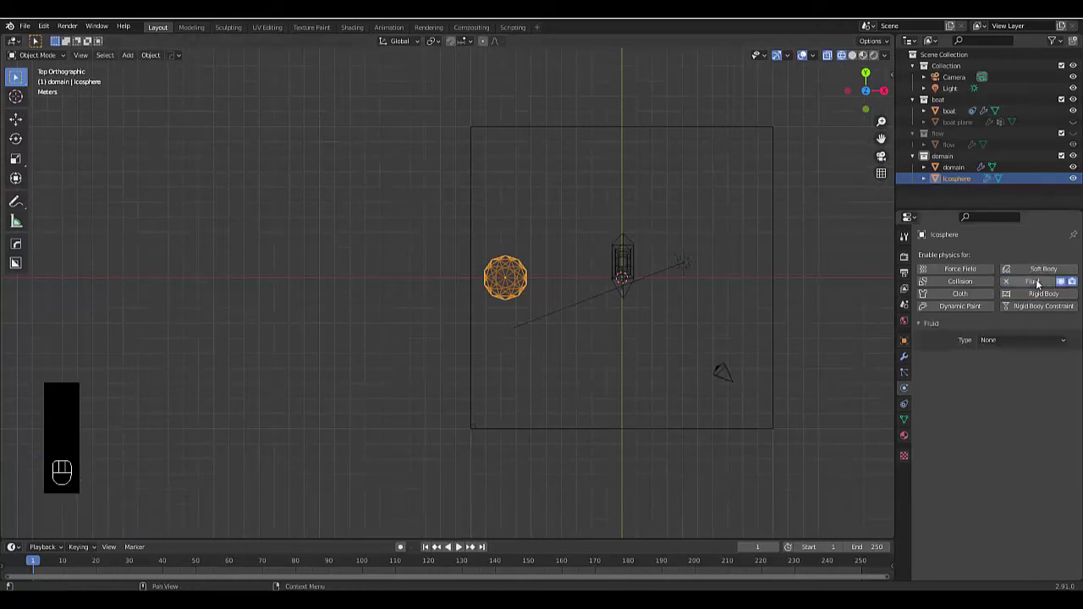
click(1013, 337)
click(1009, 376)
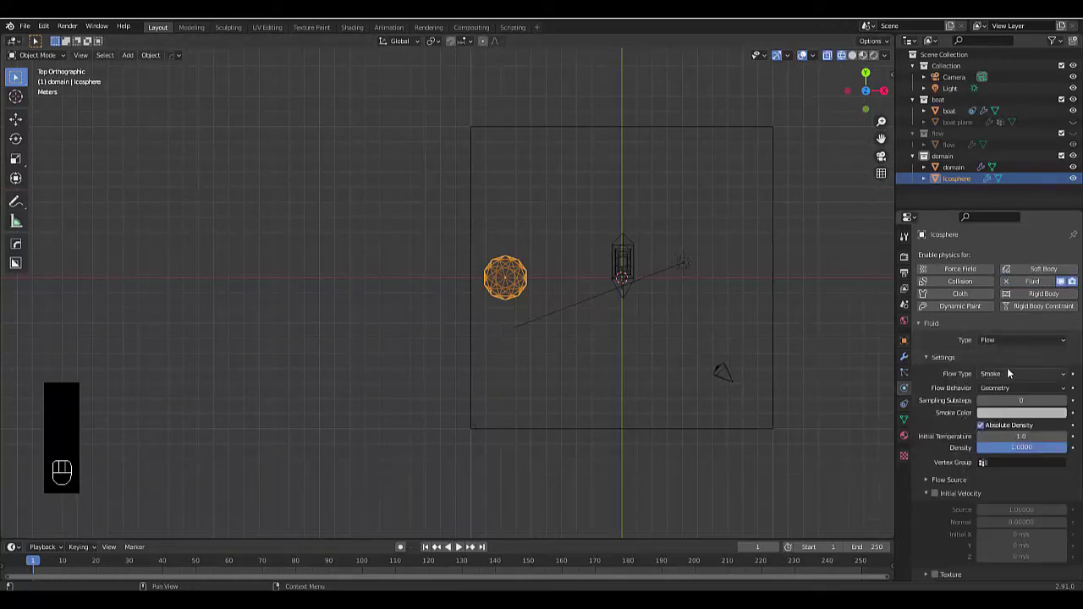
click(1018, 372)
click(997, 424)
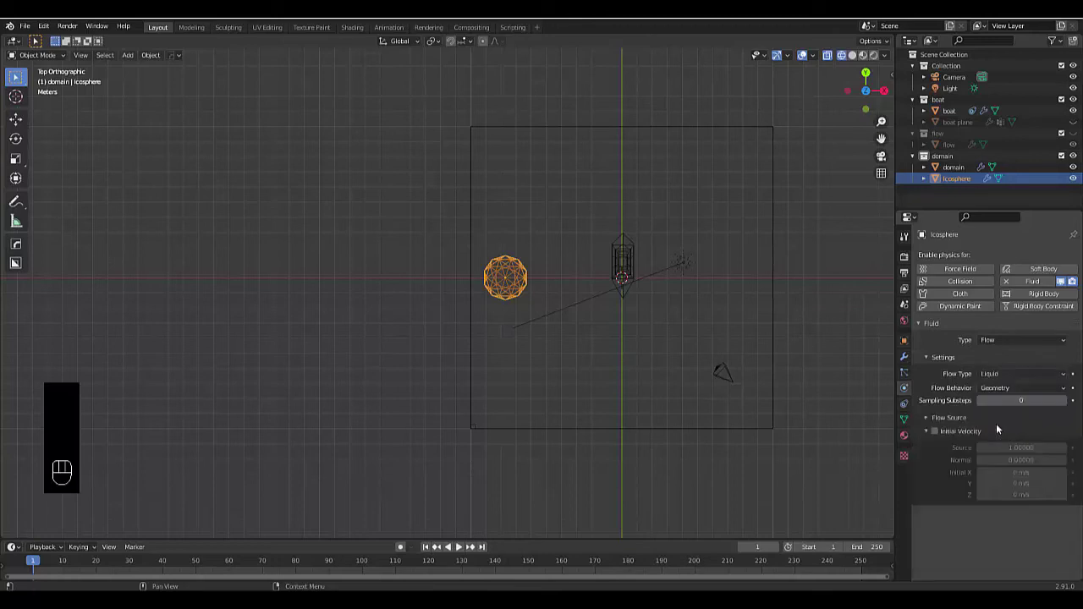
Step: Move the icosphere about -7.65 m in Y, then add two duplicates along Y, offset successively by about 7.61 m and 8.02 m
key(g)
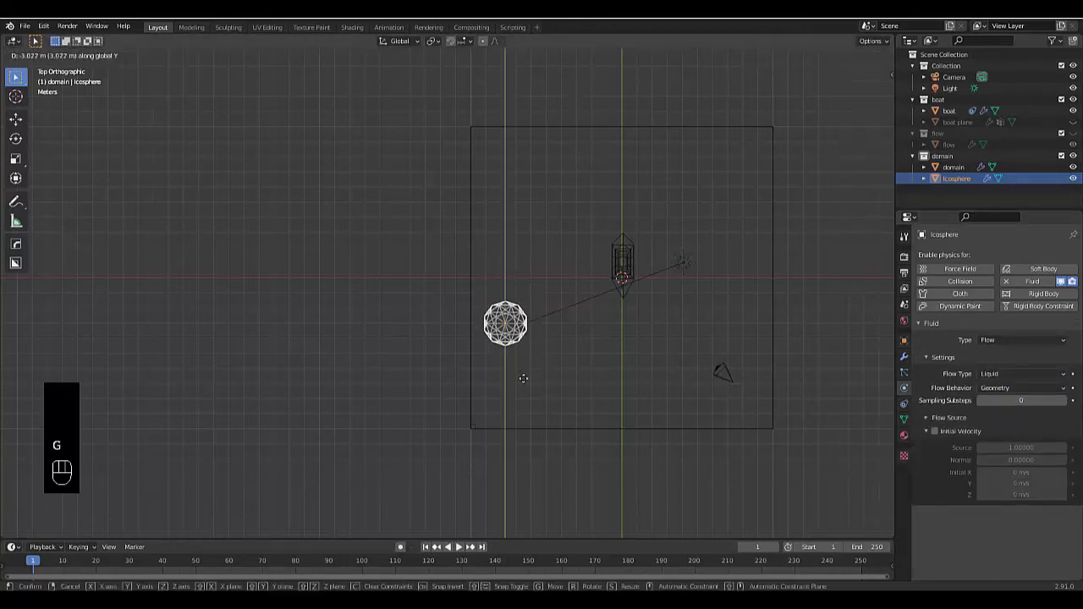
click(527, 430)
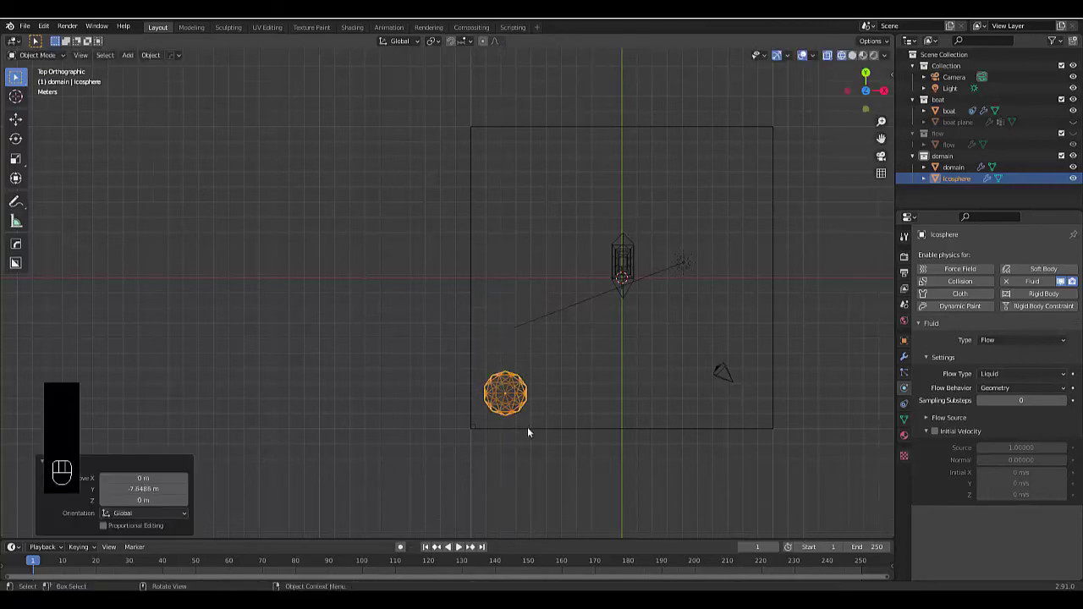
key(shift+d)
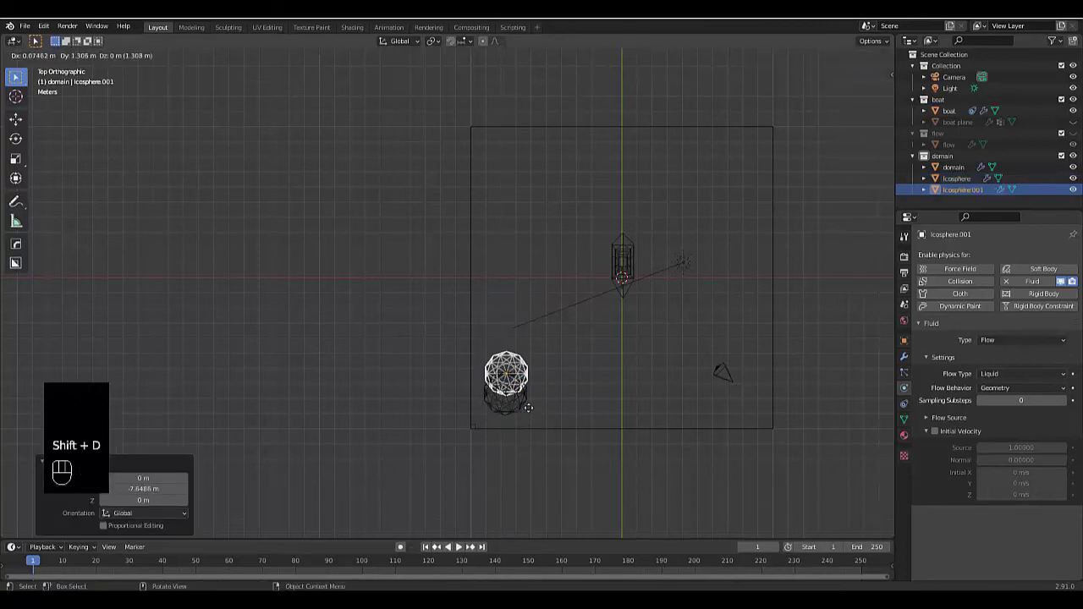
key(y)
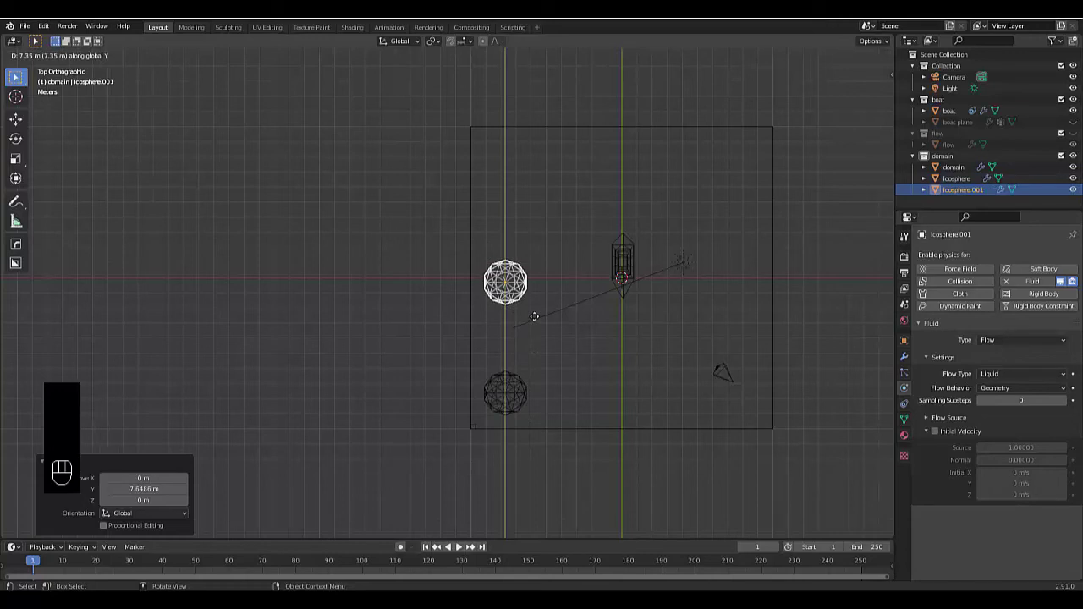
click(534, 318)
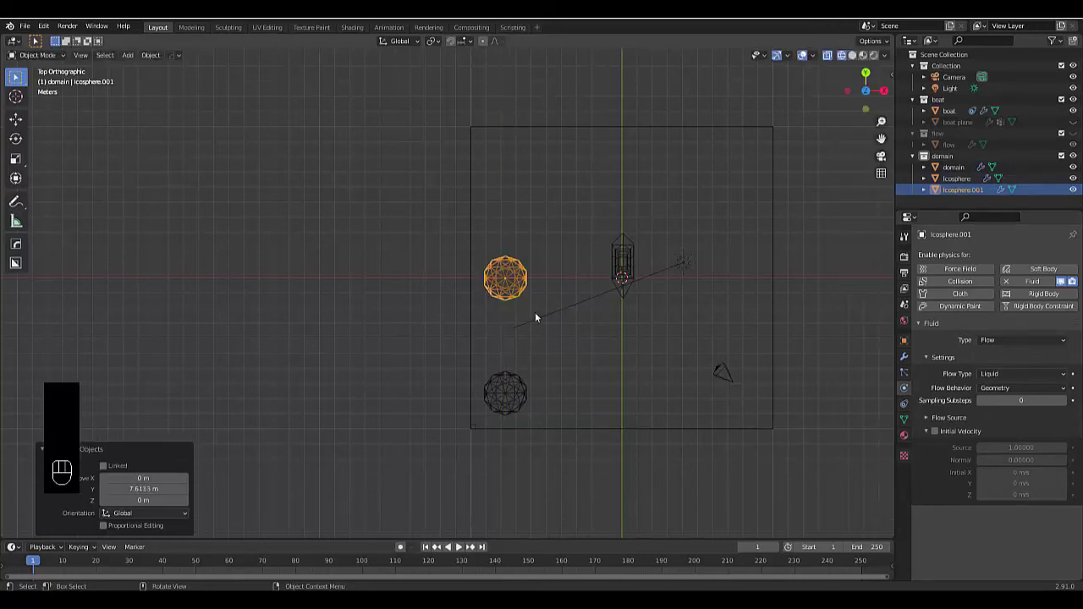
key(shift+d)
key(y)
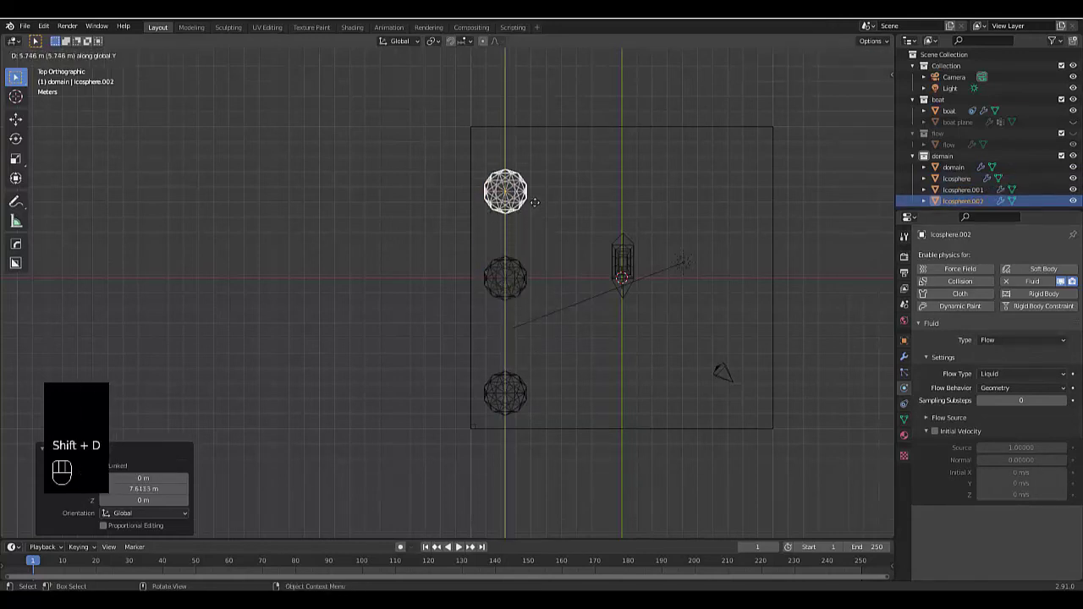
click(537, 190)
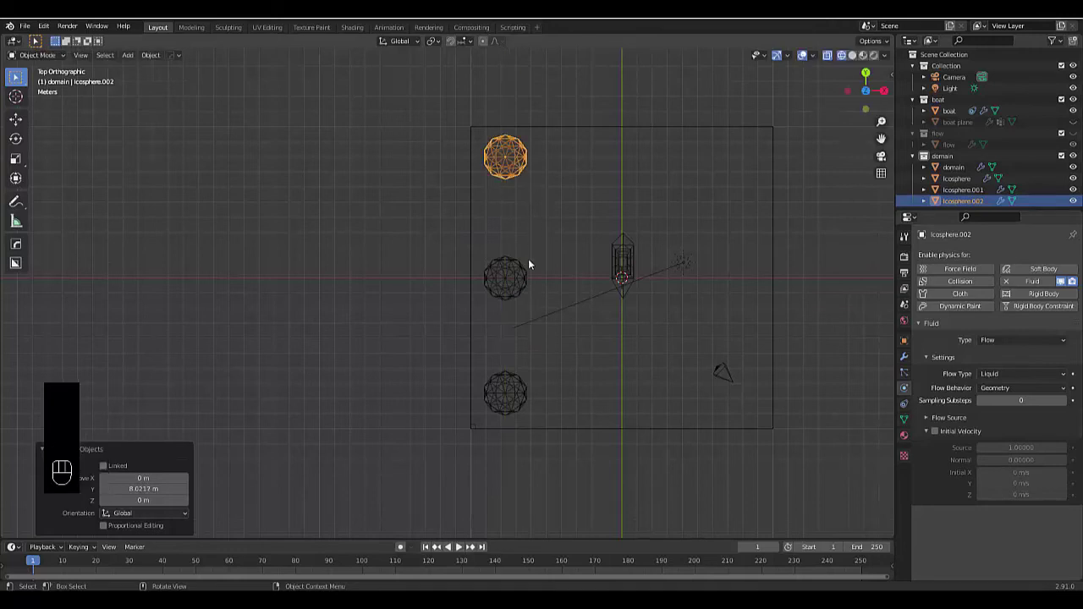
Step: Stagger the icospheres in height by lowering the original the furthest along Z and the middle copy by about 2.76 m
key(KP_1)
click(512, 235)
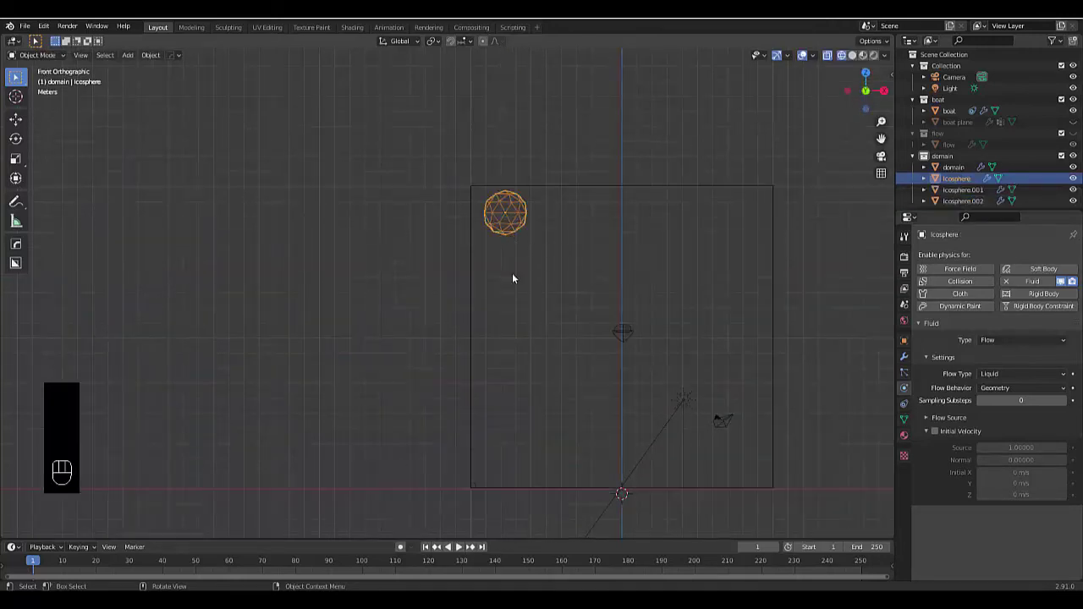
key(g)
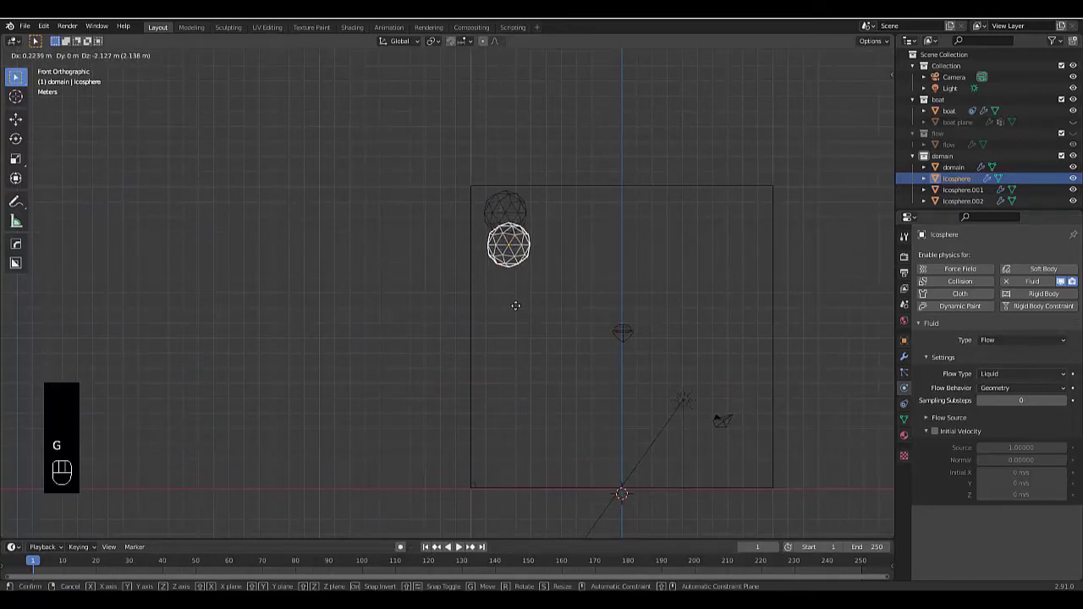
key(z)
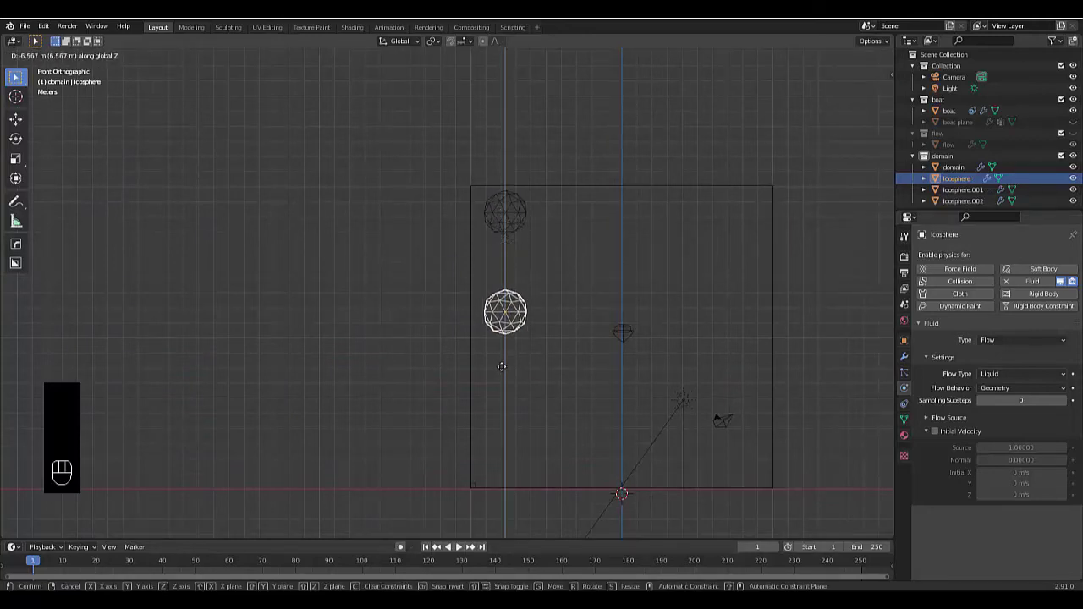
click(501, 365)
click(486, 222)
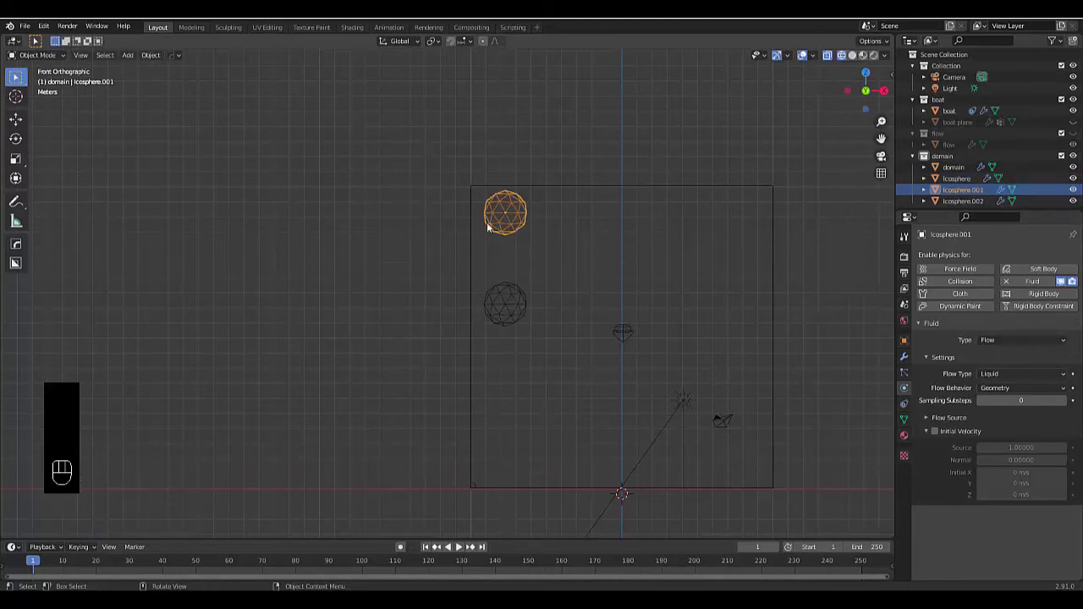
key(g)
key(z)
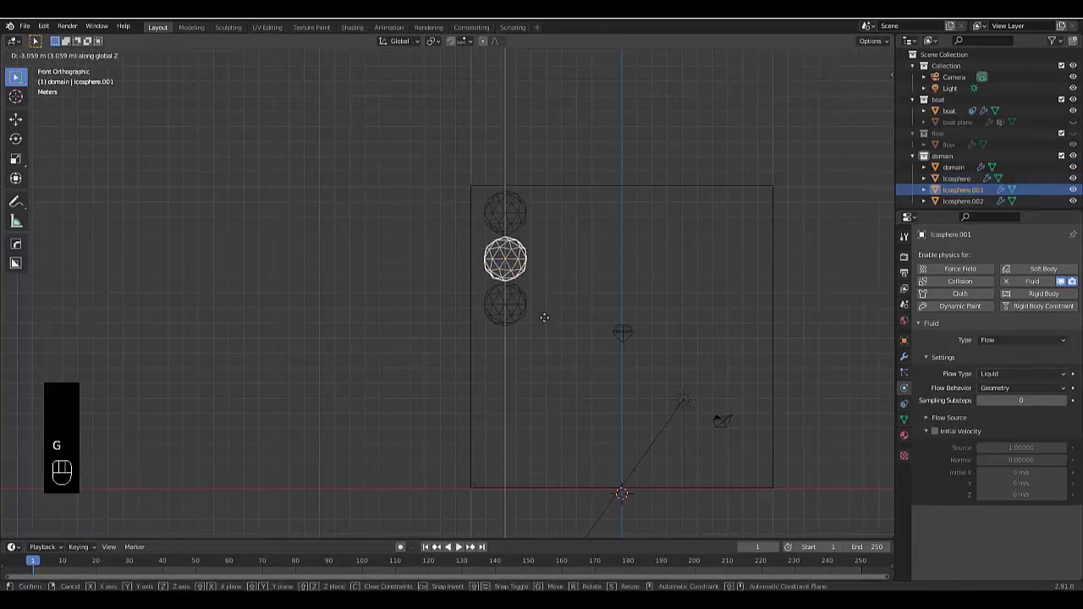
click(544, 316)
Step: Unhide the flow collection and the boat plane in the viewport
middle_drag(465, 370, 510, 311)
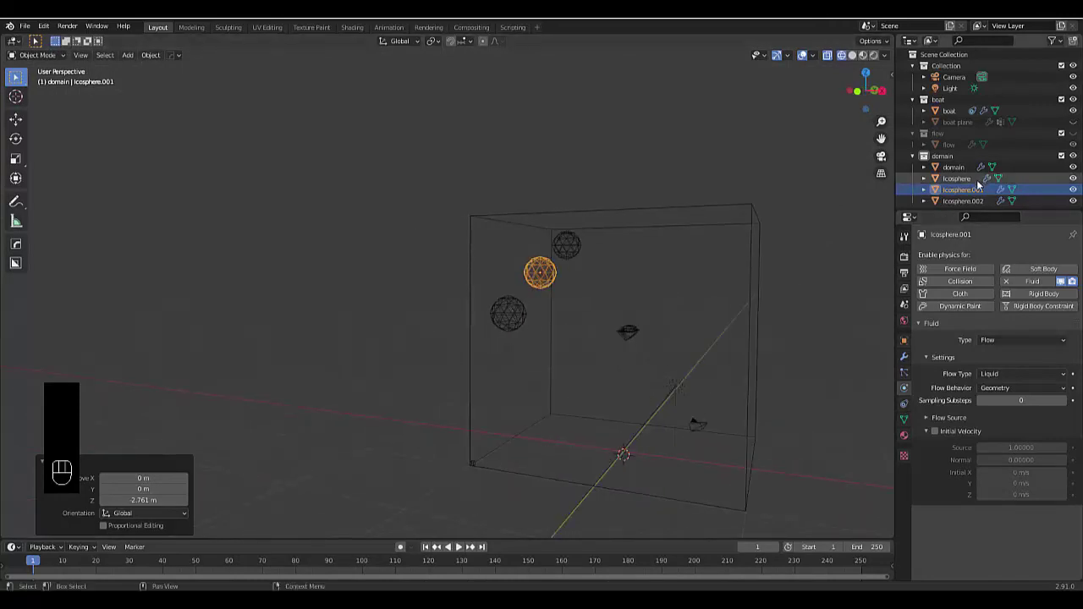
click(1073, 135)
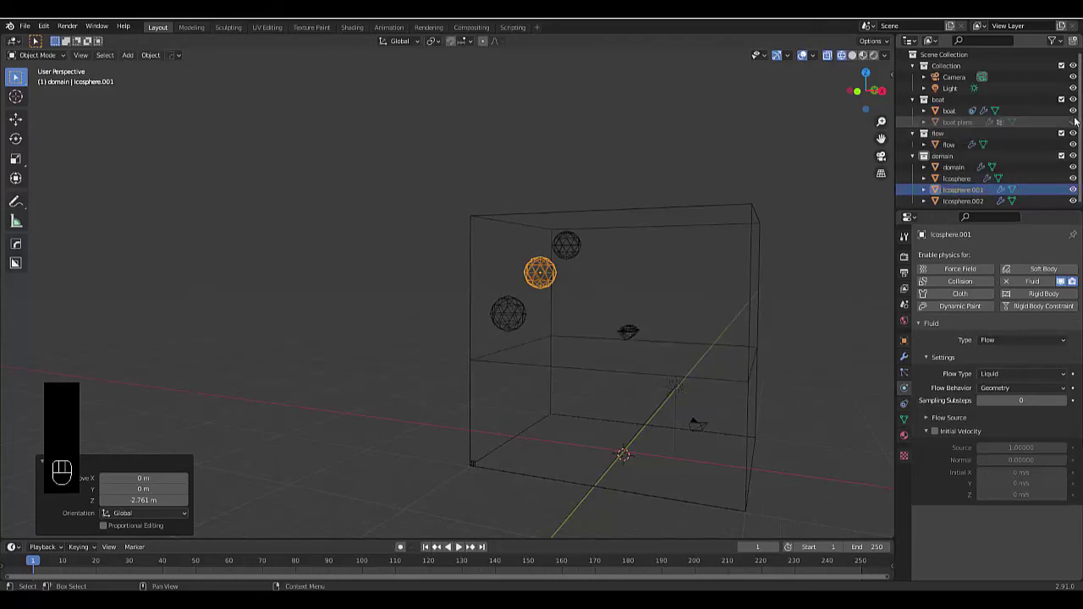
click(1073, 122)
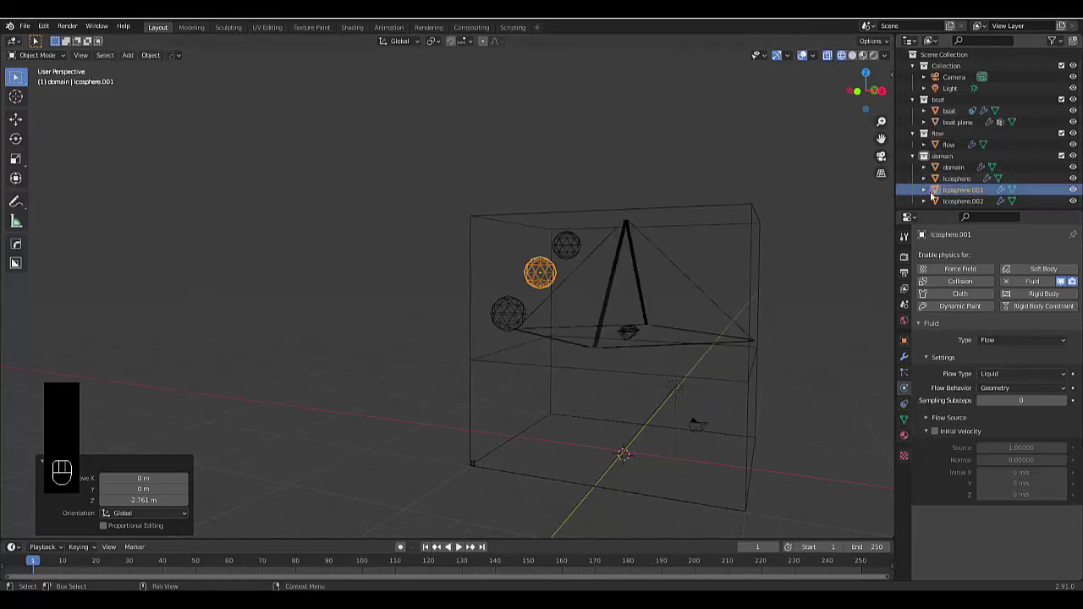
Step: Move all three icospheres from the domain collection into the flow collection
drag(956, 179, 948, 157)
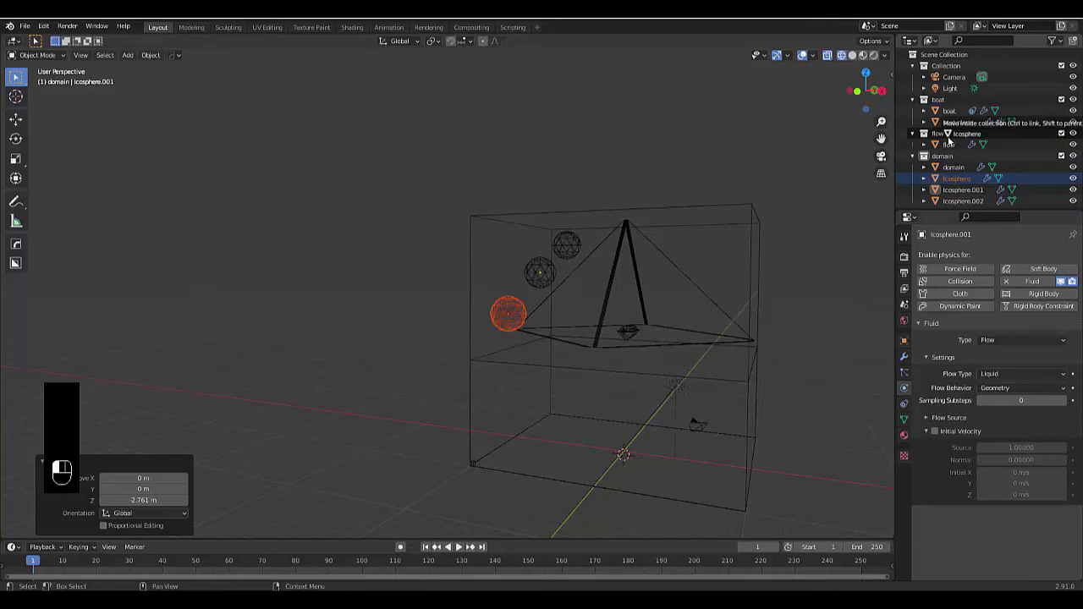
drag(948, 139, 949, 141)
drag(964, 190, 950, 142)
drag(962, 200, 955, 149)
Step: Select the domain and bake all of its fluid data
middle_drag(518, 275, 531, 181)
click(537, 163)
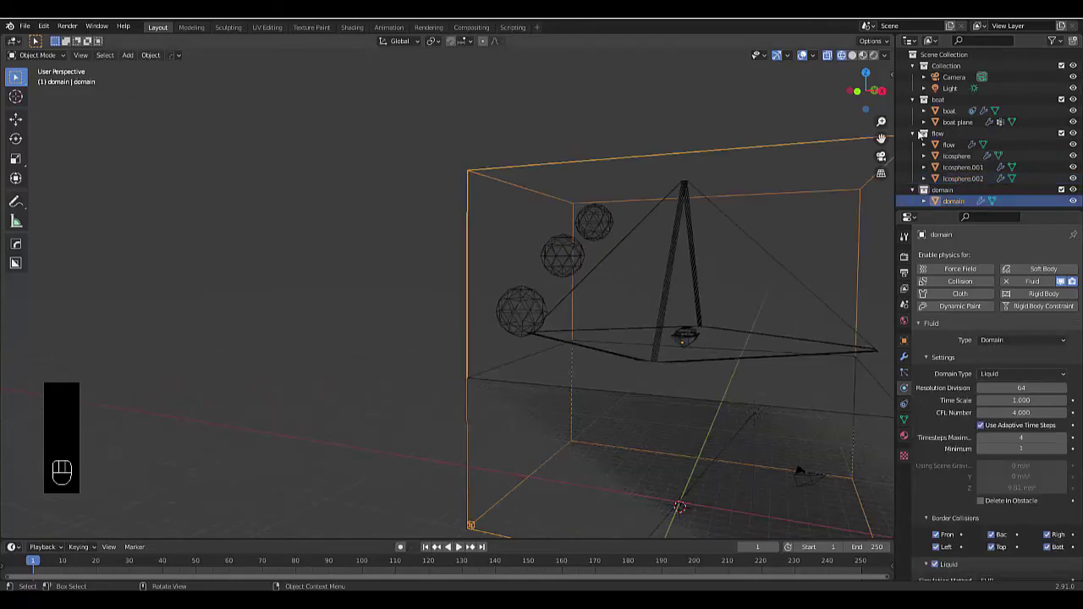
scroll(980, 456, down, 10)
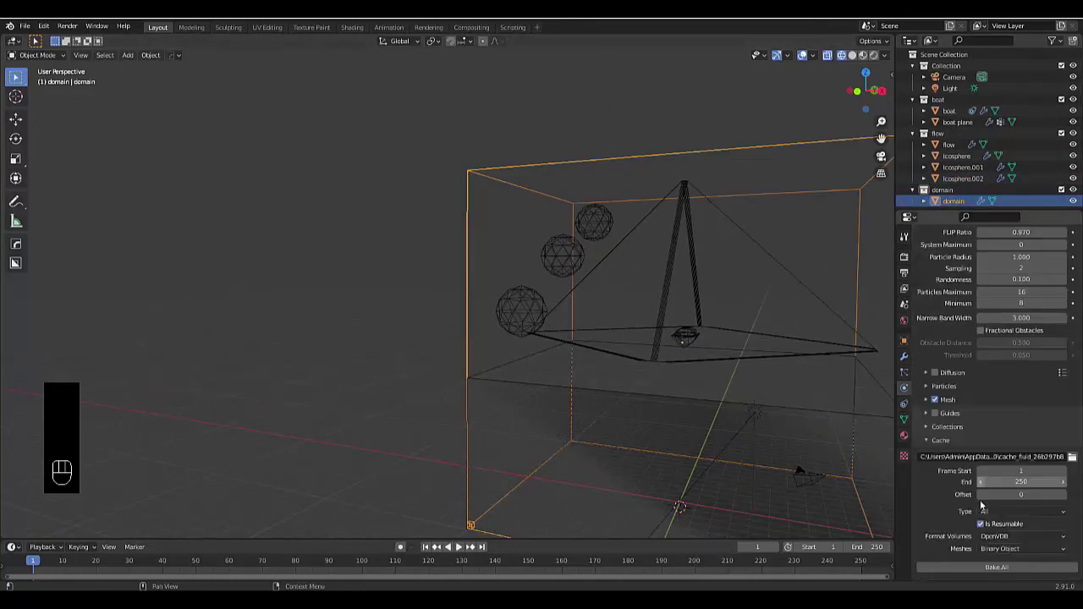
click(989, 569)
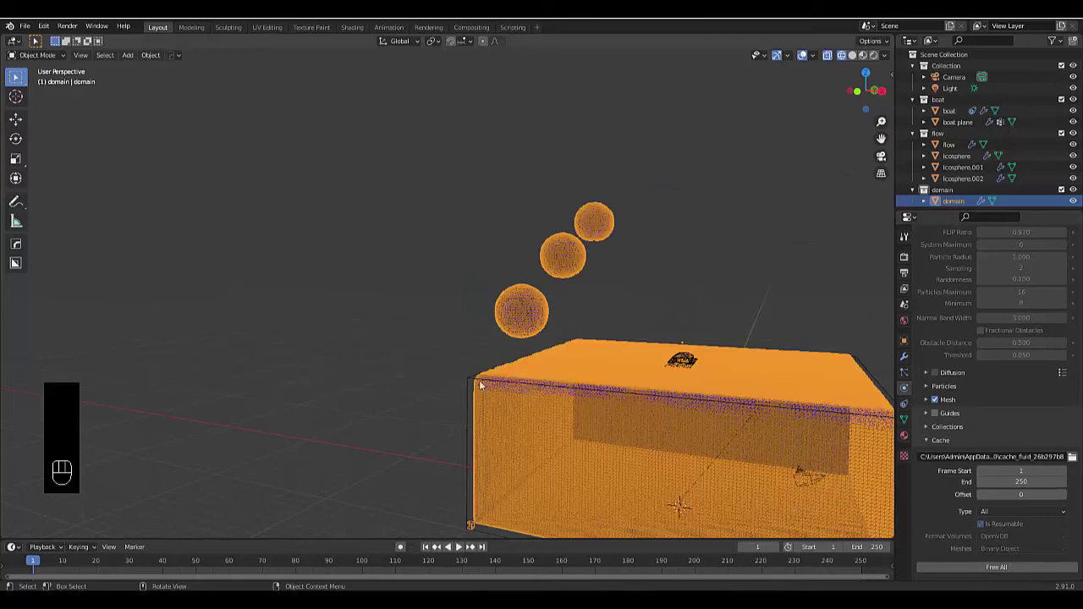
Step: Display the scene in rendered shading and hide the boat plane and the flow collection
scroll(663, 366, up, 3)
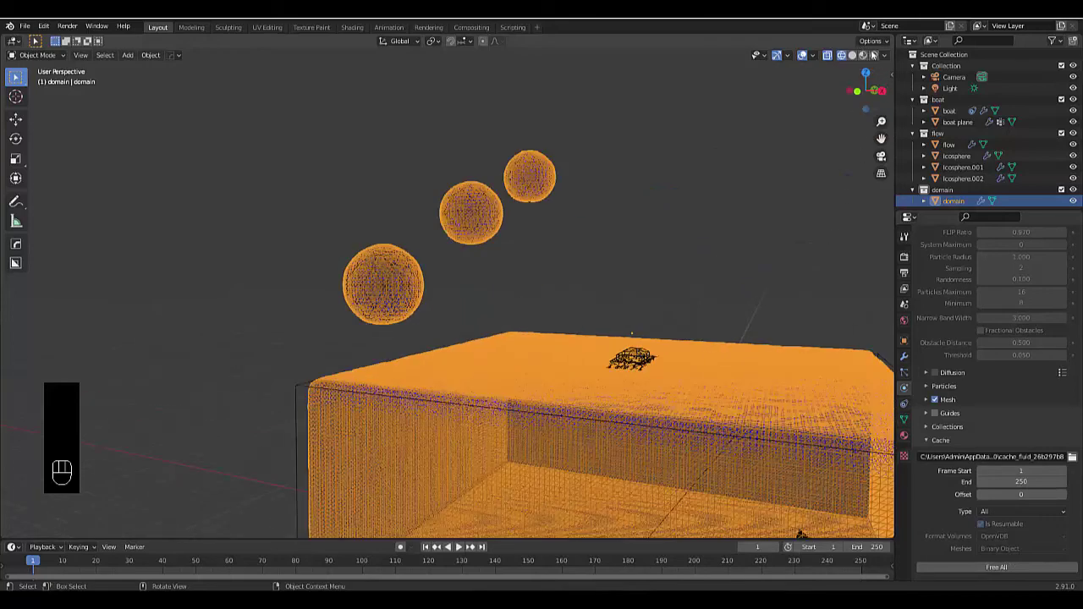
click(875, 56)
middle_drag(831, 232, 694, 376)
click(1073, 122)
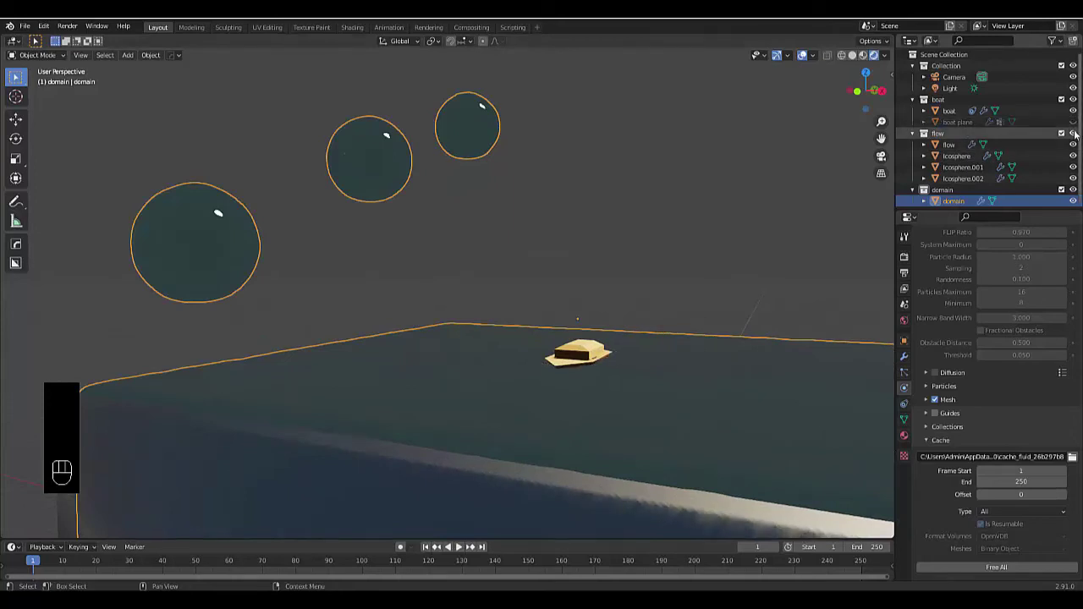
click(1073, 133)
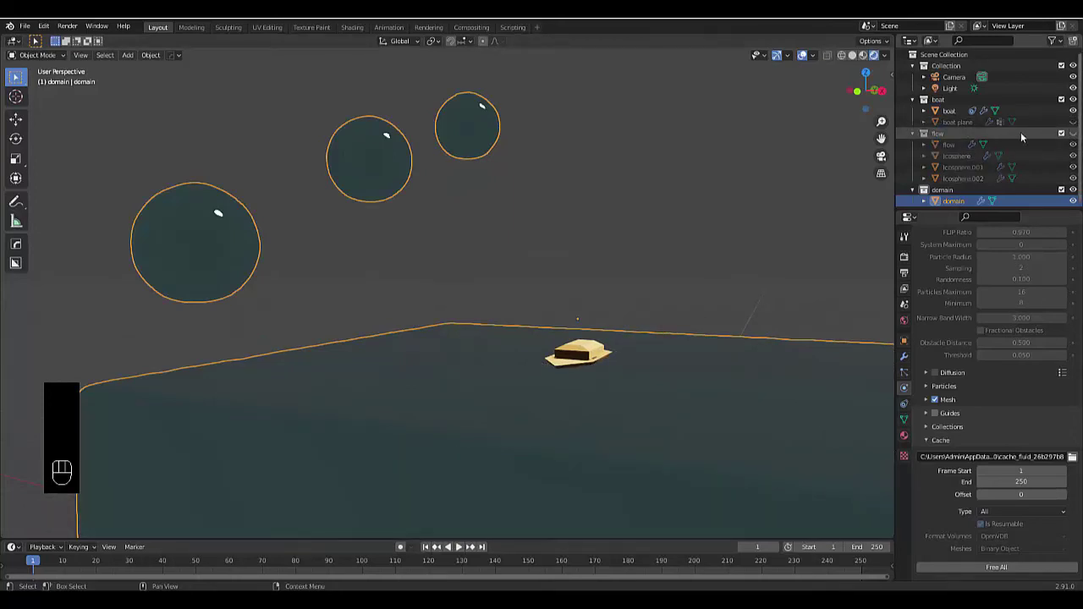
scroll(562, 280, up, 5)
mouse_move(590, 422)
middle_down()
mouse_move(581, 419)
mouse_move(644, 433)
mouse_move(674, 410)
mouse_move(631, 413)
mouse_move(624, 436)
mouse_move(626, 418)
mouse_move(564, 421)
mouse_move(575, 420)
middle_up()
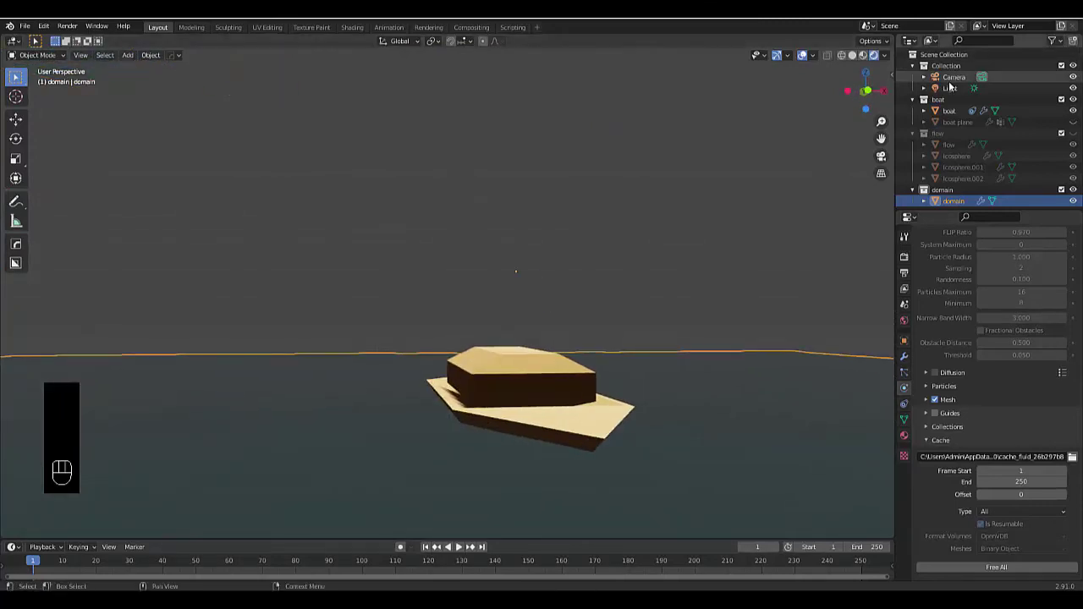
Step: Add a plane and move it about 11.7 m along the Y axis, behind the fluid domain
click(948, 77)
middle_drag(680, 243, 617, 310)
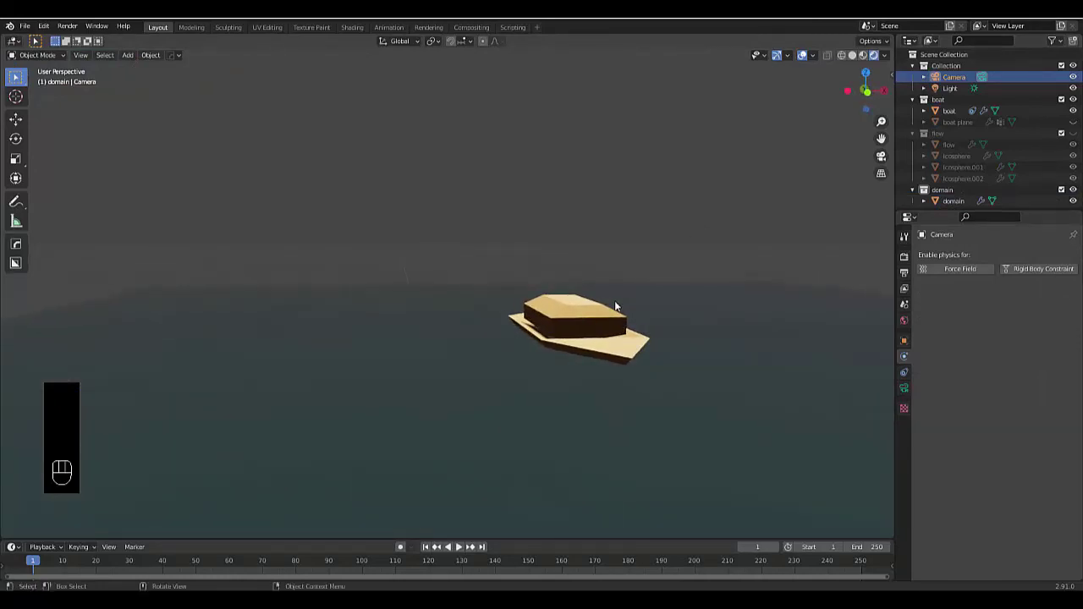
scroll(614, 301, down, 6)
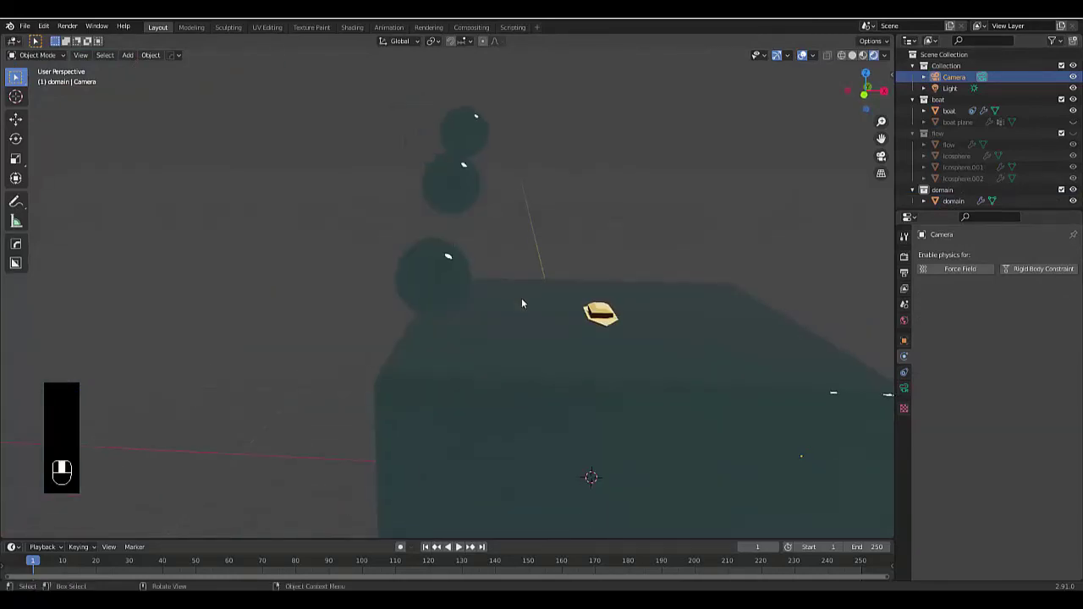
scroll(522, 303, down, 5)
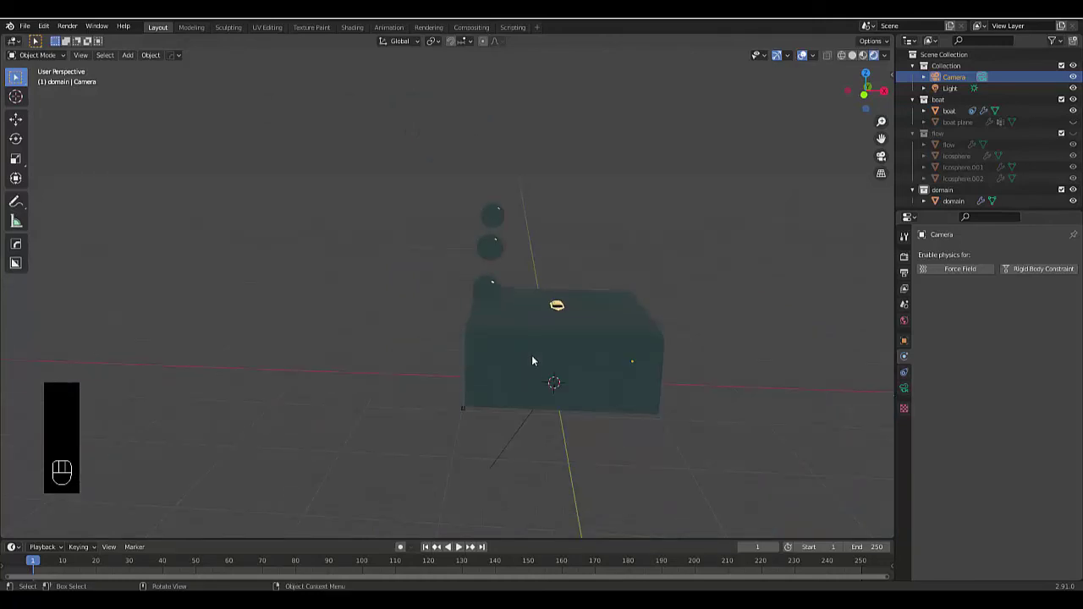
key(shift+a)
mouse_move(532, 356)
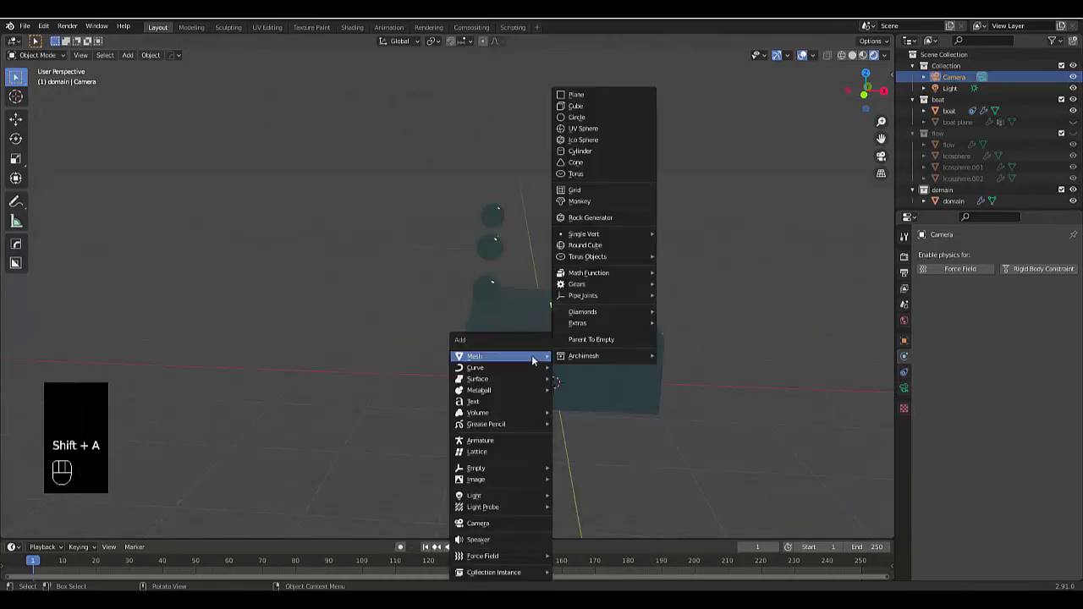
click(589, 94)
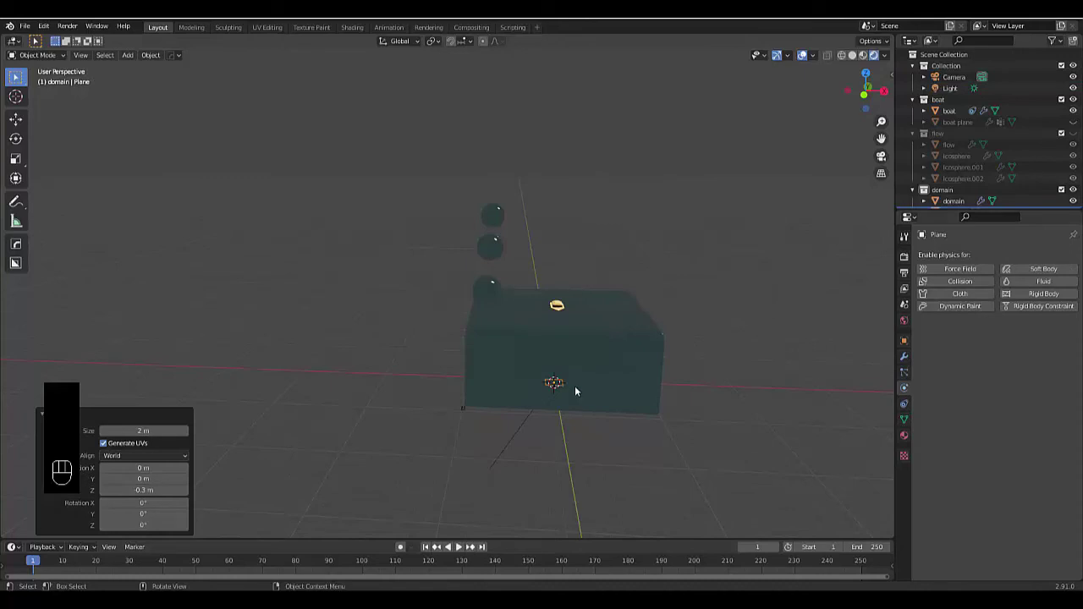
key(KP_7)
key(g)
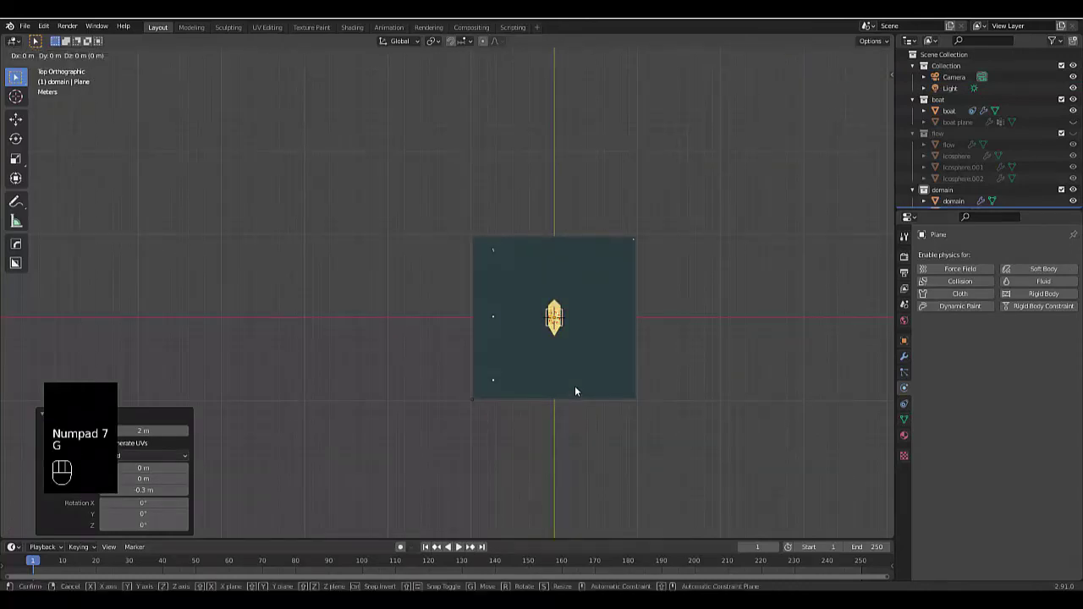
key(y)
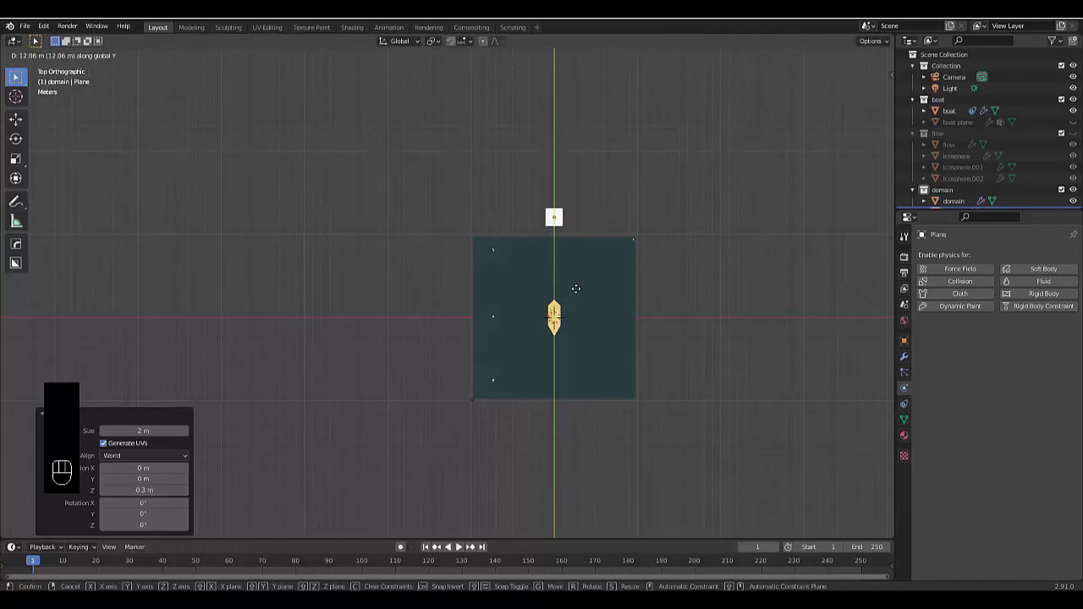
click(579, 276)
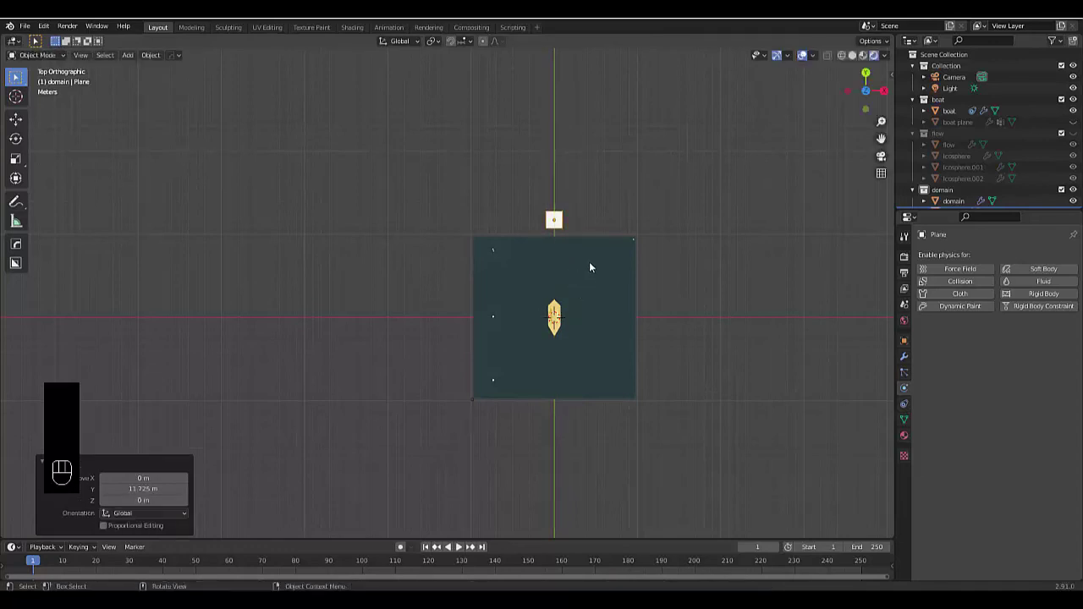
Step: Rotate the plane 90° about the X axis and scale it up by a factor of about 24.26
key(KP_1)
key(r)
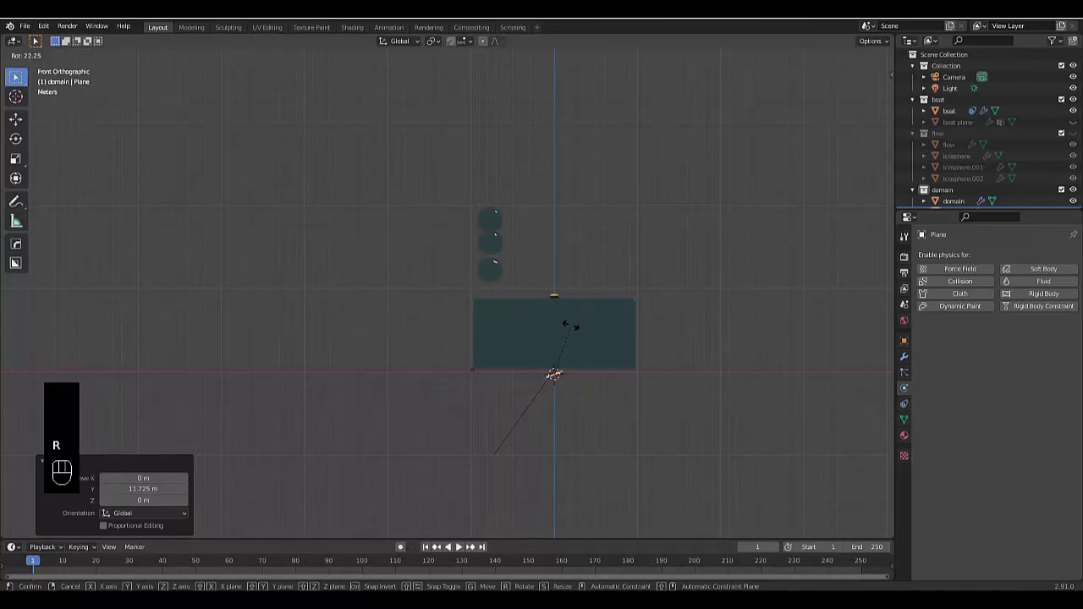
key(x)
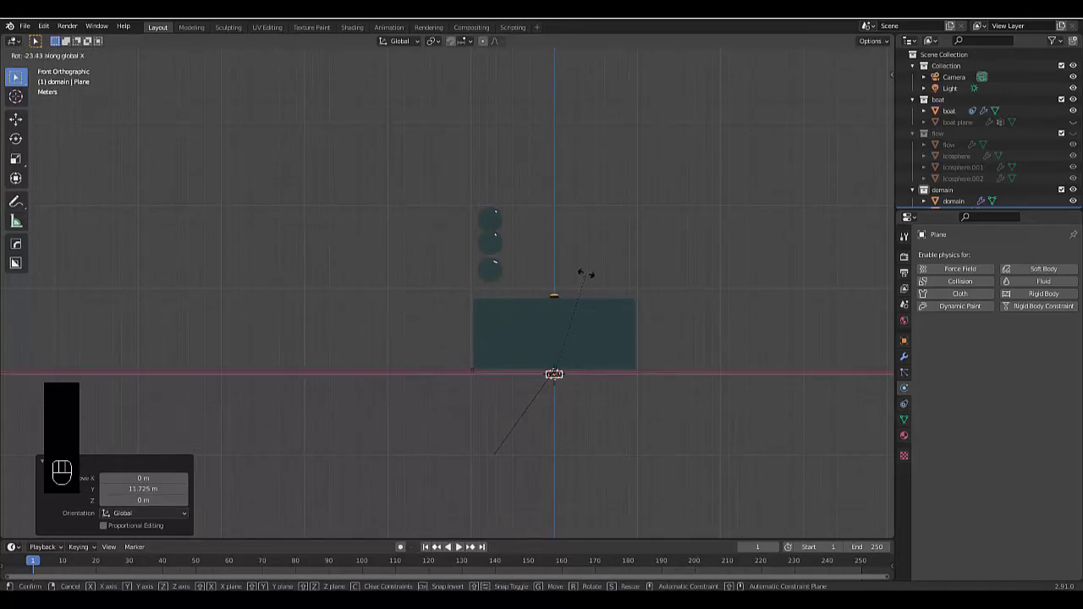
click(586, 273)
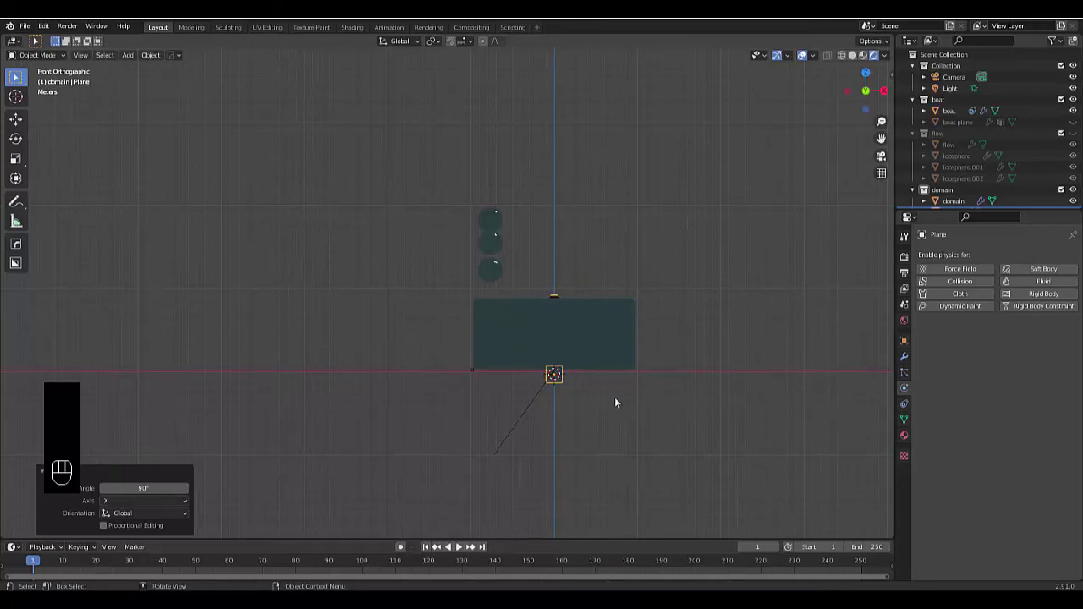
key(s)
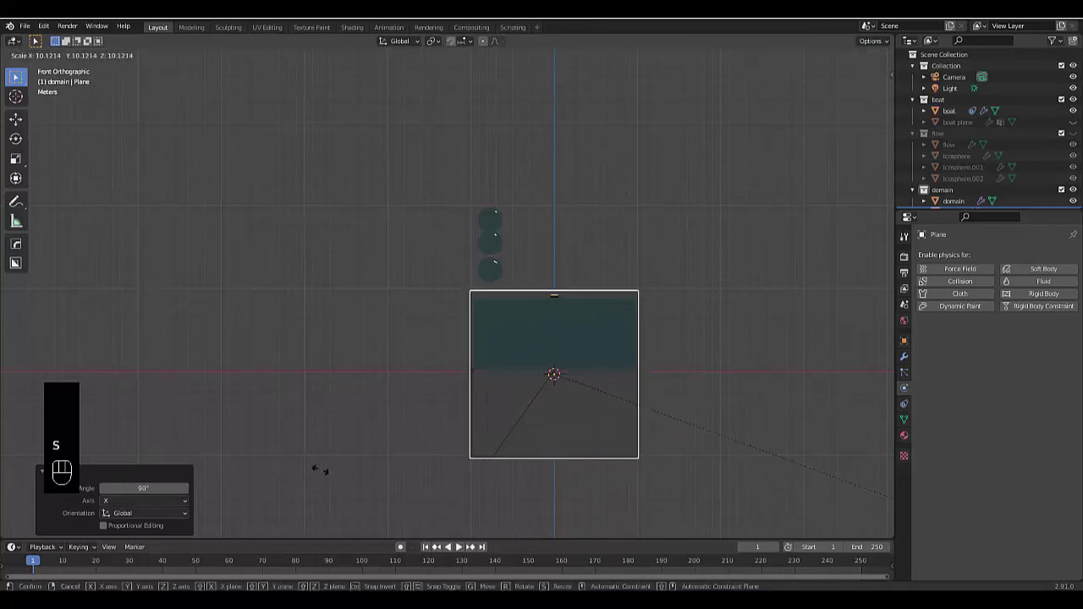
click(706, 183)
Step: Move the enlarged plane about 15.9 m farther along the Y axis, away from the domain
middle_drag(674, 175, 604, 274)
key(g)
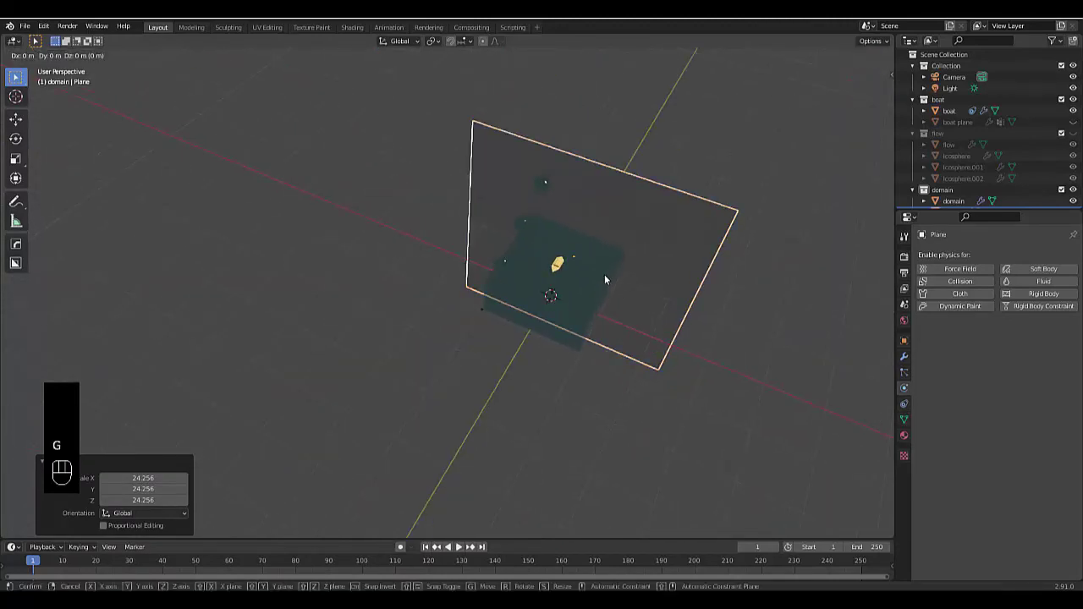
key(y)
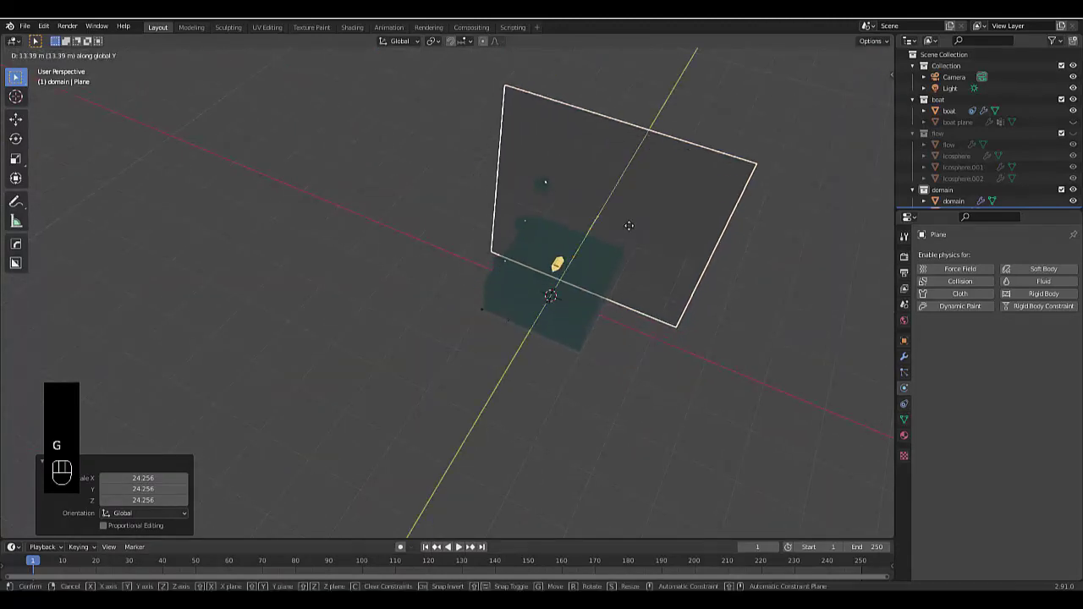
click(629, 228)
Step: Rotate the backdrop plane 180° about the global X axis
middle_drag(629, 228, 521, 175)
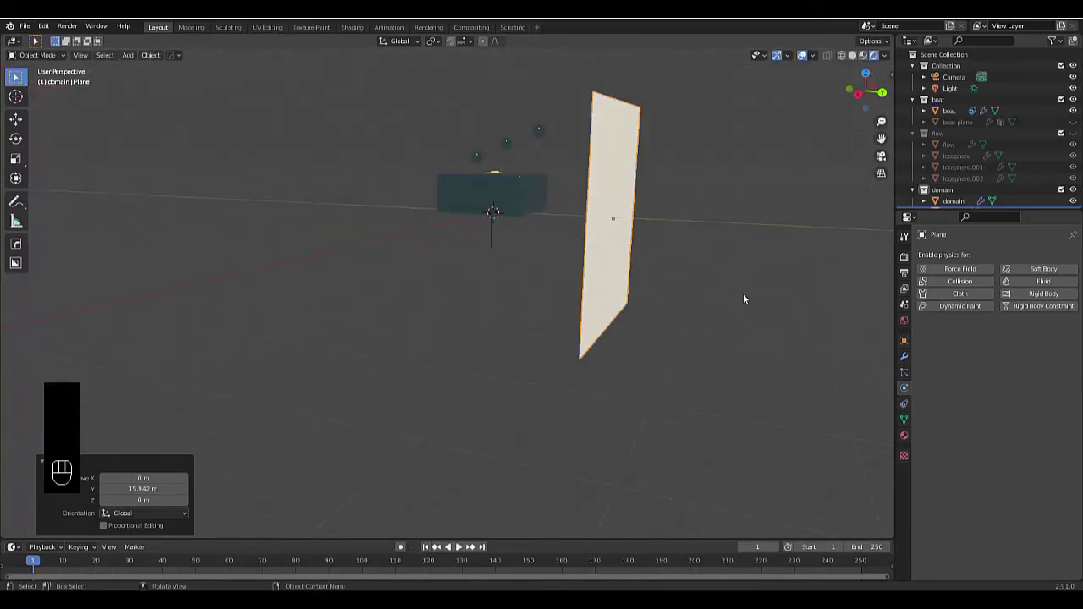
key(r)
right_click(763, 203)
key(r)
key(y)
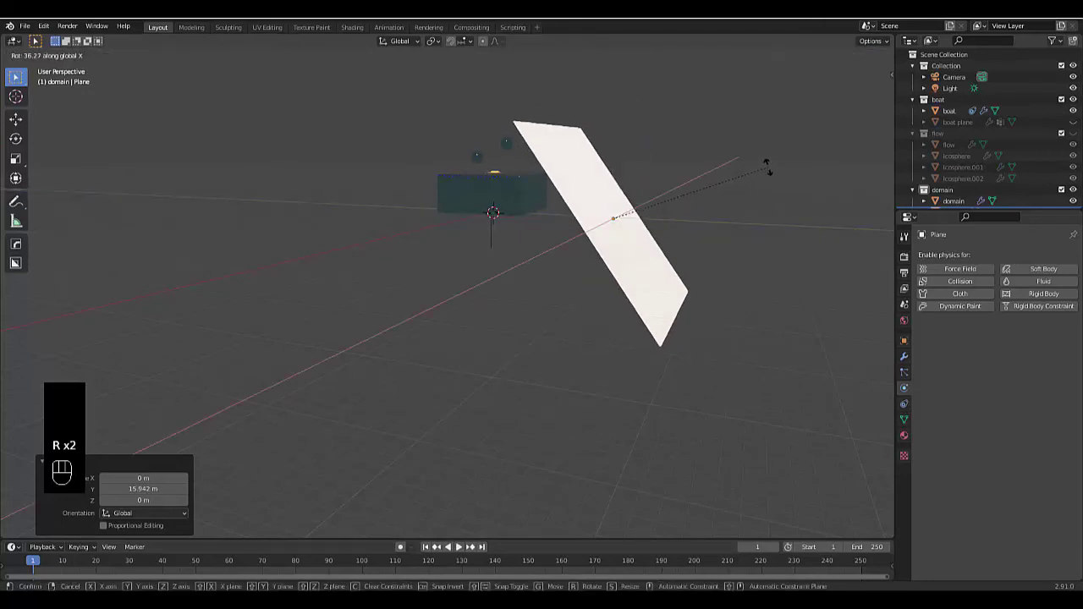
text(x90)
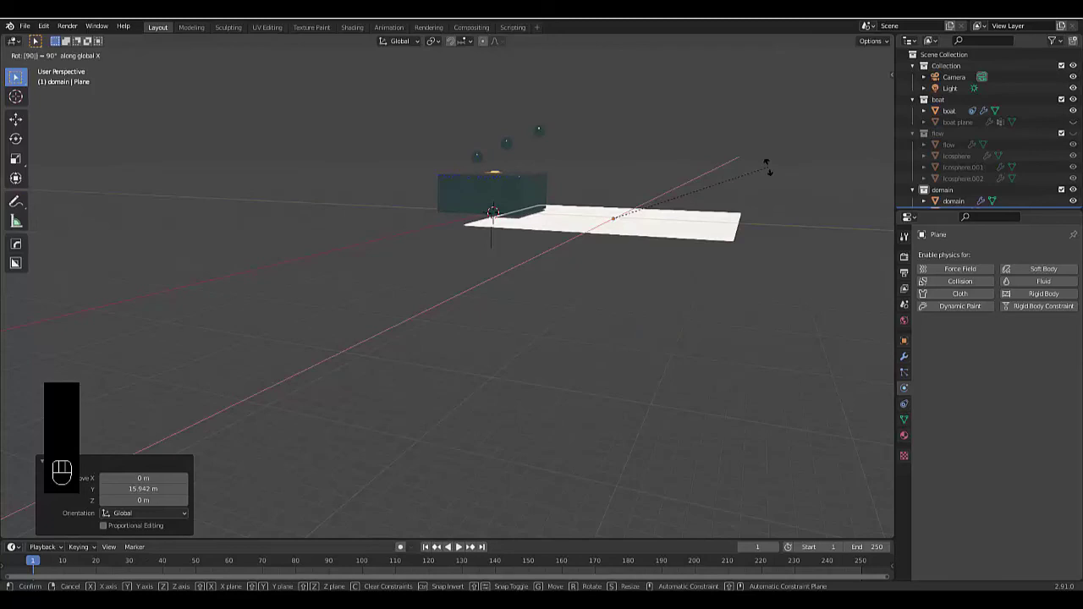
key(BackSpace)
key(BackSpace)
text(180)
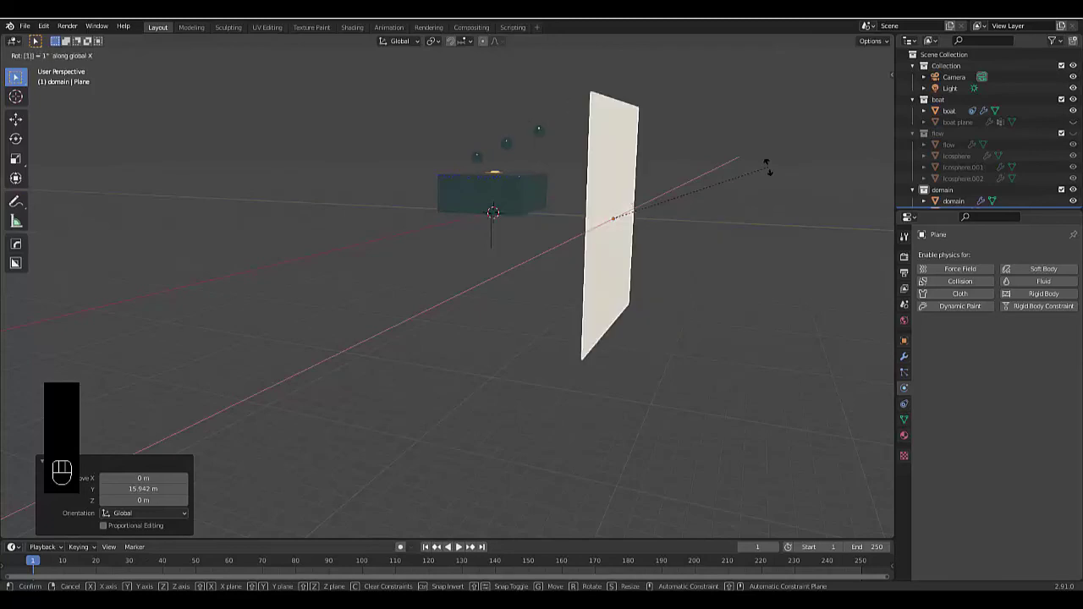
key(Return)
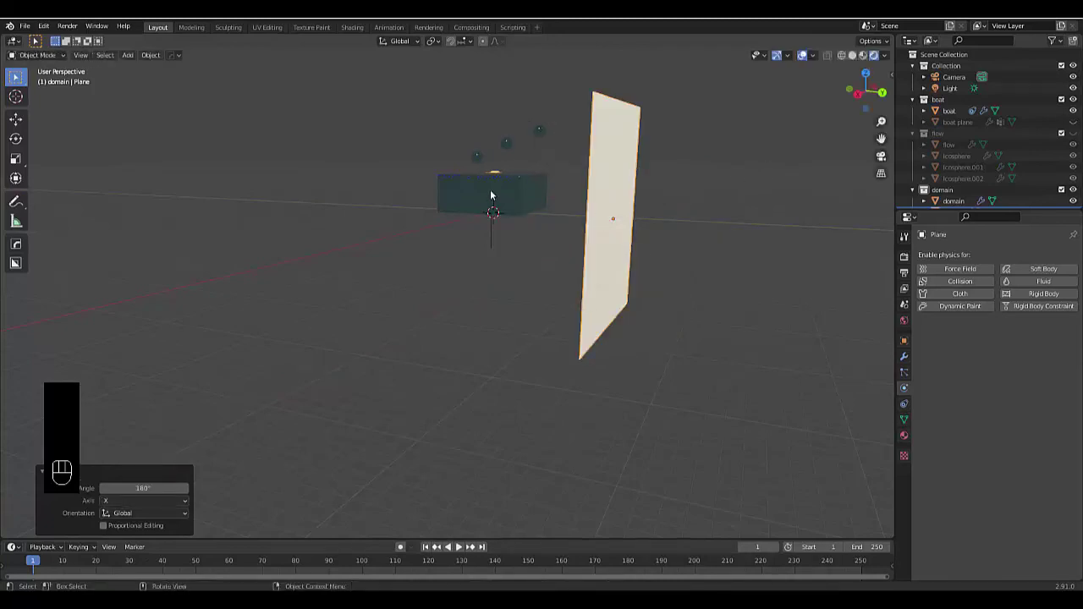
Step: Rotate the backdrop plane again about the X axis until it stands upright behind the domain
middle_drag(644, 186, 818, 102)
click(881, 156)
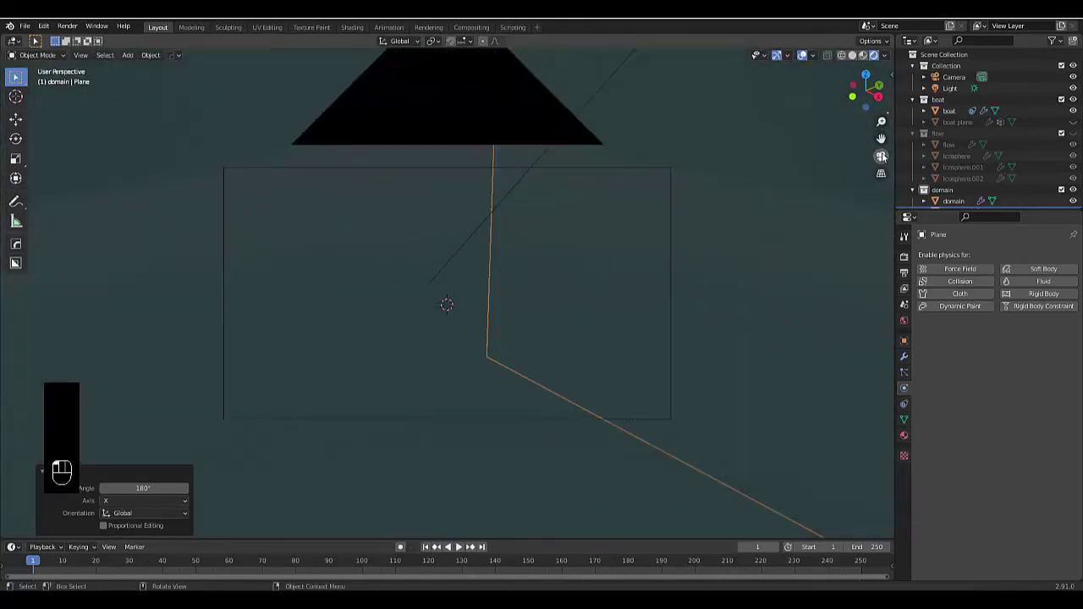
middle_drag(881, 157, 742, 138)
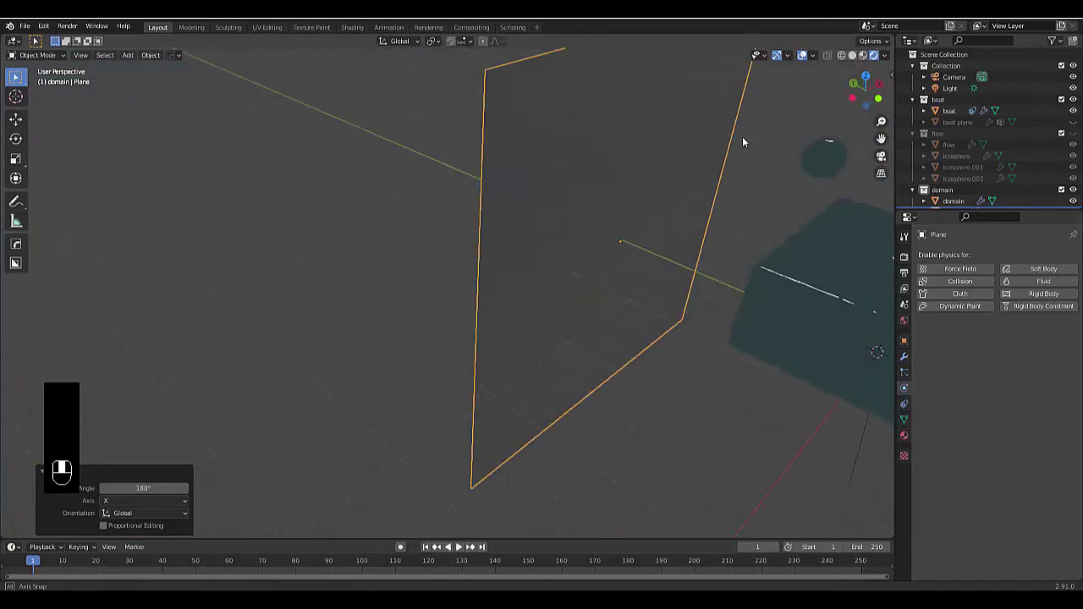
key(r)
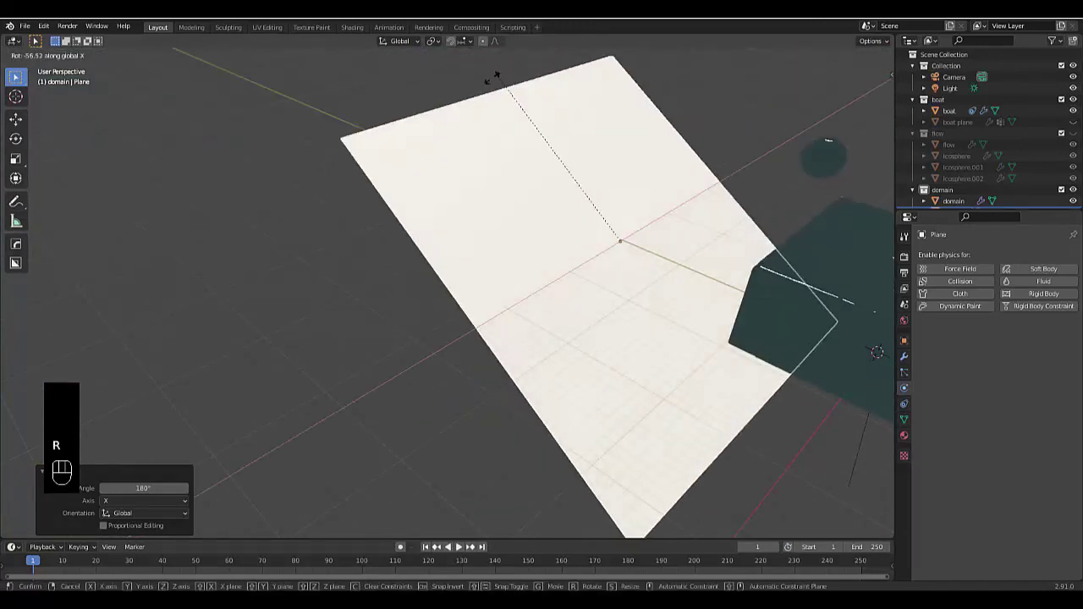
key(x)
click(476, 434)
Step: Select the light and rotate it about 33.4° in the view plane to brighten the backdrop and the domain
middle_drag(404, 288, 152, 102)
click(946, 89)
middle_drag(720, 195, 375, 350)
key(r)
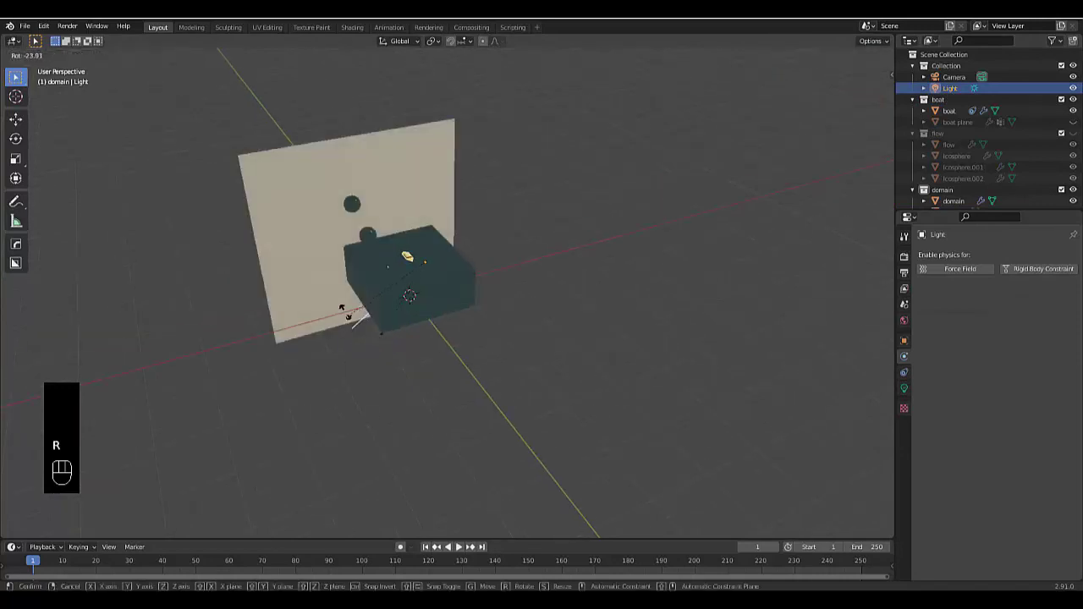
click(346, 301)
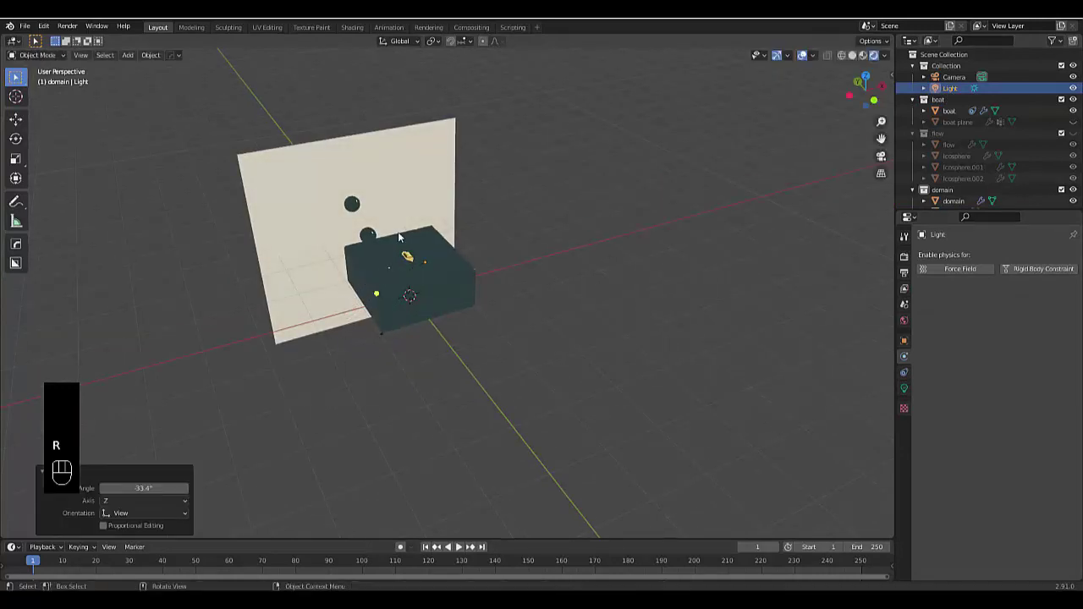
Step: Align the camera to a close view of the boat, then shift it to bring the boat near the frame's centre
scroll(399, 237, up, 6)
middle_drag(398, 289, 510, 377)
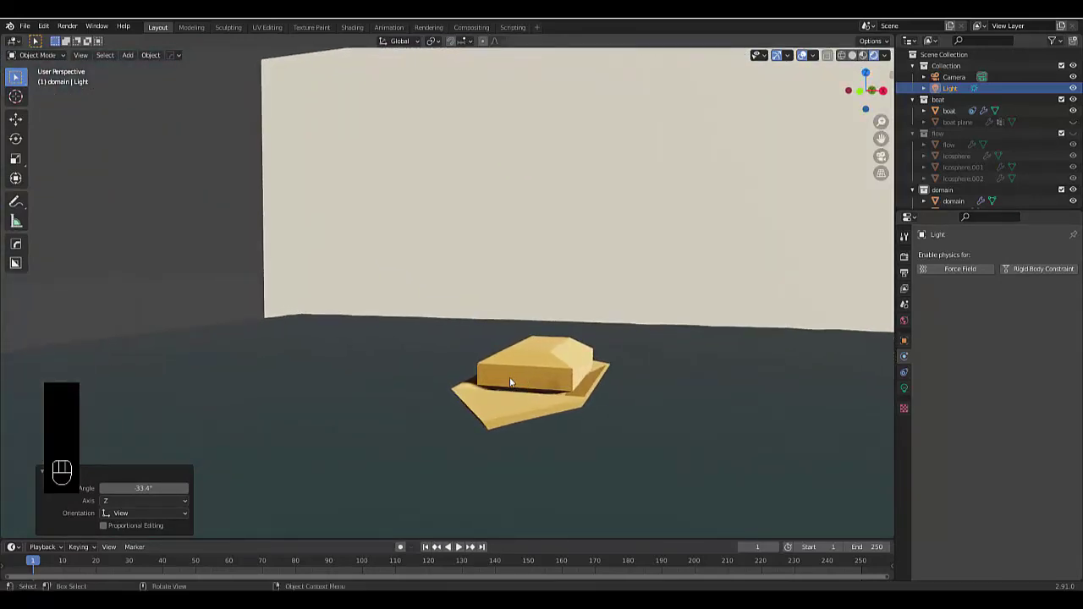
click(954, 77)
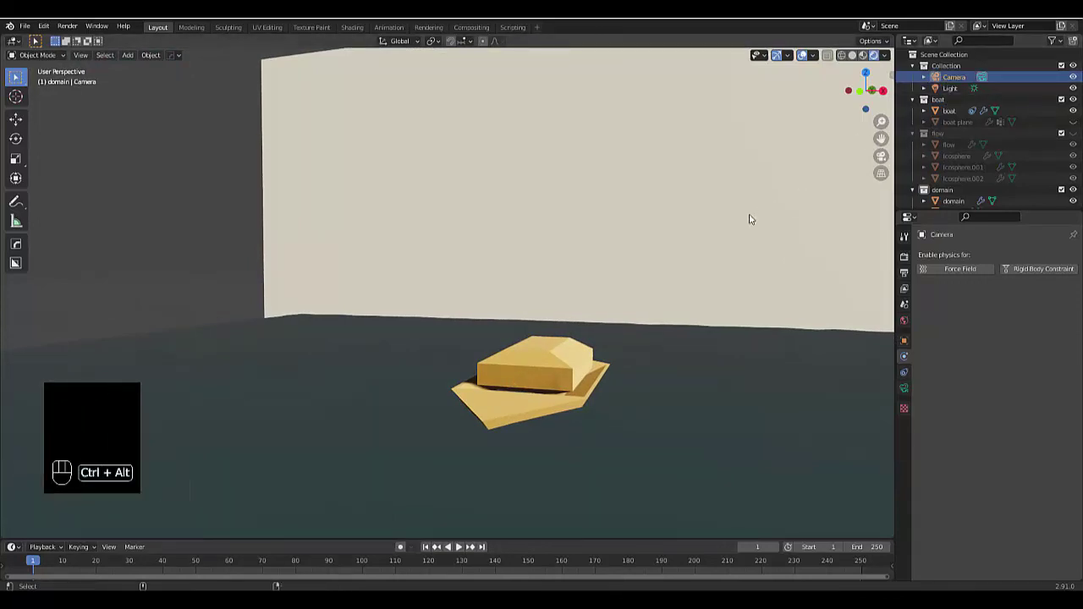
key(ctrl+alt+KP_0)
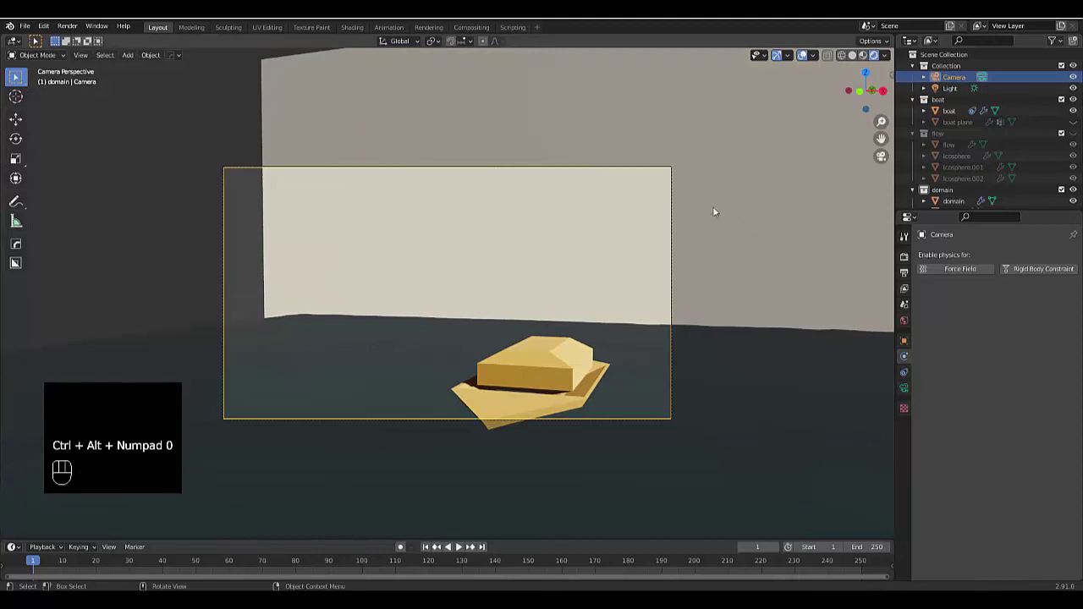
key(g)
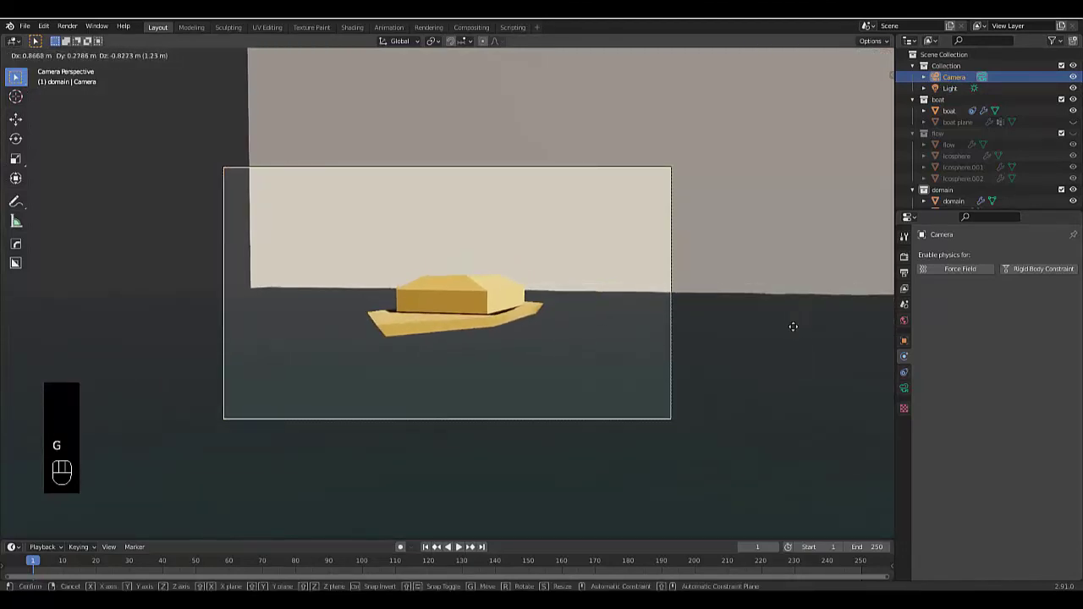
click(783, 320)
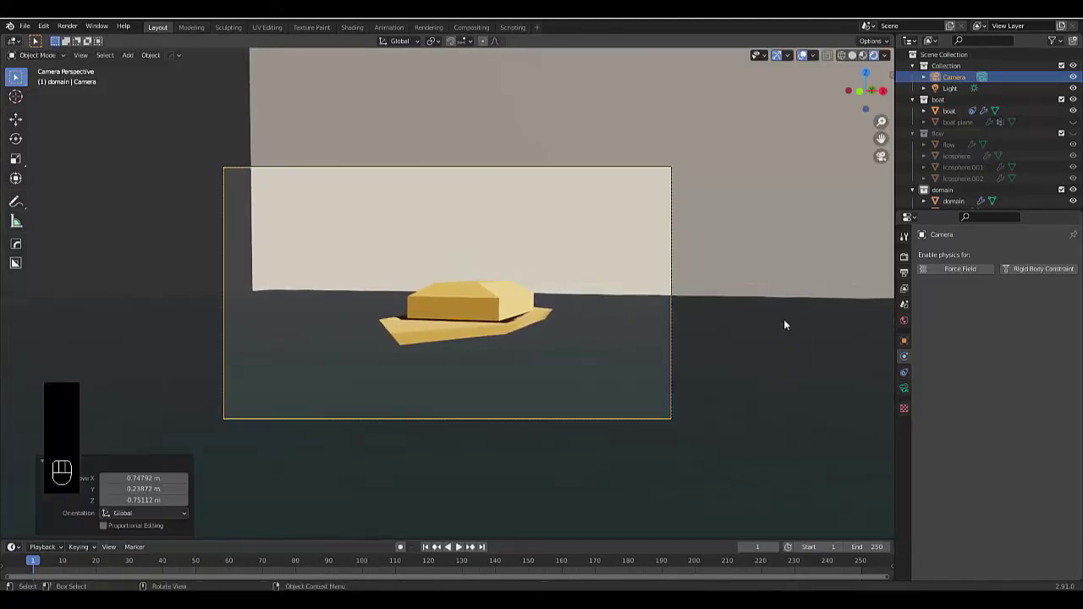
Step: Play the boat and liquid animation through the camera, then open the render commands
click(458, 547)
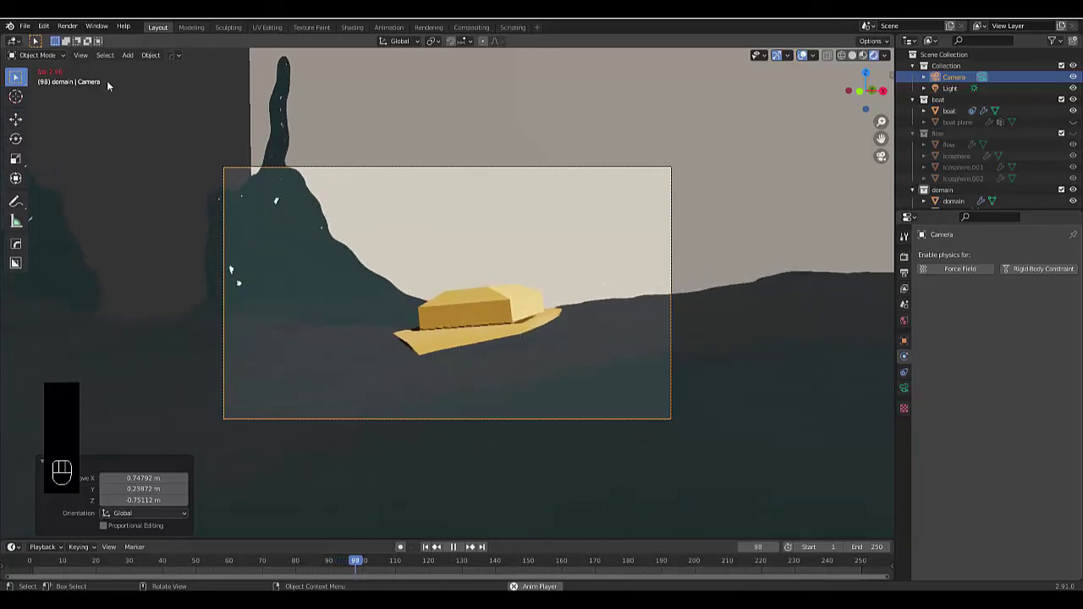
click(67, 27)
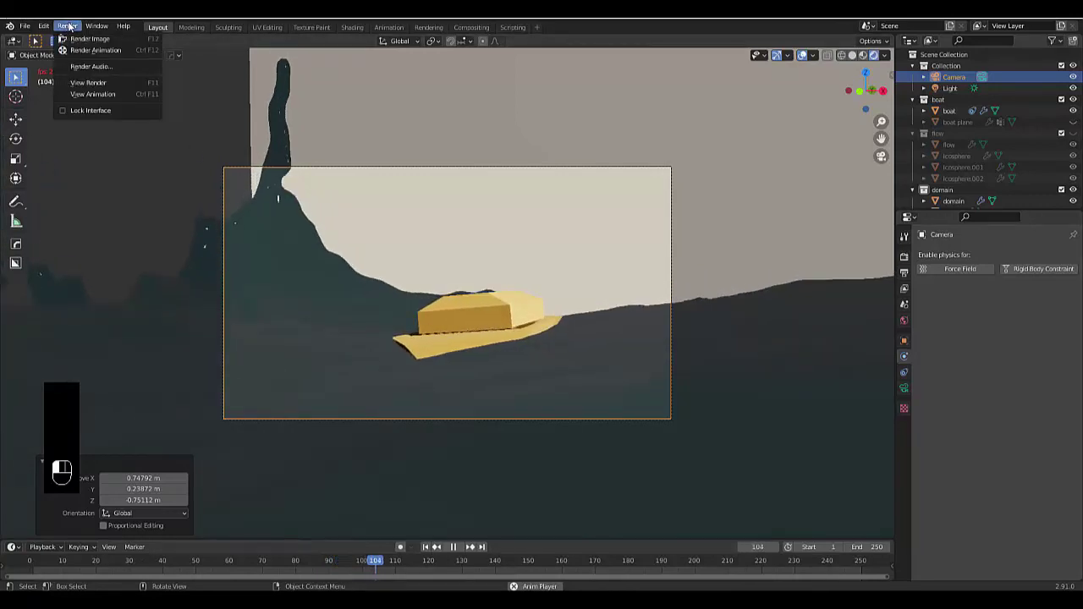